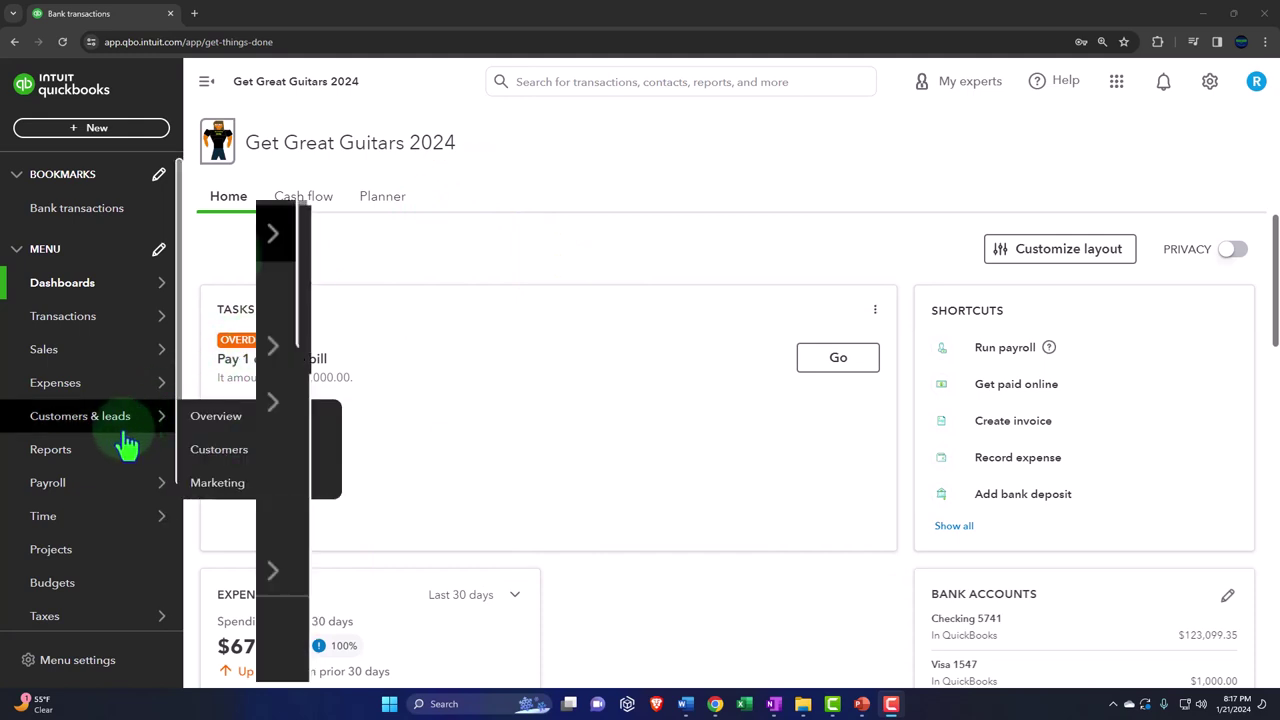
- Open the favorite reports Balance Sheet, Profit and Loss, and Trial Balance from the Reports page, each in its own browser tab
{"action": "left_click", "coordinate": [107, 452]}
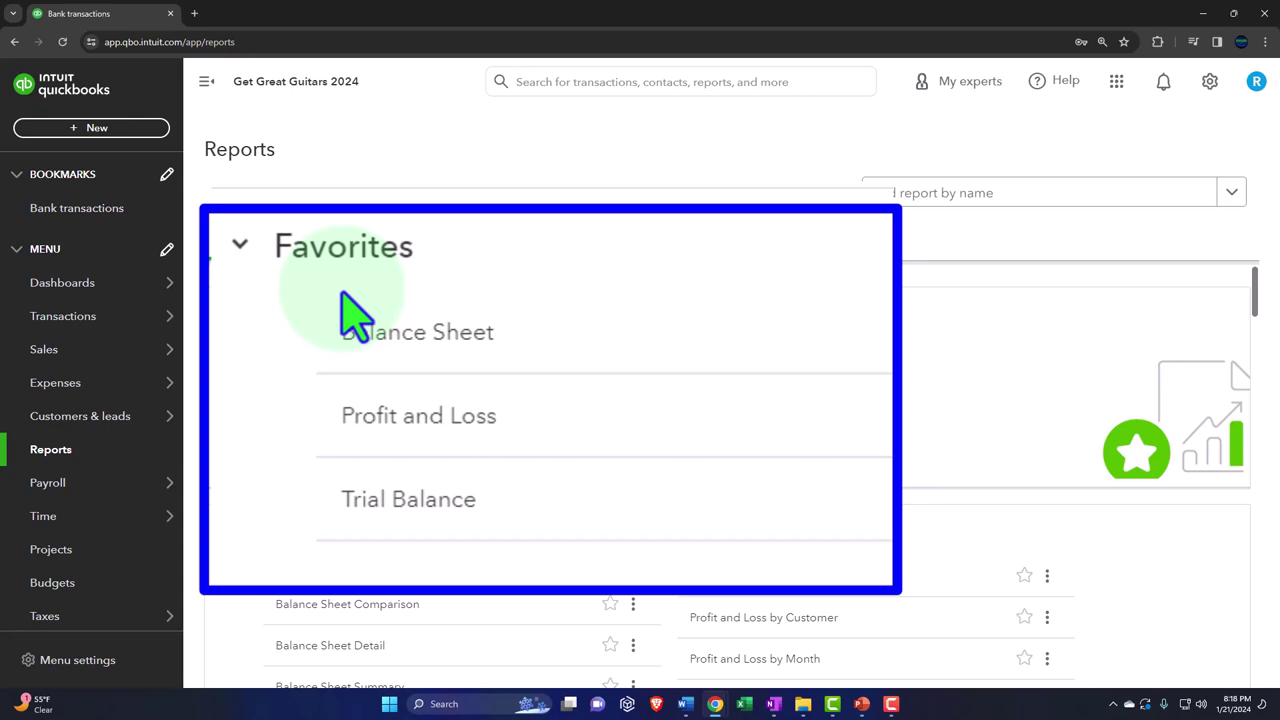
{"action": "right_click", "coordinate": [320, 358]}
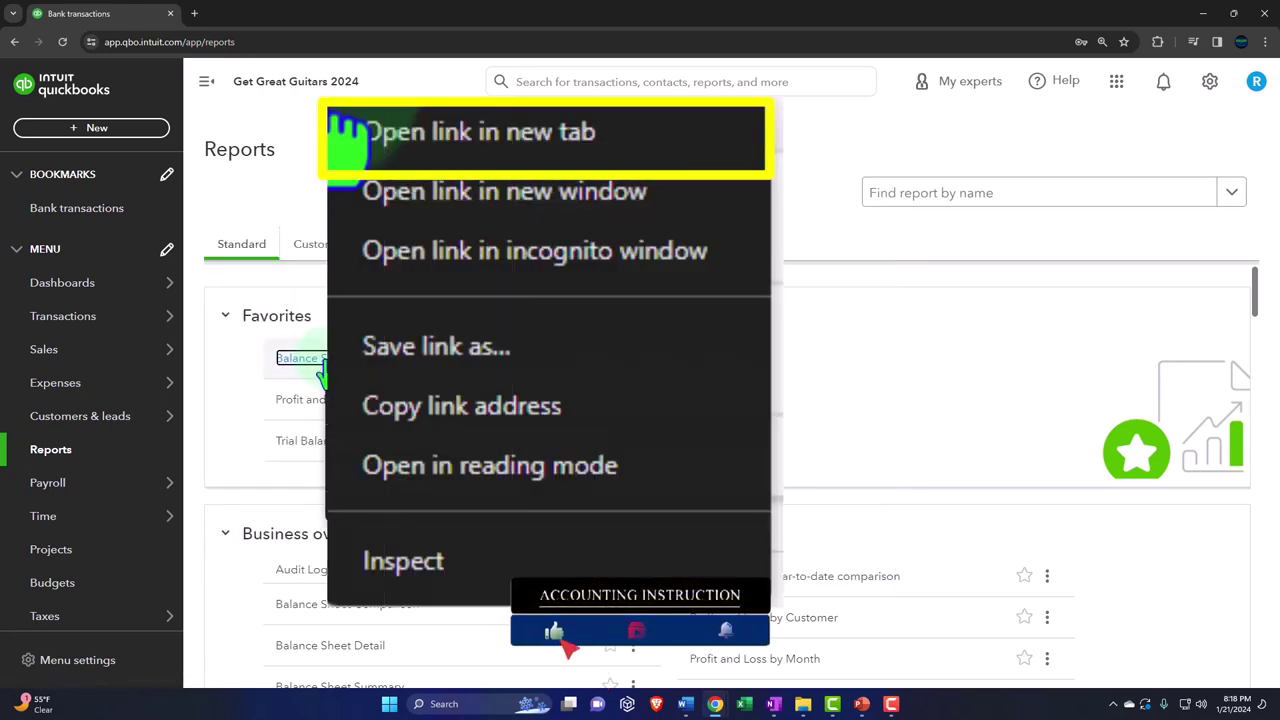
{"action": "left_click", "coordinate": [450, 136]}
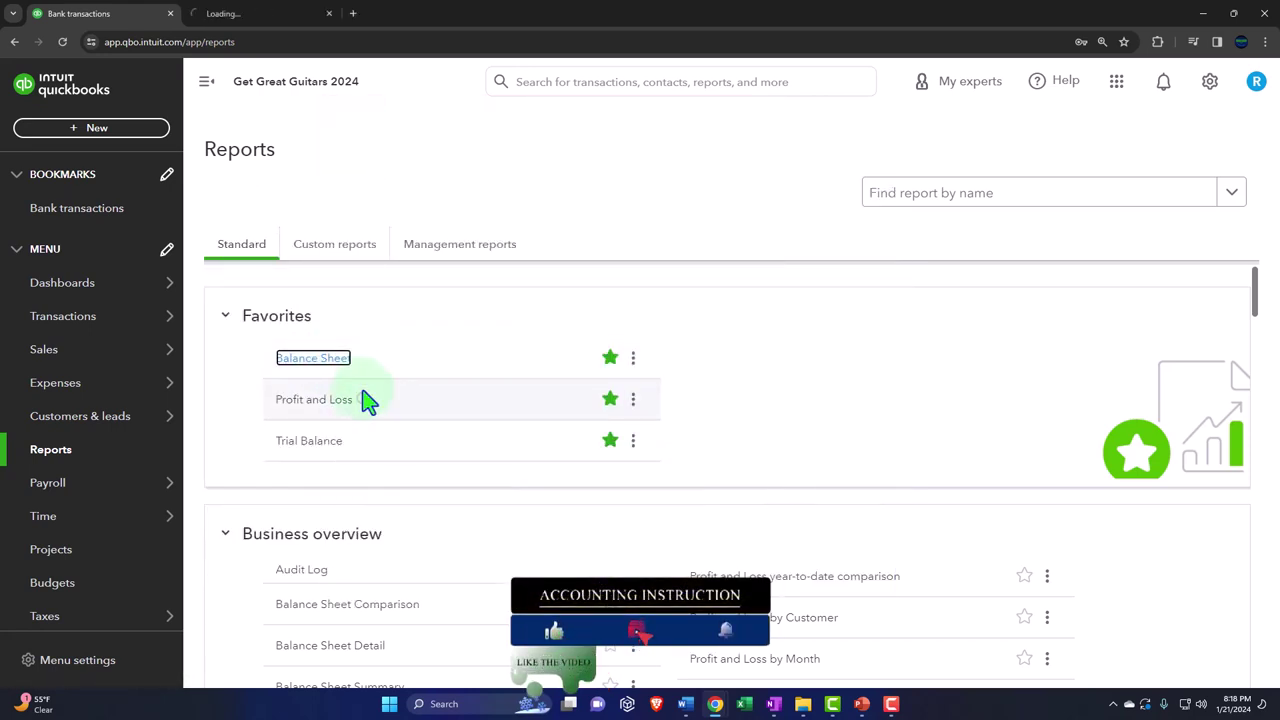
{"action": "right_click", "coordinate": [345, 402]}
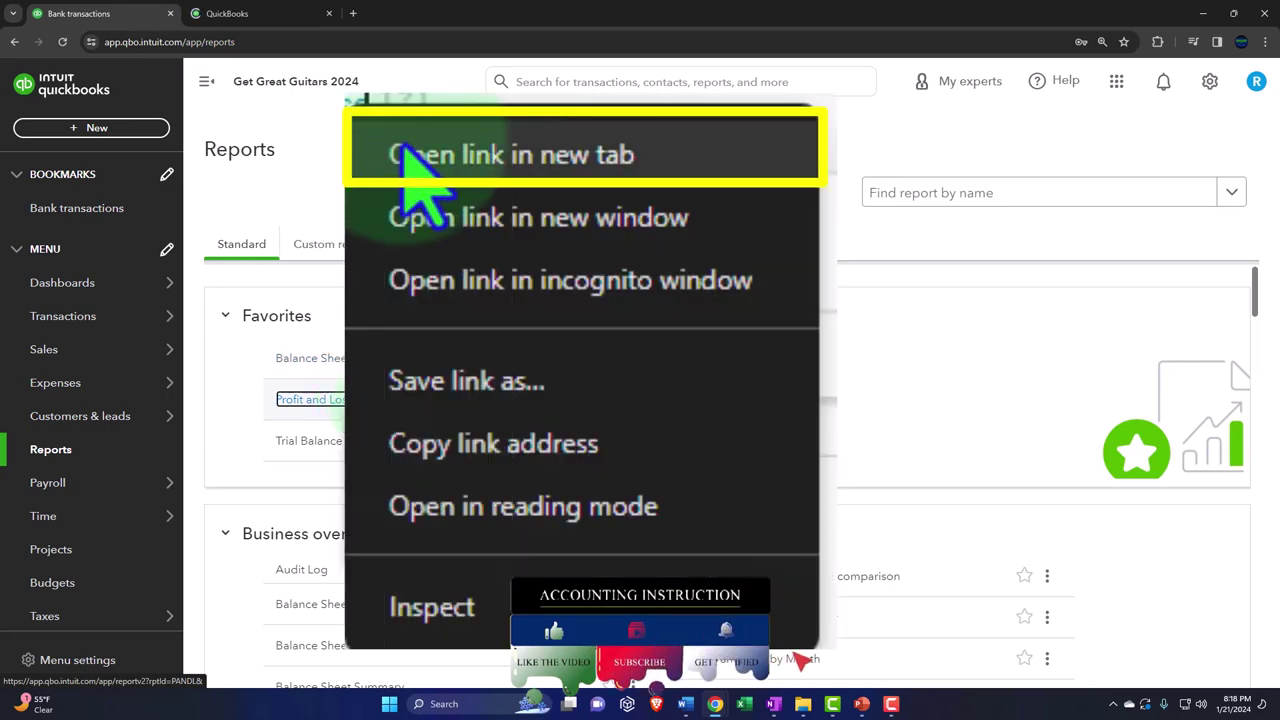
{"action": "left_click", "coordinate": [603, 155]}
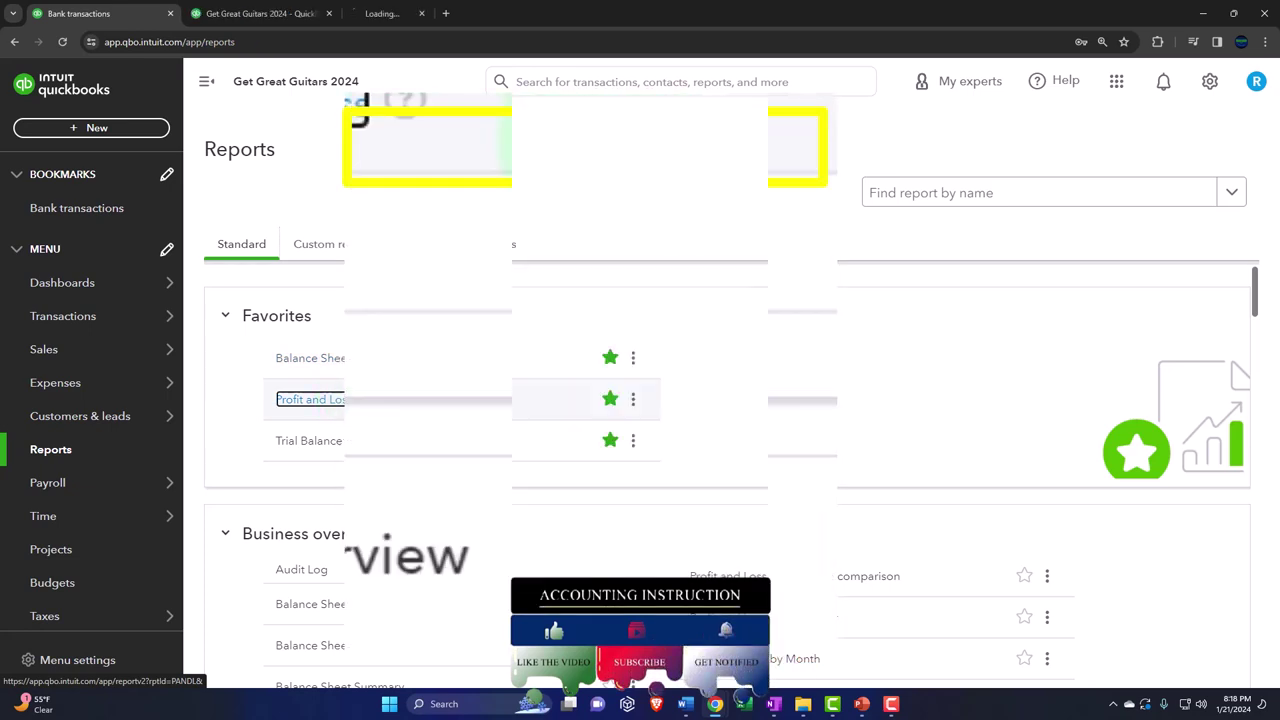
{"action": "right_click", "coordinate": [328, 443]}
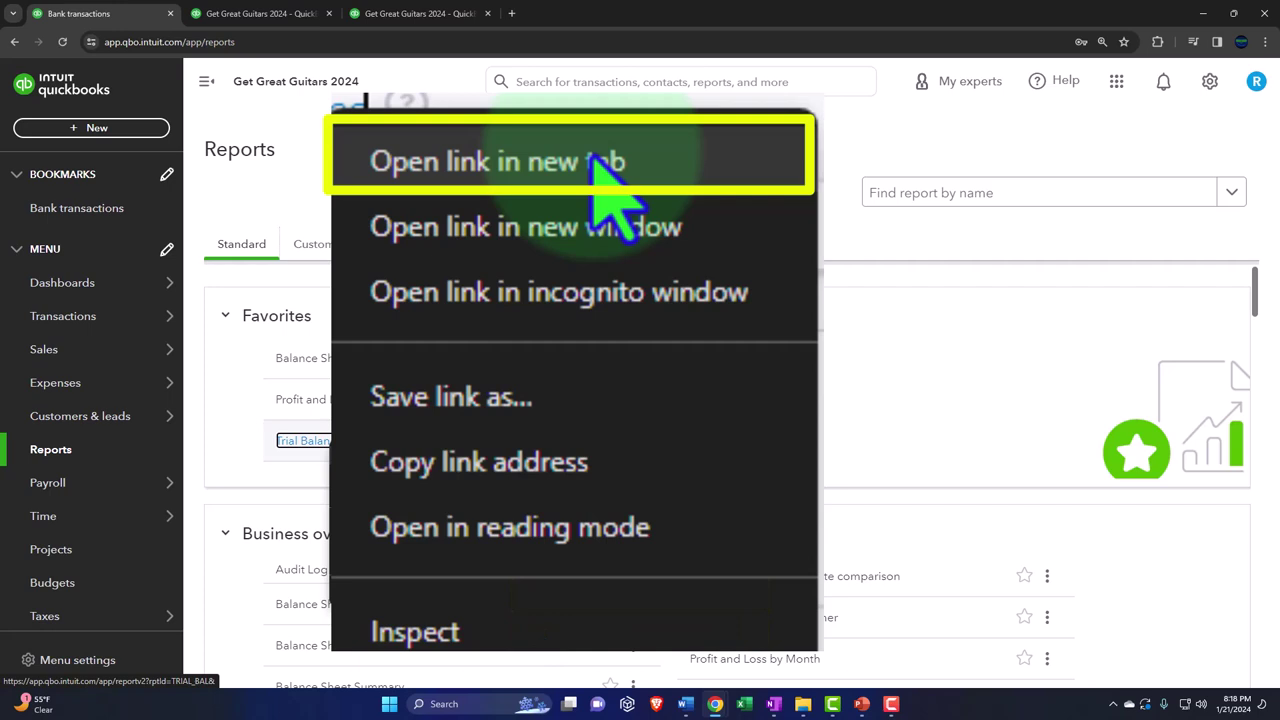
{"action": "left_click", "coordinate": [607, 185]}
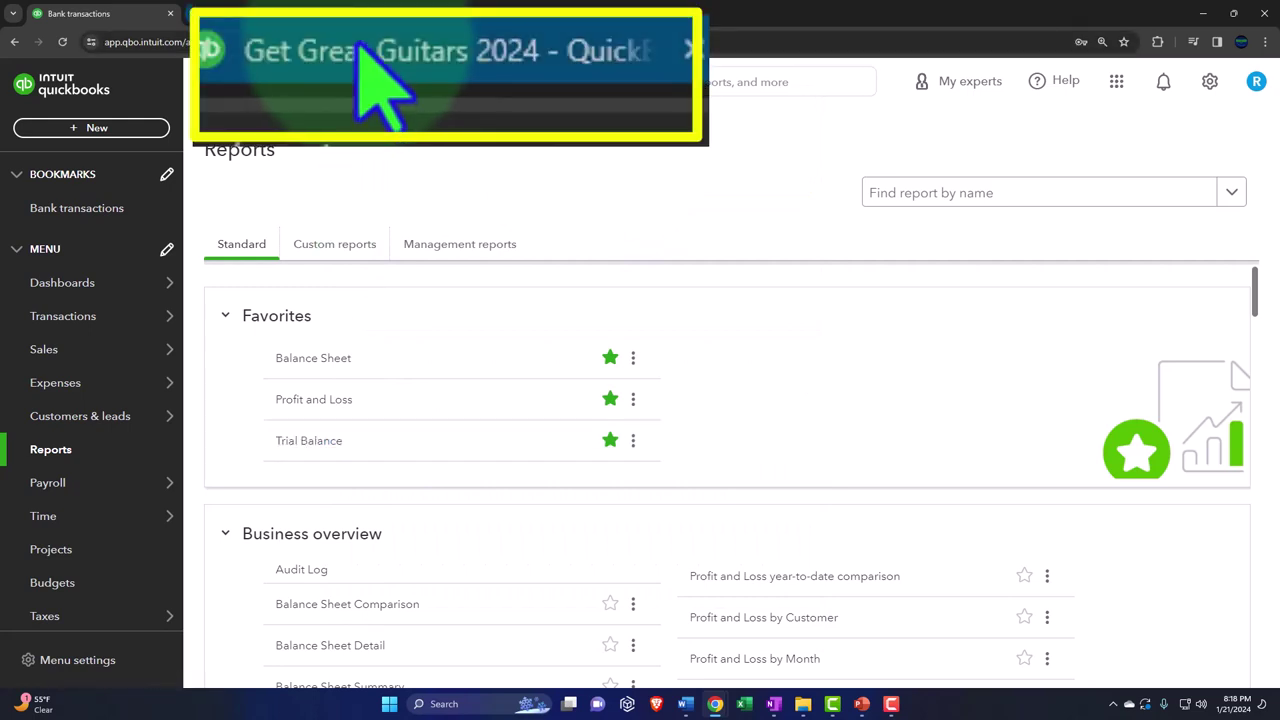
- Collapse the navigation menu on the Balance Sheet report and run it for 01/01/2024 to 01/31/2024
{"action": "left_click", "coordinate": [235, 14]}
{"action": "left_click", "coordinate": [207, 83]}
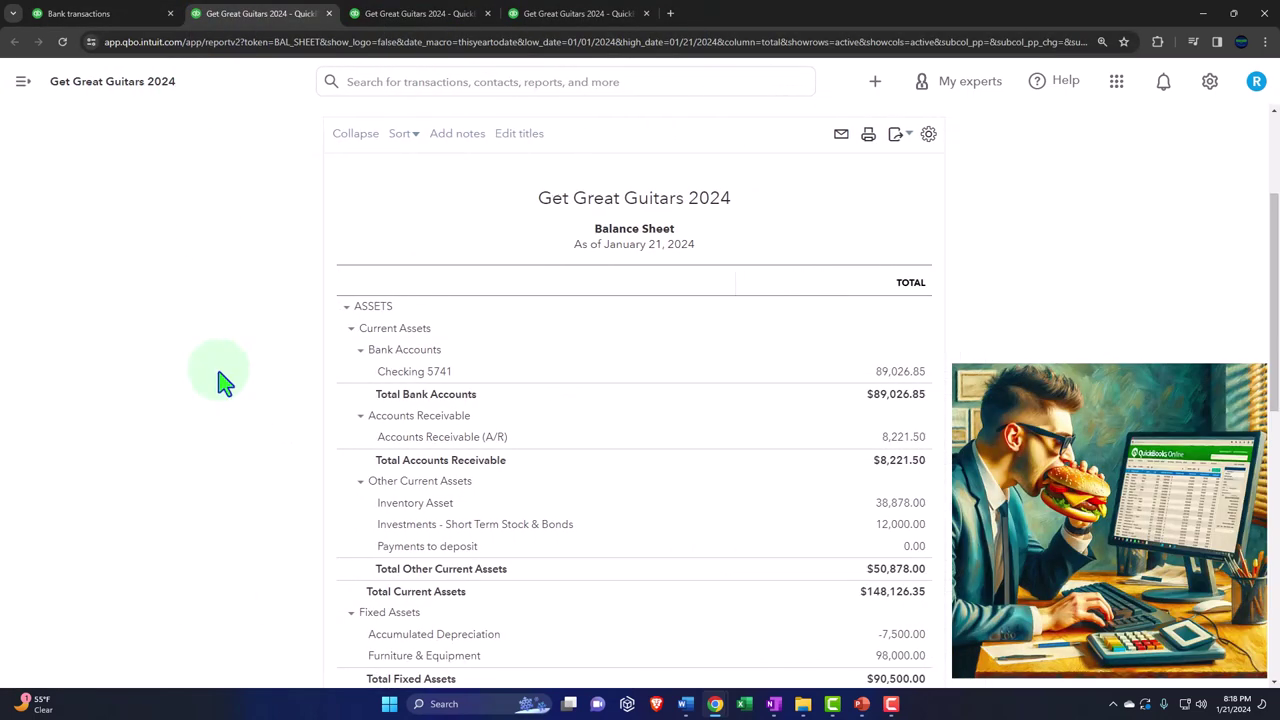
{"action": "scroll", "coordinate": [220, 380], "scroll_direction": "up", "scroll_amount": 2}
{"action": "triple_click", "coordinate": [290, 213]}
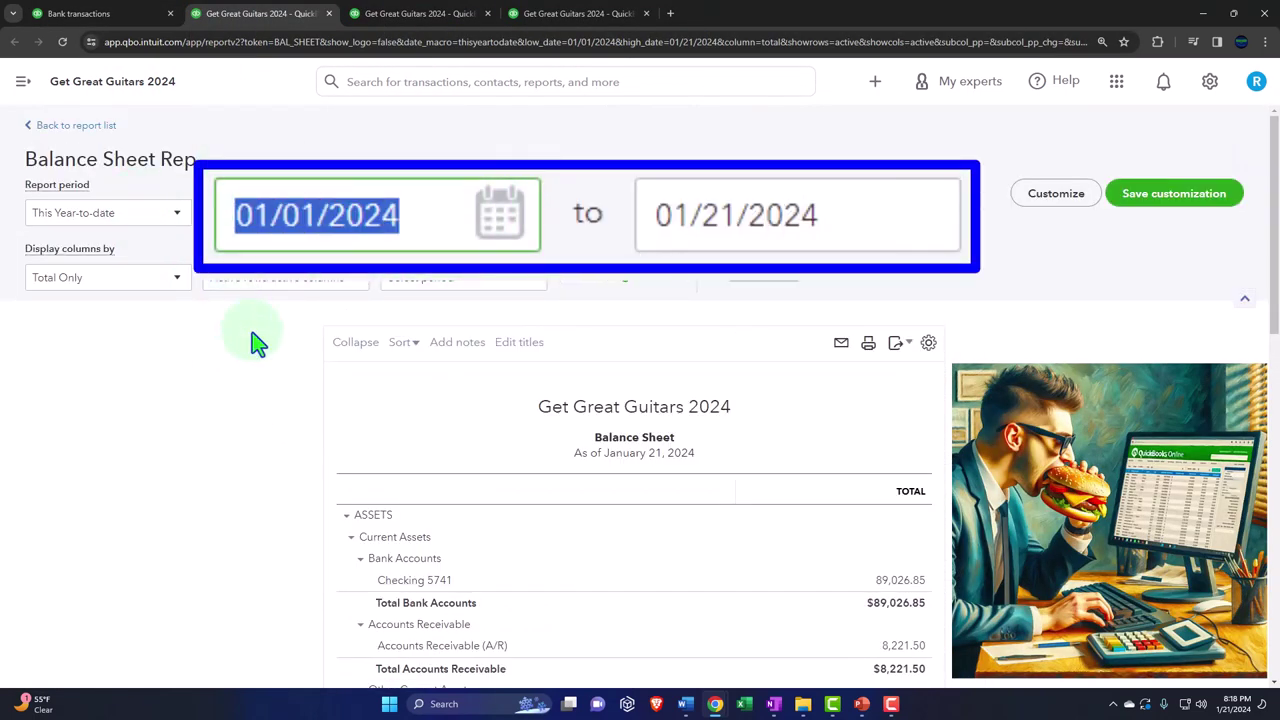
{"action": "type", "text": "01012024"}
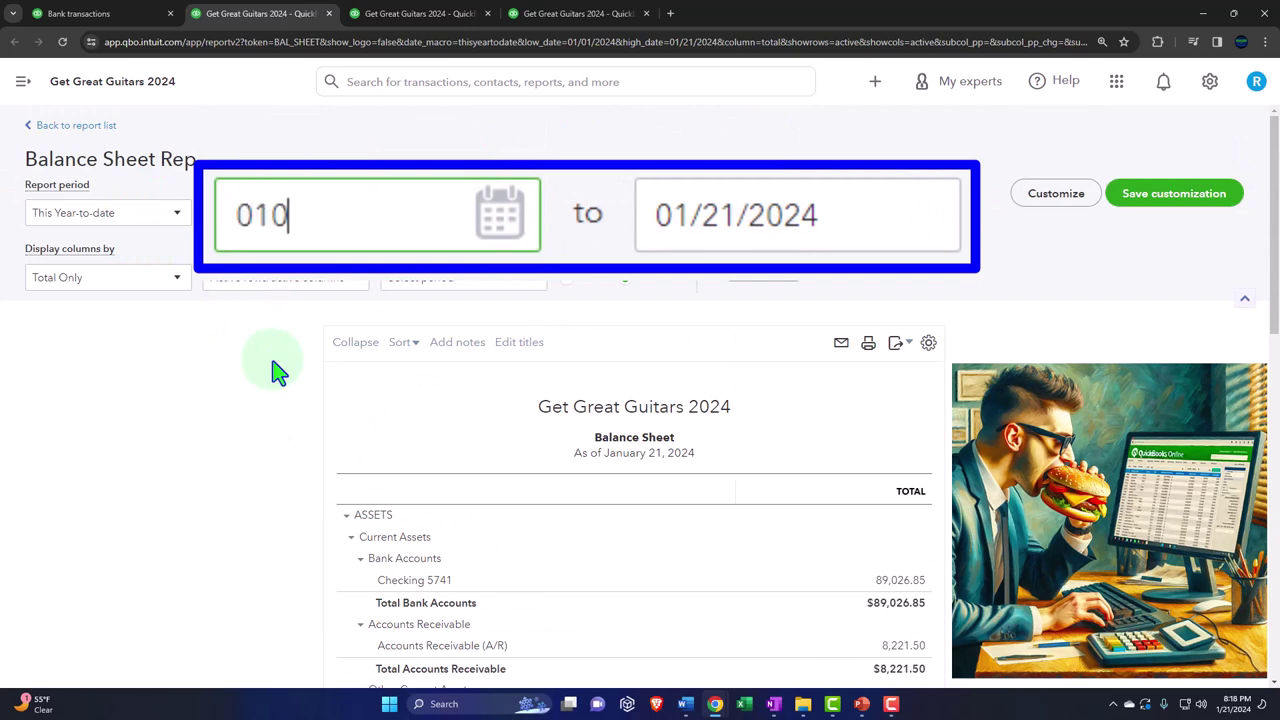
{"action": "key", "text": "Tab"}
{"action": "type", "text": "1"}
{"action": "key", "text": "BackSpace"}
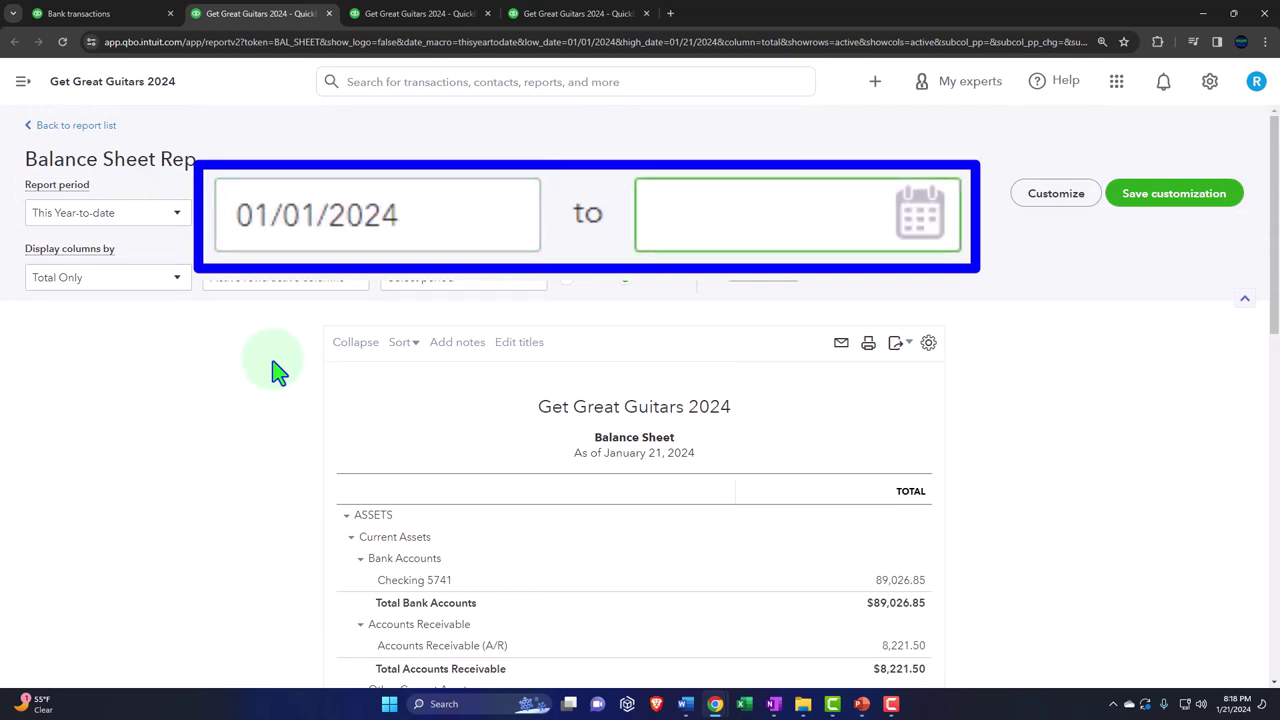
{"action": "type", "text": "01/31/2024"}
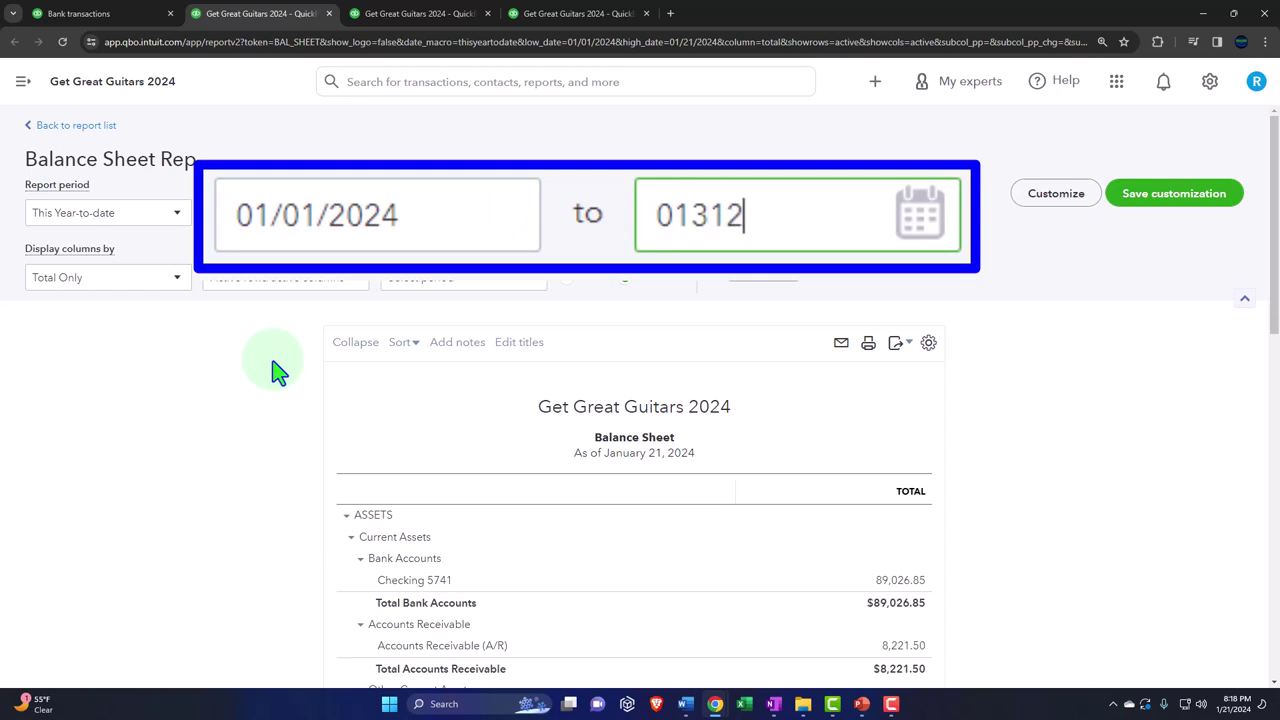
{"action": "key", "text": "Tab"}
{"action": "left_click", "coordinate": [766, 284]}
{"action": "scroll", "coordinate": [771, 286], "scroll_direction": "down", "scroll_amount": 2}
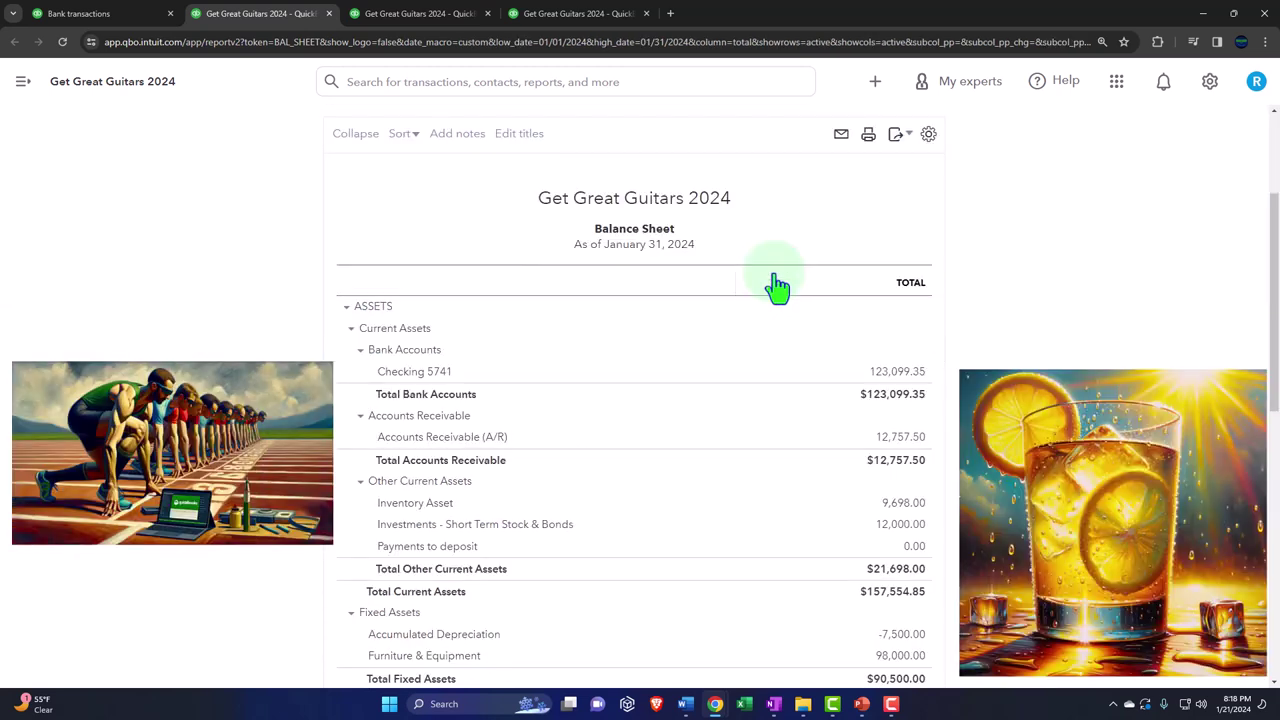
- Collapse the navigation menu on the Profit and Loss report and run it for 01/01/2024 to 01/31/2024
{"action": "left_click", "coordinate": [407, 22]}
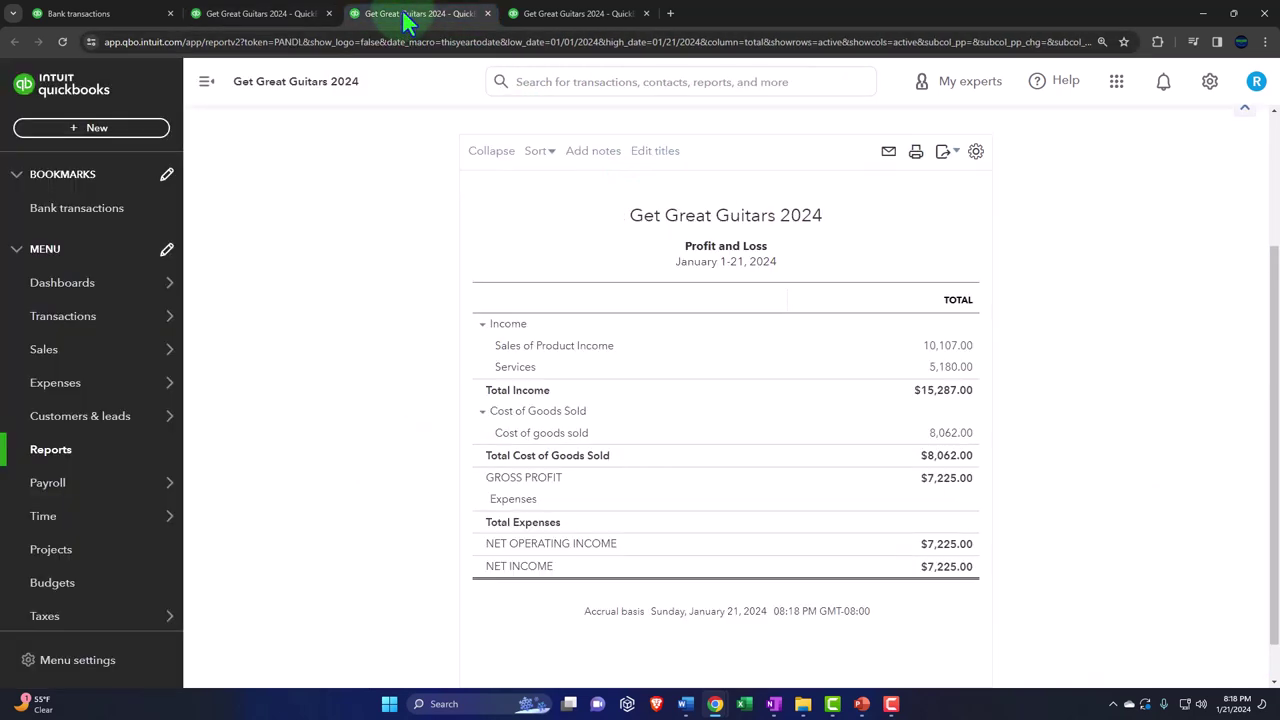
{"action": "left_click", "coordinate": [206, 81]}
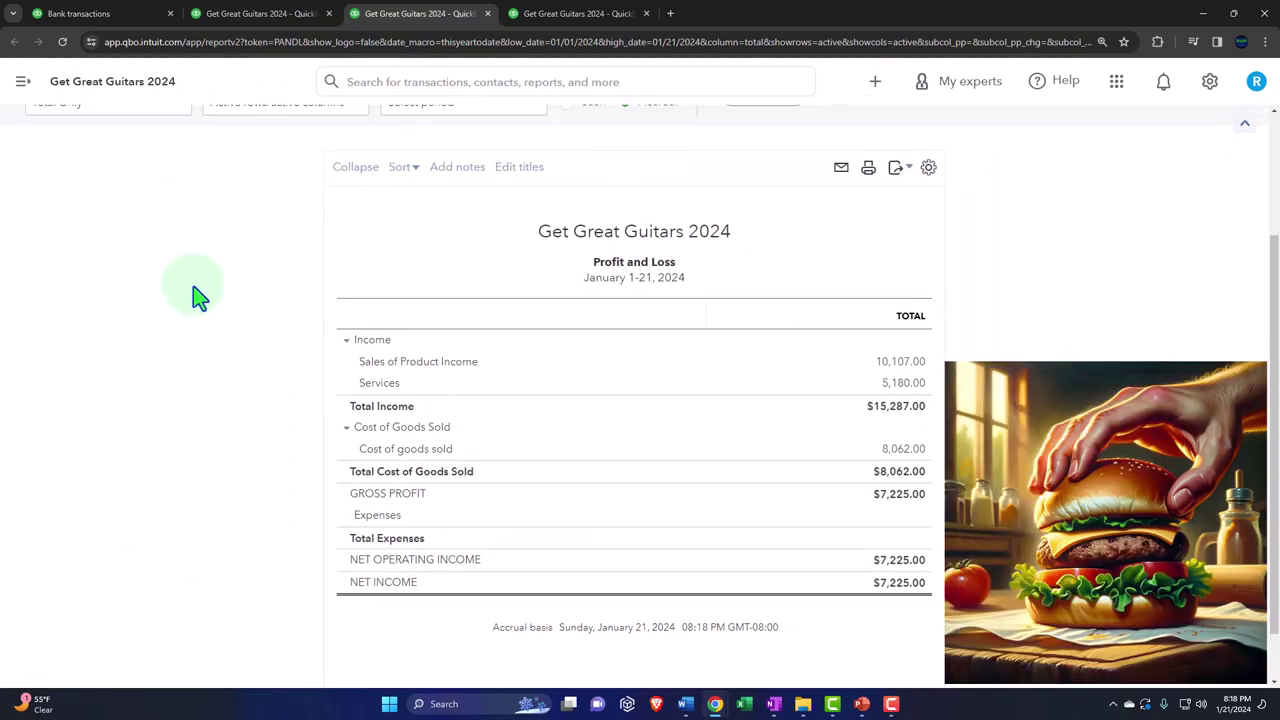
{"action": "scroll", "coordinate": [243, 266], "scroll_direction": "up", "scroll_amount": 3}
{"action": "left_click", "coordinate": [285, 214]}
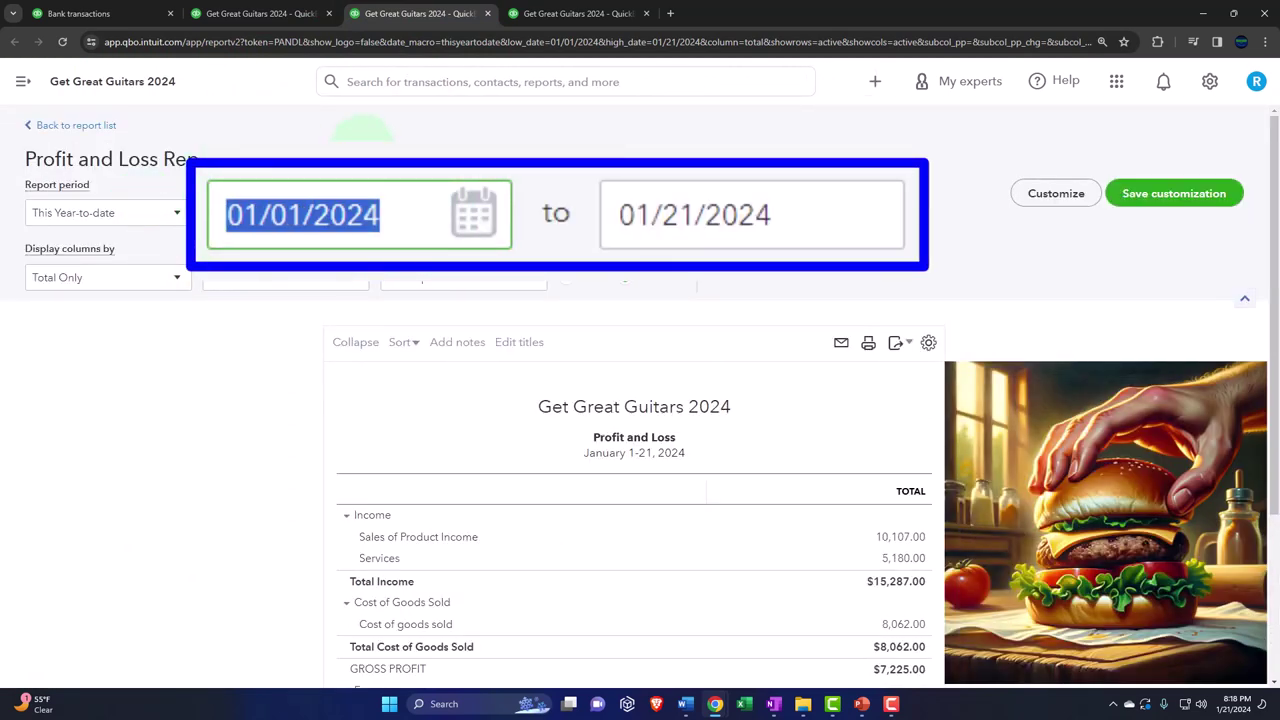
{"action": "type", "text": "01012024"}
{"action": "key", "text": "Tab"}
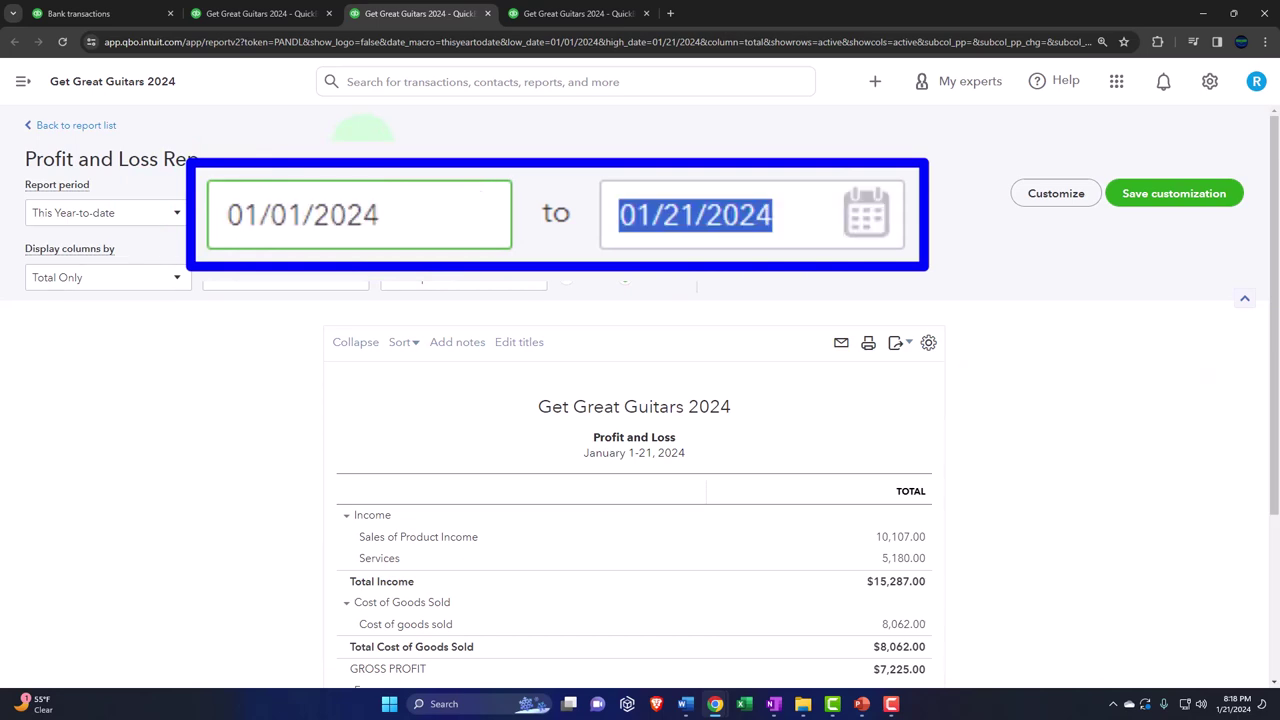
{"action": "type", "text": "013124"}
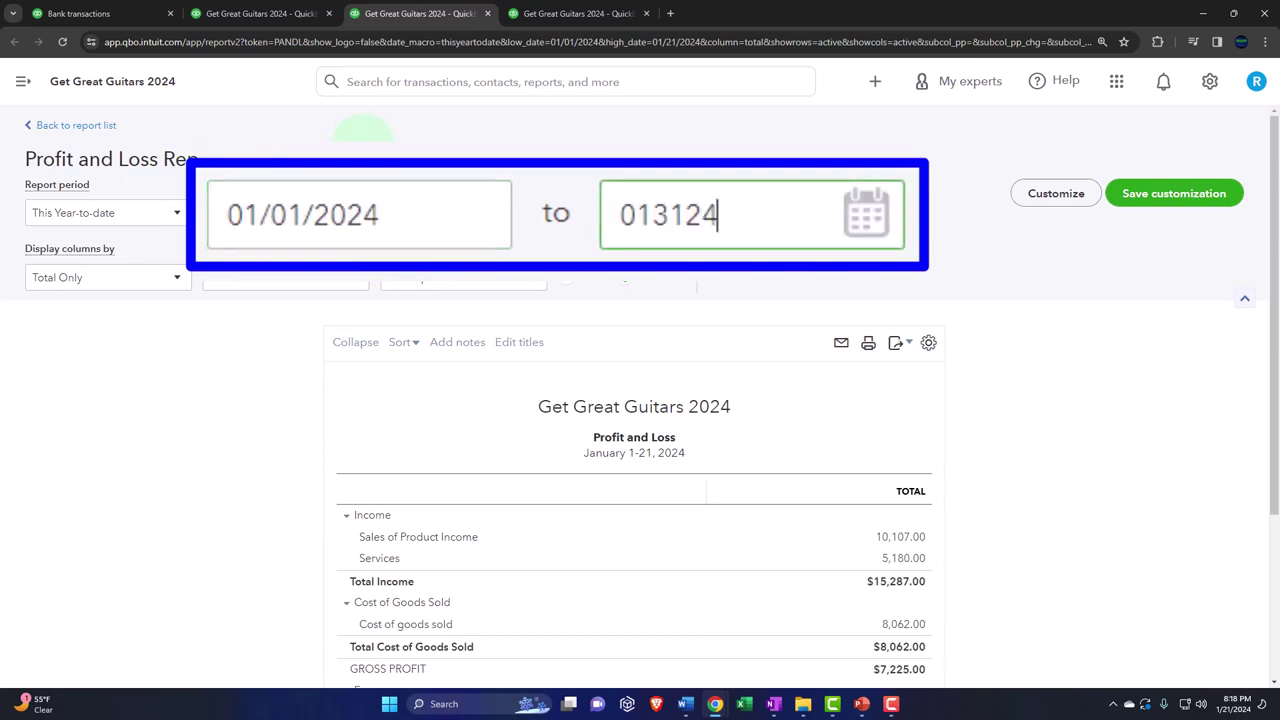
{"action": "left_click", "coordinate": [768, 268]}
{"action": "scroll", "coordinate": [750, 240], "scroll_direction": "down", "scroll_amount": 2}
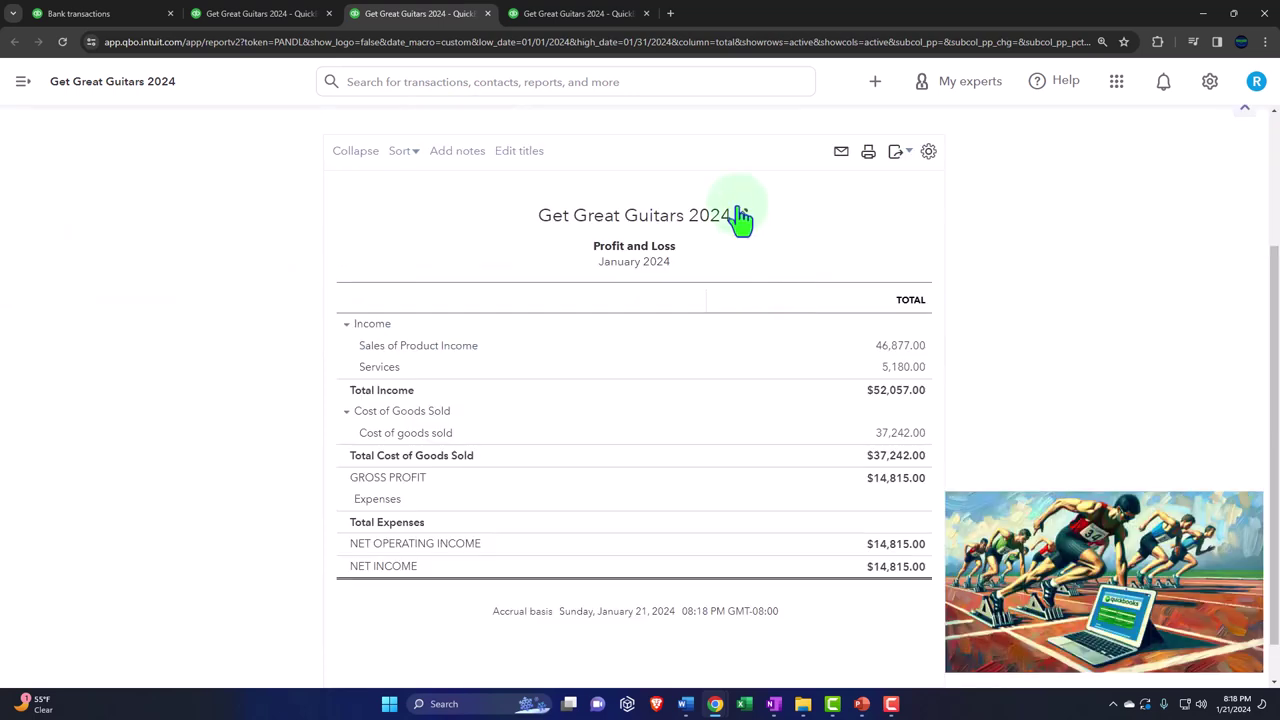
- Collapse the navigation menu on the Trial Balance report and run it for 01/01/2024 to 01/31/2024
{"action": "left_click", "coordinate": [600, 14]}
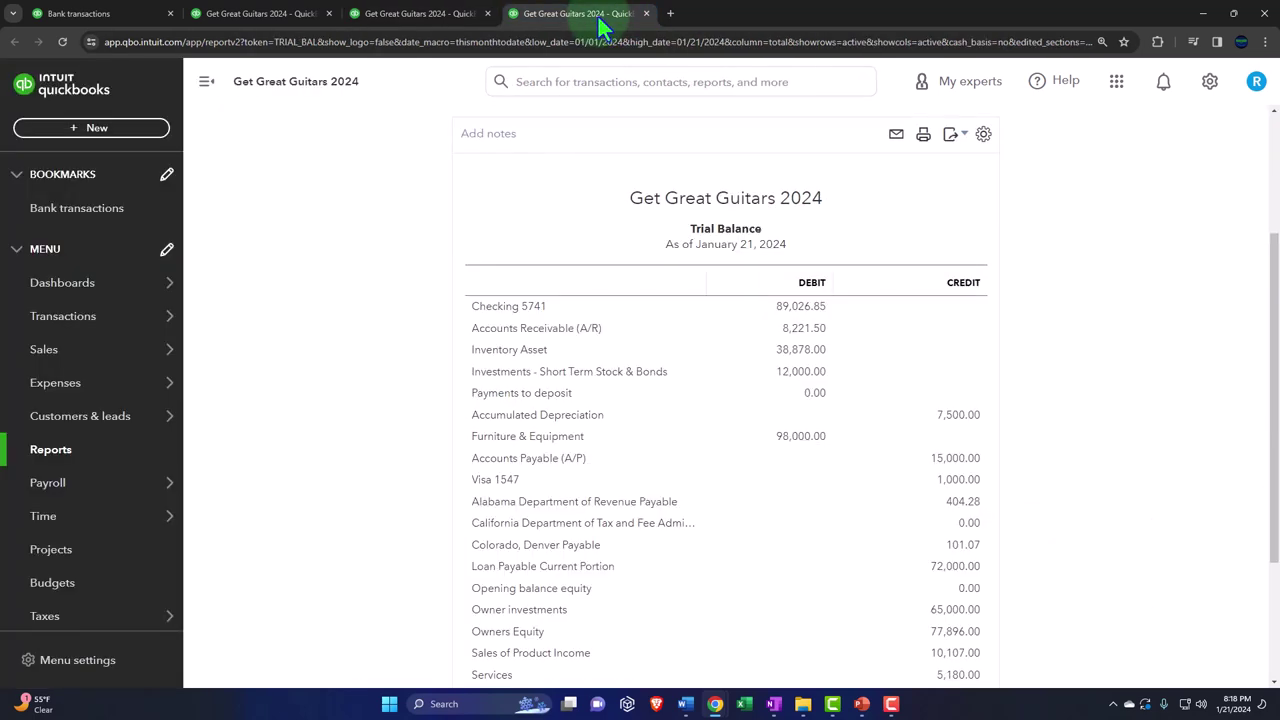
{"action": "left_click", "coordinate": [210, 86]}
{"action": "scroll", "coordinate": [240, 395], "scroll_direction": "up", "scroll_amount": 3}
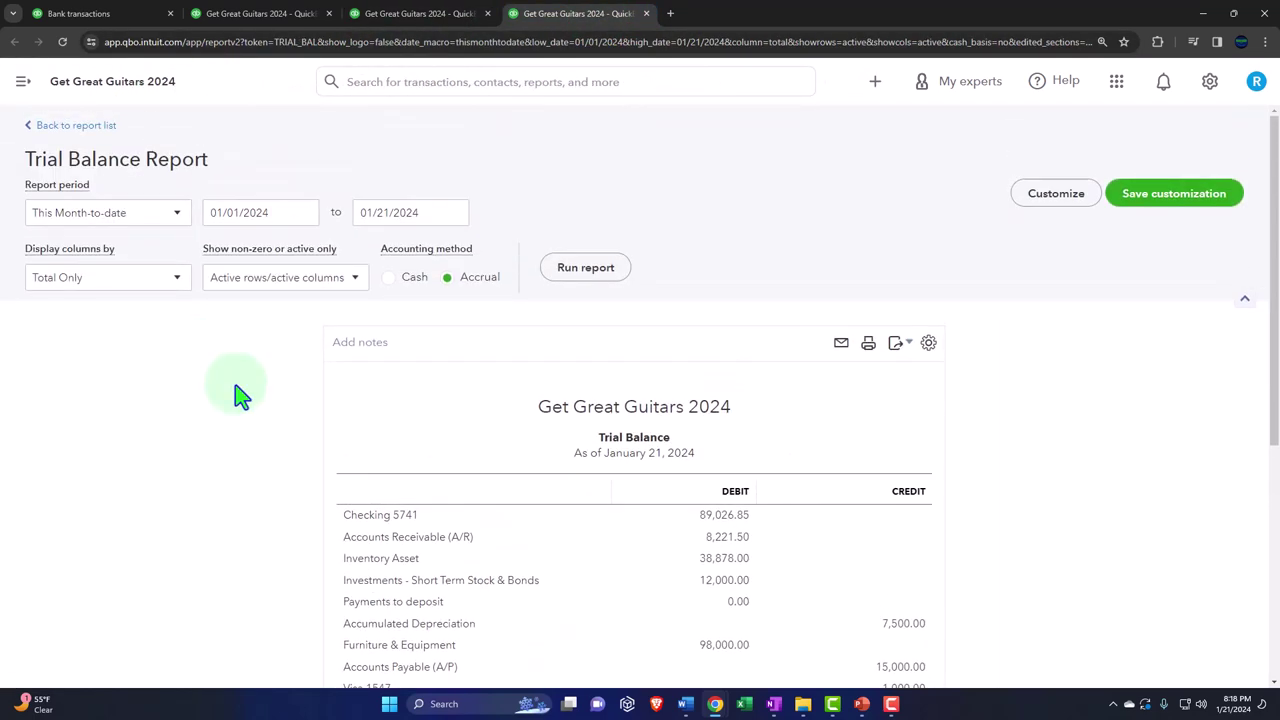
{"action": "triple_click", "coordinate": [272, 212]}
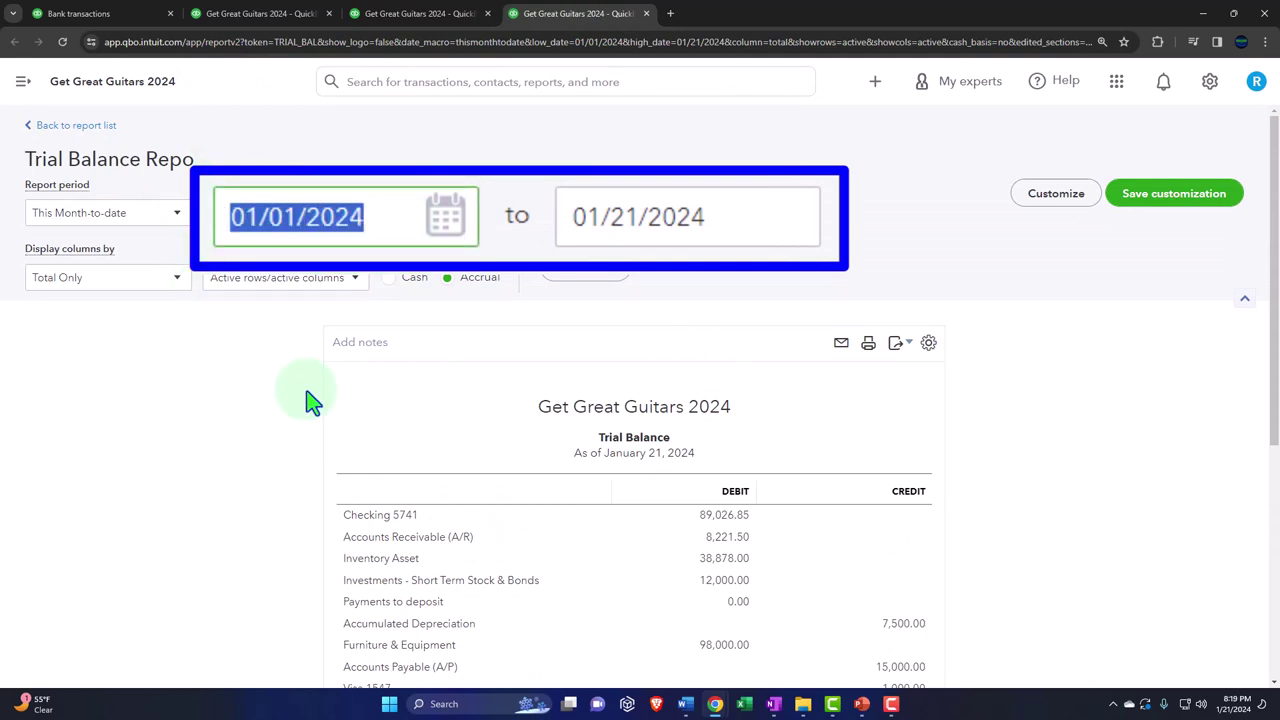
{"action": "type", "text": "010124"}
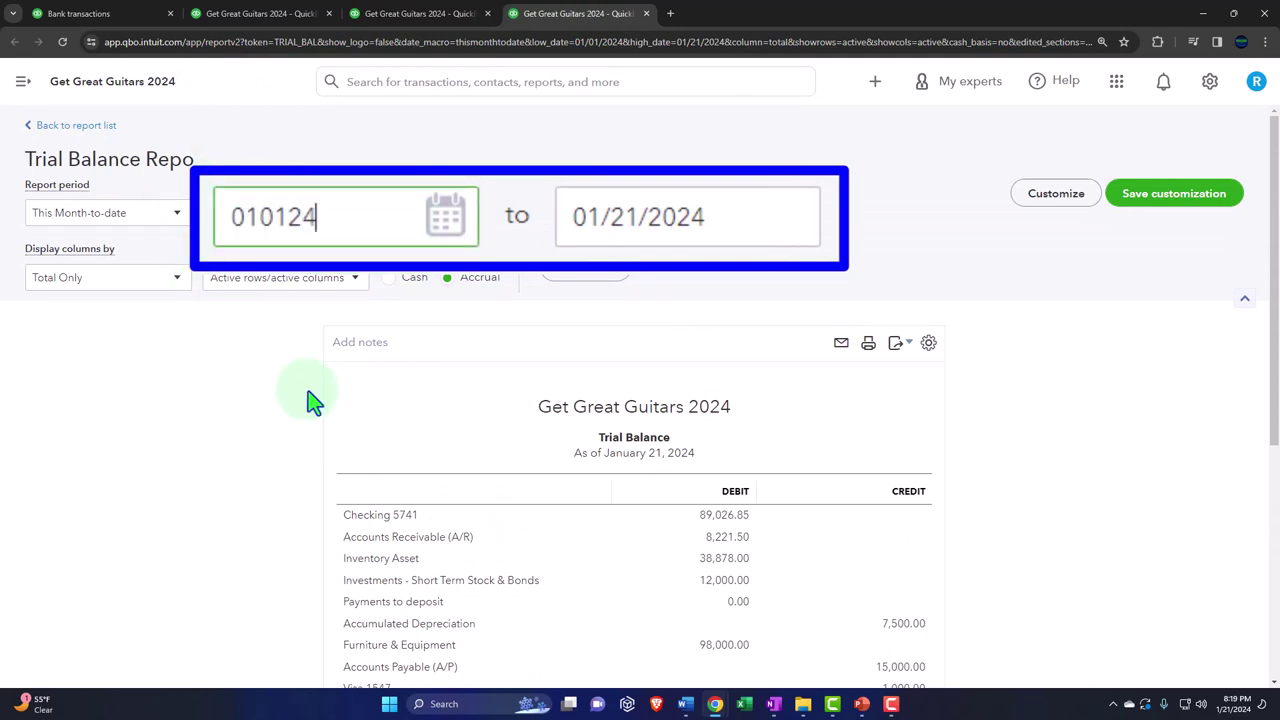
{"action": "key", "text": "Tab"}
{"action": "type", "text": "013124"}
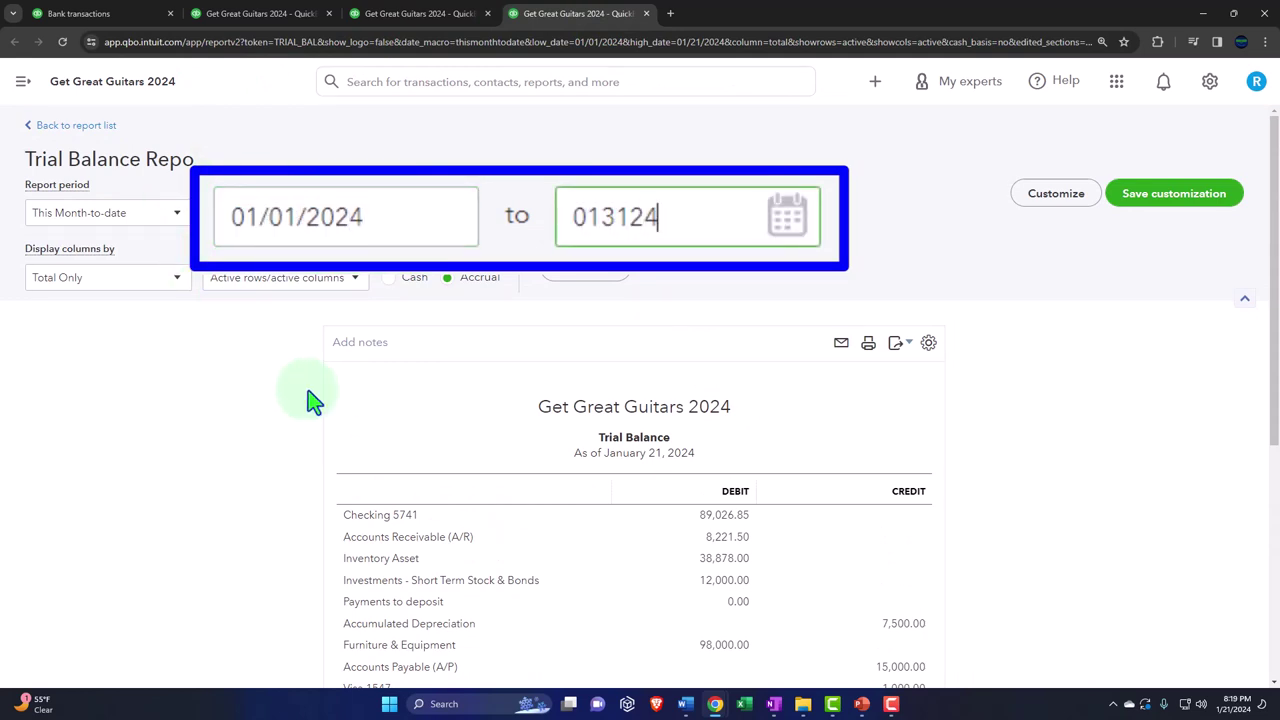
{"action": "left_click", "coordinate": [618, 290]}
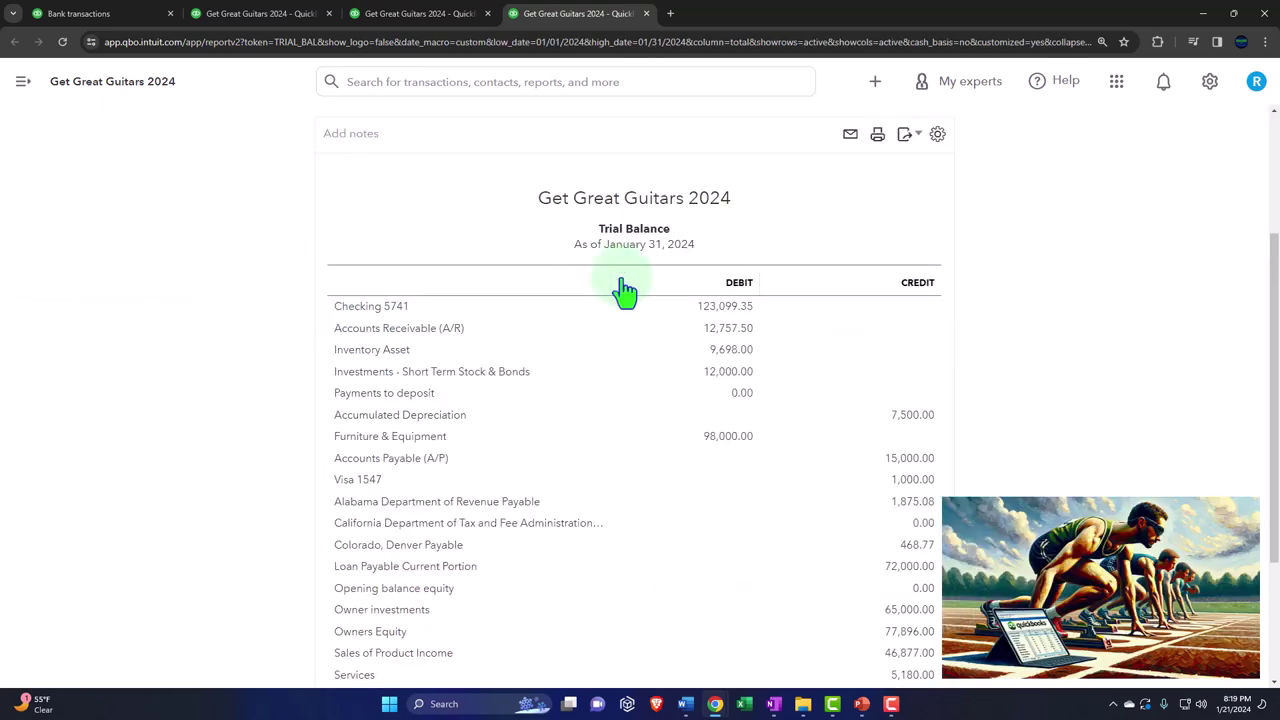
- Examine the assets on the Balance Sheet and look through the list of new transaction forms
{"action": "left_click", "coordinate": [283, 18]}
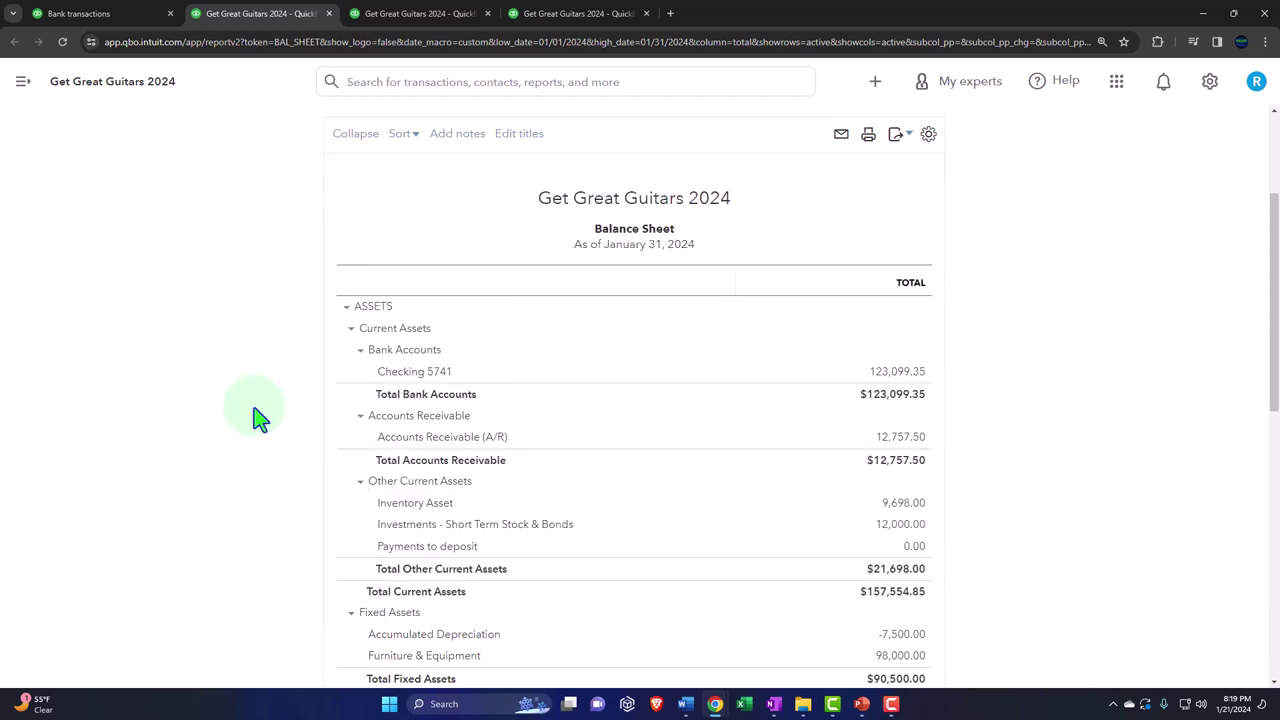
{"action": "scroll", "coordinate": [257, 417], "scroll_direction": "down", "scroll_amount": 1}
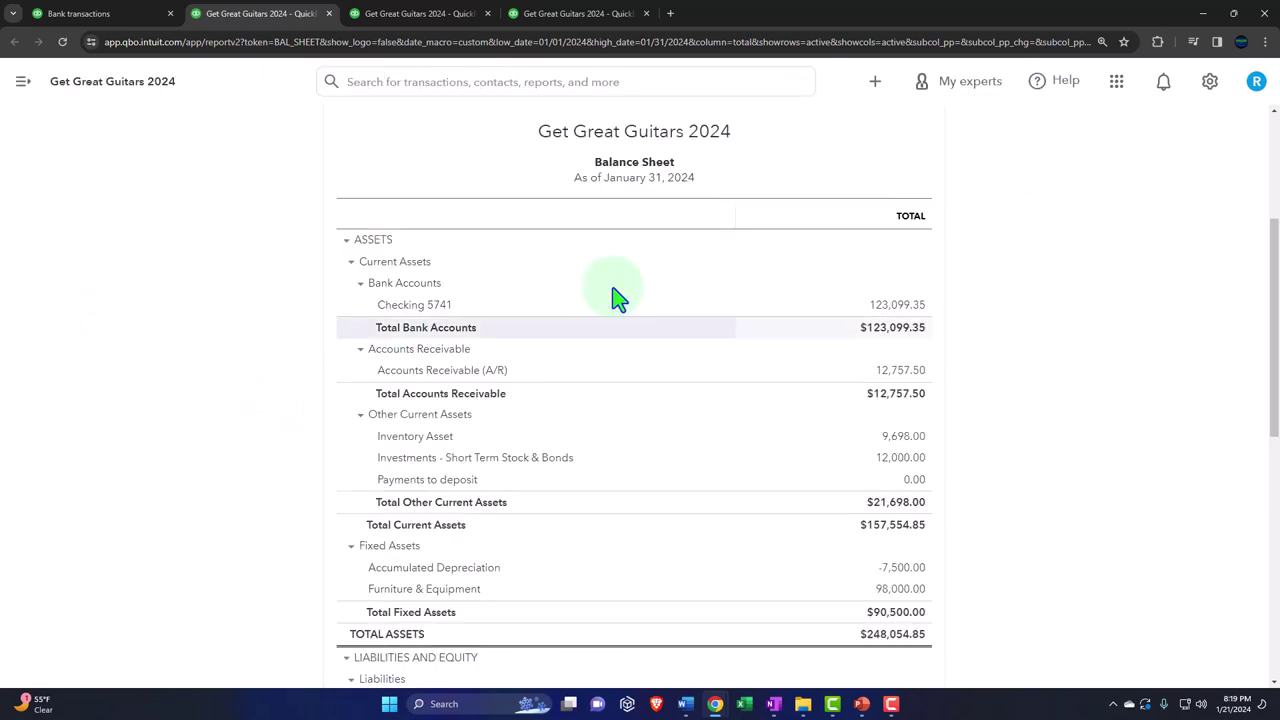
{"action": "left_click", "coordinate": [876, 86]}
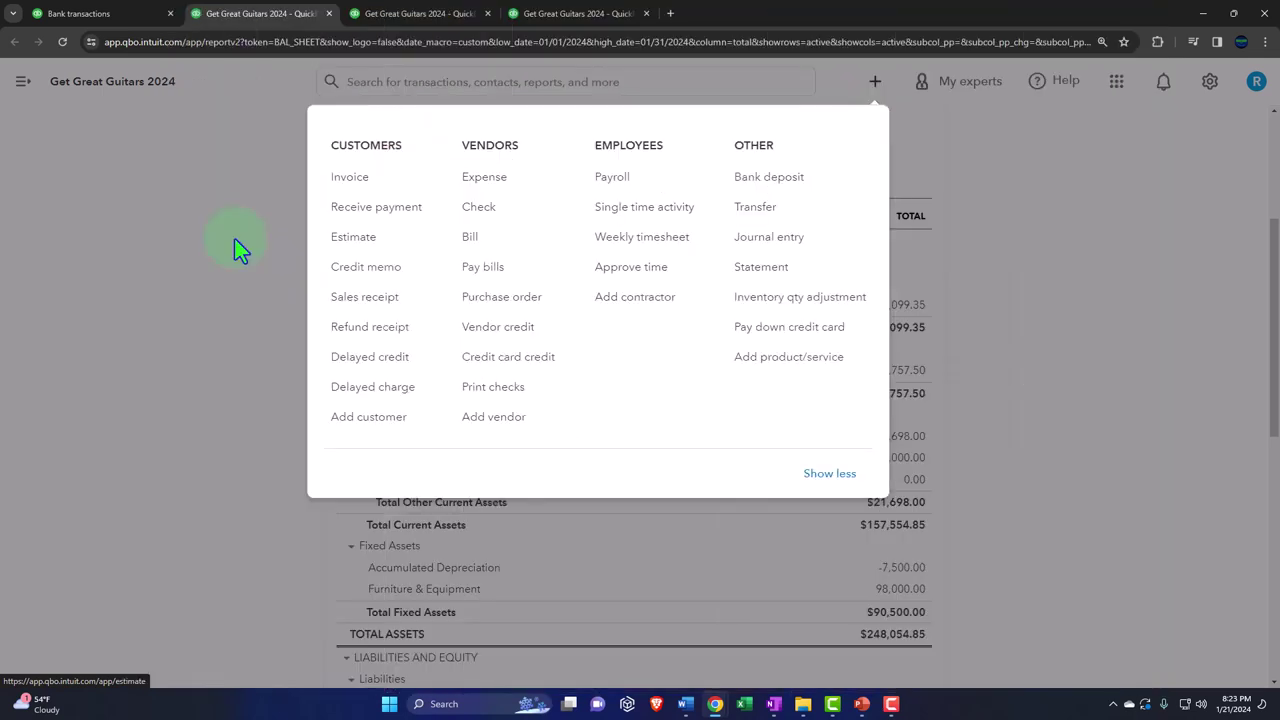
{"action": "left_click", "coordinate": [245, 258]}
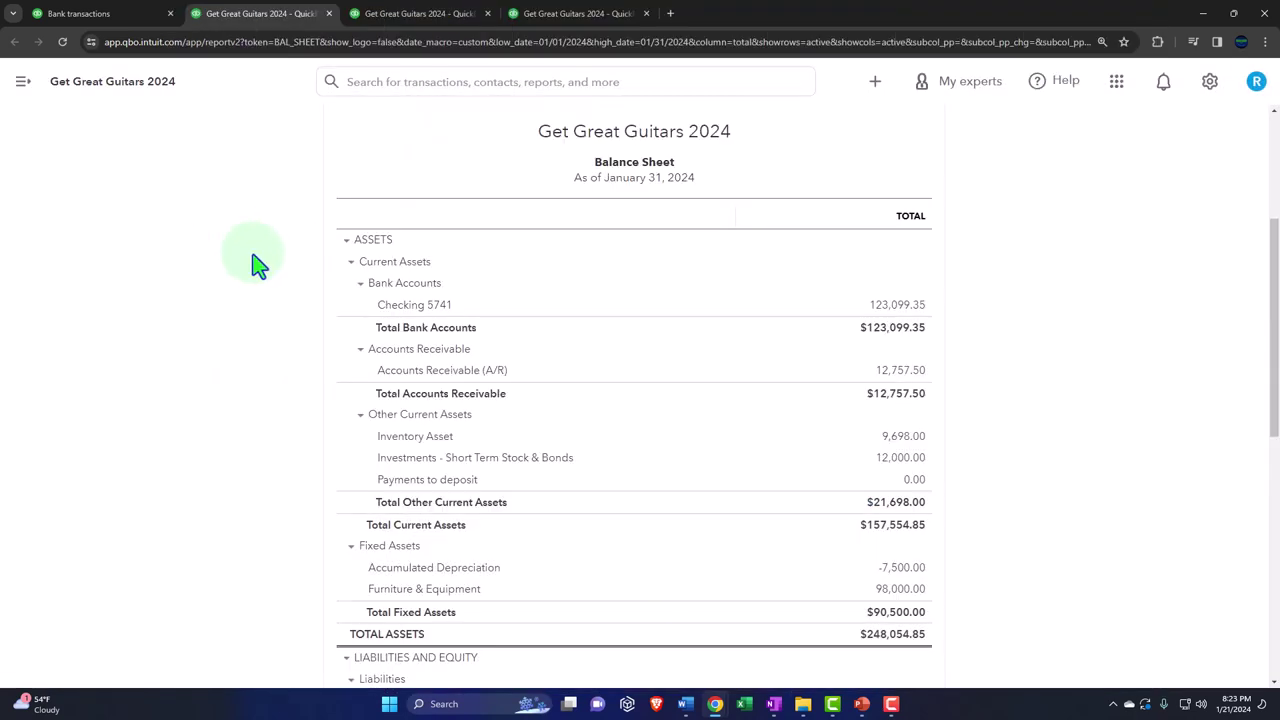
- Enlarge the page and examine the Profit and Loss from income to net income, plus the asset accounts on the Balance Sheet
{"action": "left_click", "coordinate": [404, 15]}
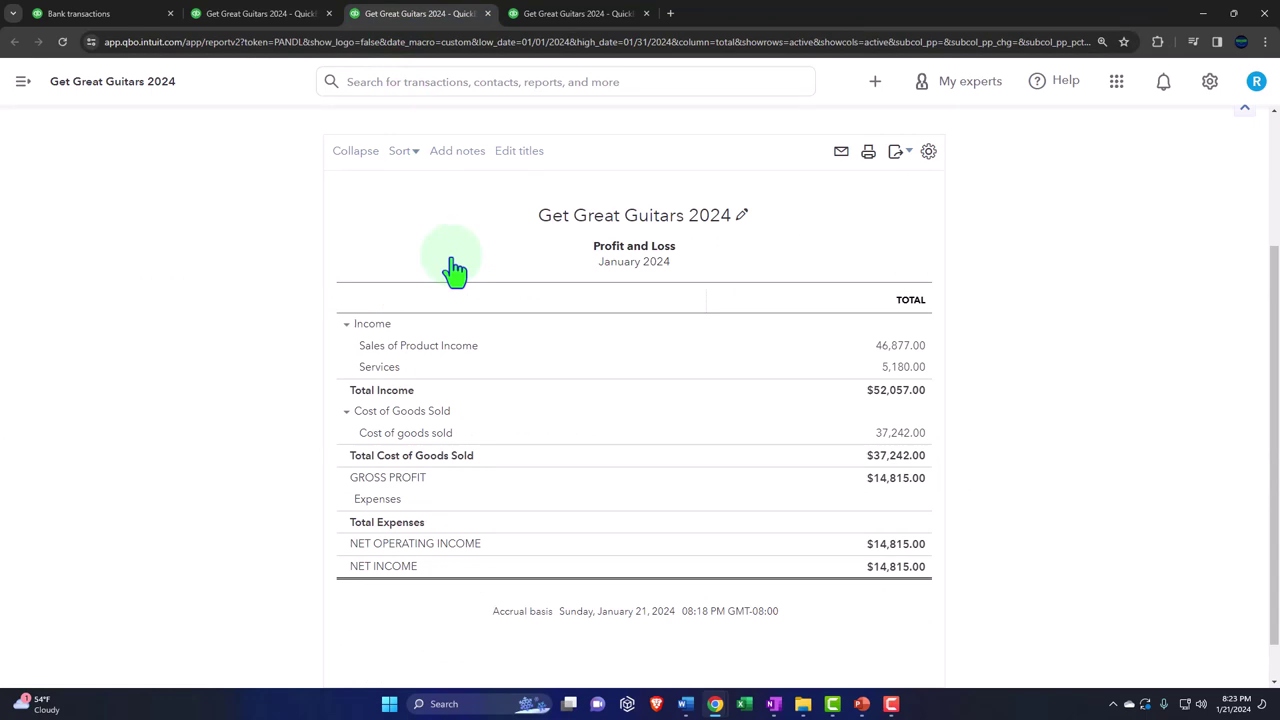
{"action": "key", "text": "ctrl+plus"}
{"action": "scroll", "coordinate": [453, 268], "scroll_direction": "down", "scroll_amount": 1}
{"action": "key", "text": "ctrl+plus"}
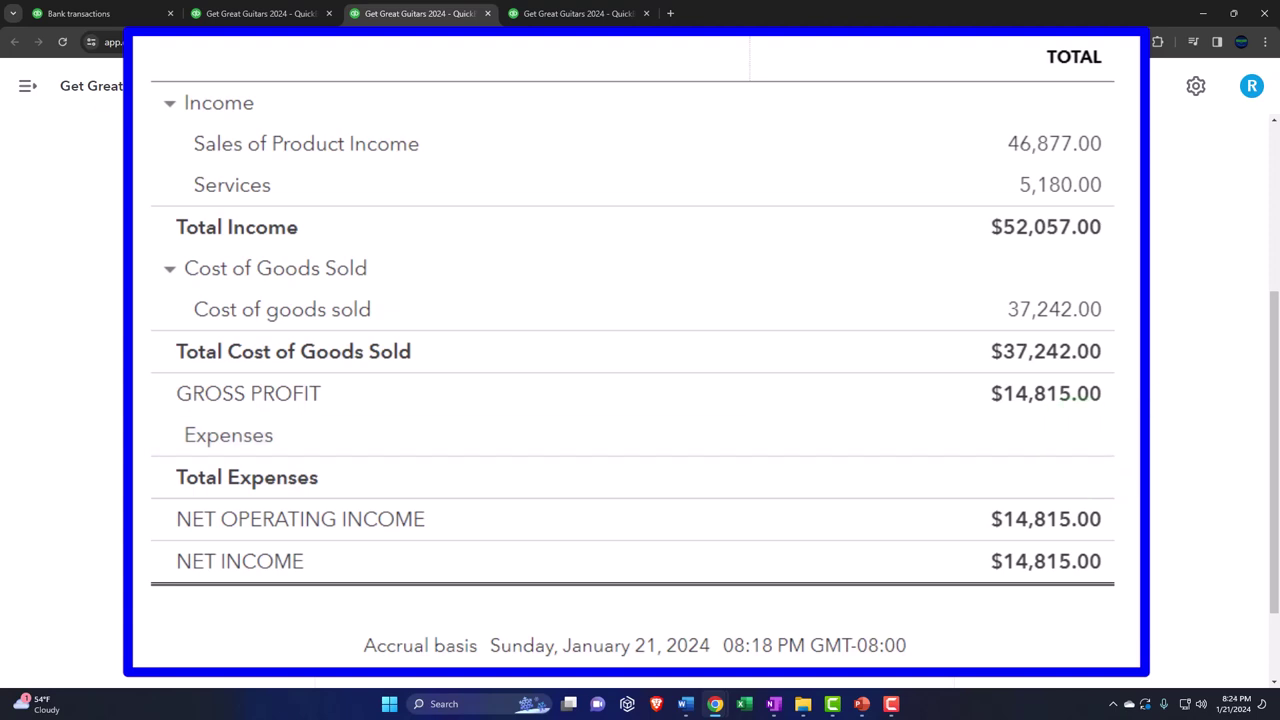
{"action": "key", "text": "F10"}
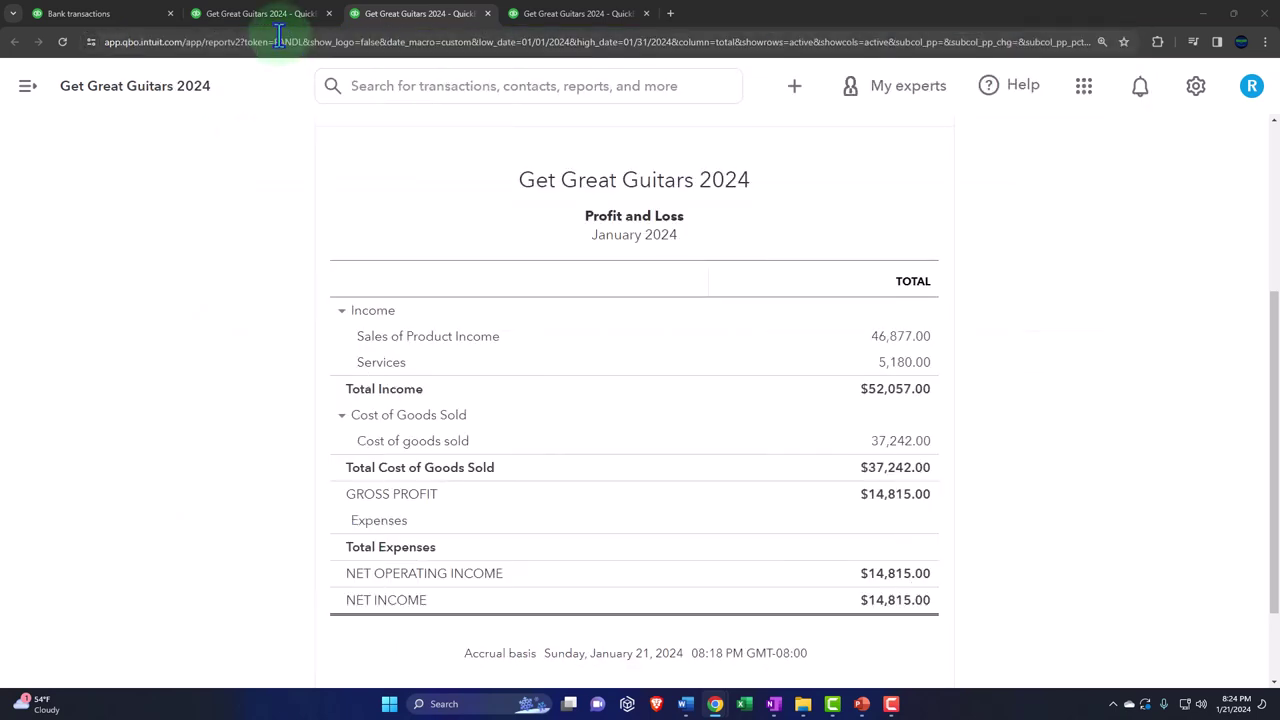
{"action": "left_click", "coordinate": [265, 13]}
{"action": "scroll", "coordinate": [222, 432], "scroll_direction": "down", "scroll_amount": 3}
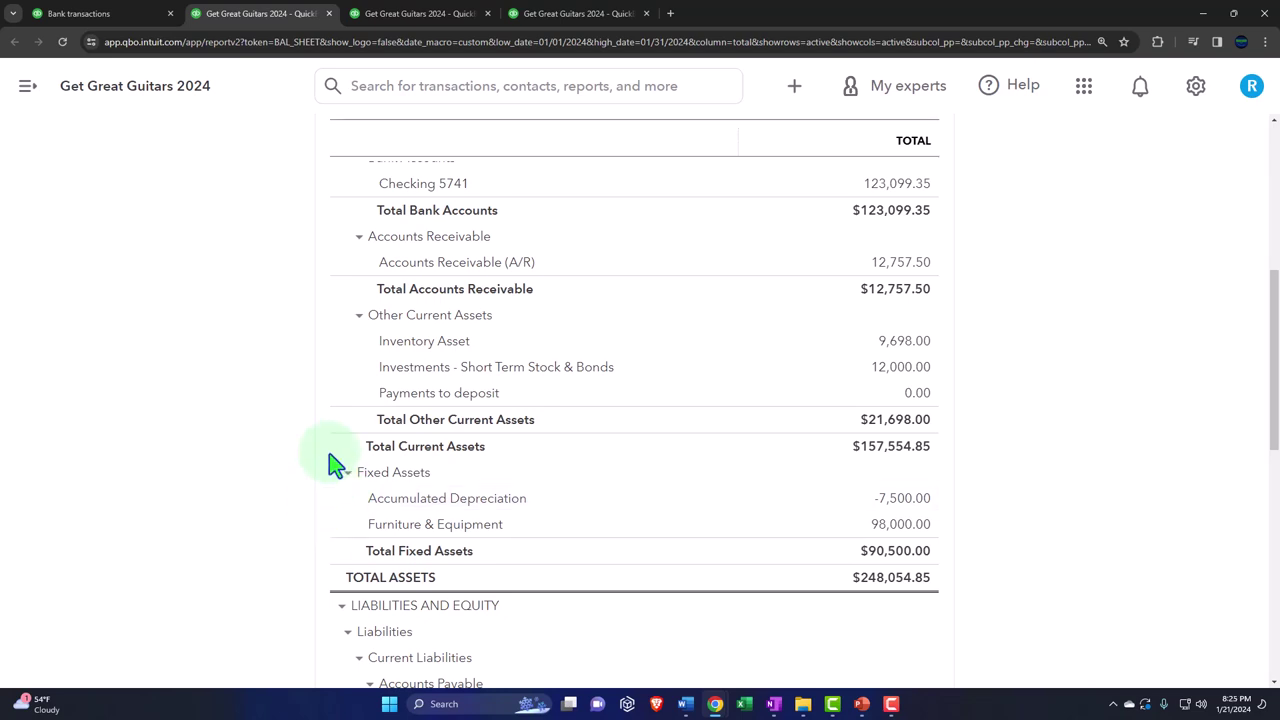
- Return to the original QuickBooks browser tab and go to the Transactions section
{"action": "left_click", "coordinate": [128, 14]}
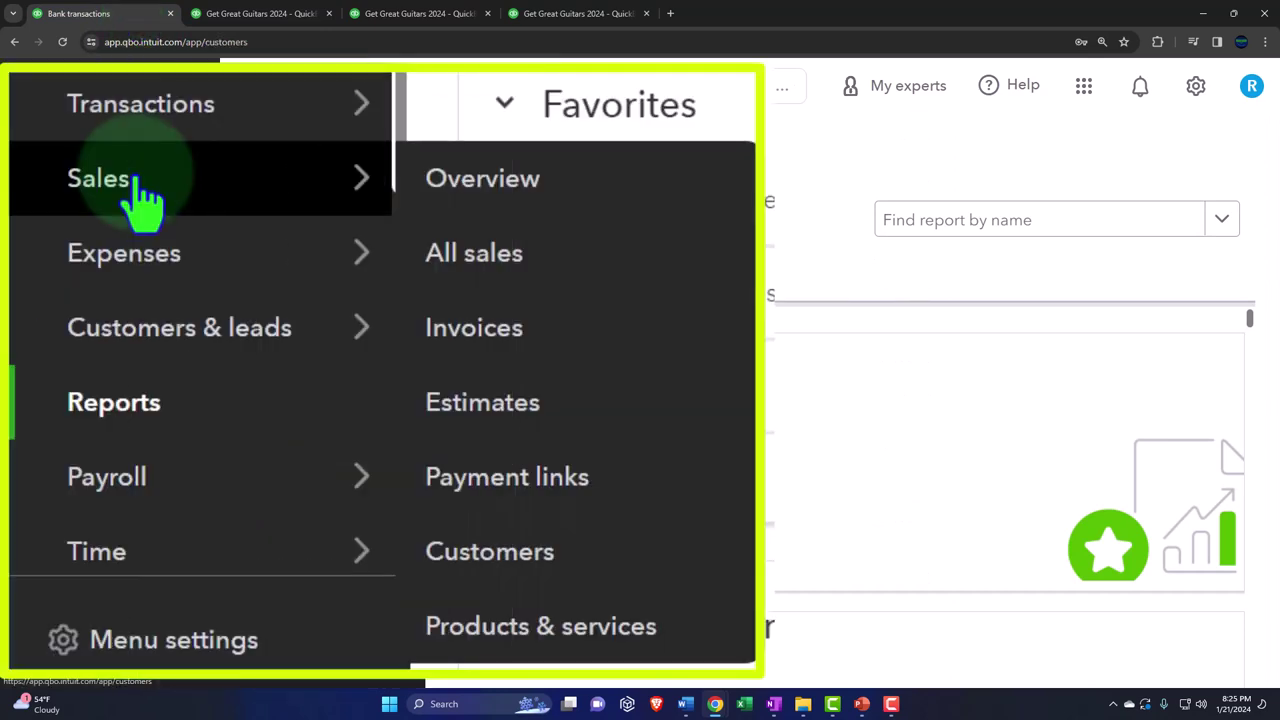
{"action": "left_click", "coordinate": [60, 406]}
{"action": "left_click", "coordinate": [76, 366]}
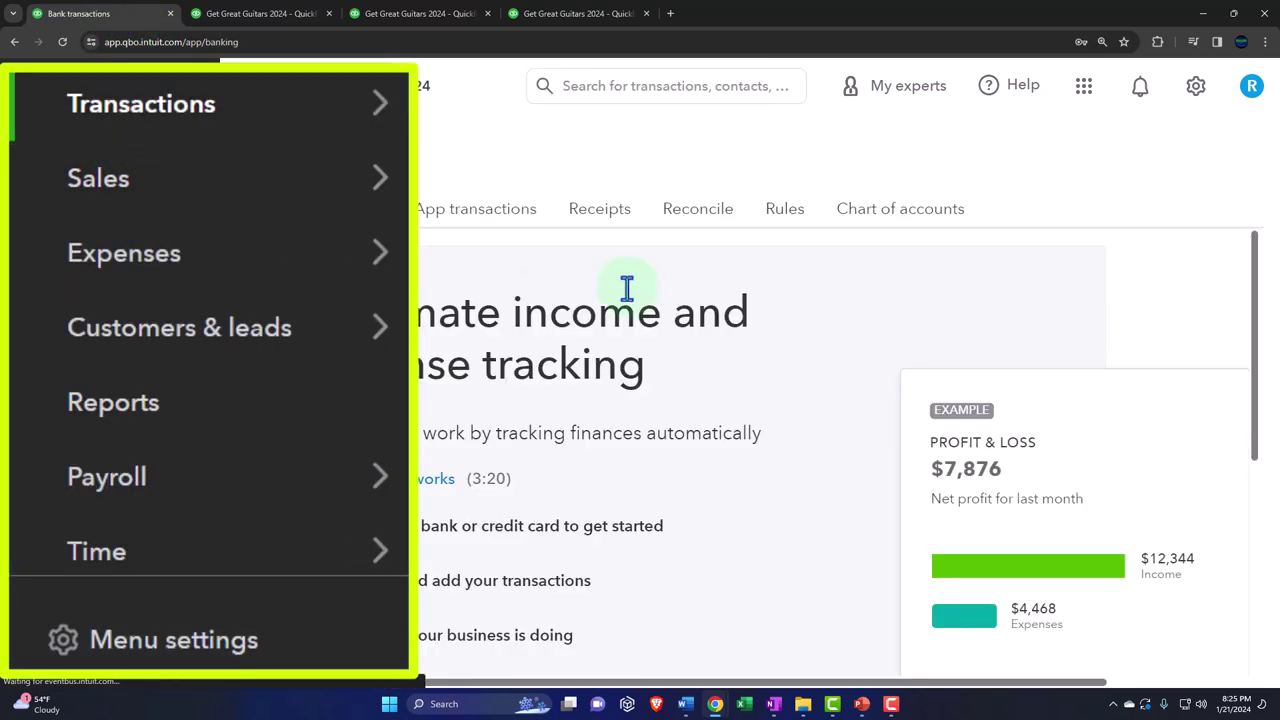
- Open the chart of accounts, collapse the navigation menu, and look through the asset accounts down to Accounts Payable
{"action": "left_click", "coordinate": [886, 212]}
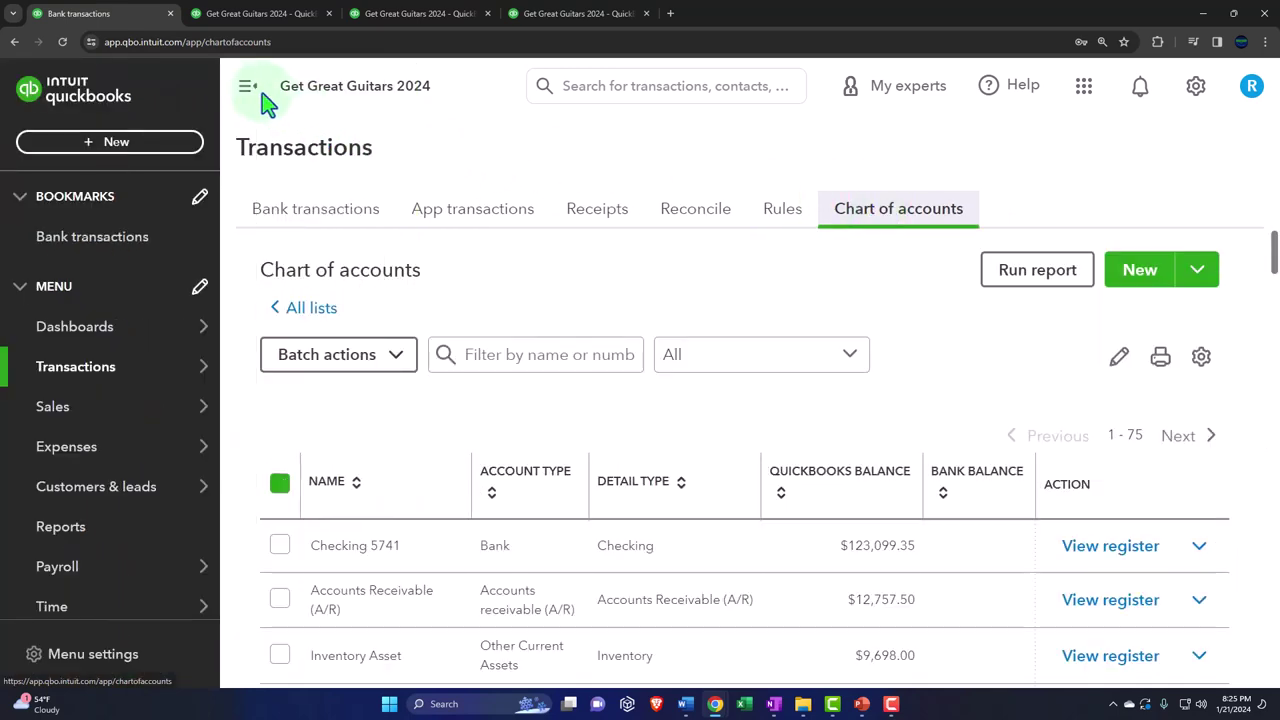
{"action": "left_click", "coordinate": [247, 92]}
{"action": "scroll", "coordinate": [447, 328], "scroll_direction": "down", "scroll_amount": 3}
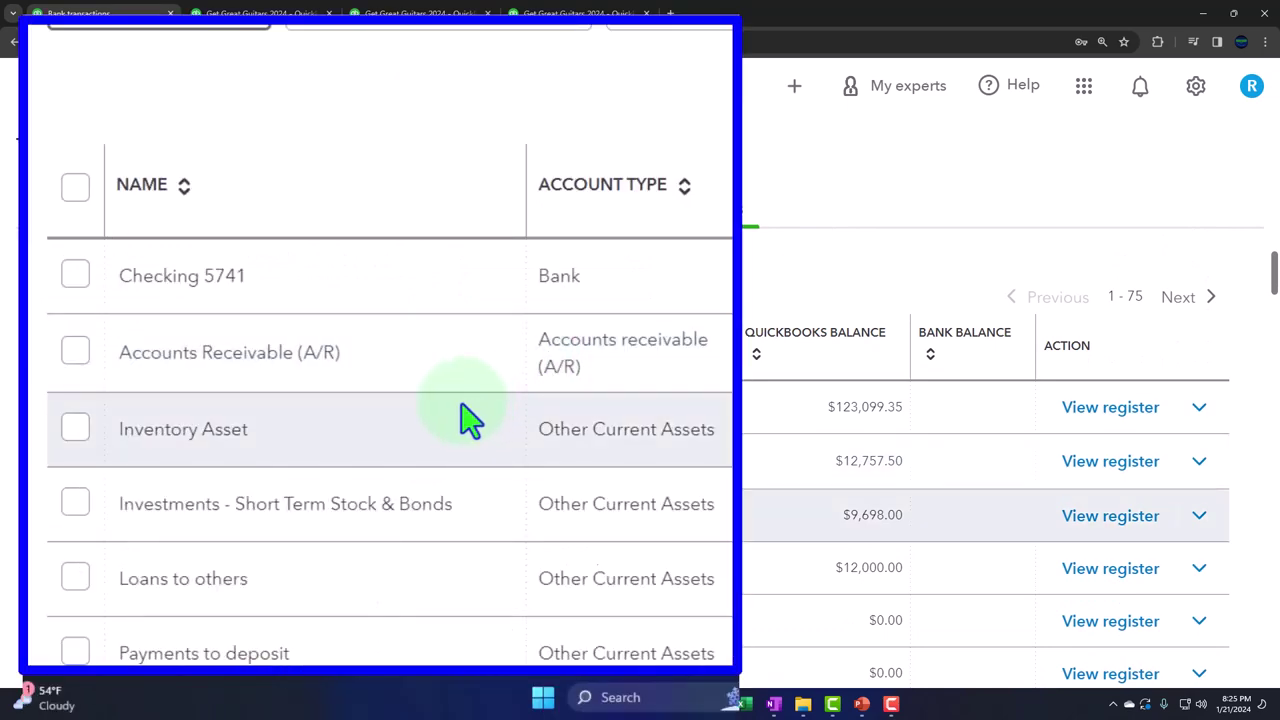
{"action": "scroll", "coordinate": [470, 420], "scroll_direction": "down", "scroll_amount": 5}
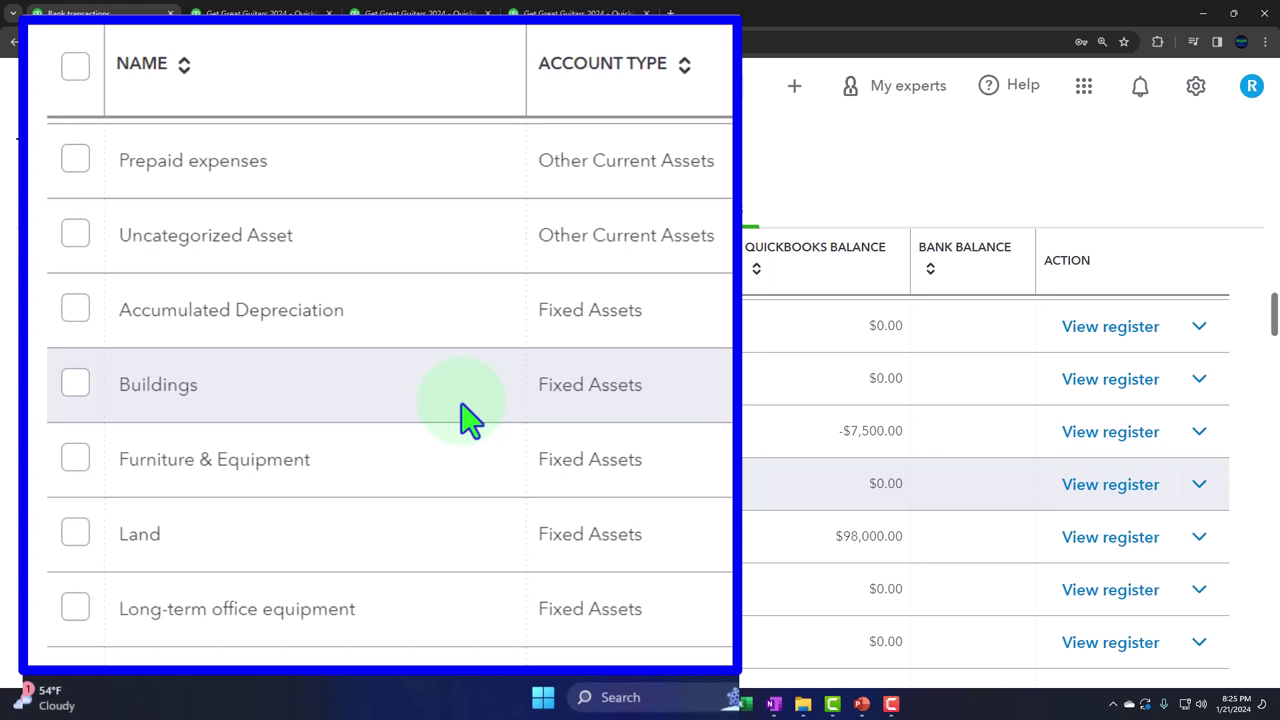
{"action": "scroll", "coordinate": [468, 418], "scroll_direction": "down", "scroll_amount": 1}
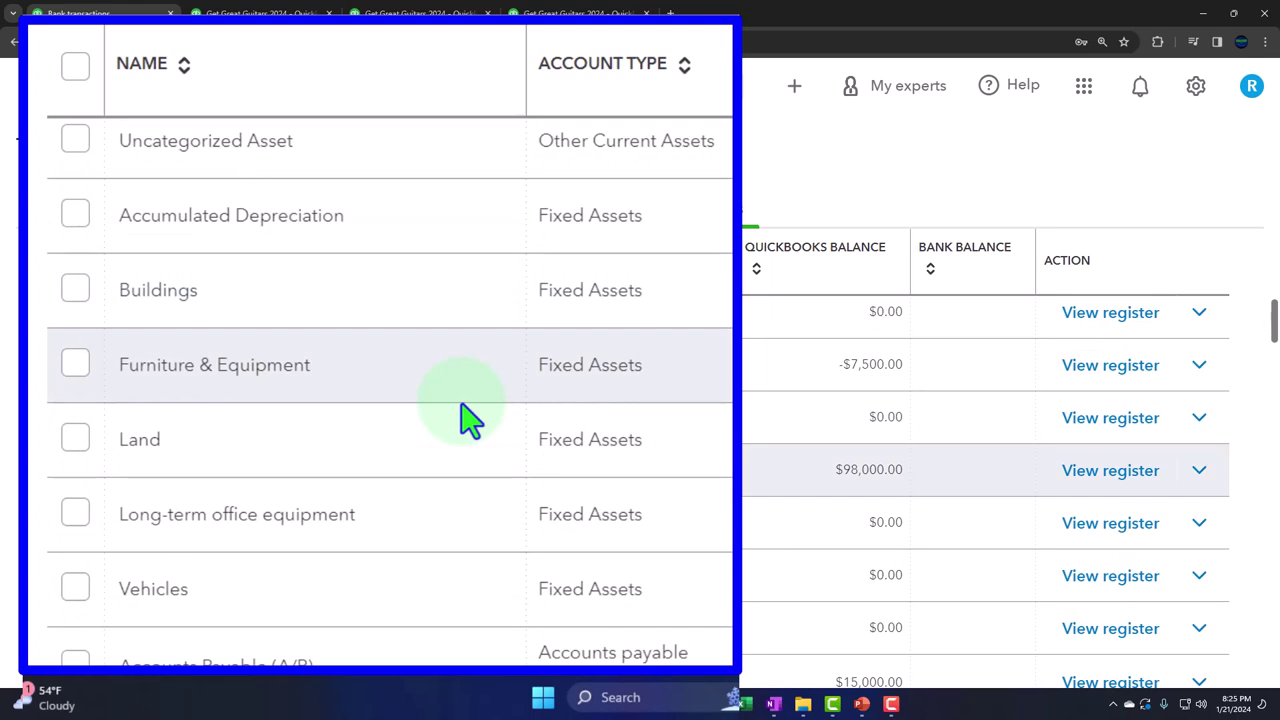
{"action": "scroll", "coordinate": [468, 418], "scroll_direction": "down", "scroll_amount": 1}
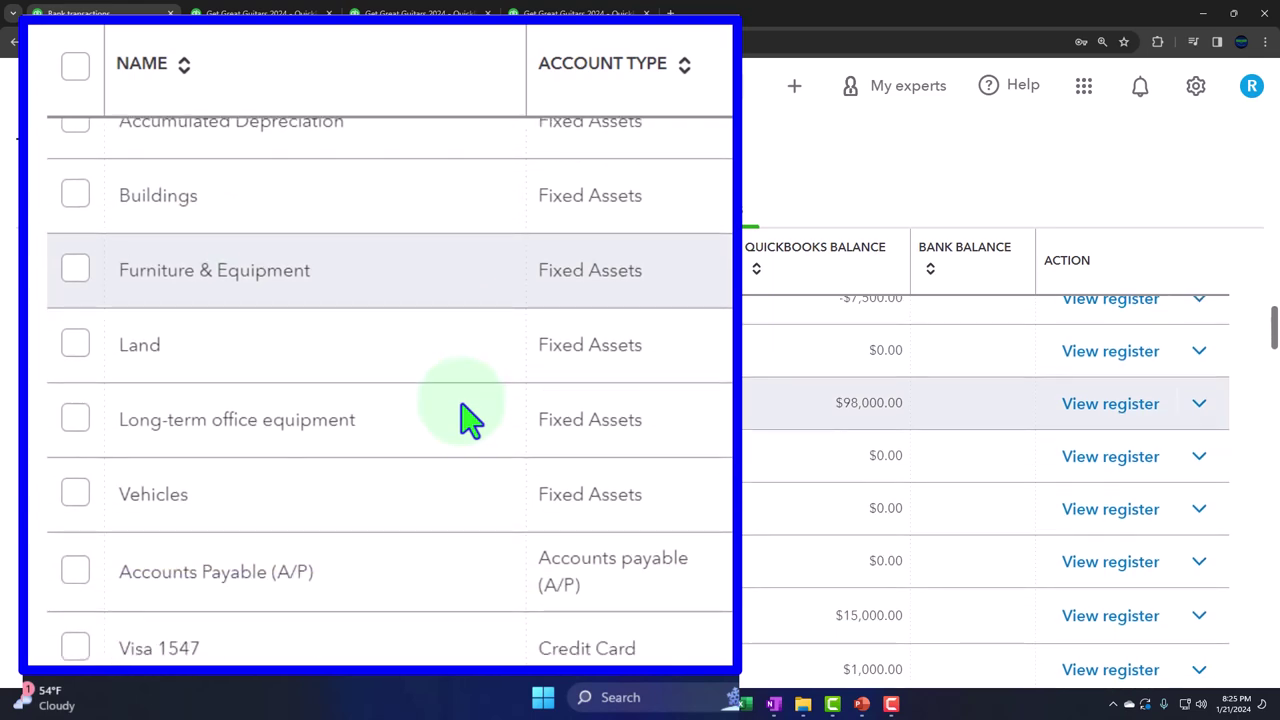
{"action": "scroll", "coordinate": [468, 418], "scroll_direction": "down", "scroll_amount": 2}
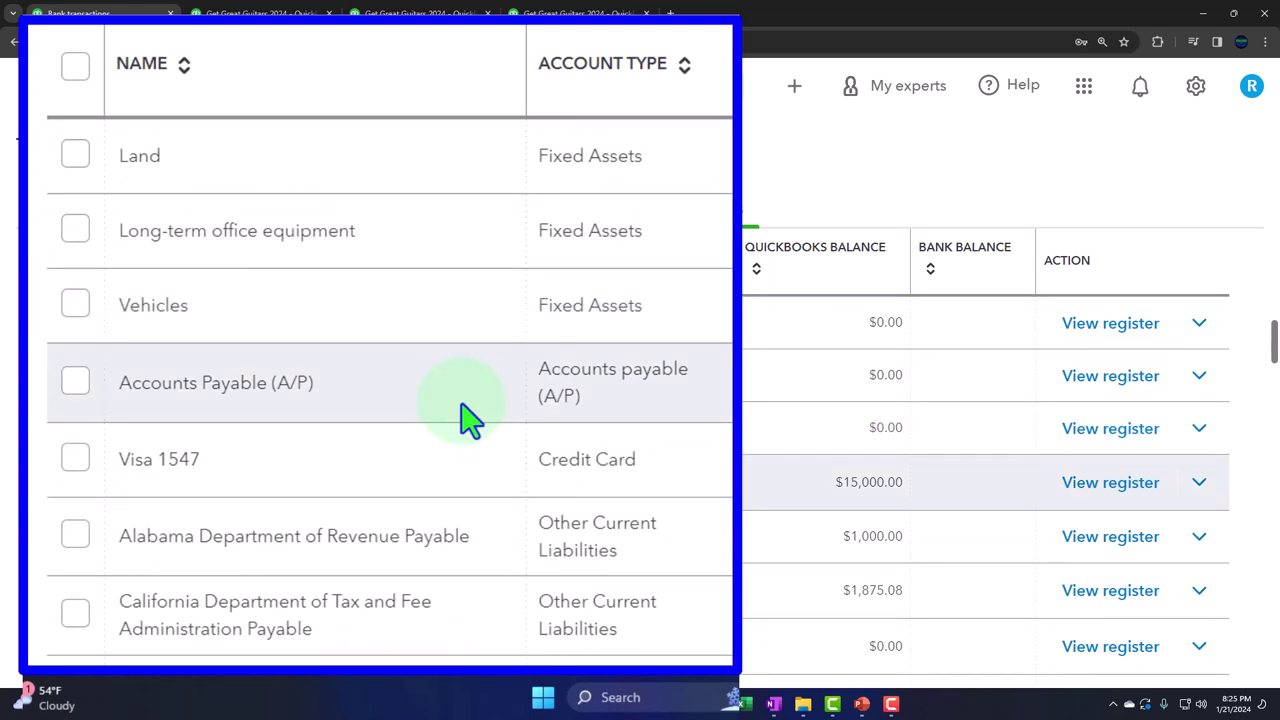
- Examine the chart of accounts from the bank account through the liability, equity, income and cost of goods sold accounts
{"action": "scroll", "coordinate": [470, 420], "scroll_direction": "up", "scroll_amount": 6}
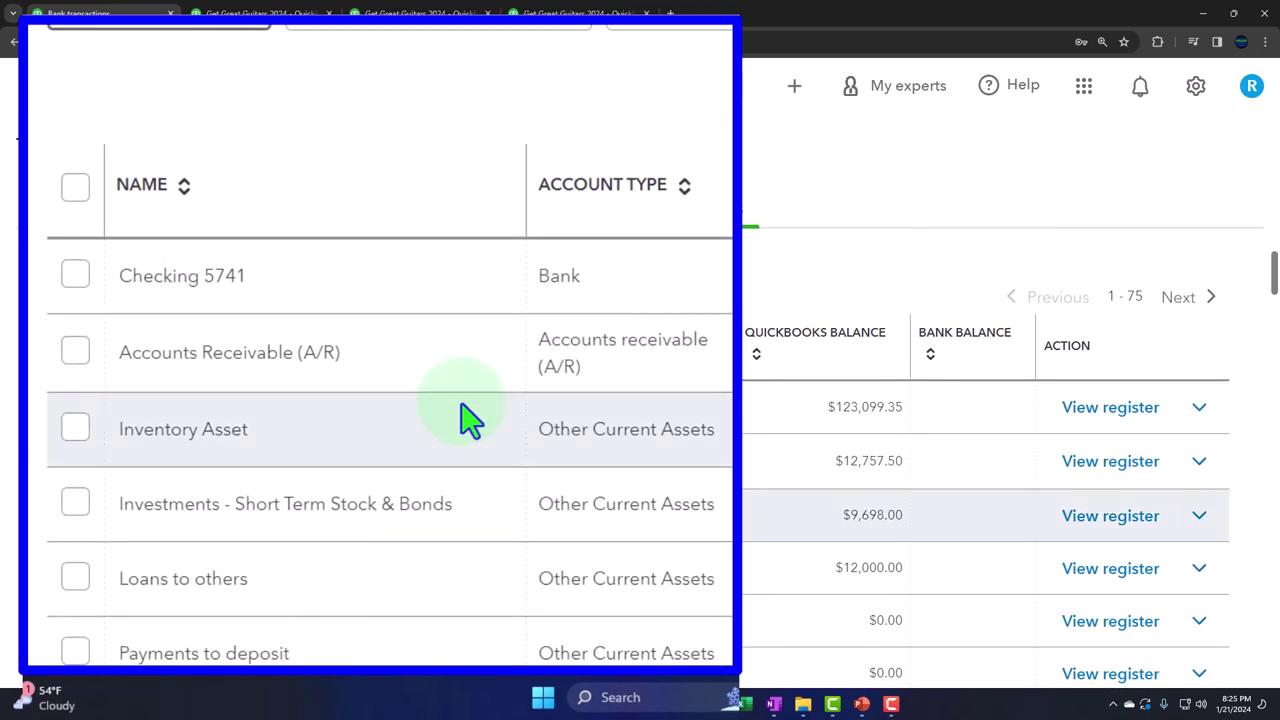
{"action": "scroll", "coordinate": [470, 420], "scroll_direction": "down", "scroll_amount": 4}
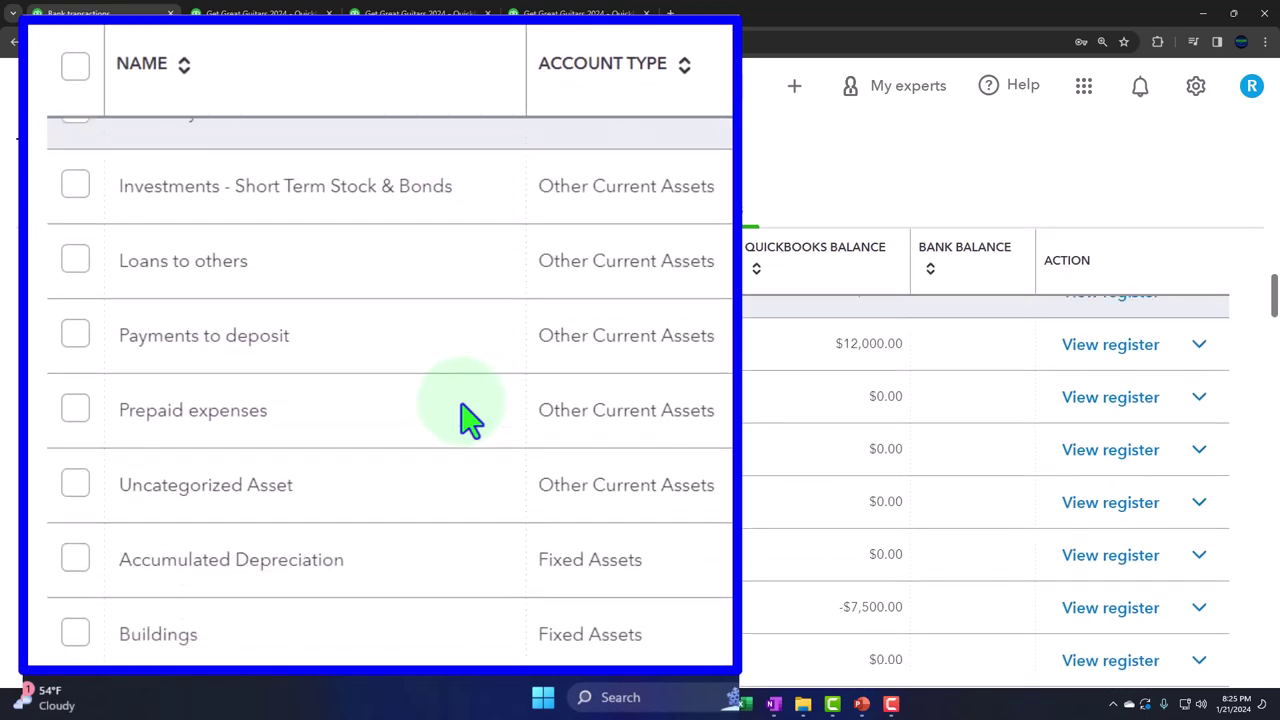
{"action": "scroll", "coordinate": [470, 420], "scroll_direction": "down", "scroll_amount": 5}
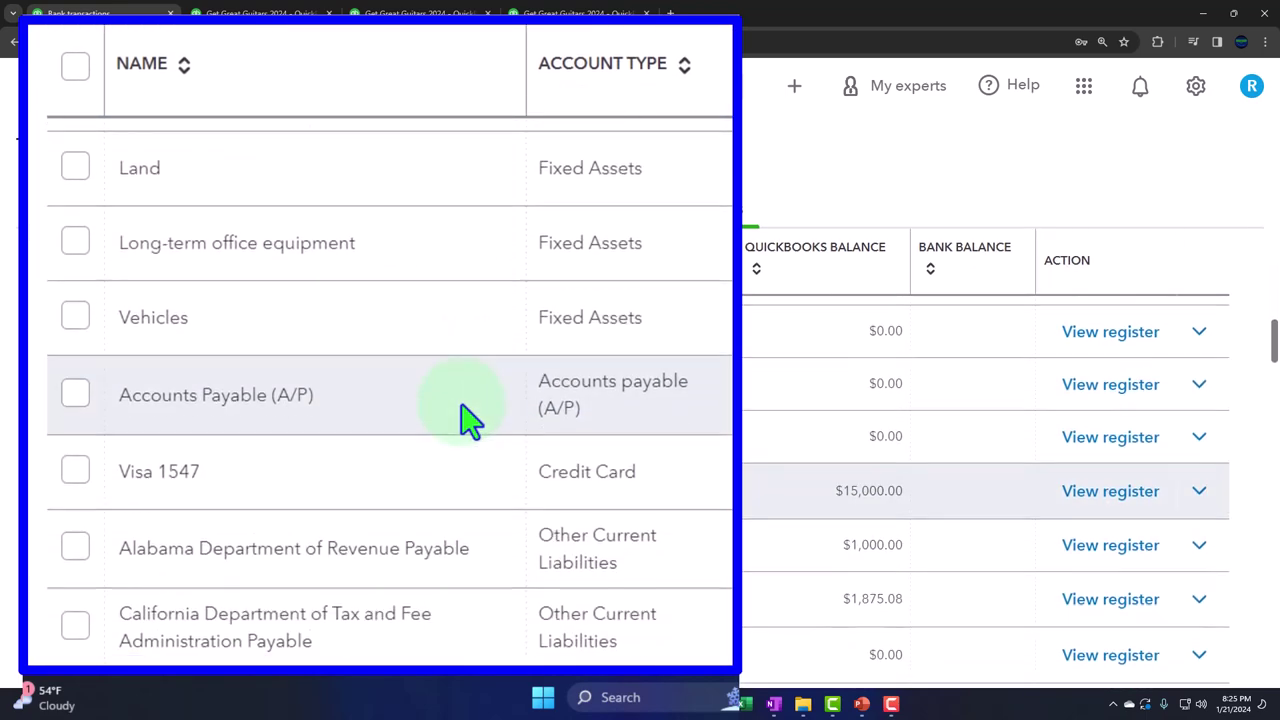
{"action": "scroll", "coordinate": [470, 420], "scroll_direction": "down", "scroll_amount": 8}
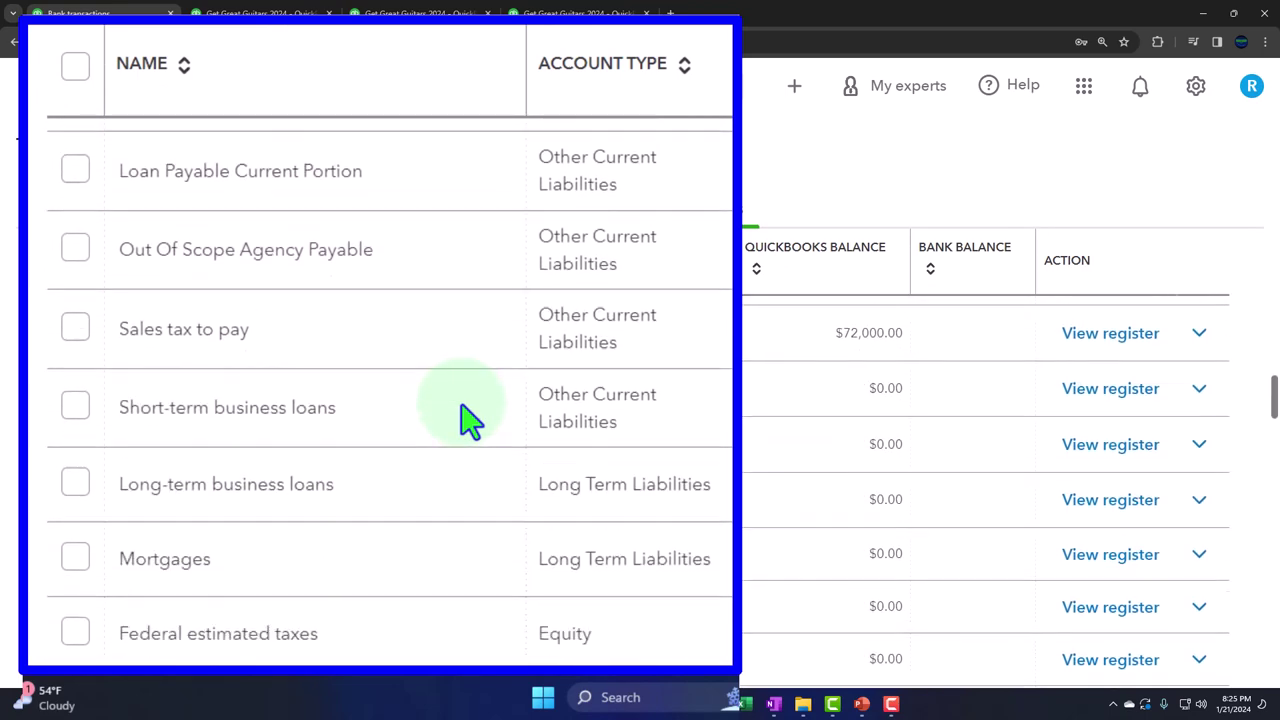
{"action": "scroll", "coordinate": [470, 420], "scroll_direction": "down", "scroll_amount": 6}
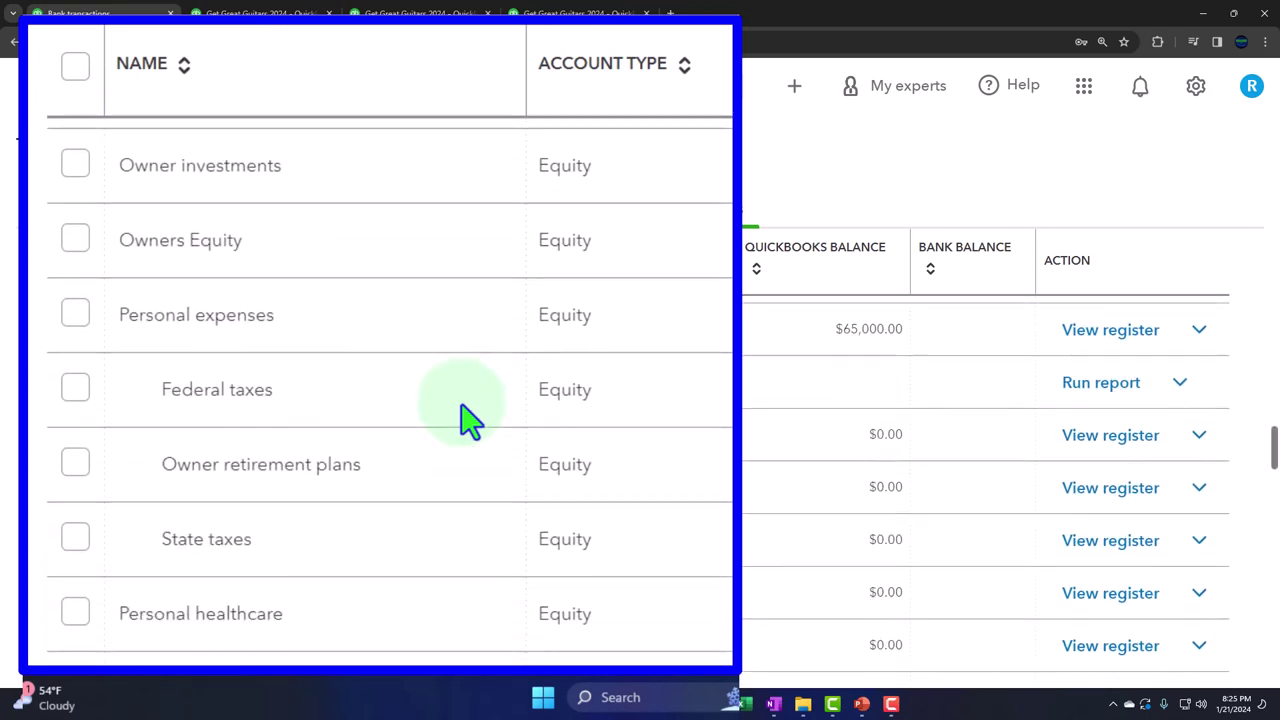
{"action": "scroll", "coordinate": [470, 420], "scroll_direction": "down", "scroll_amount": 7}
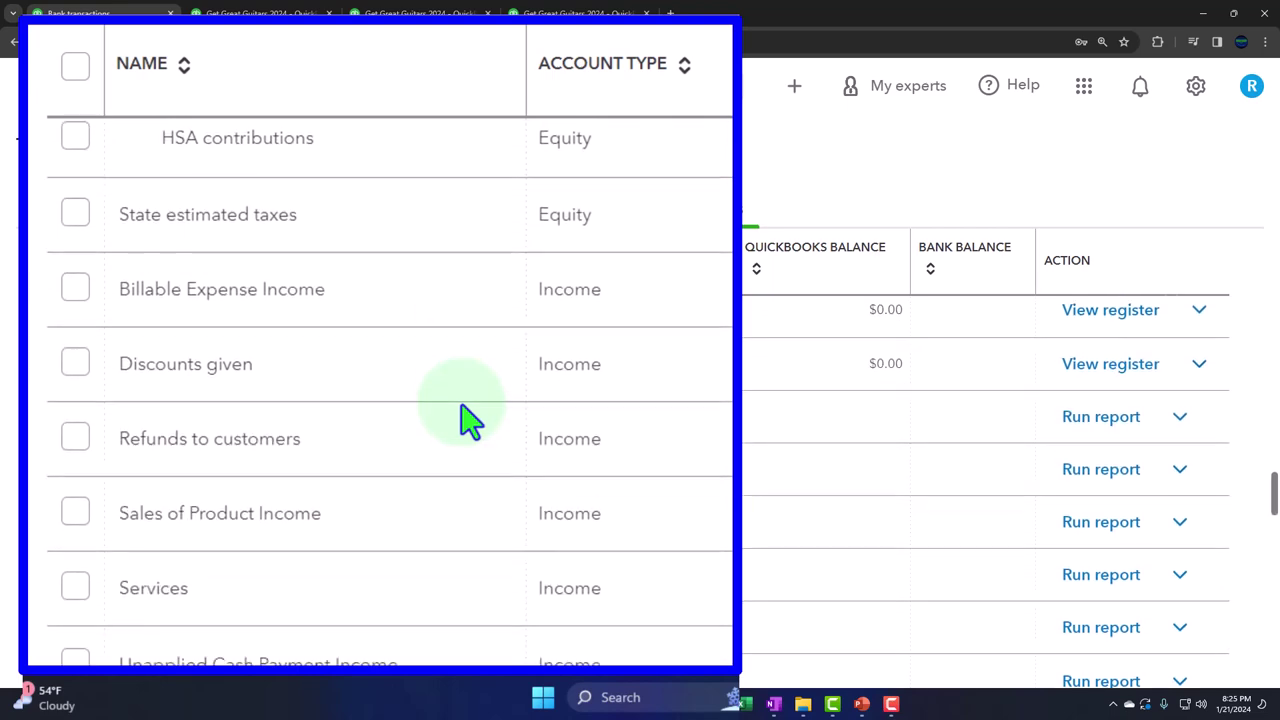
{"action": "scroll", "coordinate": [468, 420], "scroll_direction": "down", "scroll_amount": 5}
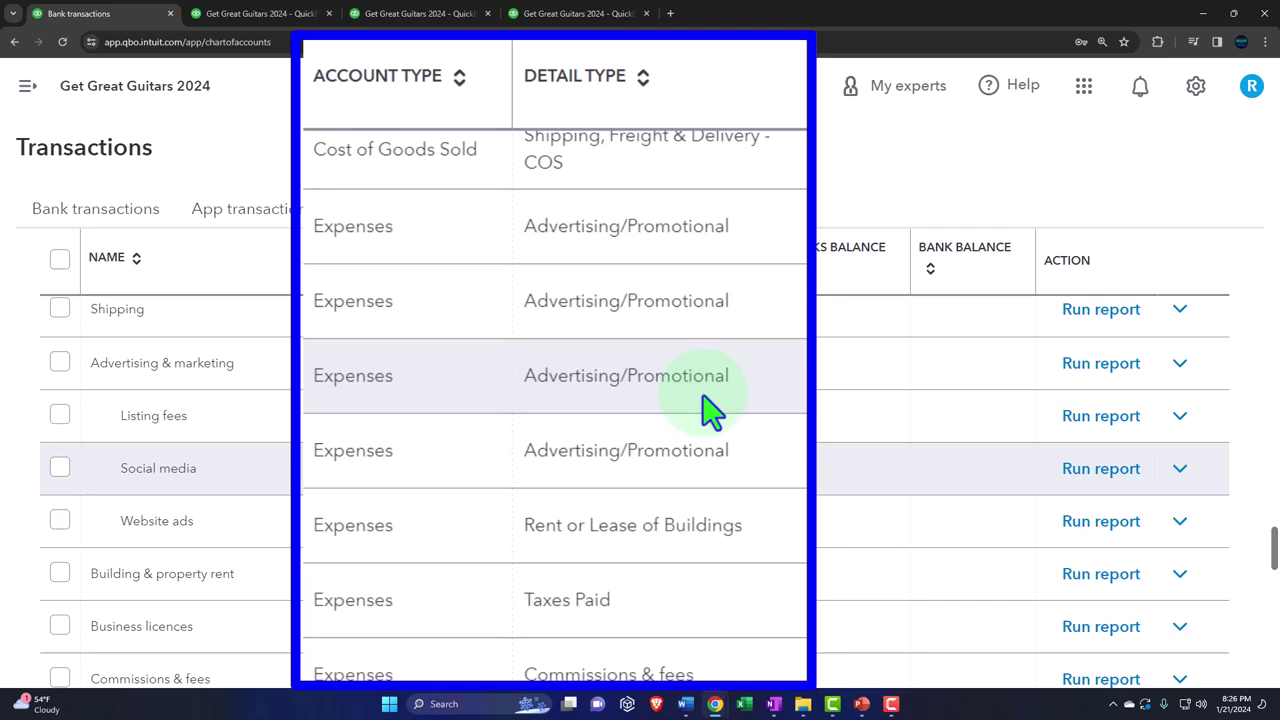
- Examine the expense accounts and their detail types, from advertising through Employee benefits and Bad Debt to Insurance
{"action": "scroll", "coordinate": [705, 400], "scroll_direction": "down", "scroll_amount": 3}
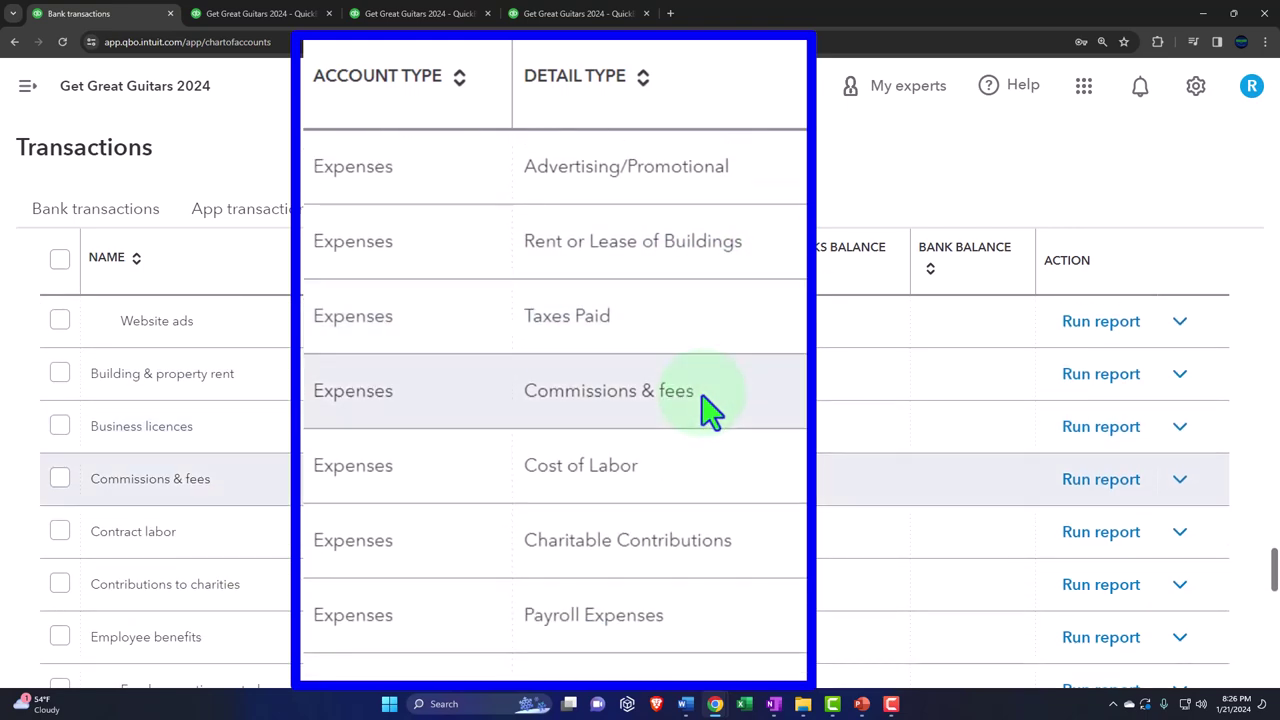
{"action": "scroll", "coordinate": [708, 408], "scroll_direction": "down", "scroll_amount": 1}
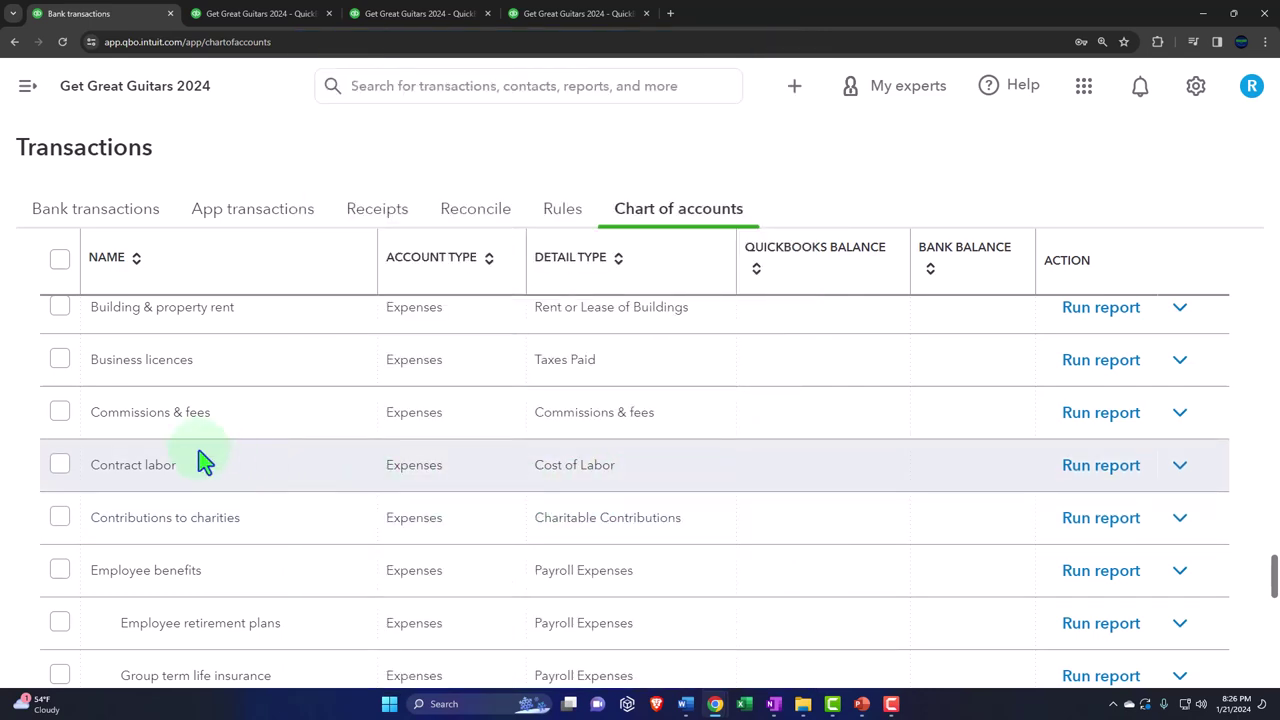
{"action": "scroll", "coordinate": [186, 477], "scroll_direction": "down", "scroll_amount": 2}
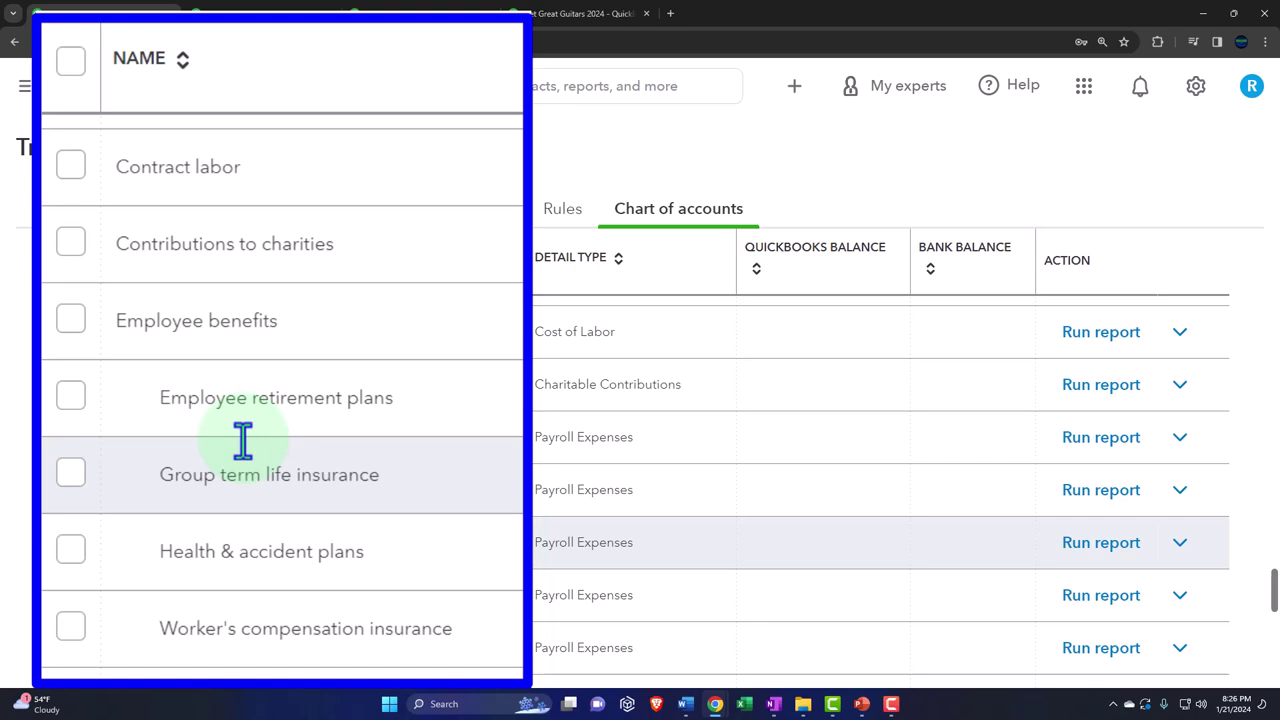
{"action": "scroll", "coordinate": [205, 248], "scroll_direction": "down", "scroll_amount": 1}
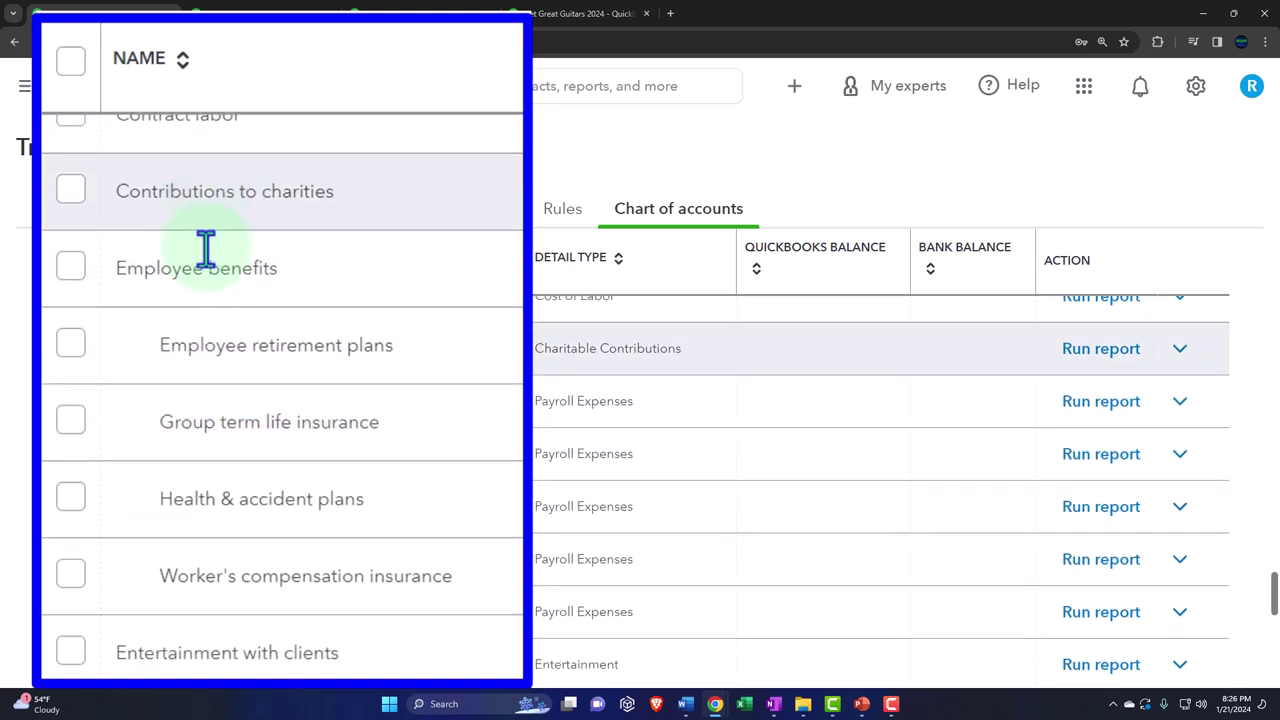
{"action": "scroll", "coordinate": [205, 255], "scroll_direction": "down", "scroll_amount": 6}
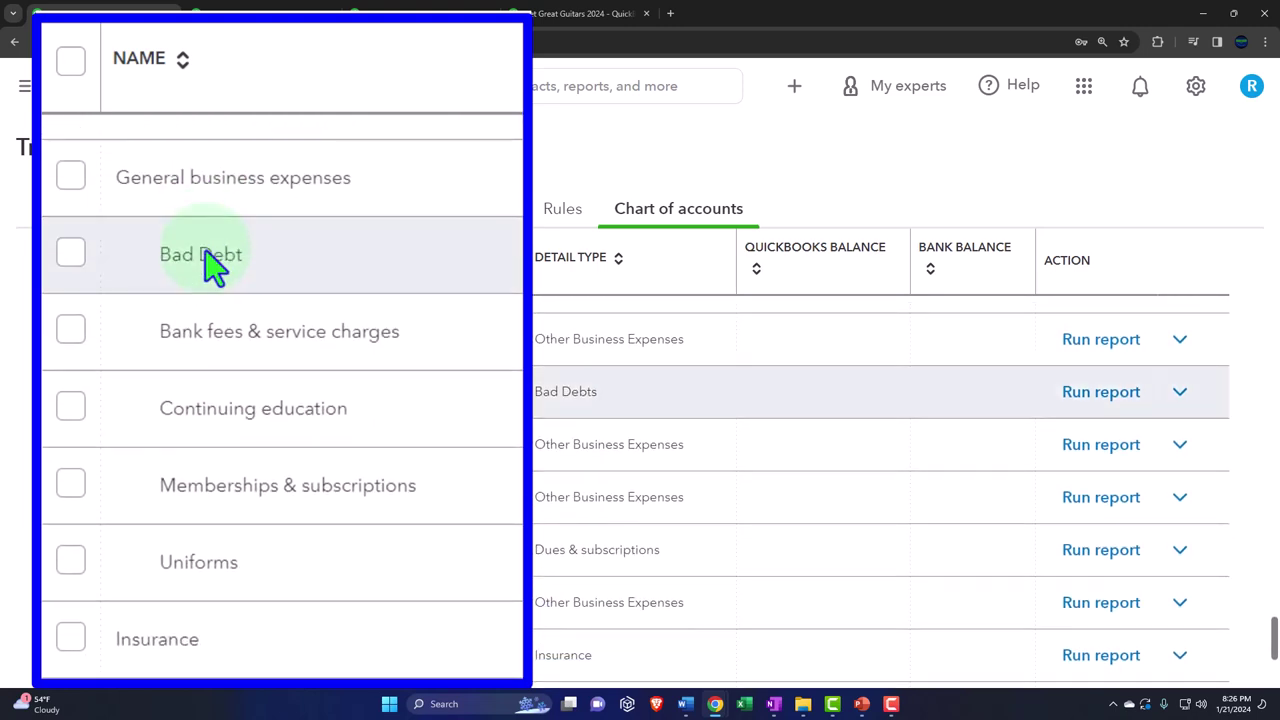
{"action": "left_click", "coordinate": [1180, 391]}
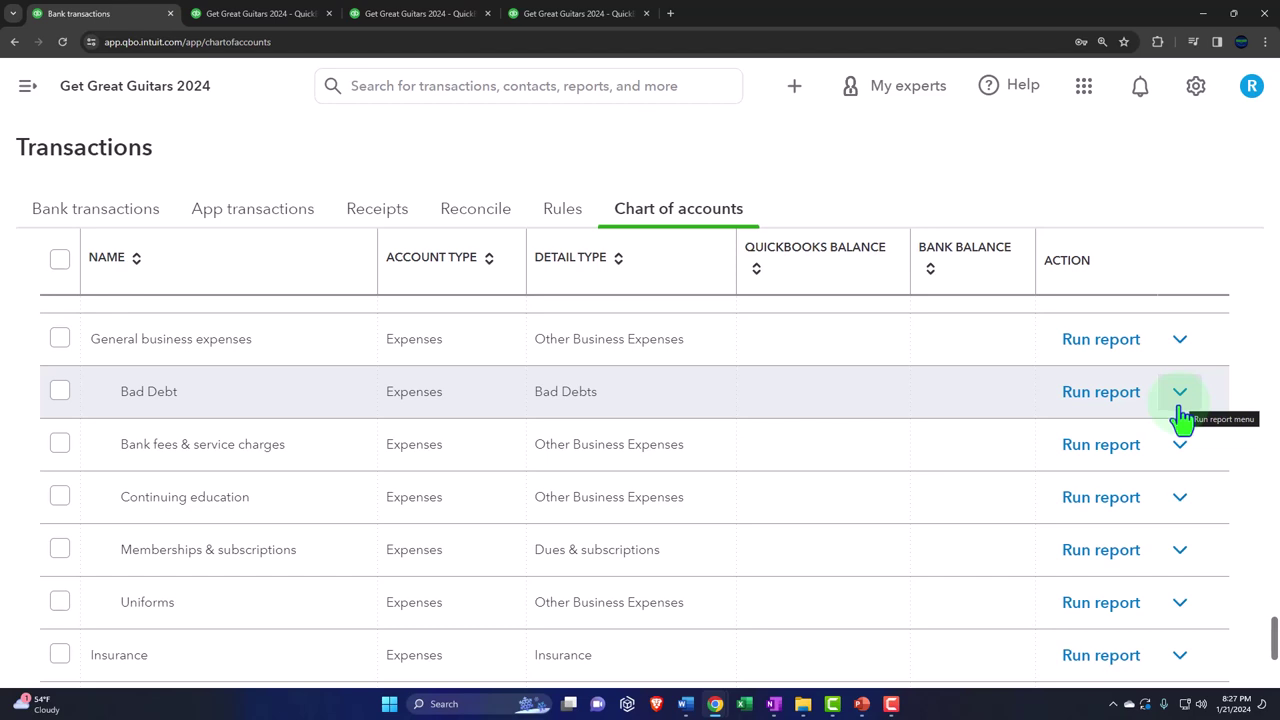
{"action": "scroll", "coordinate": [1182, 418], "scroll_direction": "down", "scroll_amount": 3}
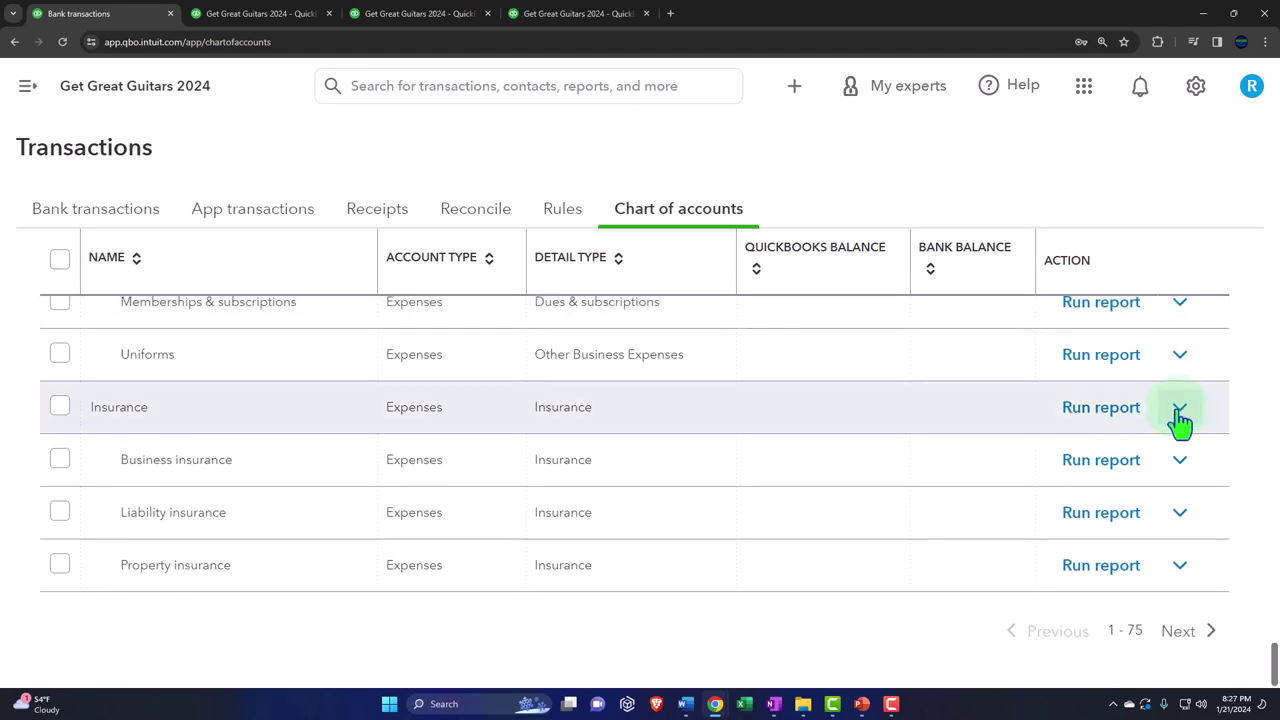
- Check the expenses section of the Profit and Loss, and return to the insurance accounts in the chart of accounts
{"action": "left_click", "coordinate": [428, 13]}
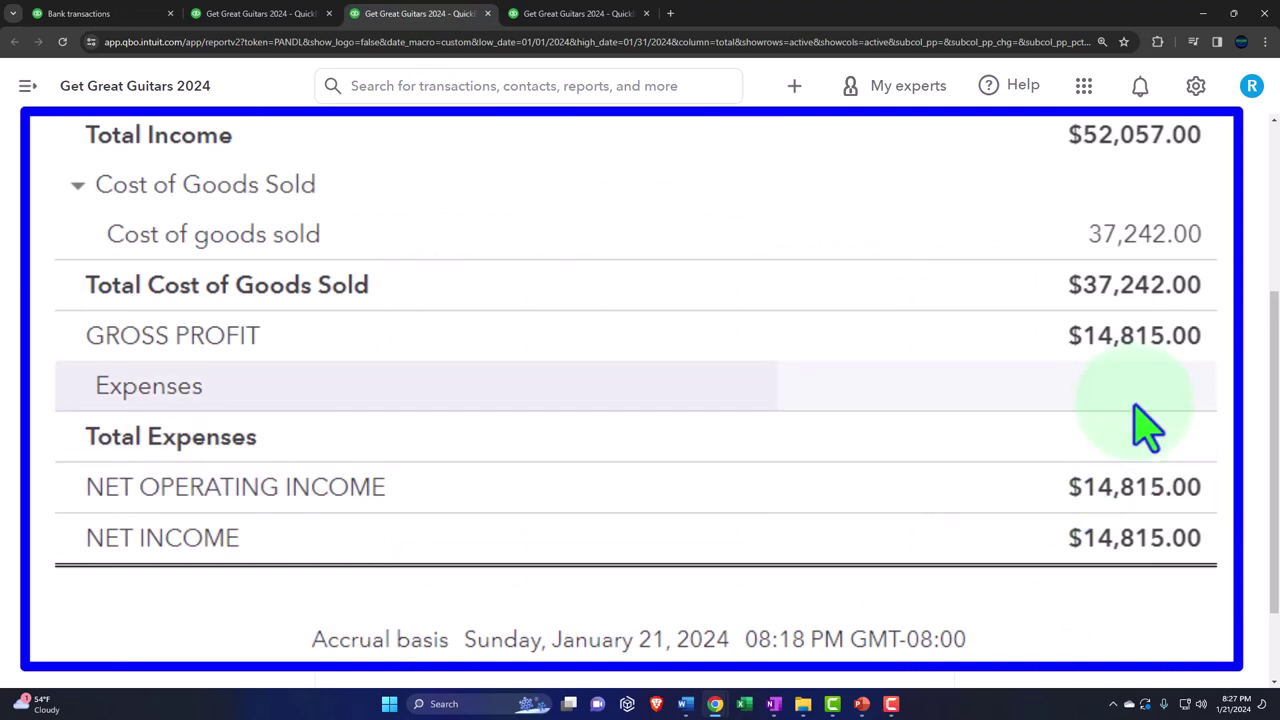
{"action": "left_click", "coordinate": [131, 14]}
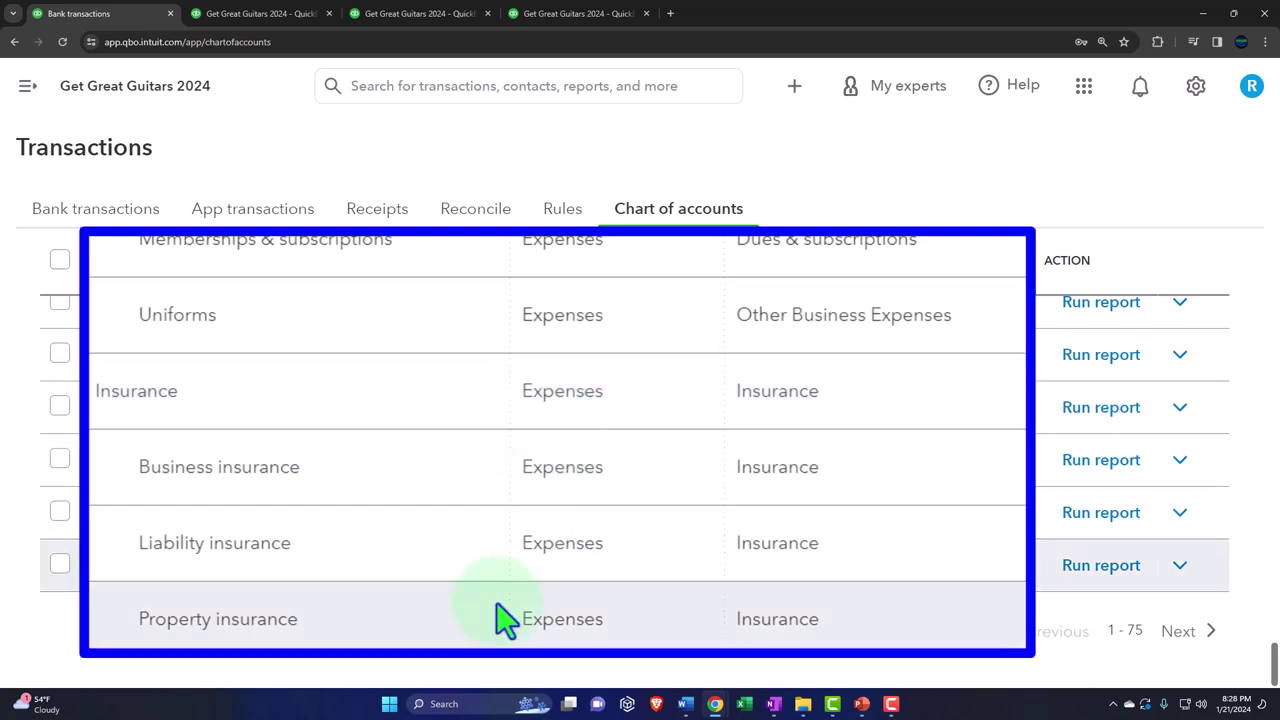
{"action": "scroll", "coordinate": [486, 634], "scroll_direction": "up", "scroll_amount": 1}
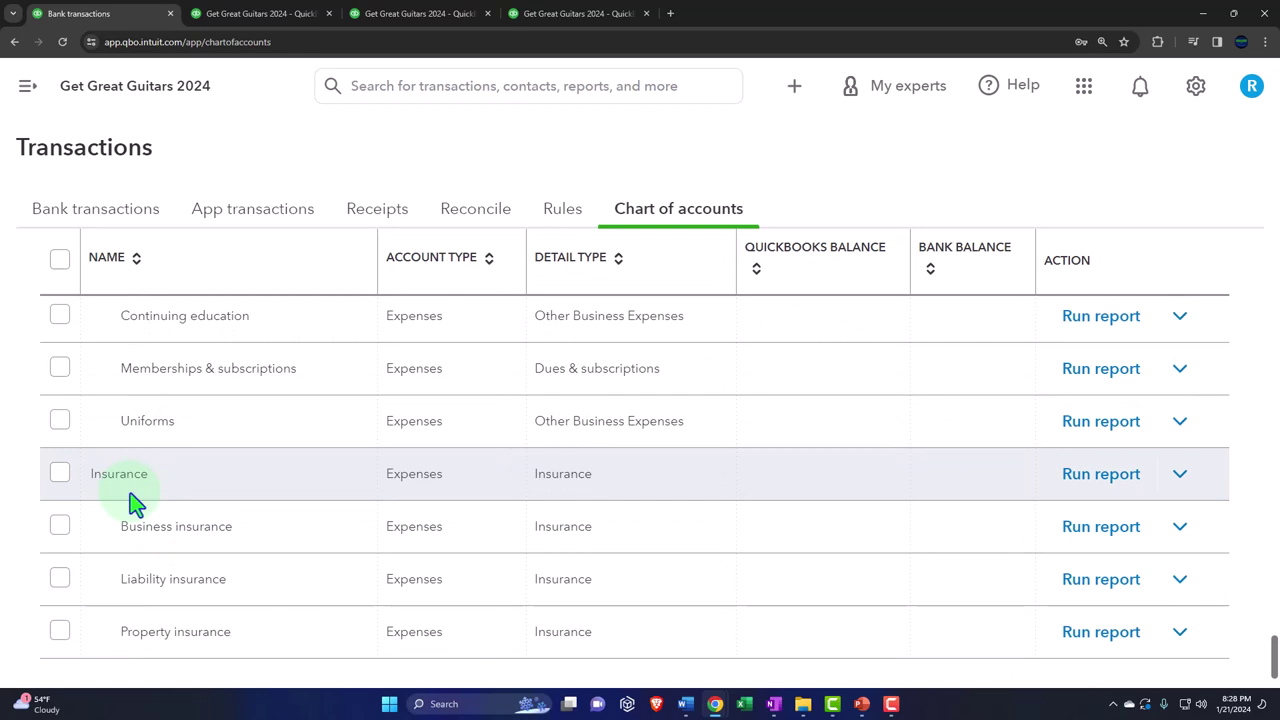
- Review the Balance Sheet assets and the Profit and Loss, collapsing and re-expanding its Cost of Goods Sold section
{"action": "left_click", "coordinate": [245, 20]}
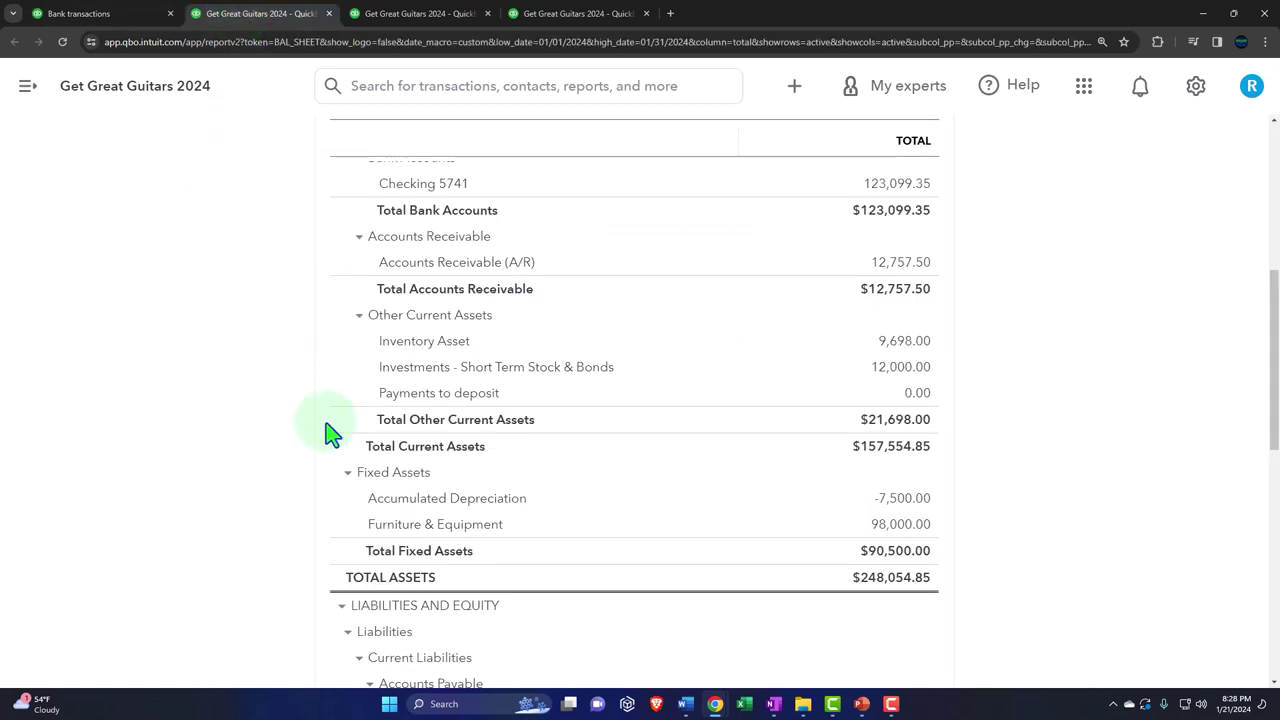
{"action": "scroll", "coordinate": [328, 430], "scroll_direction": "down", "scroll_amount": 1}
{"action": "left_click", "coordinate": [415, 14]}
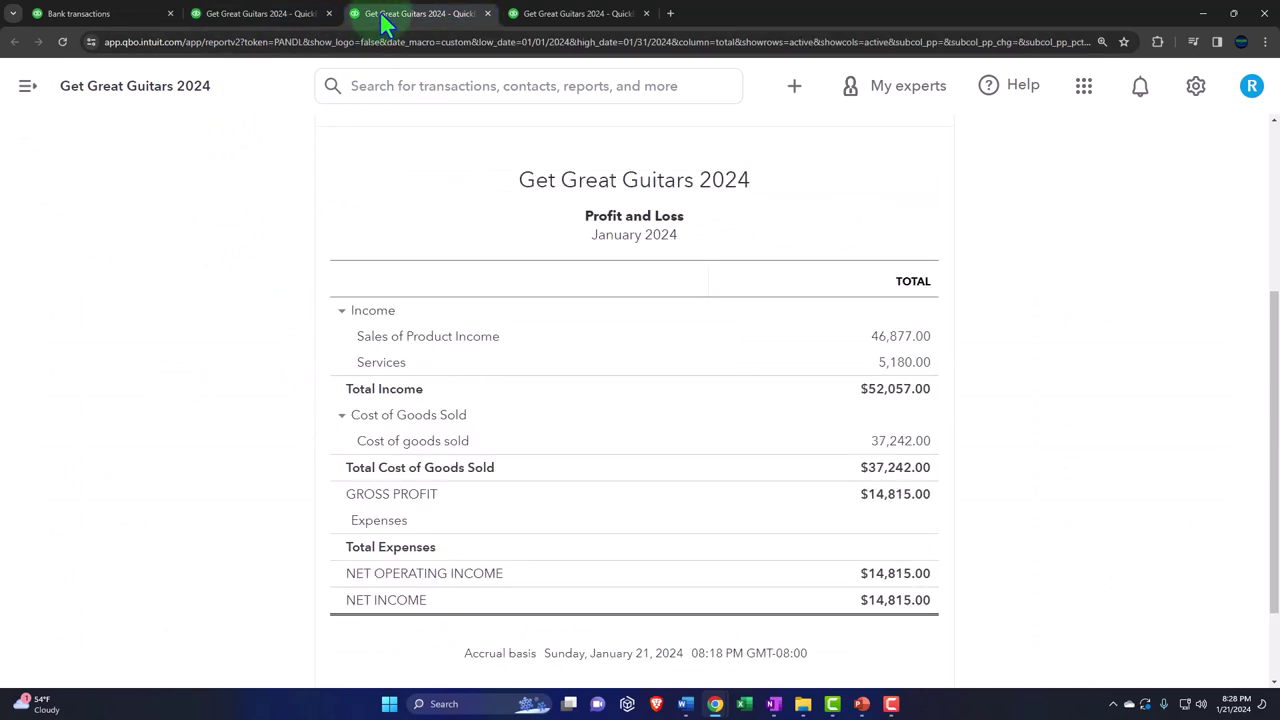
{"action": "left_click", "coordinate": [237, 305]}
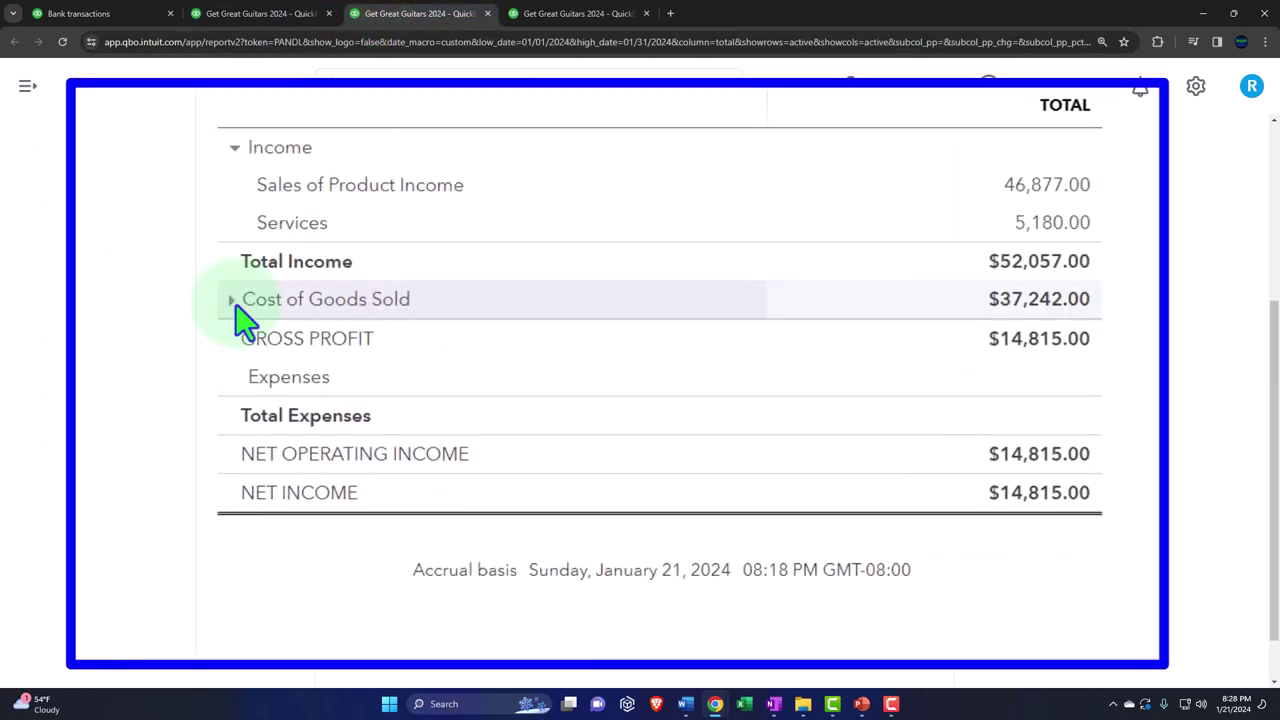
{"action": "left_click", "coordinate": [236, 310]}
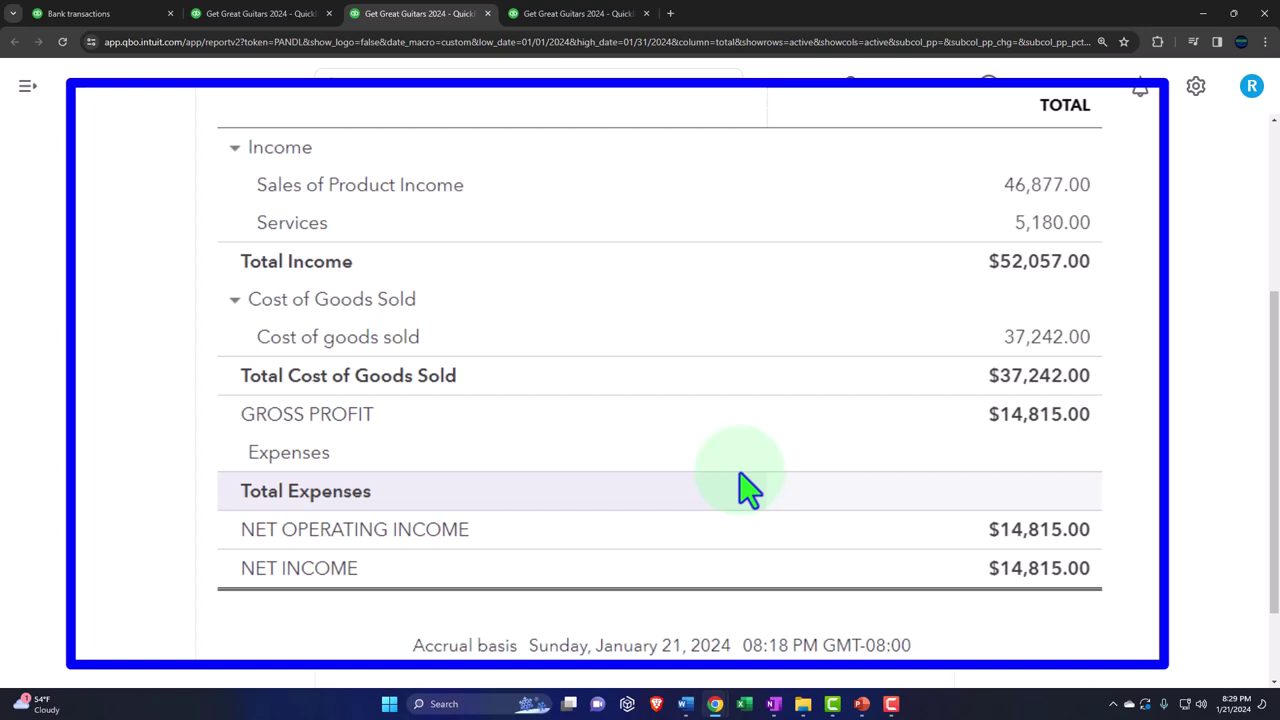
- Return to the chart of accounts browser tab and start a new check
{"action": "left_click", "coordinate": [288, 22]}
{"action": "left_click", "coordinate": [94, 12]}
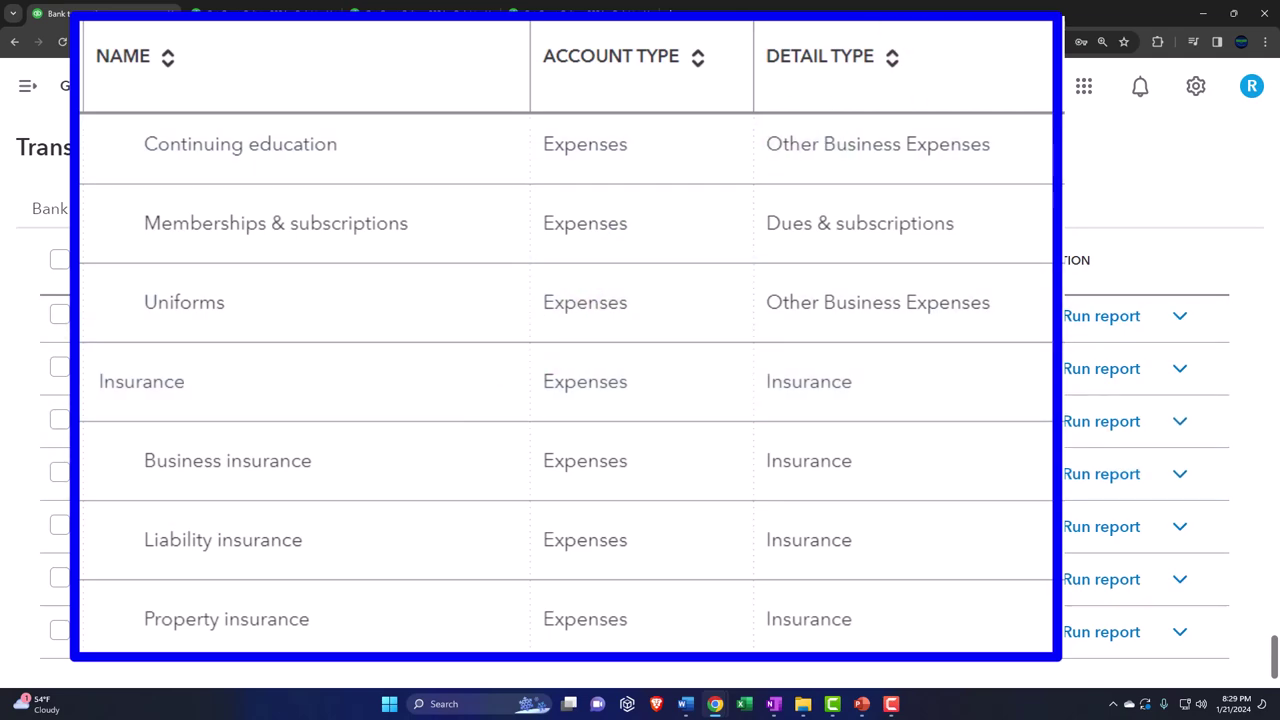
{"action": "left_click", "coordinate": [800, 88]}
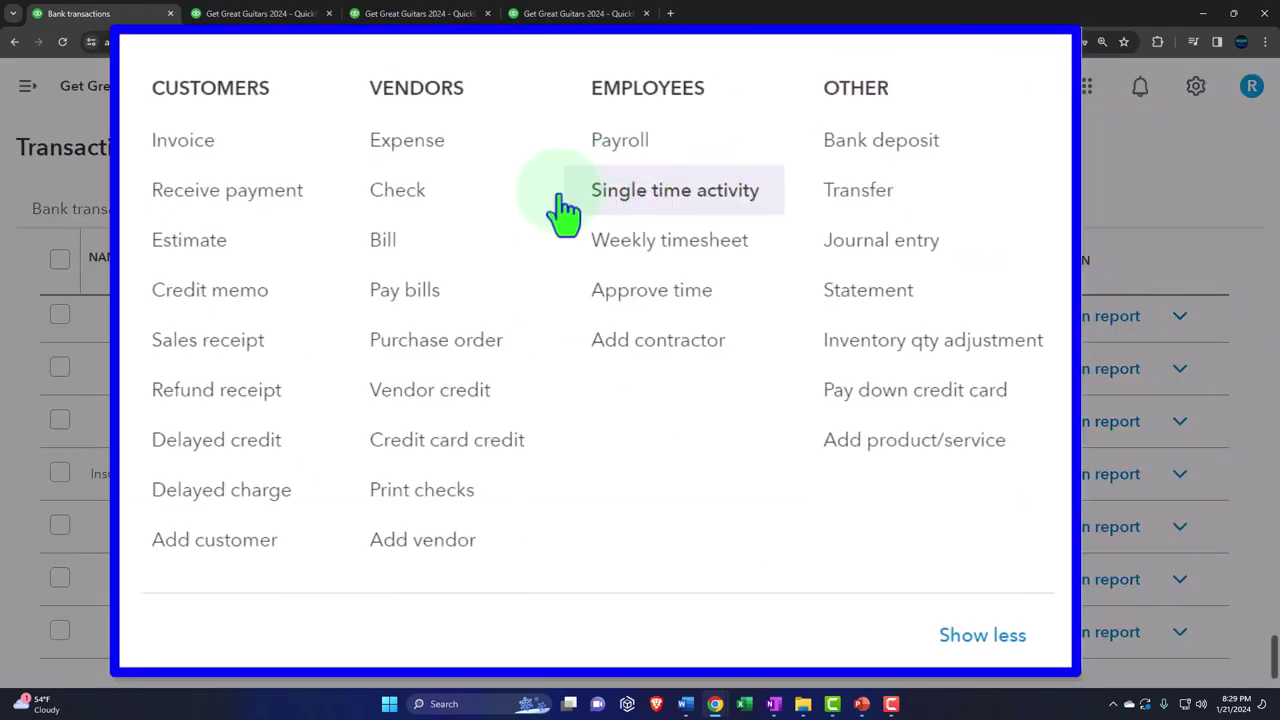
{"action": "left_click", "coordinate": [435, 215]}
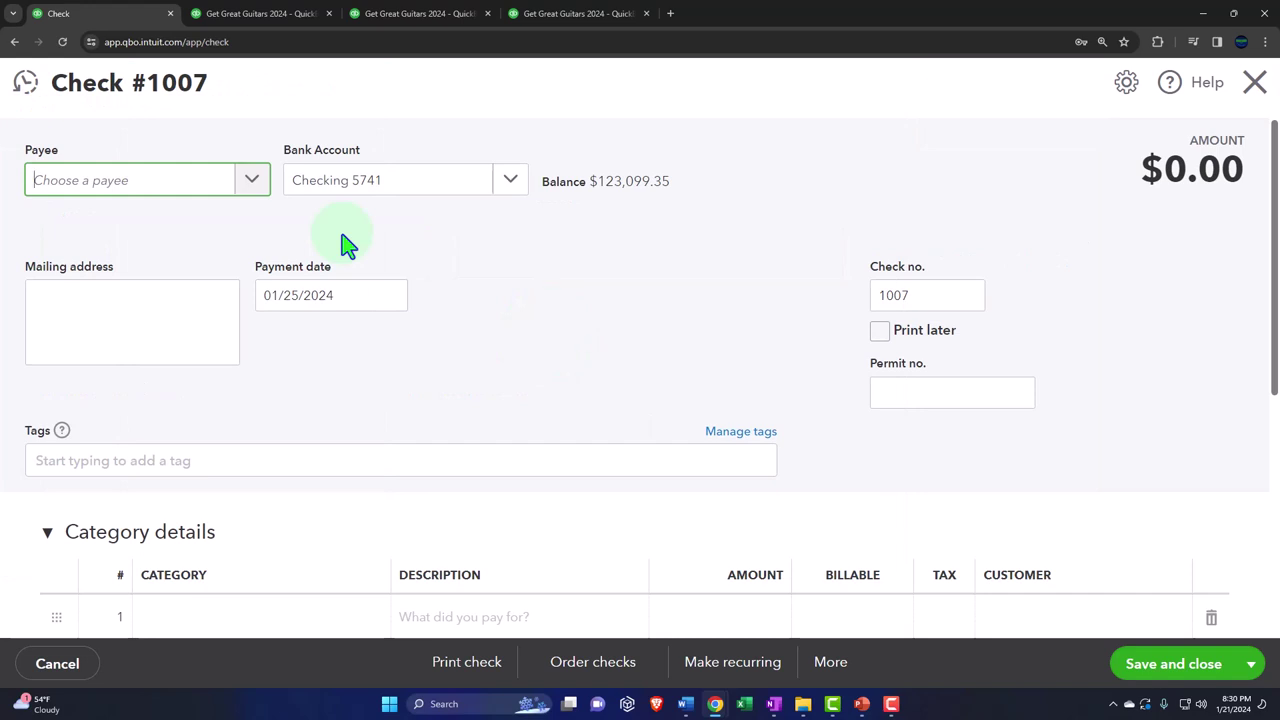
- Enter Safe Insurance Co as the check's payee and save it as a new vendor
{"action": "type", "text": "Safe "}
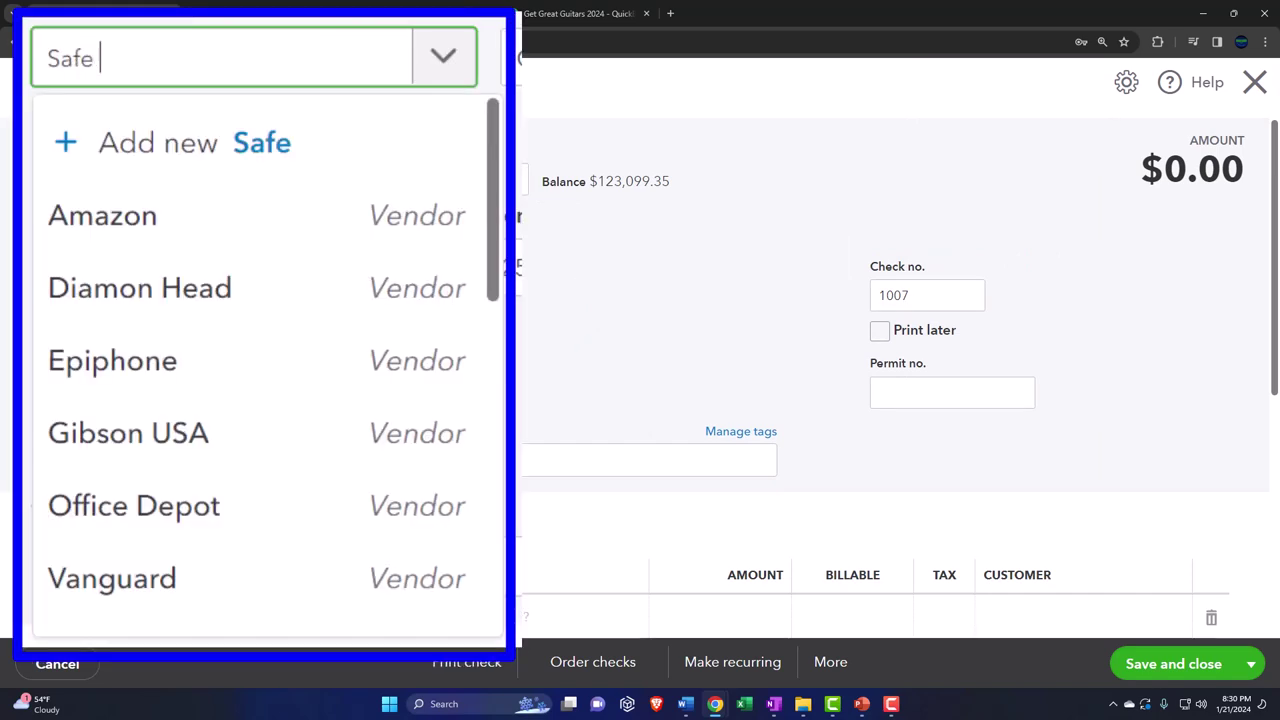
{"action": "type", "text": "Insurance Co"}
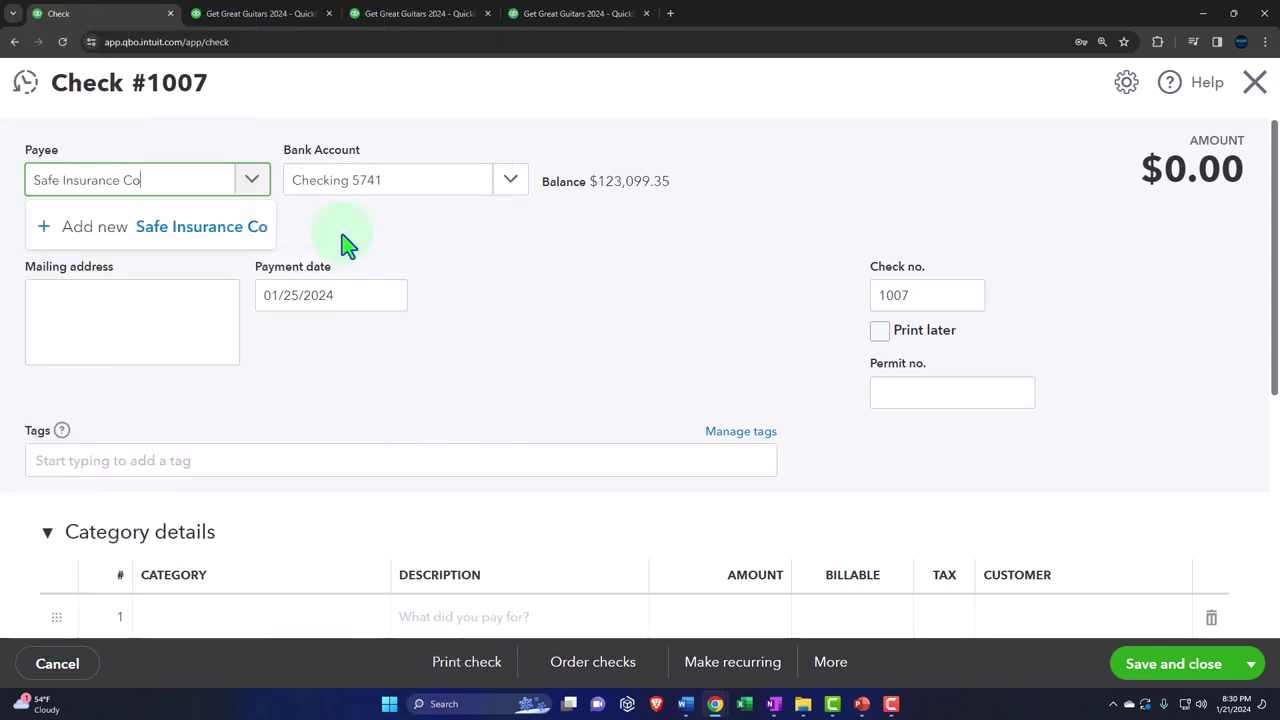
{"action": "key", "text": "Return"}
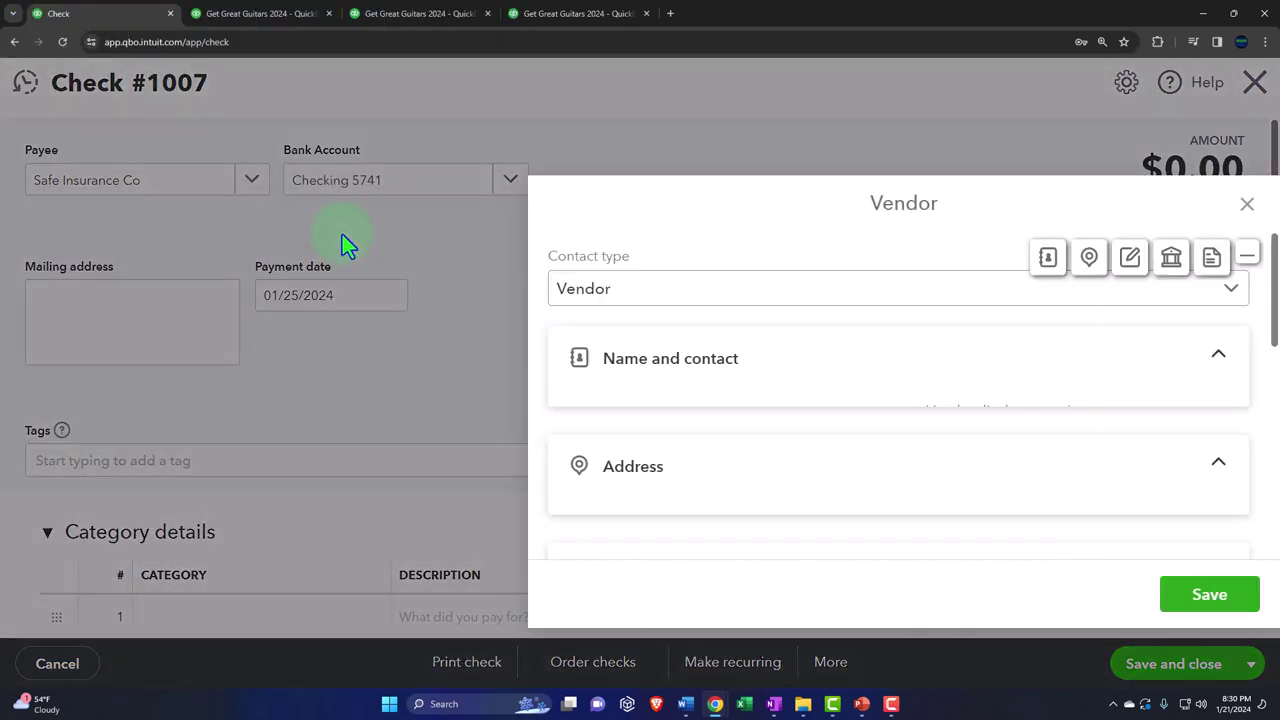
{"action": "key", "text": "ctrl+minus"}
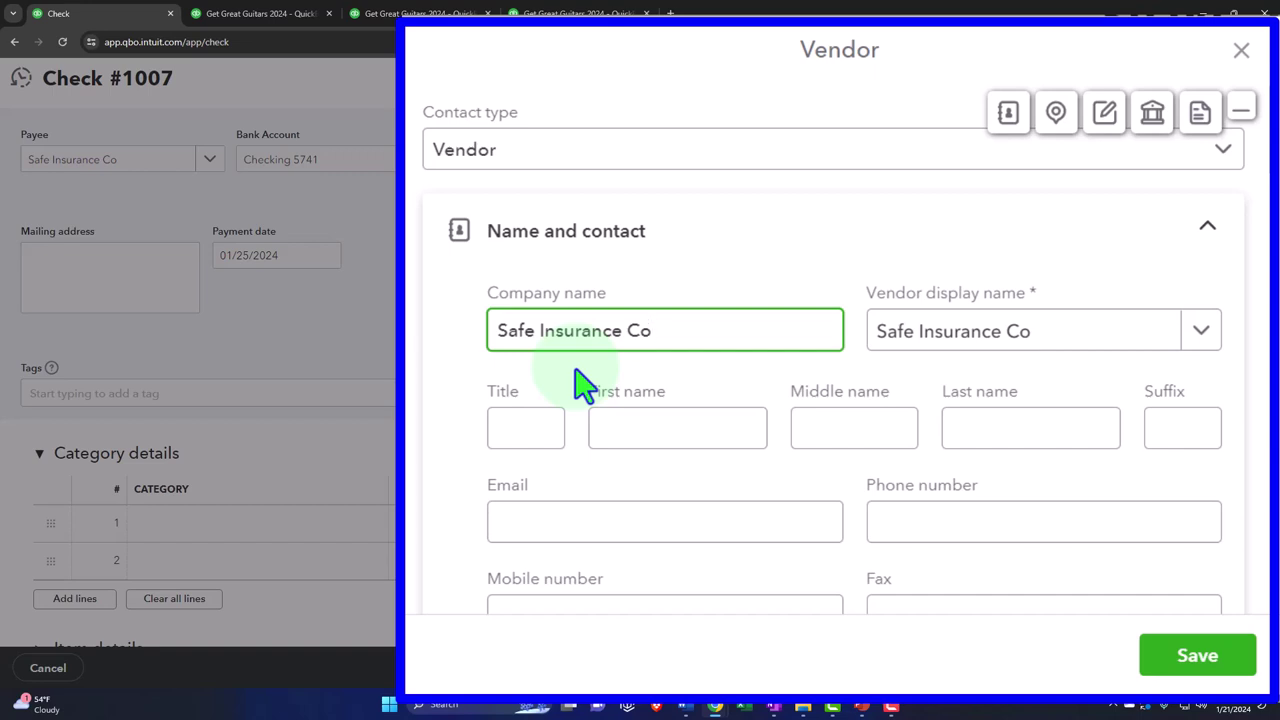
{"action": "left_click", "coordinate": [1165, 662]}
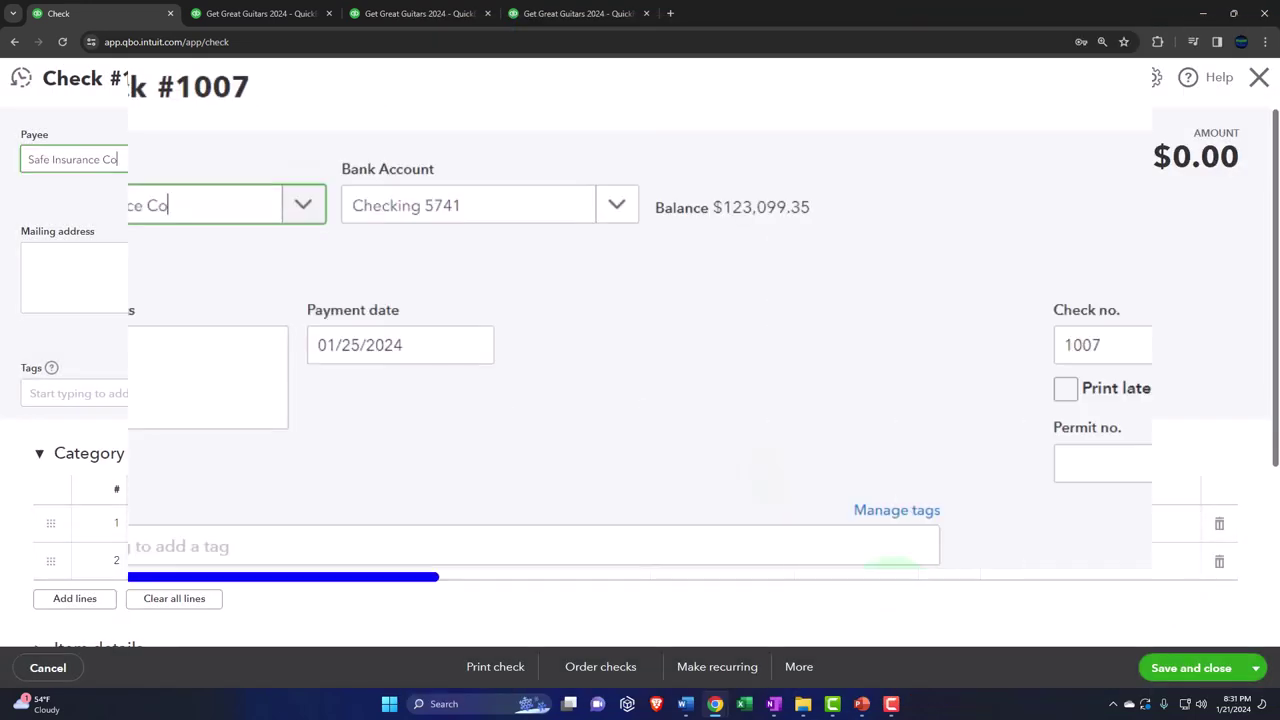
- Set the check's payment date to 01/26/2024, keeping check number 1007 and leaving Print later unselected
{"action": "key", "text": "Tab"}
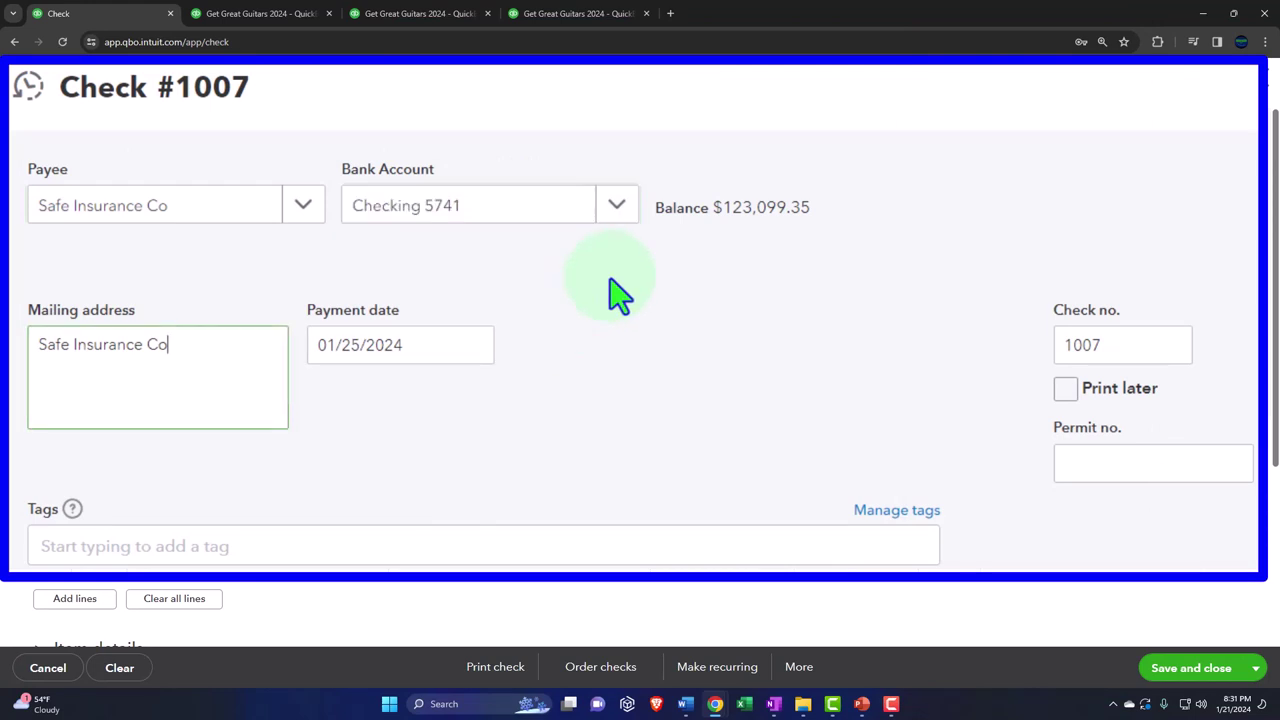
{"action": "key", "text": "Tab"}
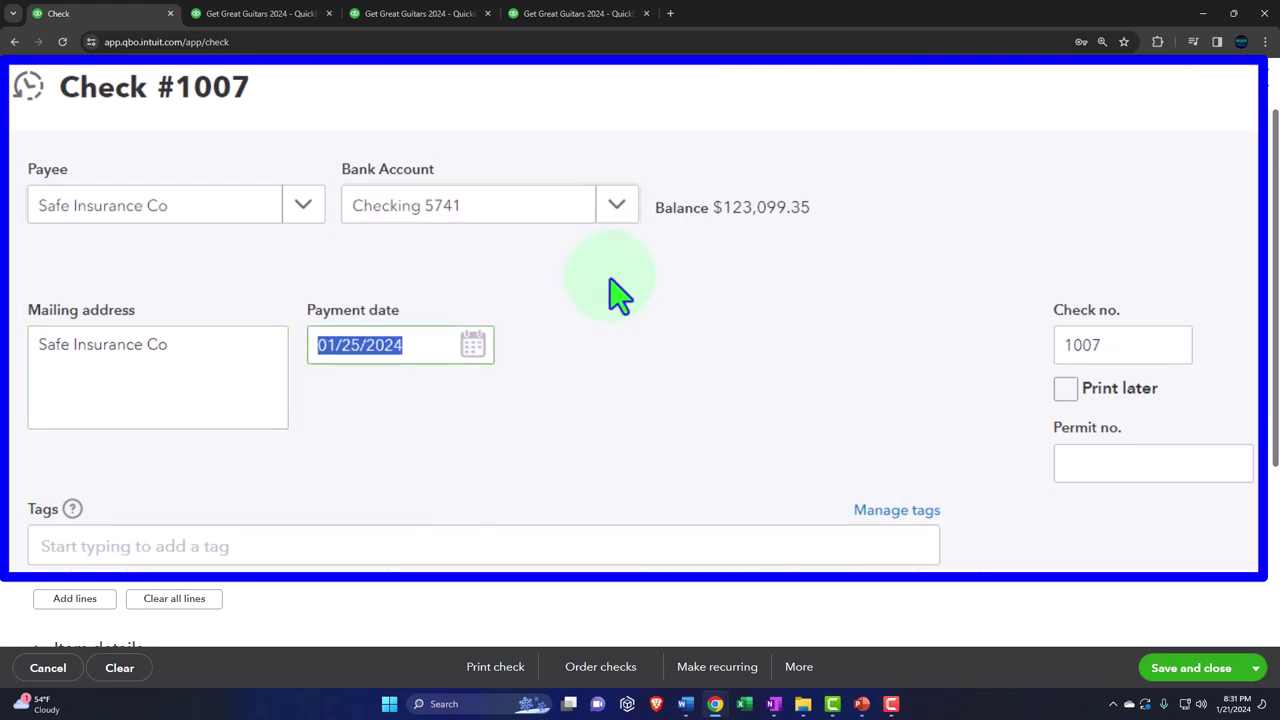
{"action": "key", "text": "plus"}
{"action": "key", "text": "Tab"}
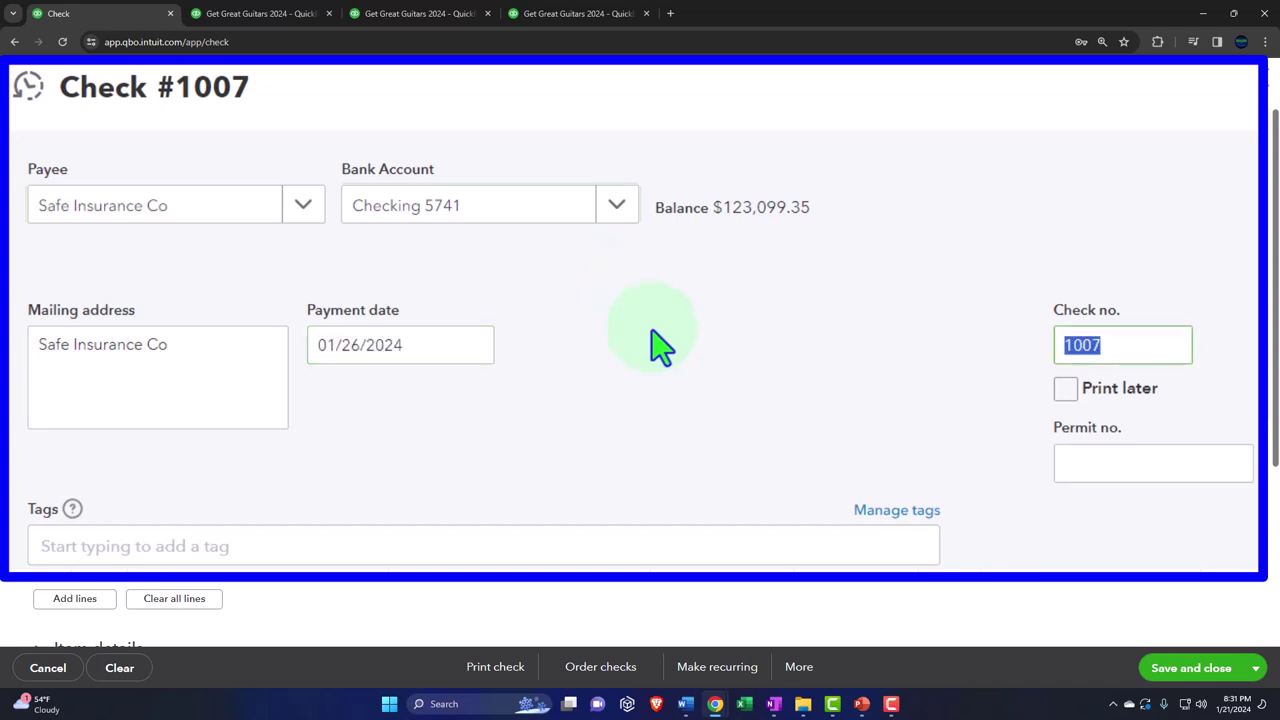
{"action": "left_click", "coordinate": [1097, 394]}
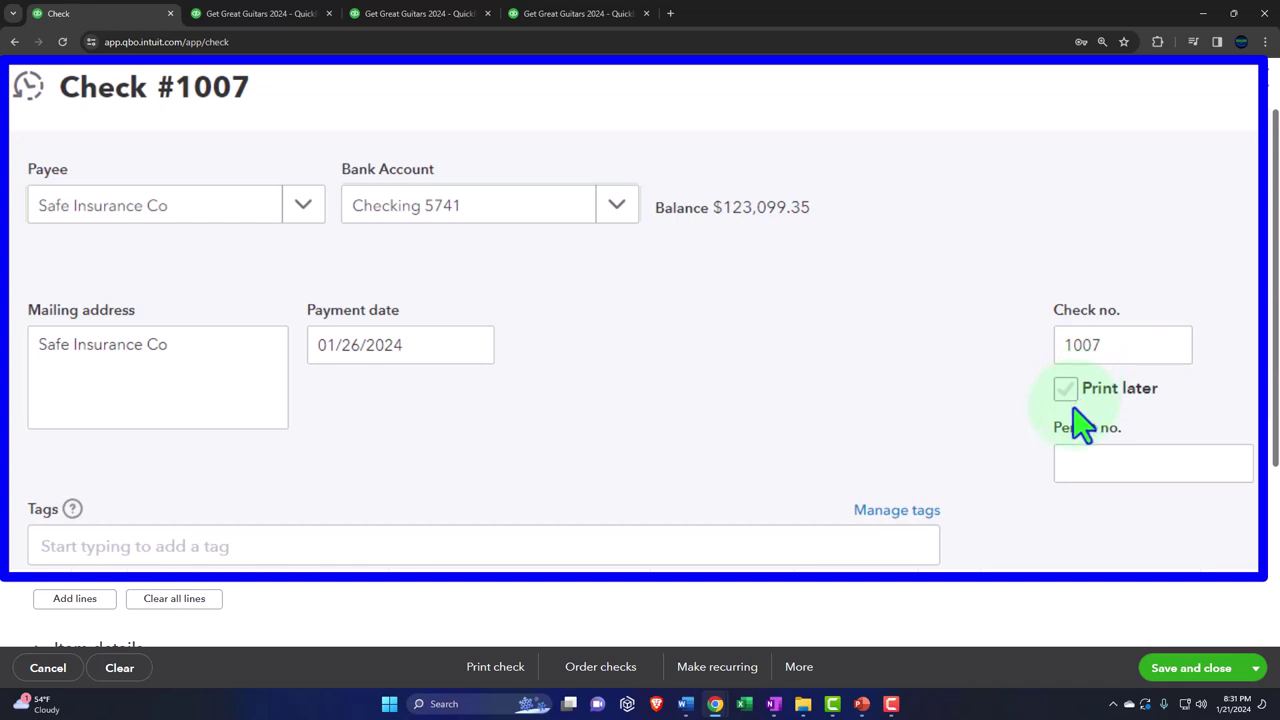
{"action": "left_click", "coordinate": [1075, 410]}
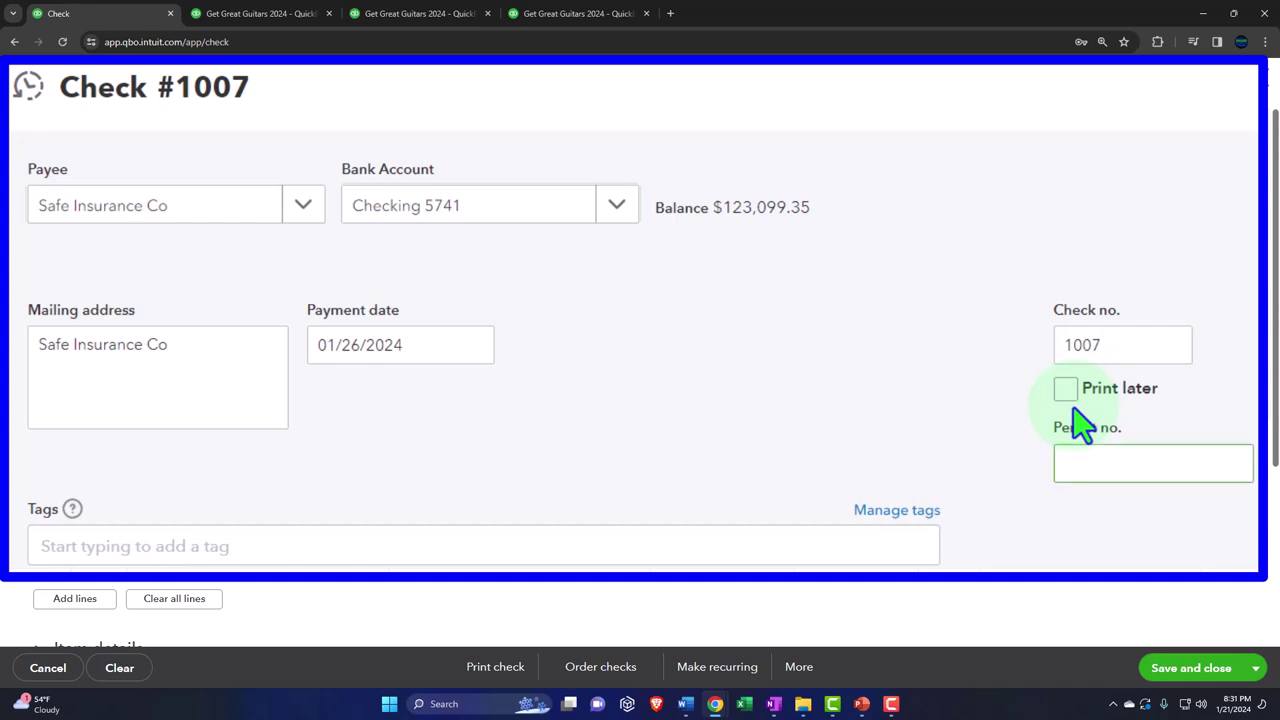
{"action": "key", "text": "Tab"}
{"action": "key", "text": "Tab"}
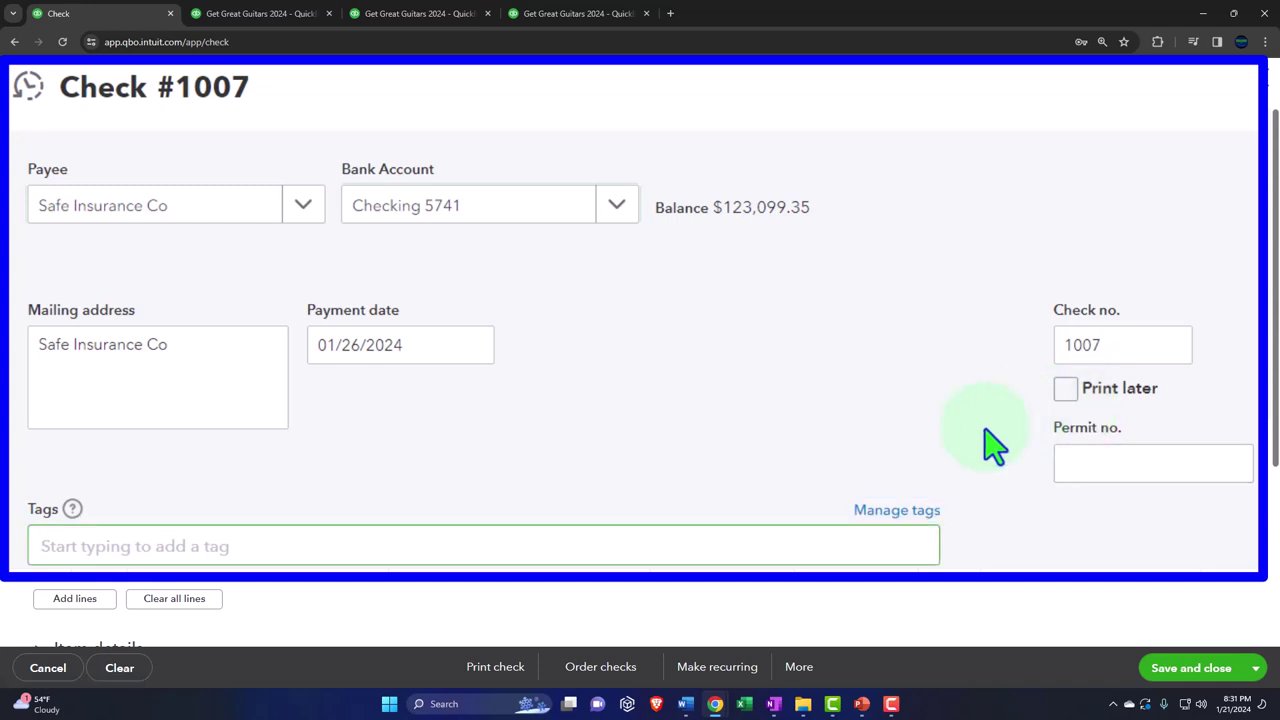
- Collapse the check's Item details section and activate the first Category details line
{"action": "scroll", "coordinate": [960, 448], "scroll_direction": "down", "scroll_amount": 1}
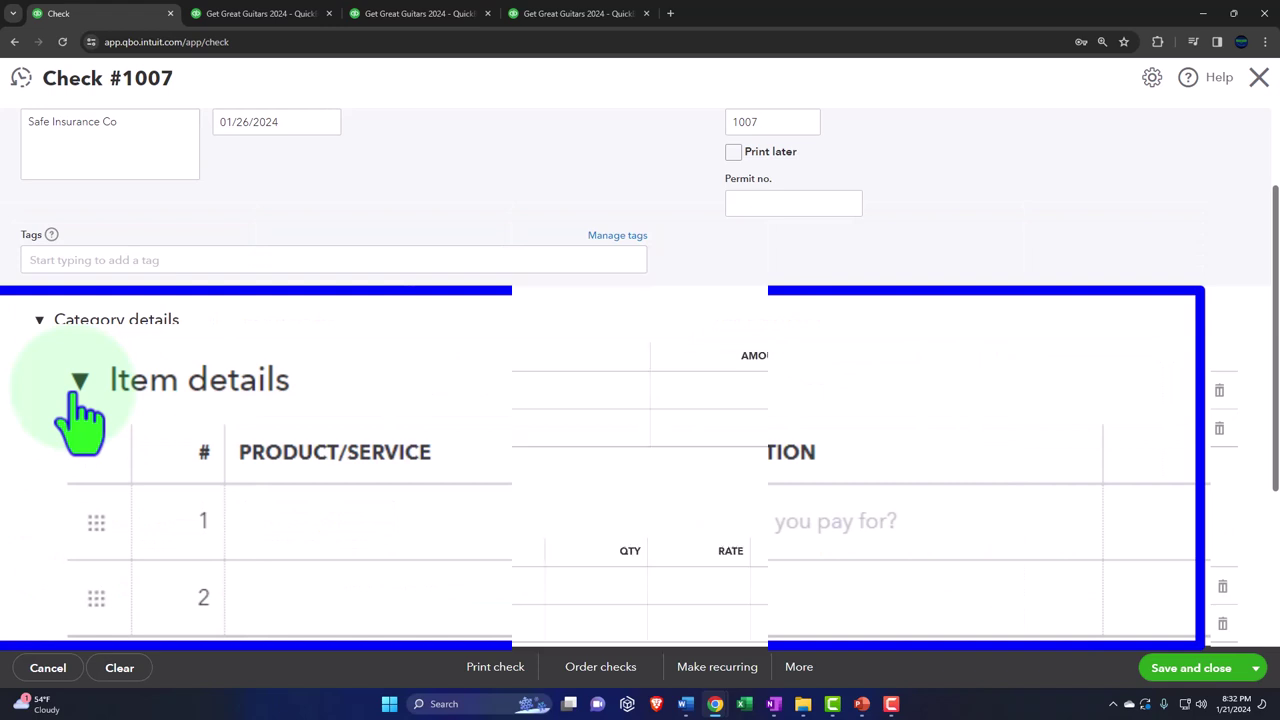
{"action": "left_click", "coordinate": [38, 514]}
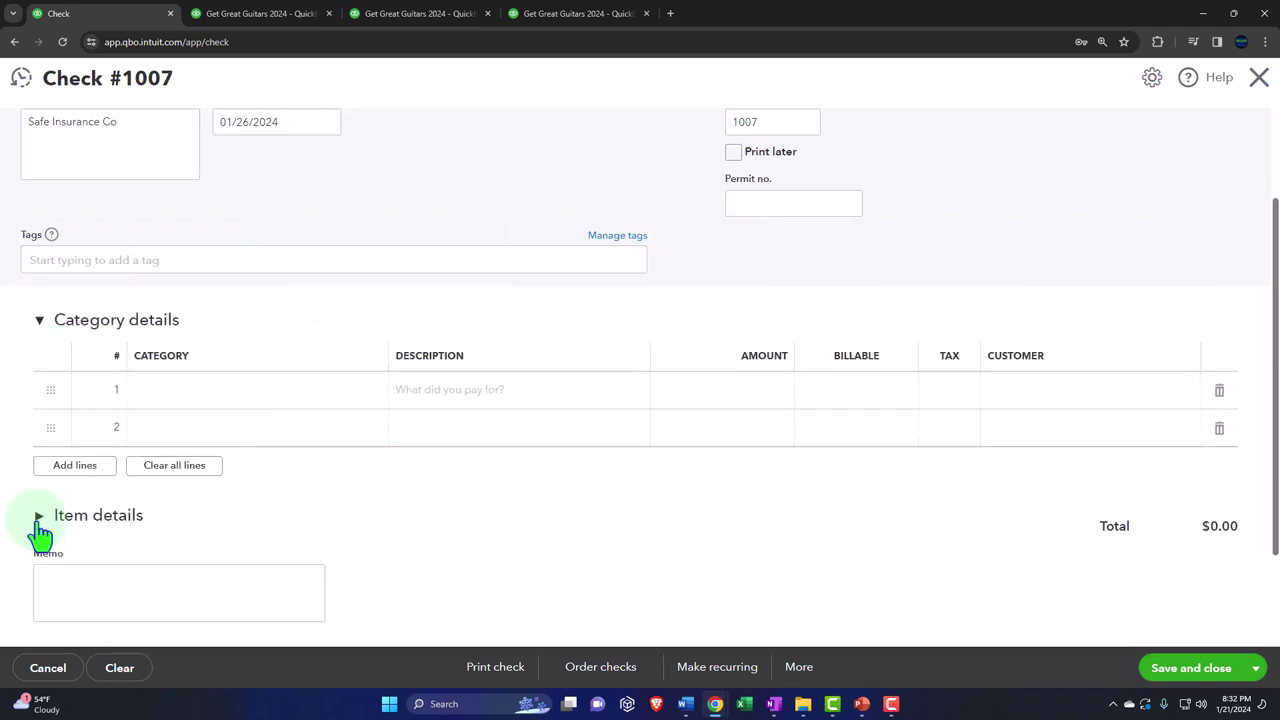
{"action": "left_click", "coordinate": [312, 395]}
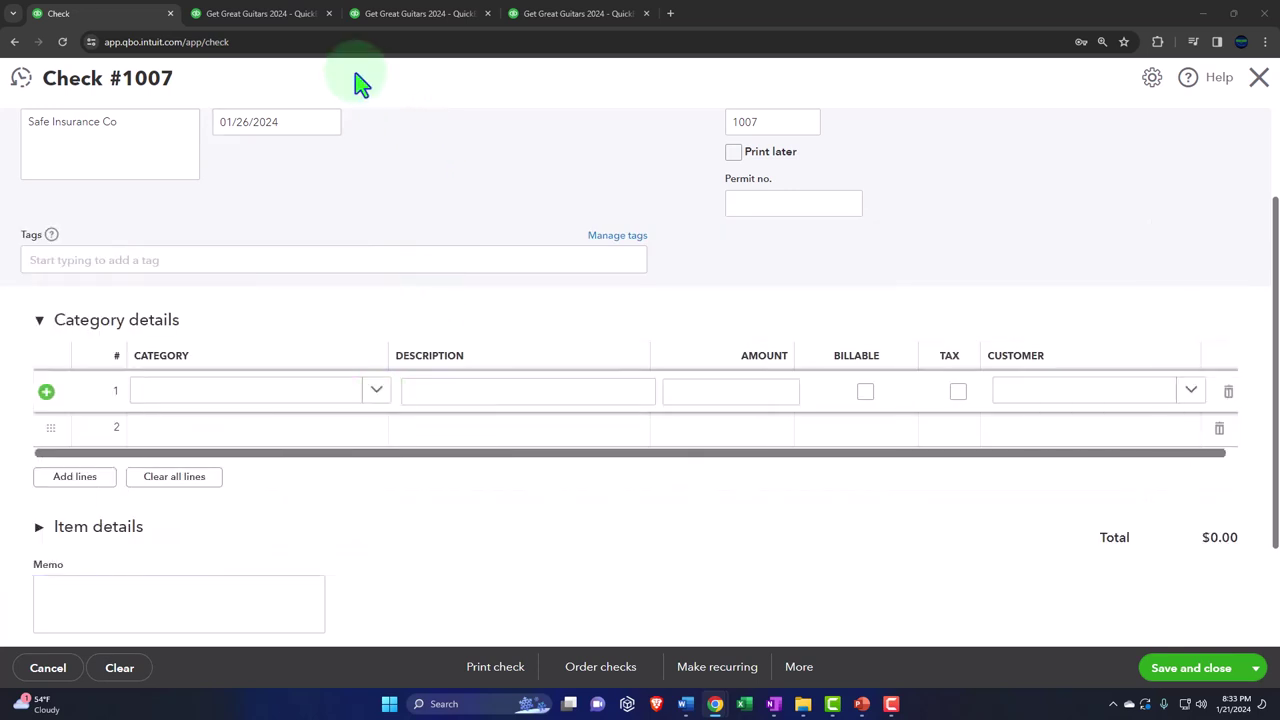
- Compare the current and fixed assets on the Balance Sheet with the Profit and Loss expenses and net income, and return to the check
{"action": "left_click", "coordinate": [256, 18]}
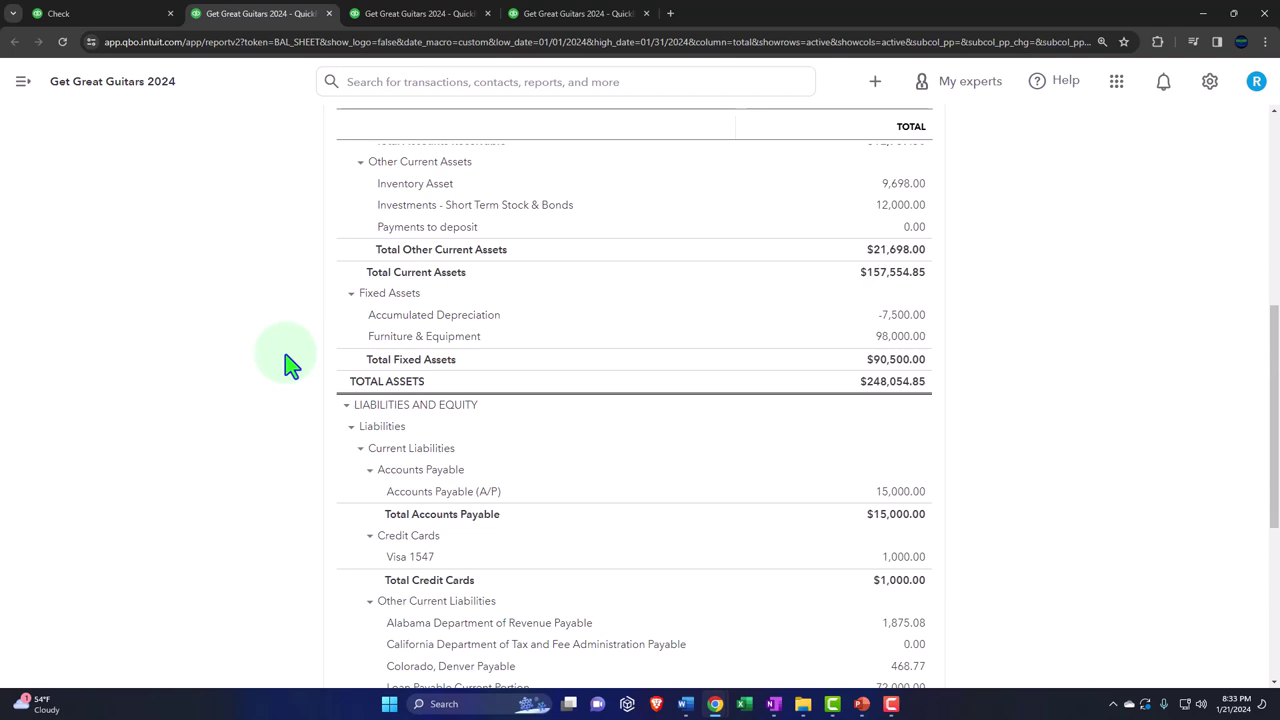
{"action": "key", "text": "ctrl+plus"}
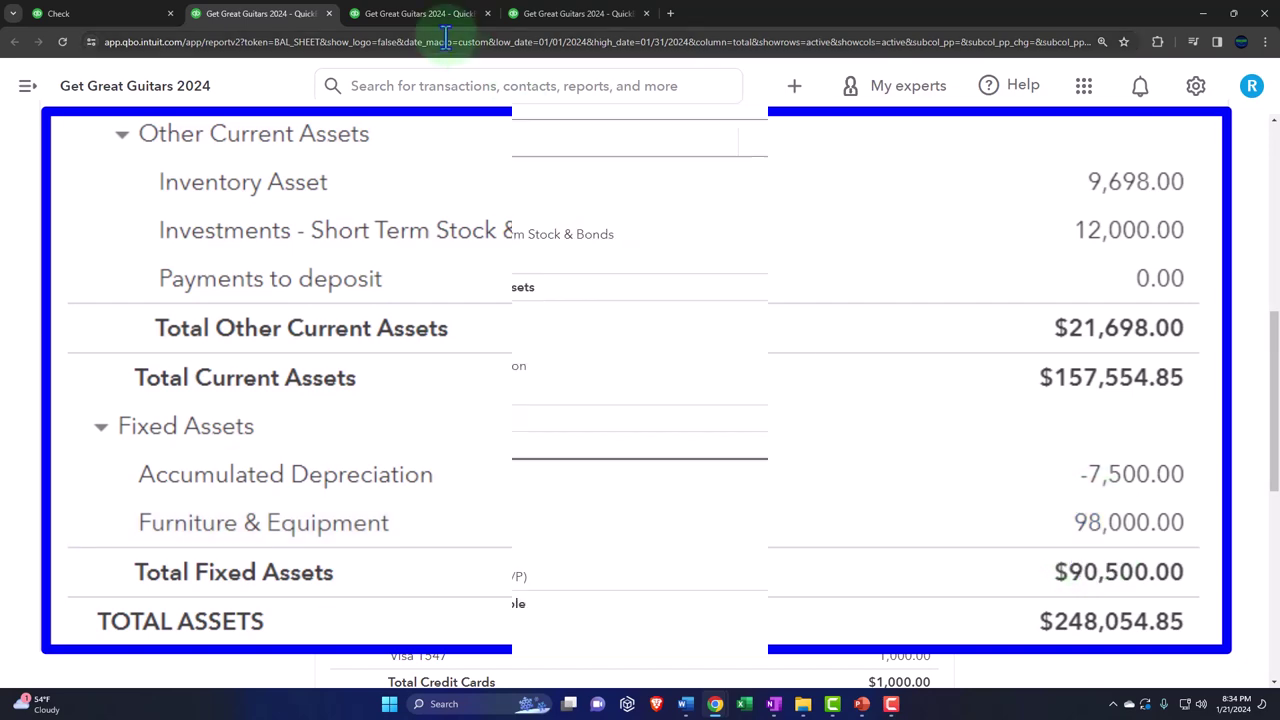
{"action": "left_click", "coordinate": [420, 13]}
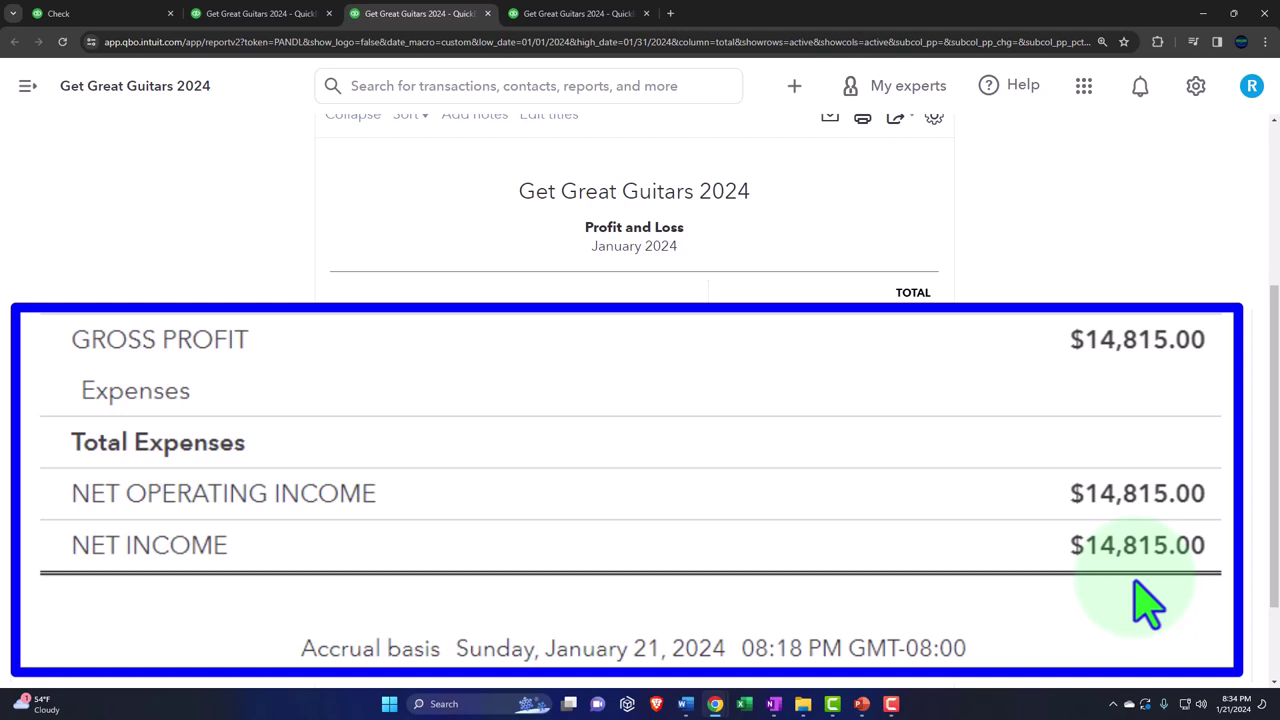
{"action": "left_click", "coordinate": [262, 14]}
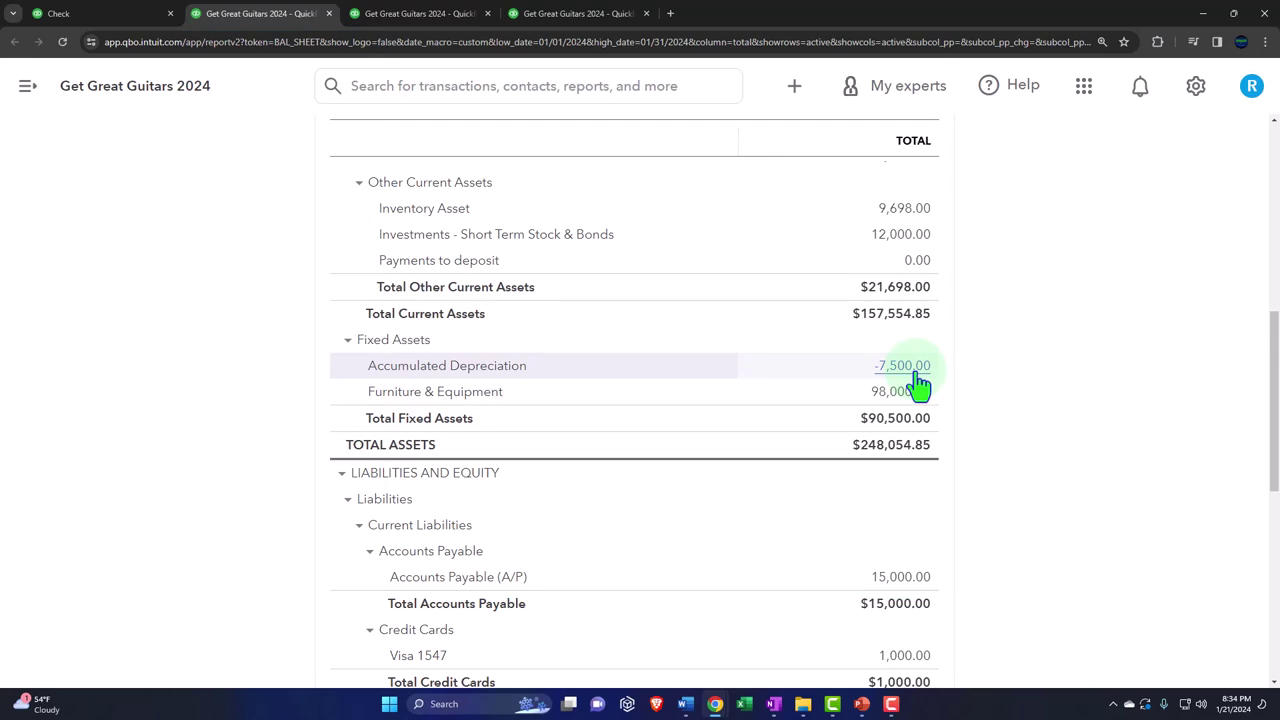
{"action": "left_click", "coordinate": [405, 13]}
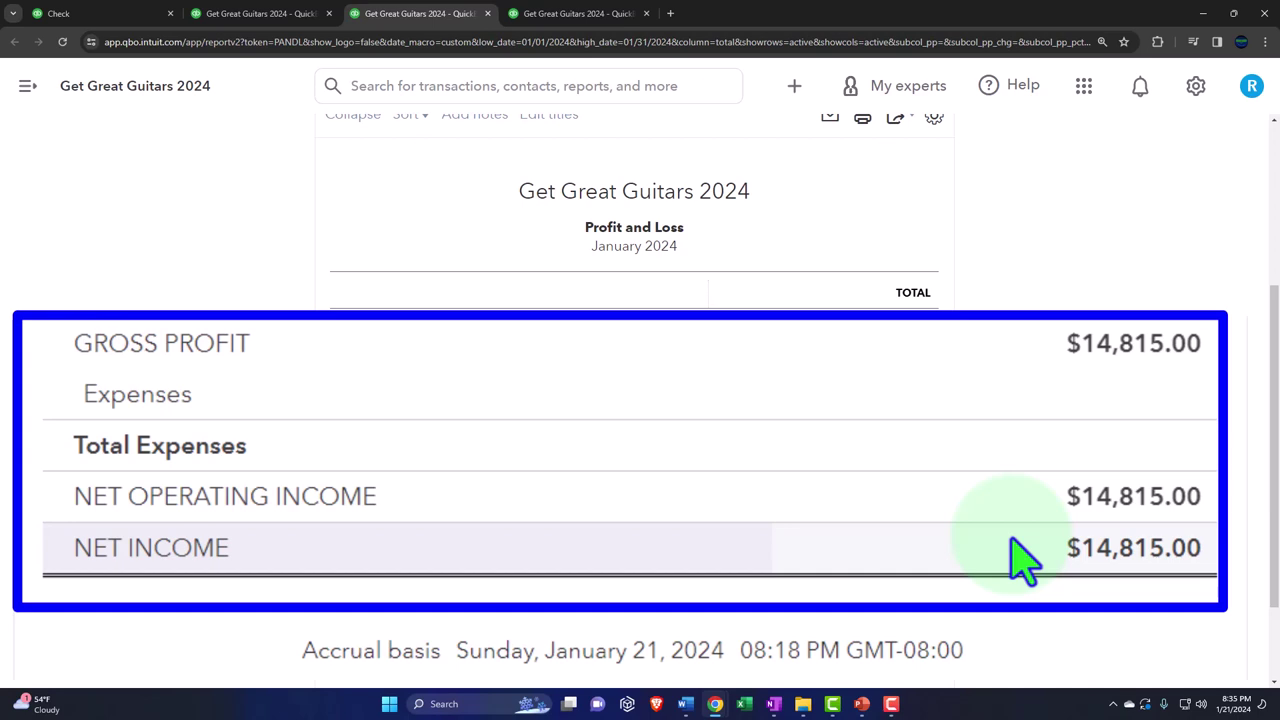
{"action": "left_click", "coordinate": [272, 15]}
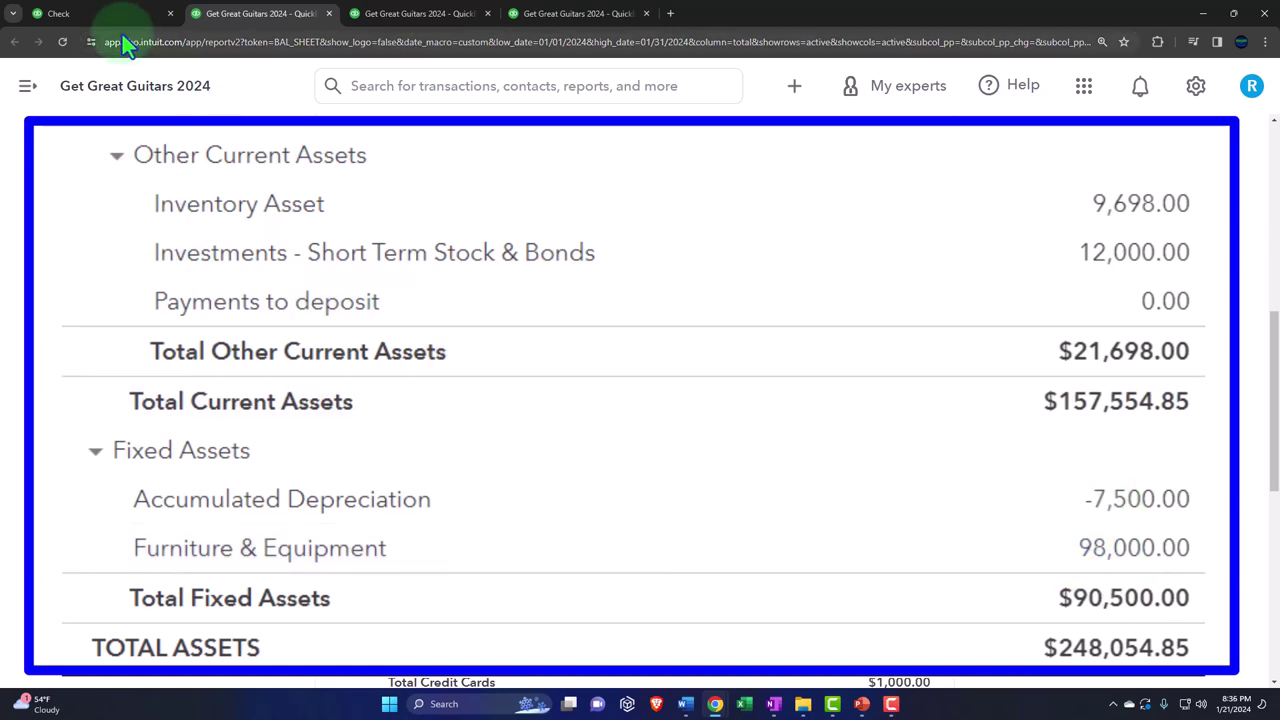
{"action": "left_click", "coordinate": [100, 15]}
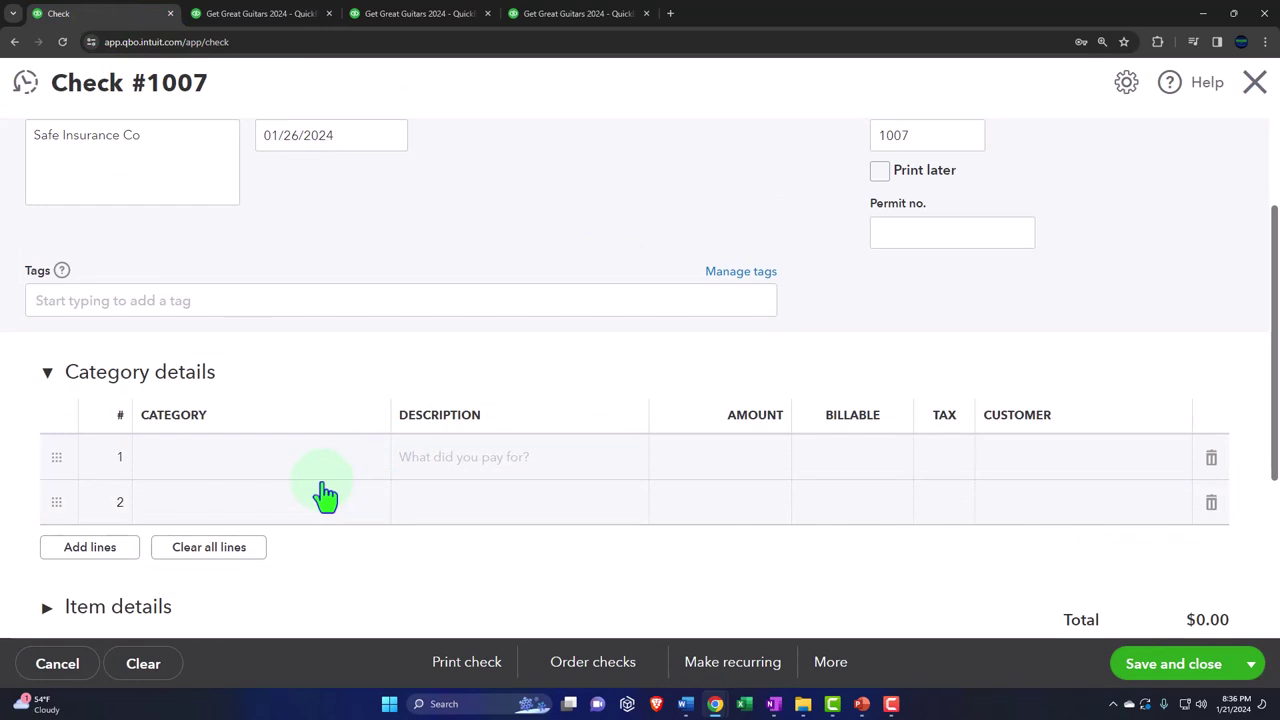
- Search the first line's category list for "ins" to look over the insurance accounts, and clear the search text
{"action": "key", "text": "ctrl+minus"}
{"action": "left_click", "coordinate": [271, 395]}
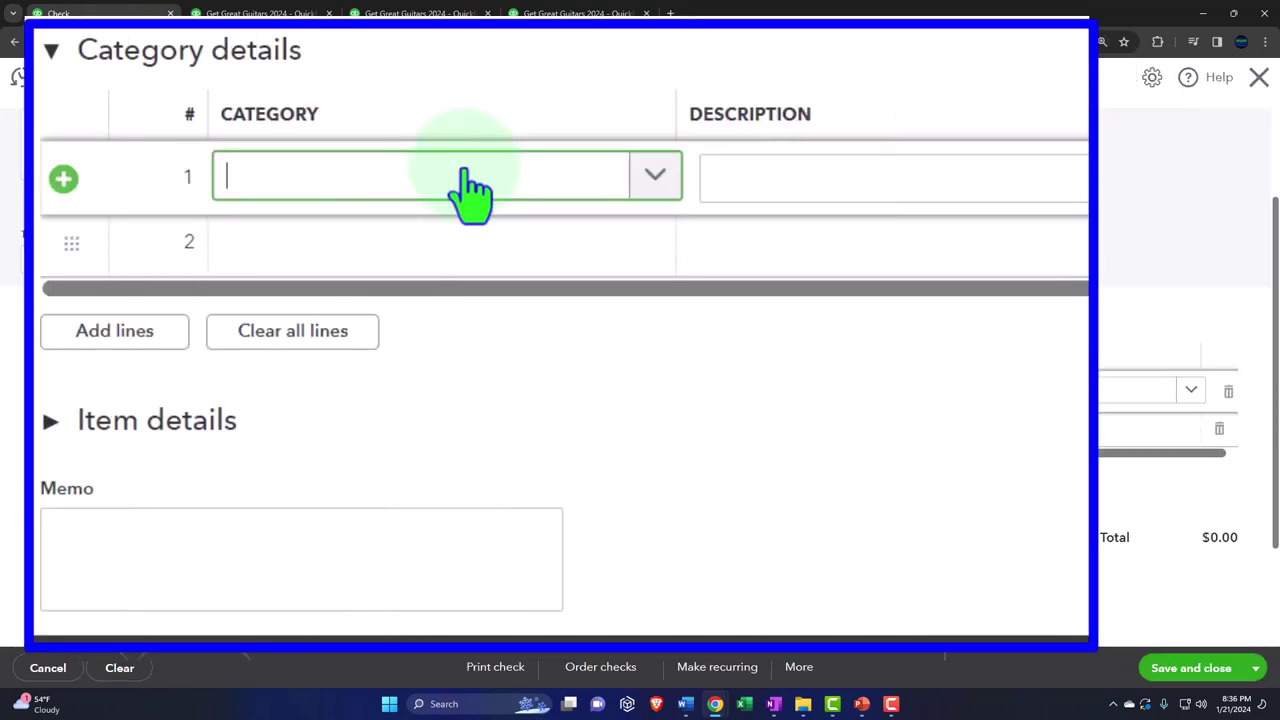
{"action": "left_click", "coordinate": [655, 180]}
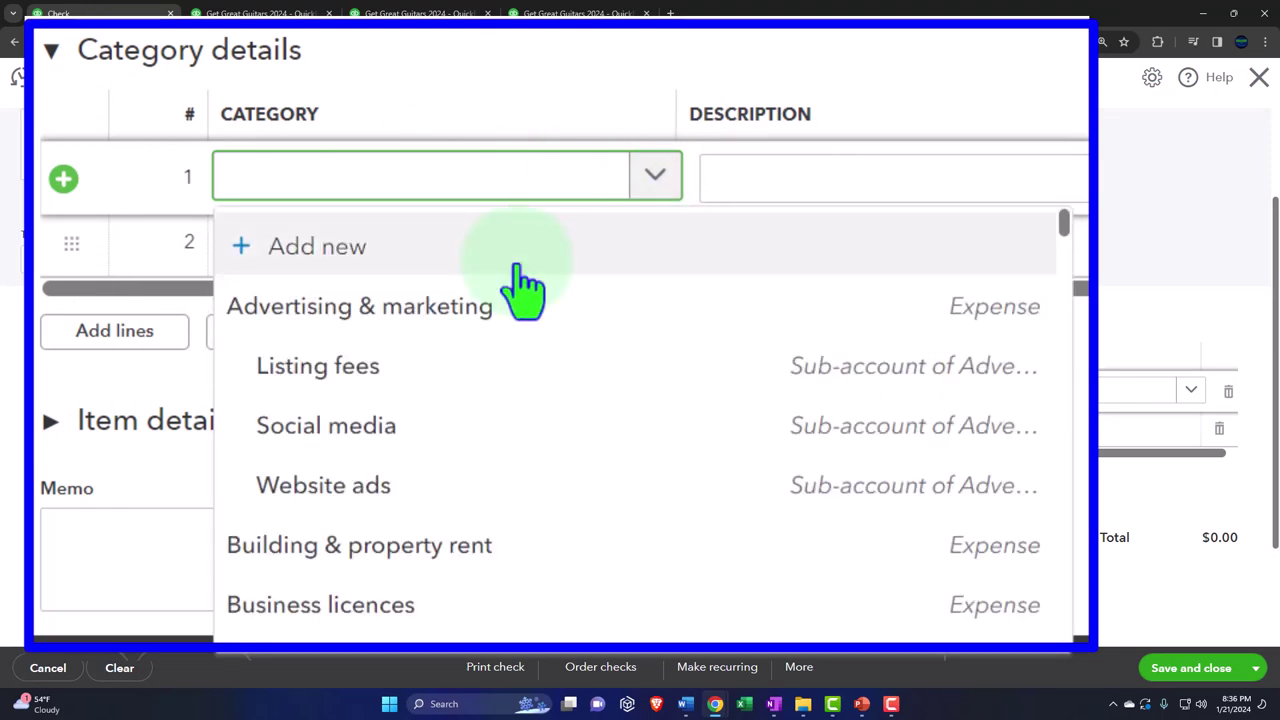
{"action": "type", "text": "ins"}
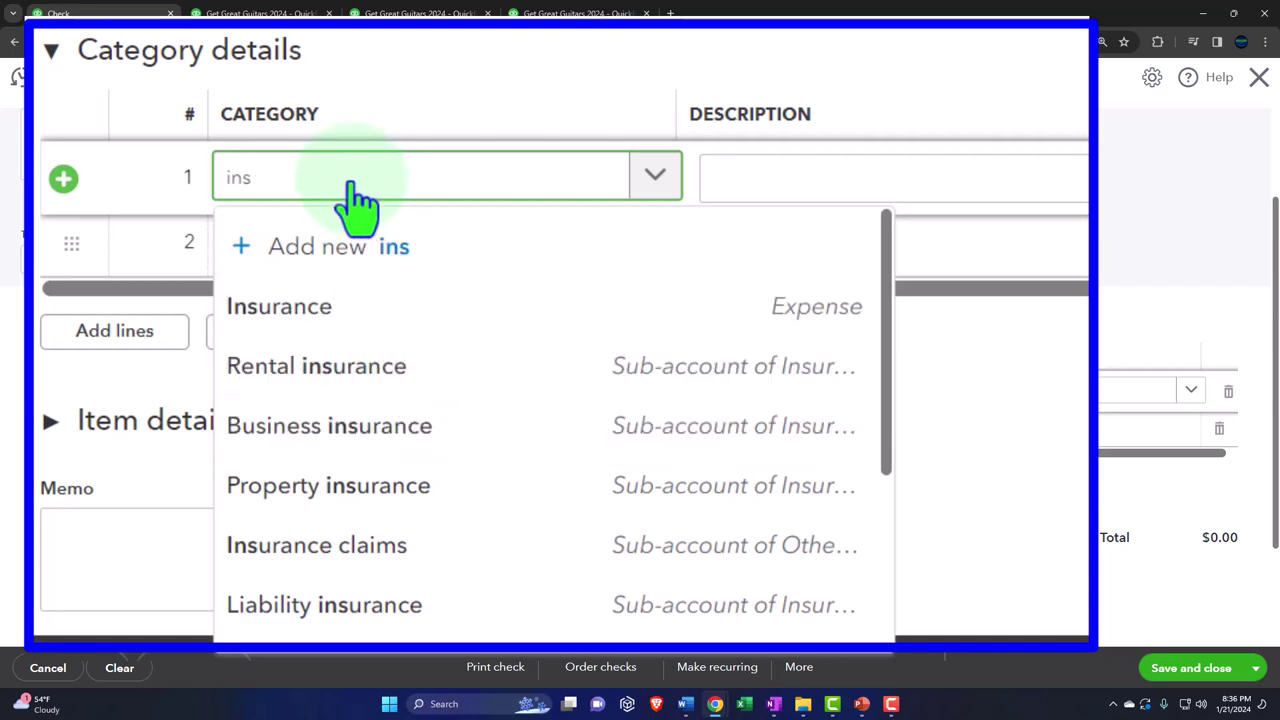
{"action": "key", "text": "BackSpace"}
{"action": "key", "text": "BackSpace"}
{"action": "key", "text": "BackSpace"}
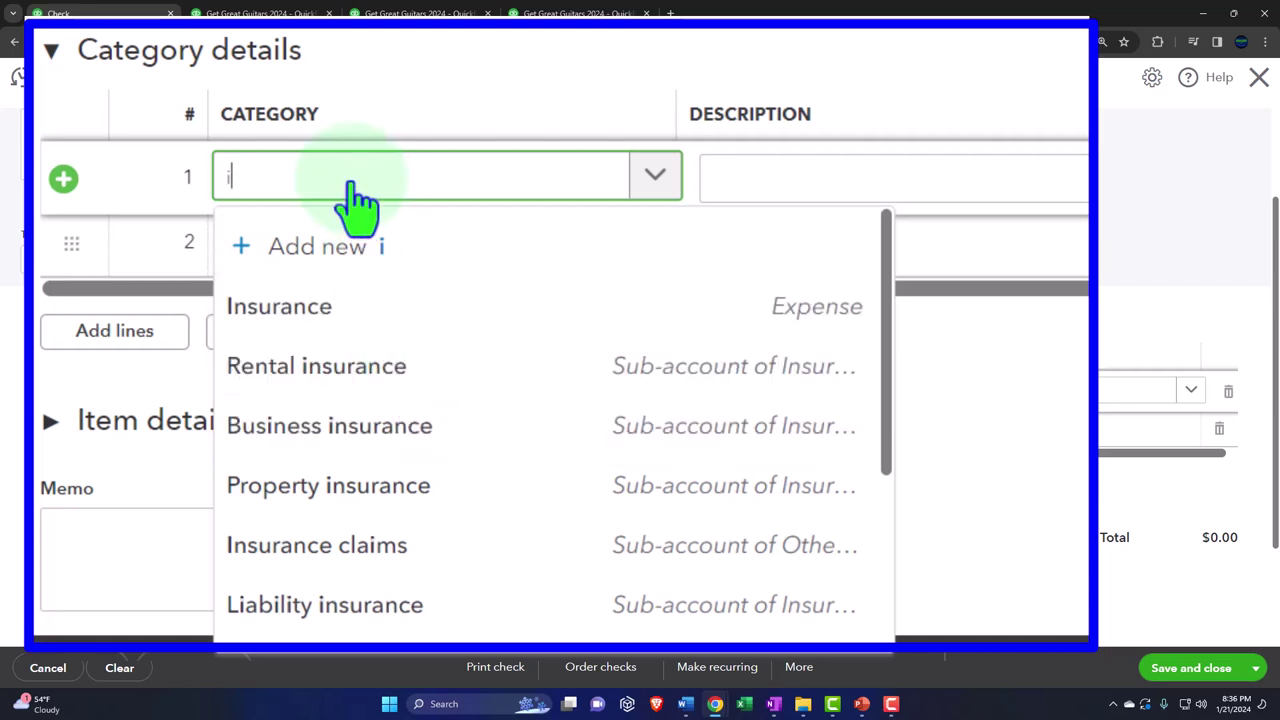
- Enter a prepaid insurance account name as the first line's category and try to correct the misspelled word "Insuerance"
{"action": "type", "text": "Prepaid I"}
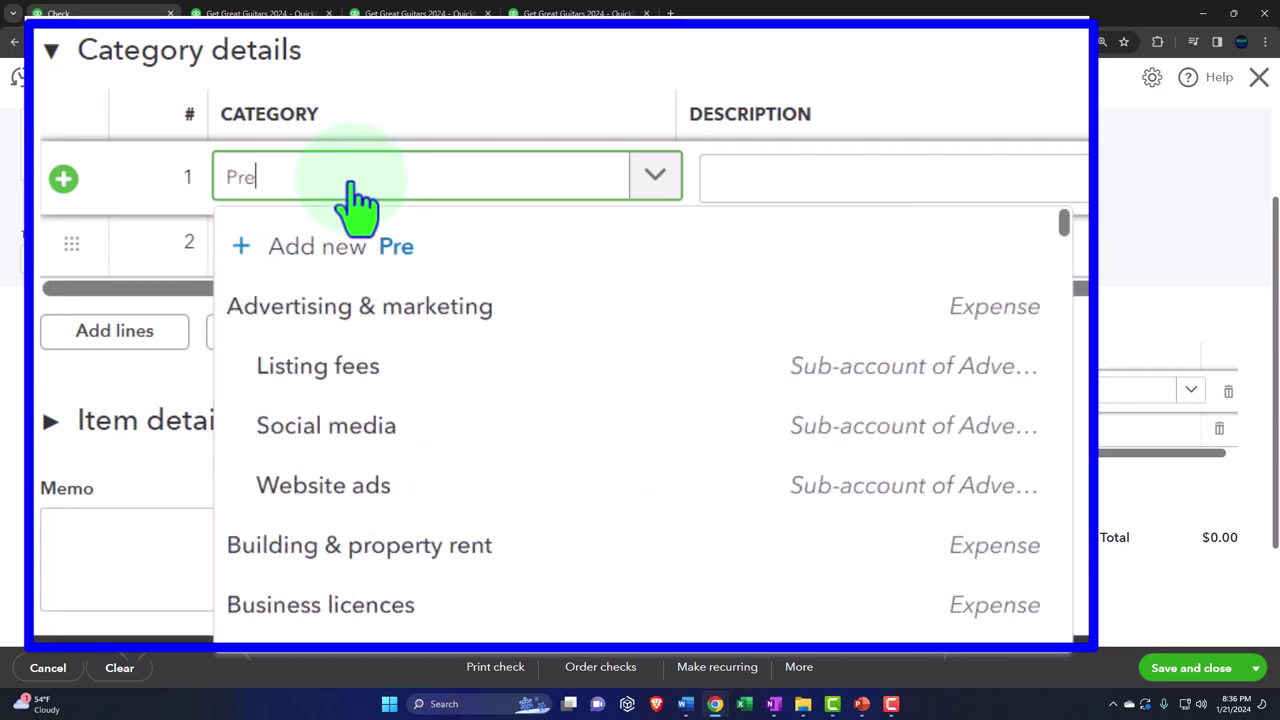
{"action": "type", "text": "nsuerance"}
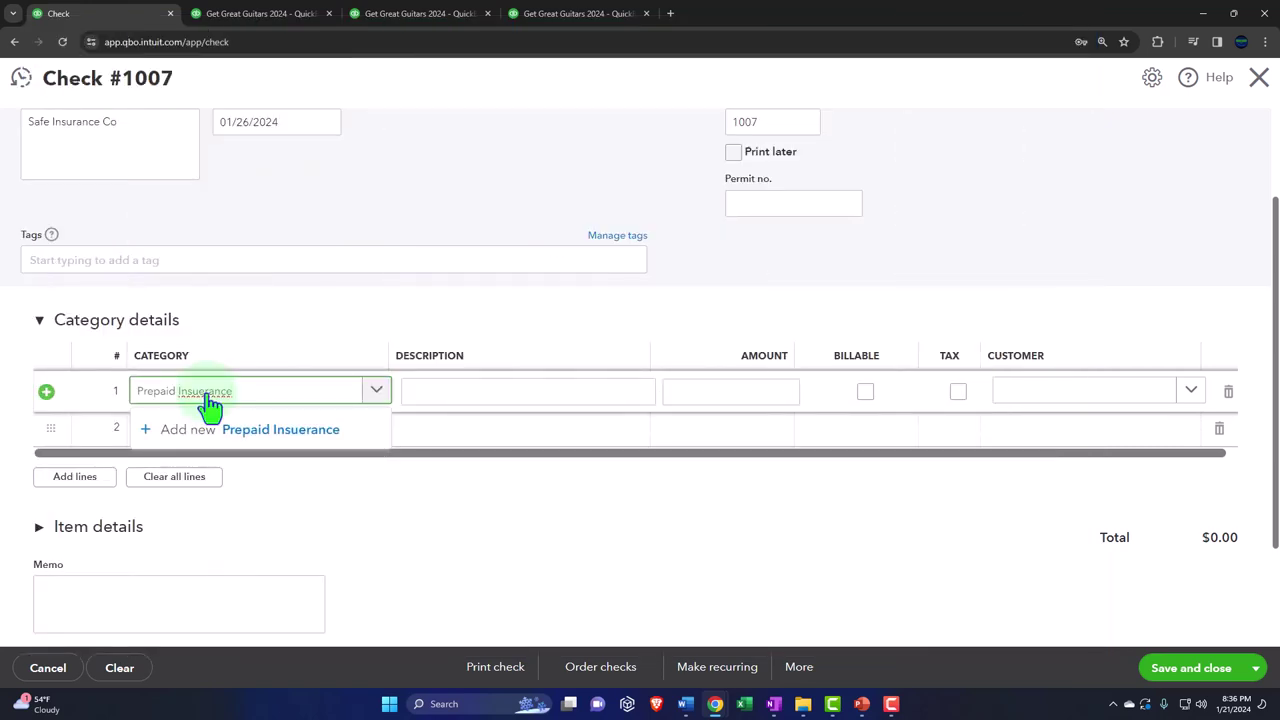
{"action": "right_click", "coordinate": [210, 405]}
{"action": "left_click", "coordinate": [189, 403]}
{"action": "left_click", "coordinate": [212, 406]}
{"action": "right_click", "coordinate": [216, 408]}
{"action": "right_click", "coordinate": [216, 403]}
{"action": "left_click", "coordinate": [204, 406]}
{"action": "left_click", "coordinate": [258, 403]}
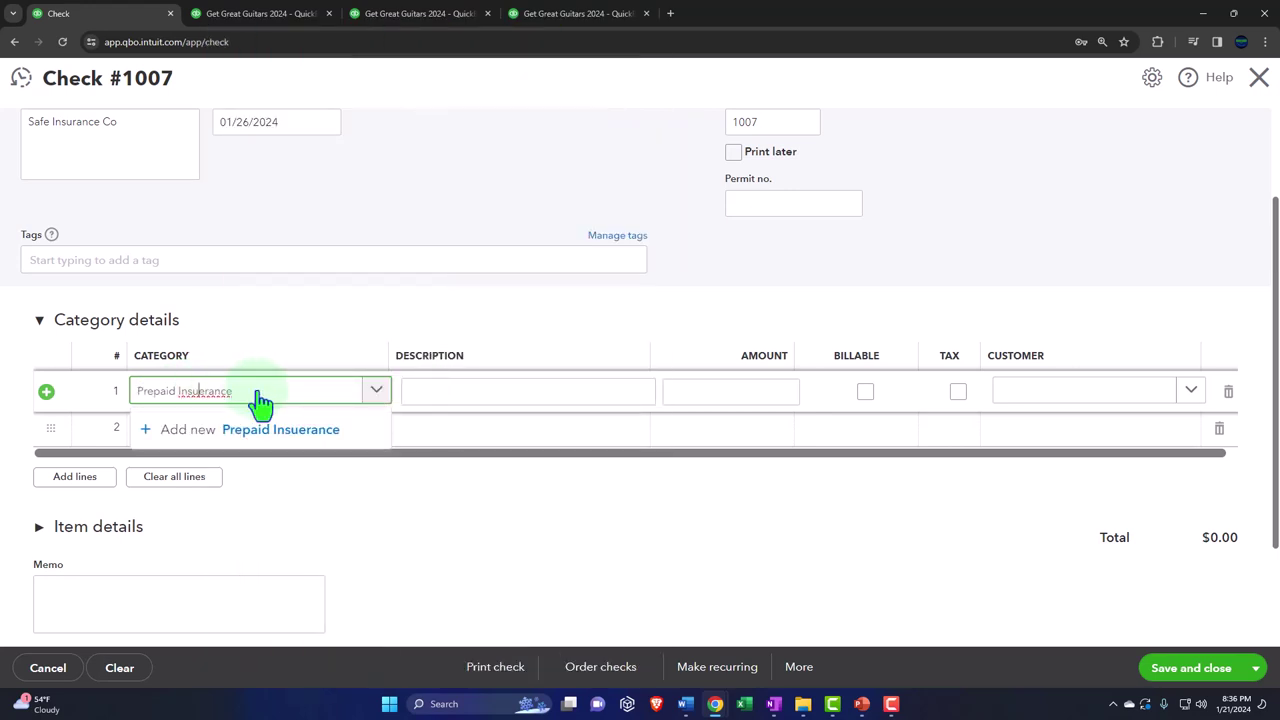
{"action": "left_click", "coordinate": [256, 400]}
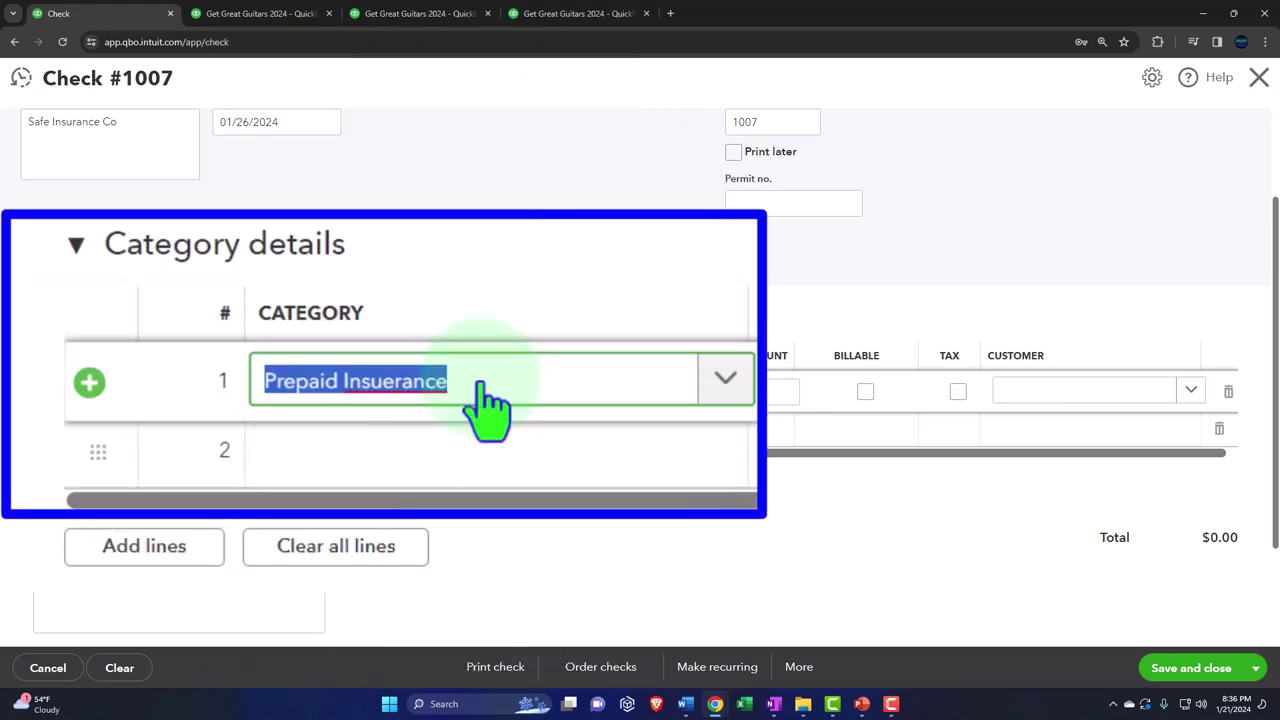
- Correct the first line's category name to Prepaid Insurance and start adding it as a new account
{"action": "left_click", "coordinate": [487, 400]}
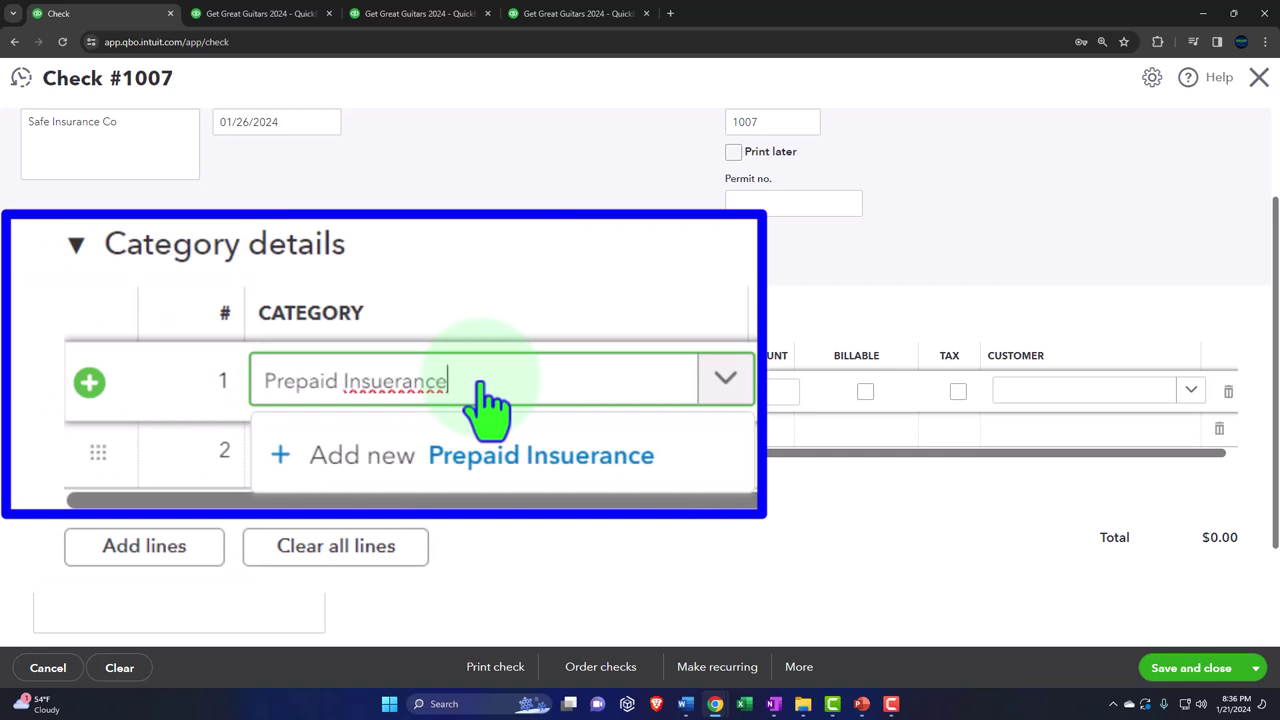
{"action": "key", "text": "BackSpace"}
{"action": "key", "text": "BackSpace"}
{"action": "key", "text": "BackSpace"}
{"action": "key", "text": "BackSpace"}
{"action": "key", "text": "BackSpace"}
{"action": "key", "text": "BackSpace"}
{"action": "key", "text": "BackSpace"}
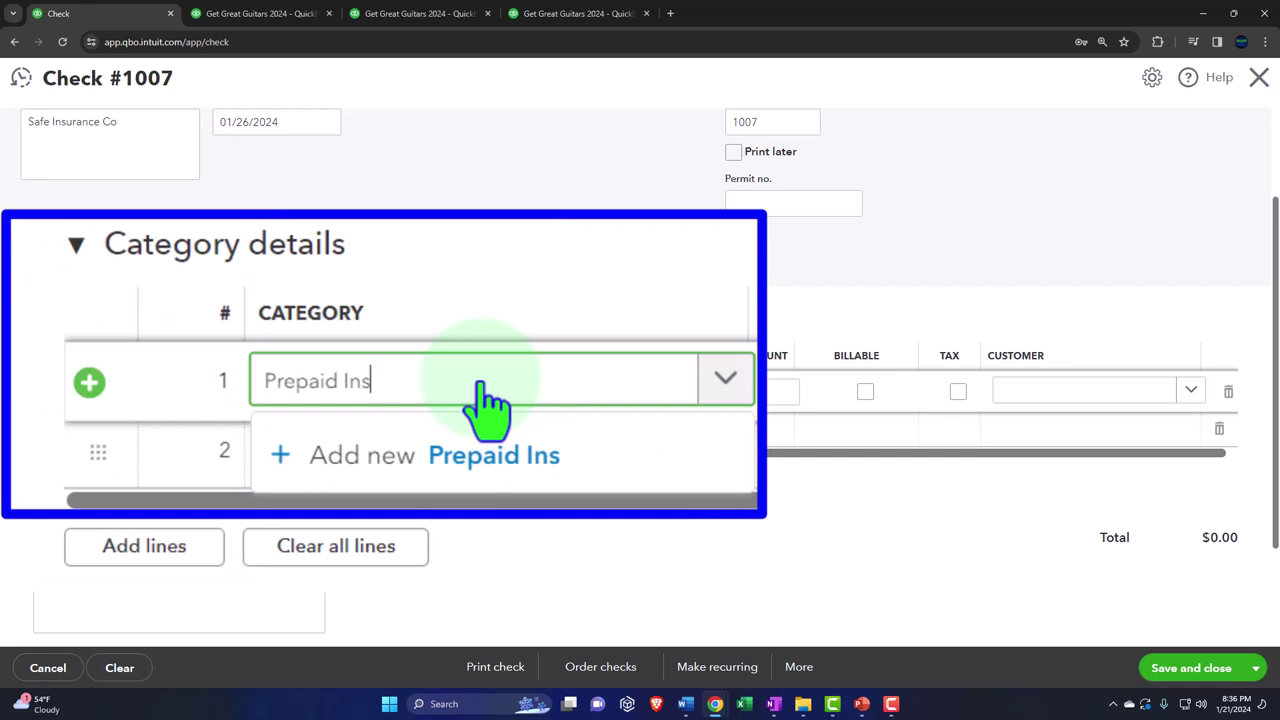
{"action": "type", "text": "urance"}
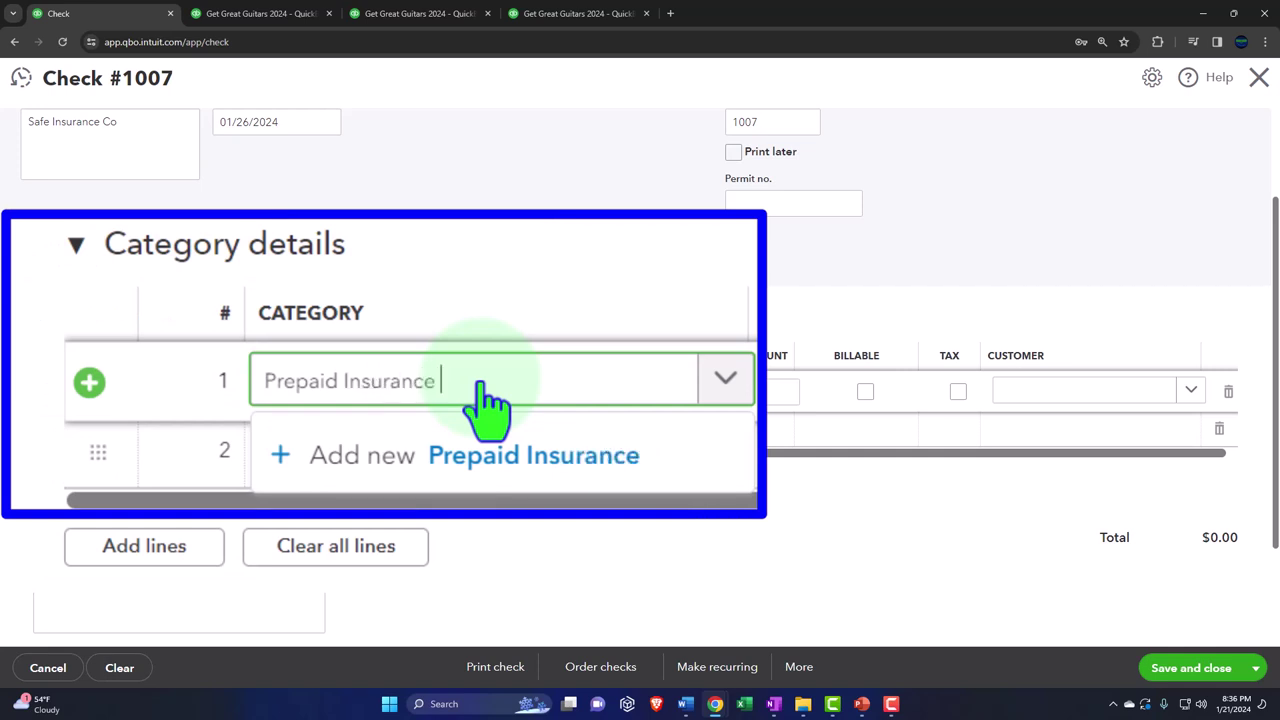
{"action": "key", "text": "Tab"}
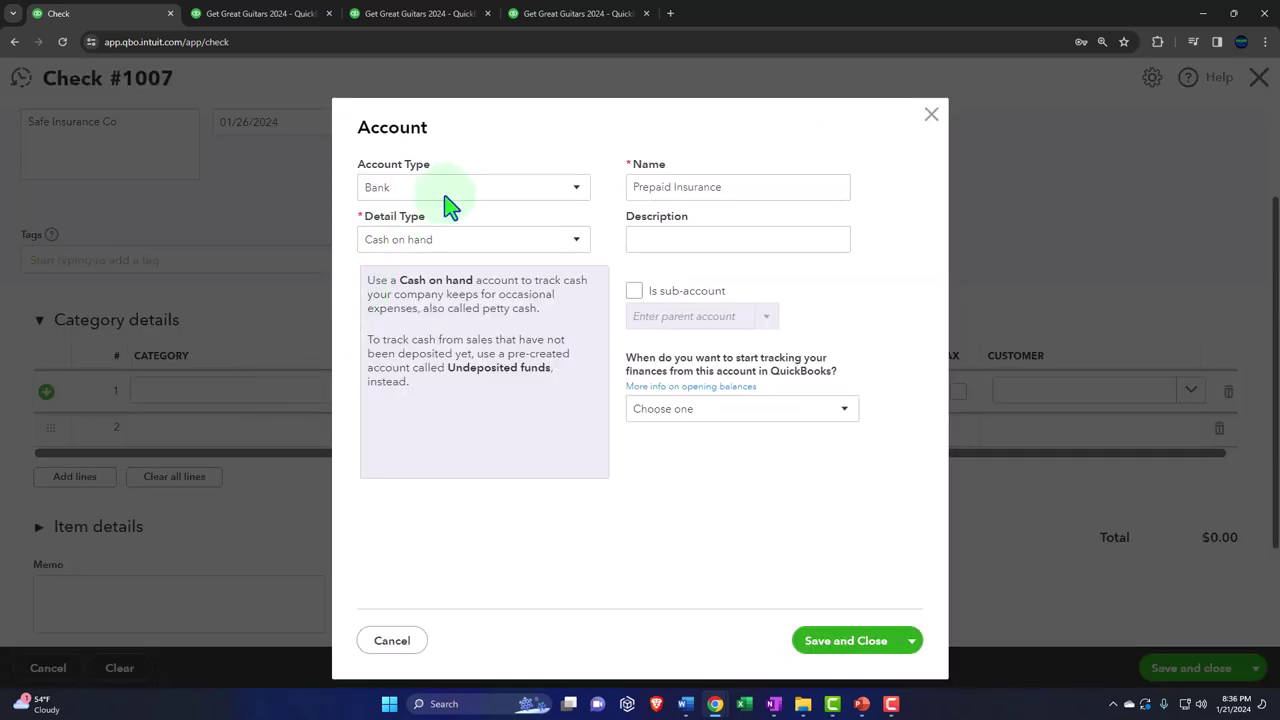
- Give the Prepaid Insurance account the type Other Assets and detail type Other Long-term Assets, and save it
{"action": "left_click", "coordinate": [463, 140]}
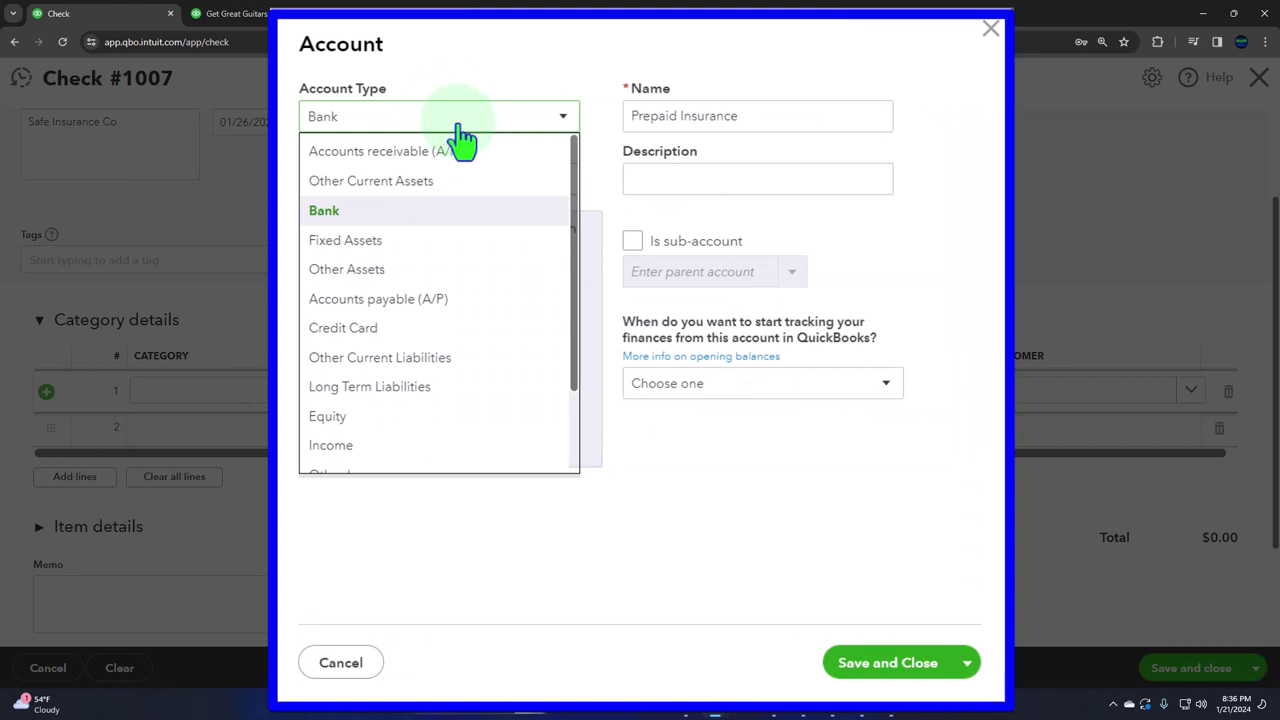
{"action": "left_click", "coordinate": [397, 274]}
{"action": "left_click", "coordinate": [561, 181]}
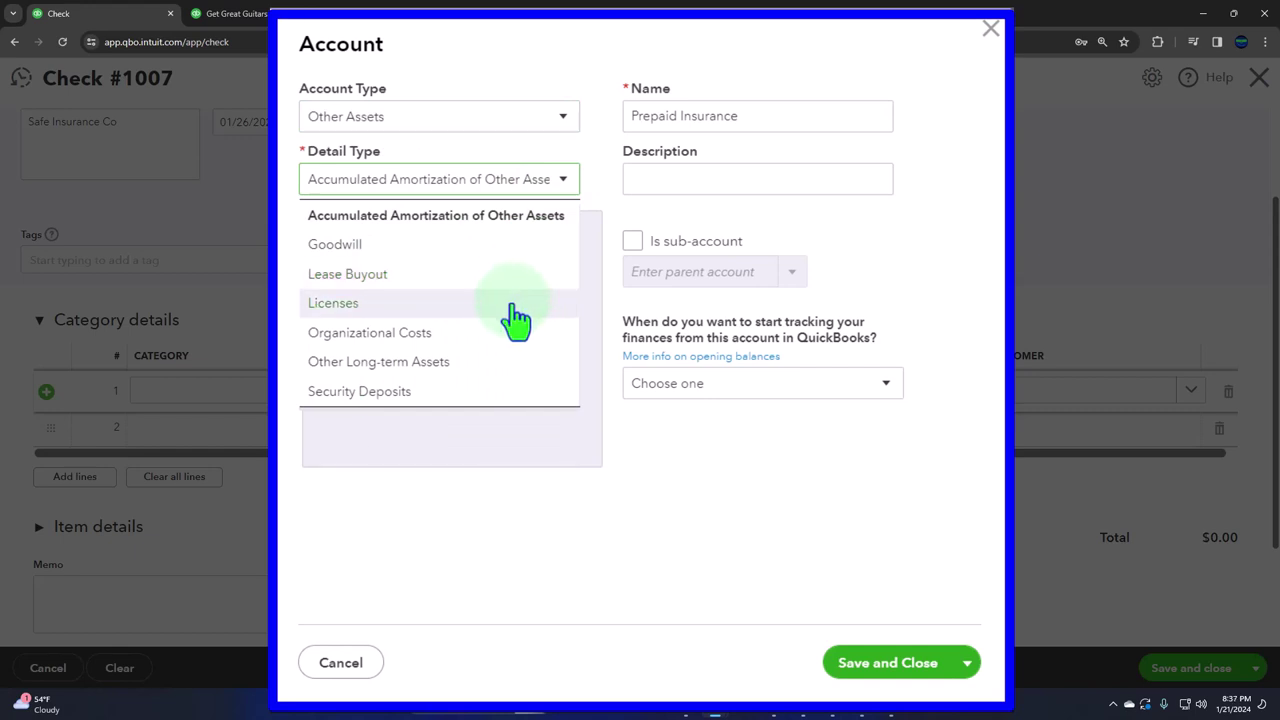
{"action": "key", "text": "Down"}
{"action": "key", "text": "Down"}
{"action": "key", "text": "Return"}
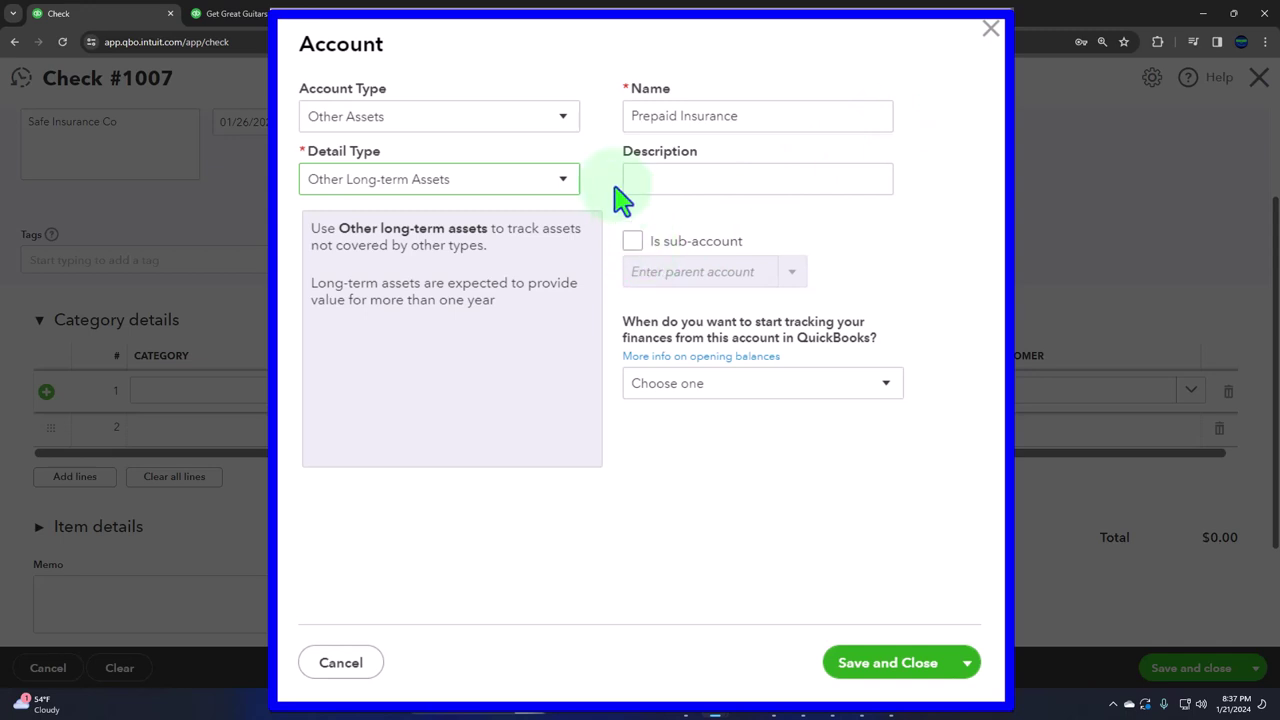
{"action": "left_click", "coordinate": [891, 665]}
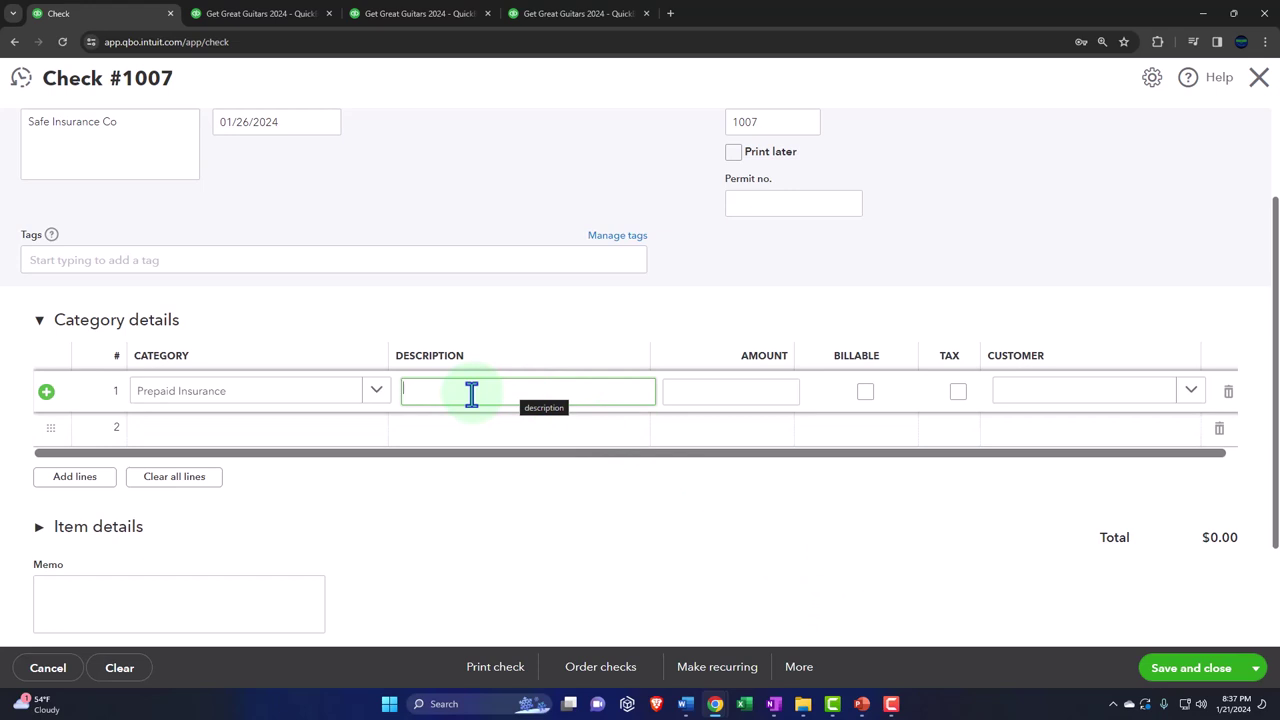
- Set the Prepaid Insurance line's amount to 12,000.00, leaving its description blank
{"action": "key", "text": "Tab"}
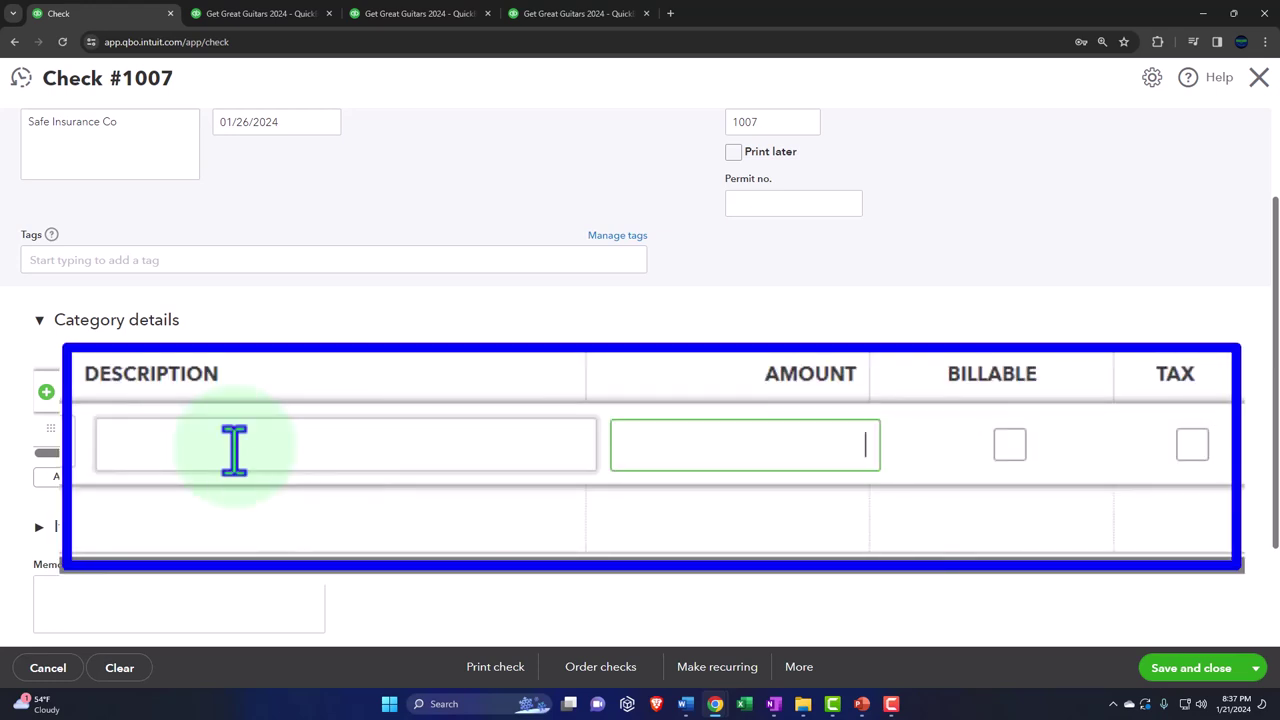
{"action": "type", "text": "12000"}
{"action": "key", "text": "Tab"}
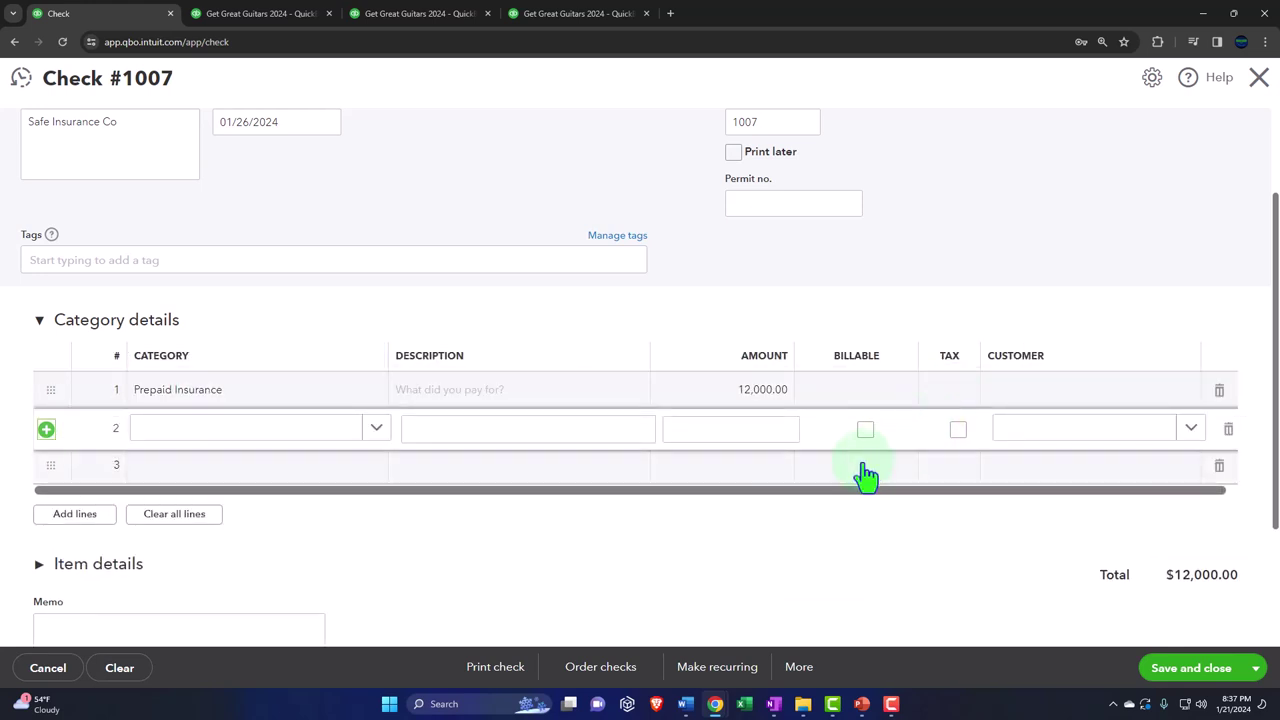
{"action": "scroll", "coordinate": [471, 534], "scroll_direction": "down", "scroll_amount": 3}
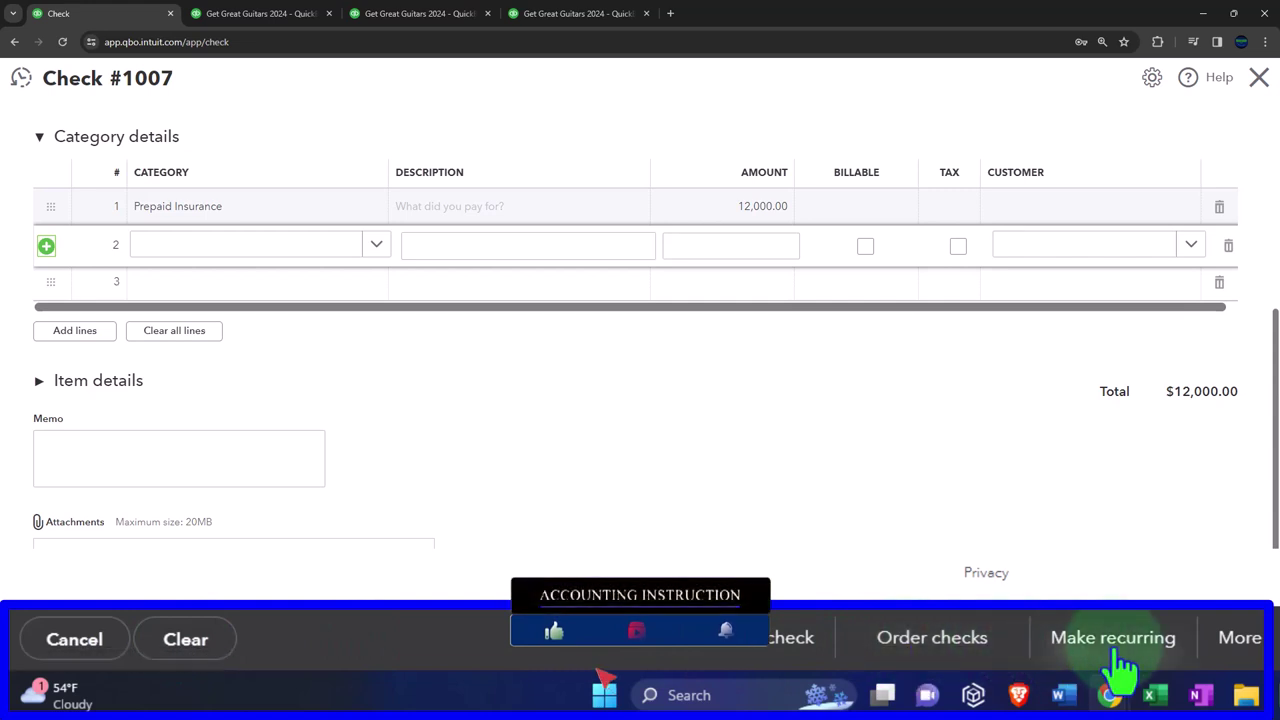
- Save and close check #1007 for the prepaid insurance payment
{"action": "left_click", "coordinate": [1230, 650]}
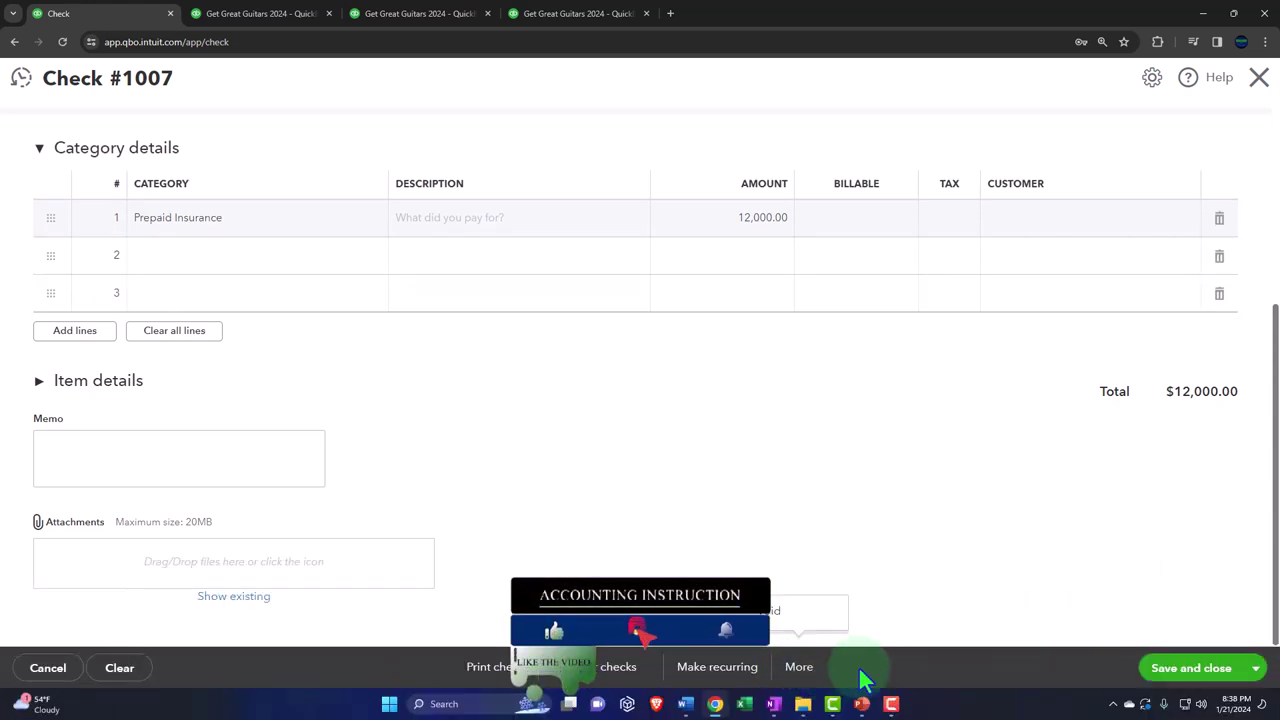
{"action": "left_click", "coordinate": [1186, 524]}
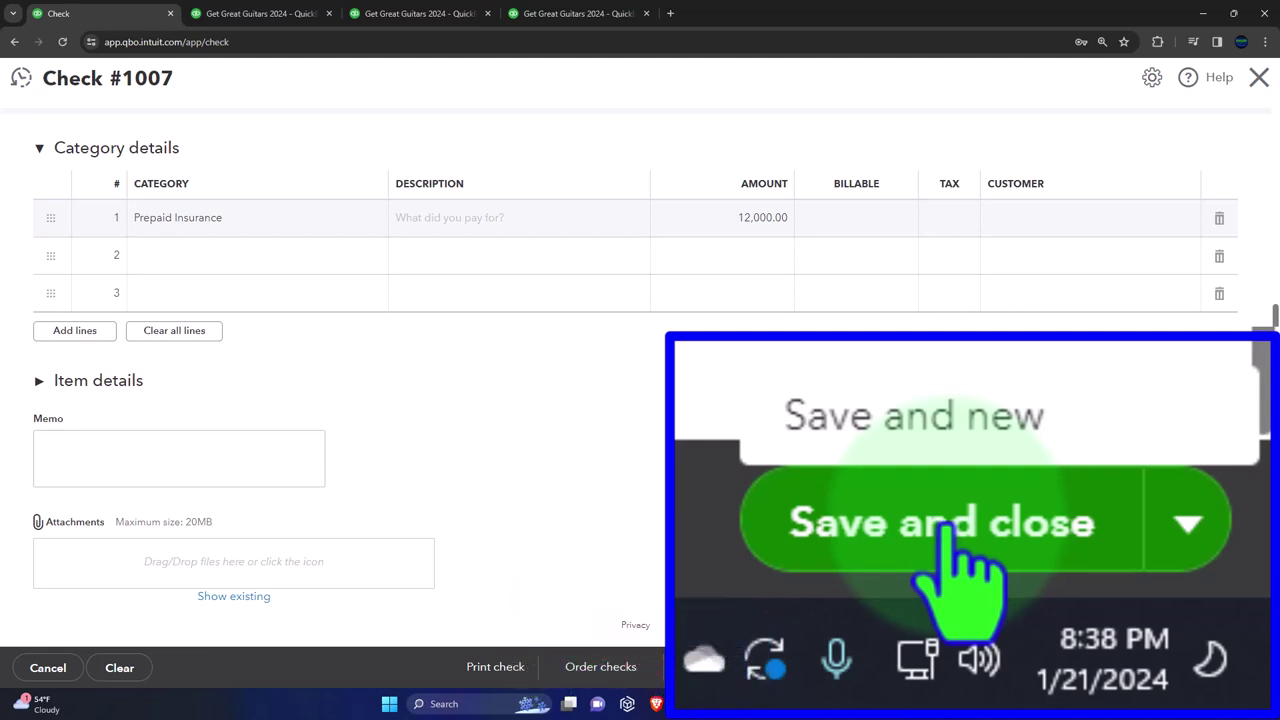
{"action": "left_click", "coordinate": [1191, 671]}
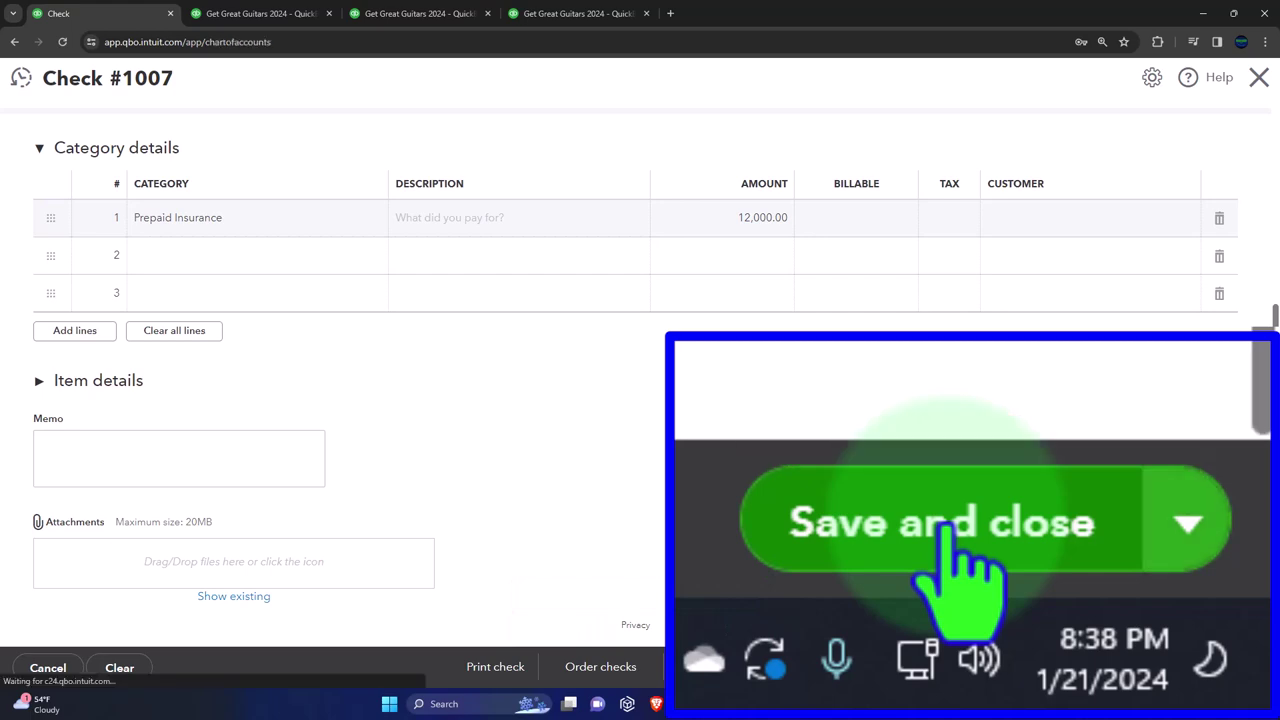
- Review the transactions behind the Checking 5741 balance on the January 2024 Balance Sheet and return to the report
{"action": "left_click", "coordinate": [262, 13]}
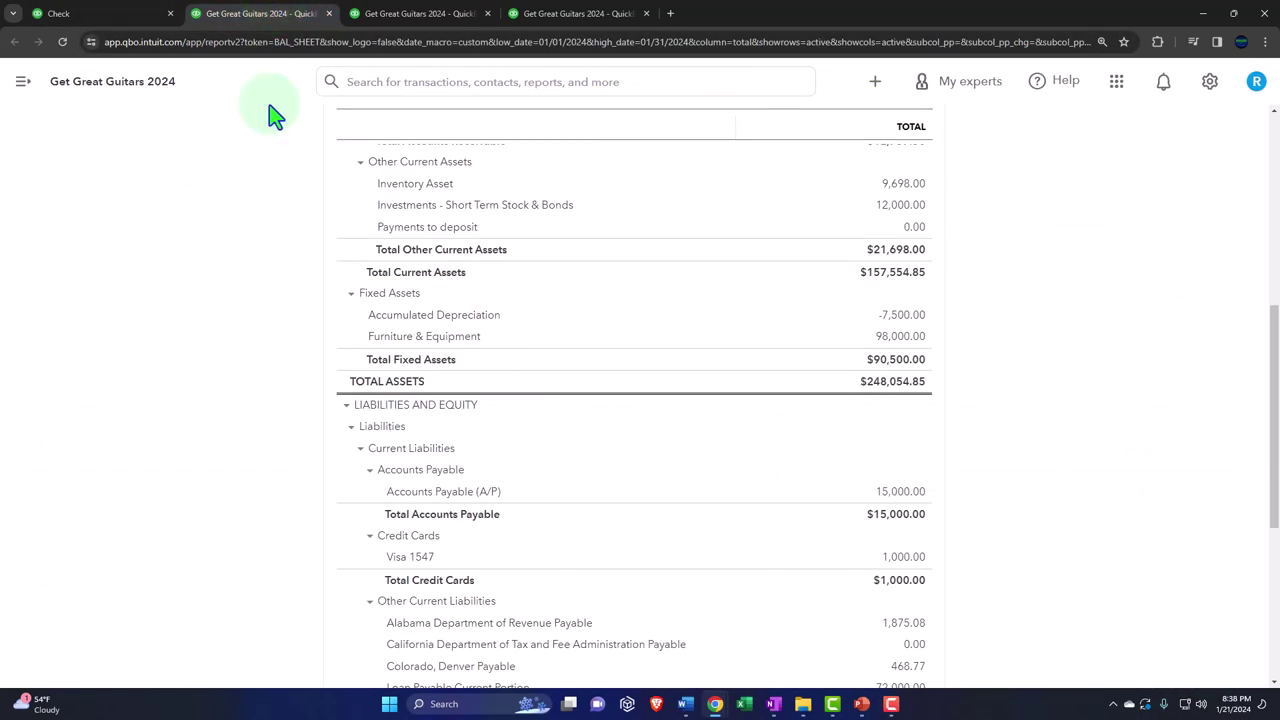
{"action": "scroll", "coordinate": [280, 160], "scroll_direction": "up", "scroll_amount": 5}
{"action": "scroll", "coordinate": [724, 445], "scroll_direction": "down", "scroll_amount": 2}
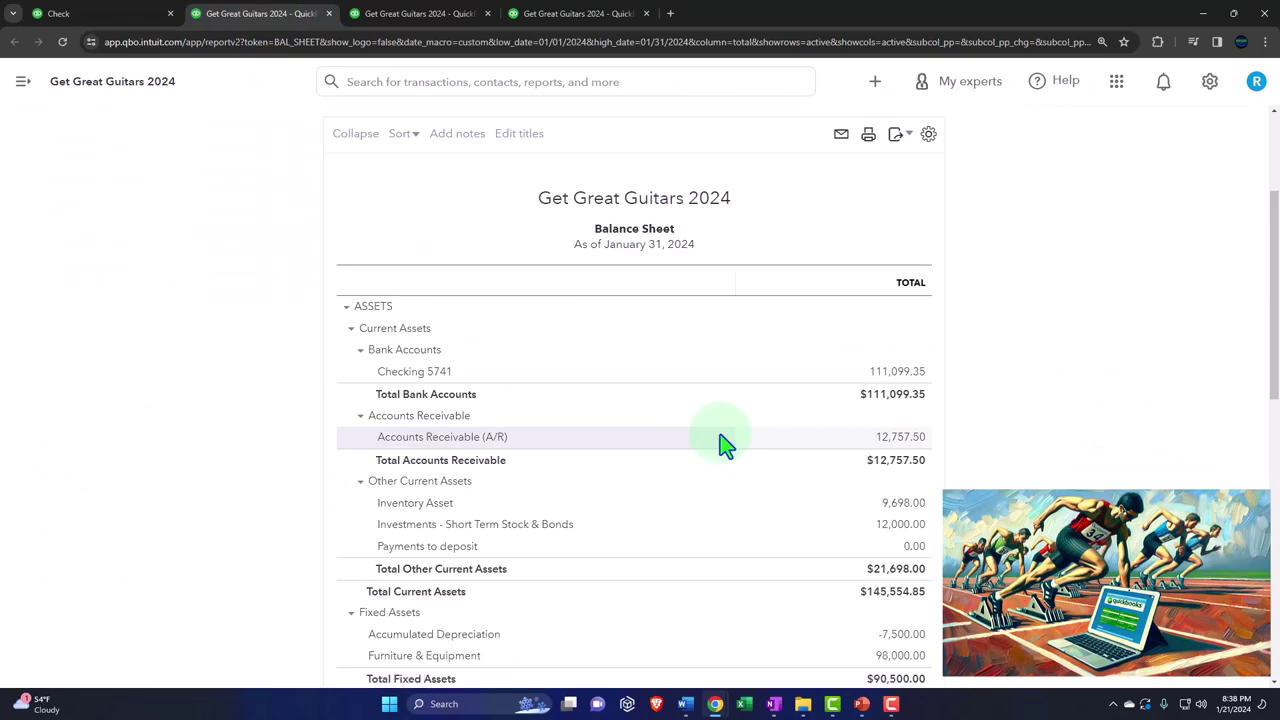
{"action": "key", "text": "ctrl+plus"}
{"action": "key", "text": "ctrl+plus"}
{"action": "key", "text": "ctrl+plus"}
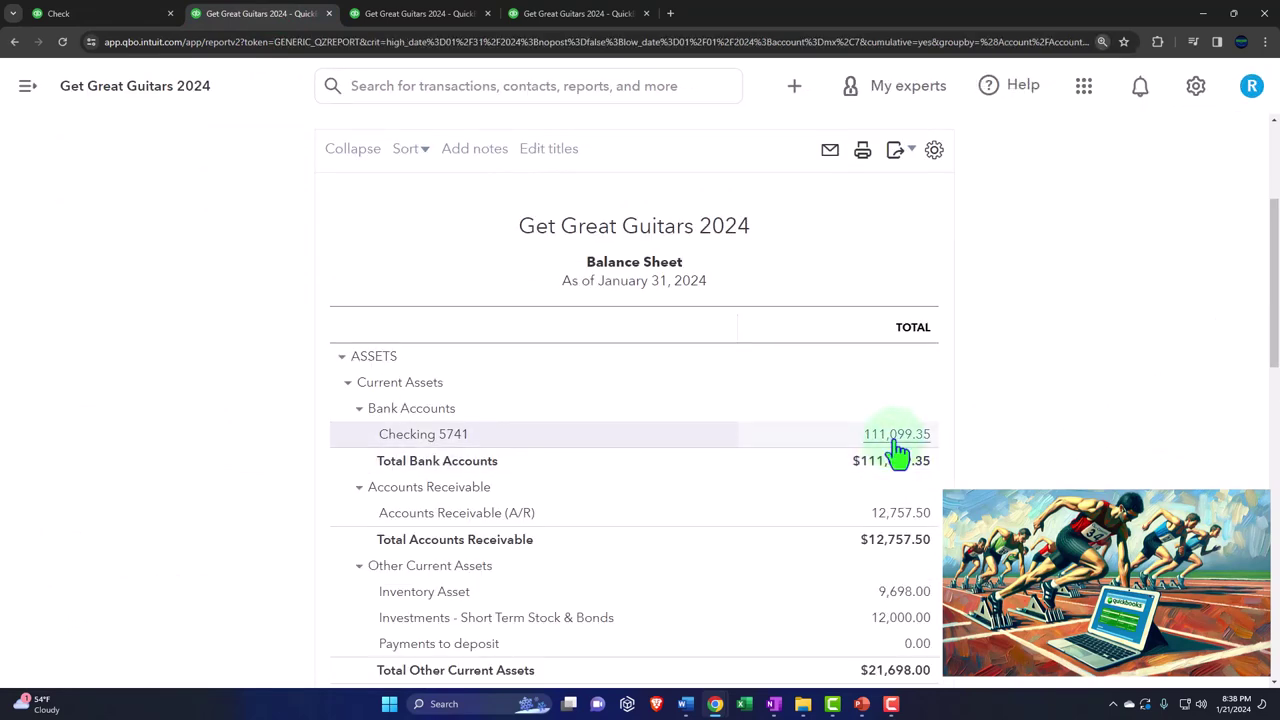
{"action": "left_click", "coordinate": [896, 445]}
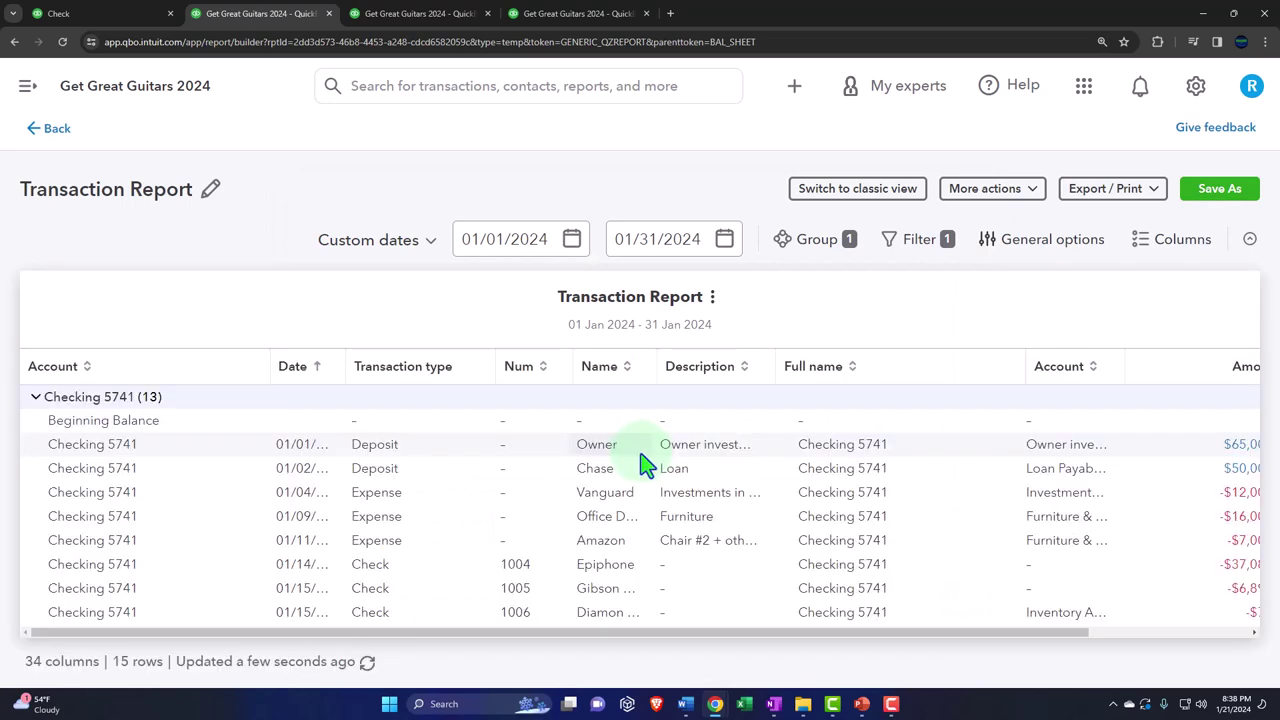
{"action": "key", "text": "ctrl+minus"}
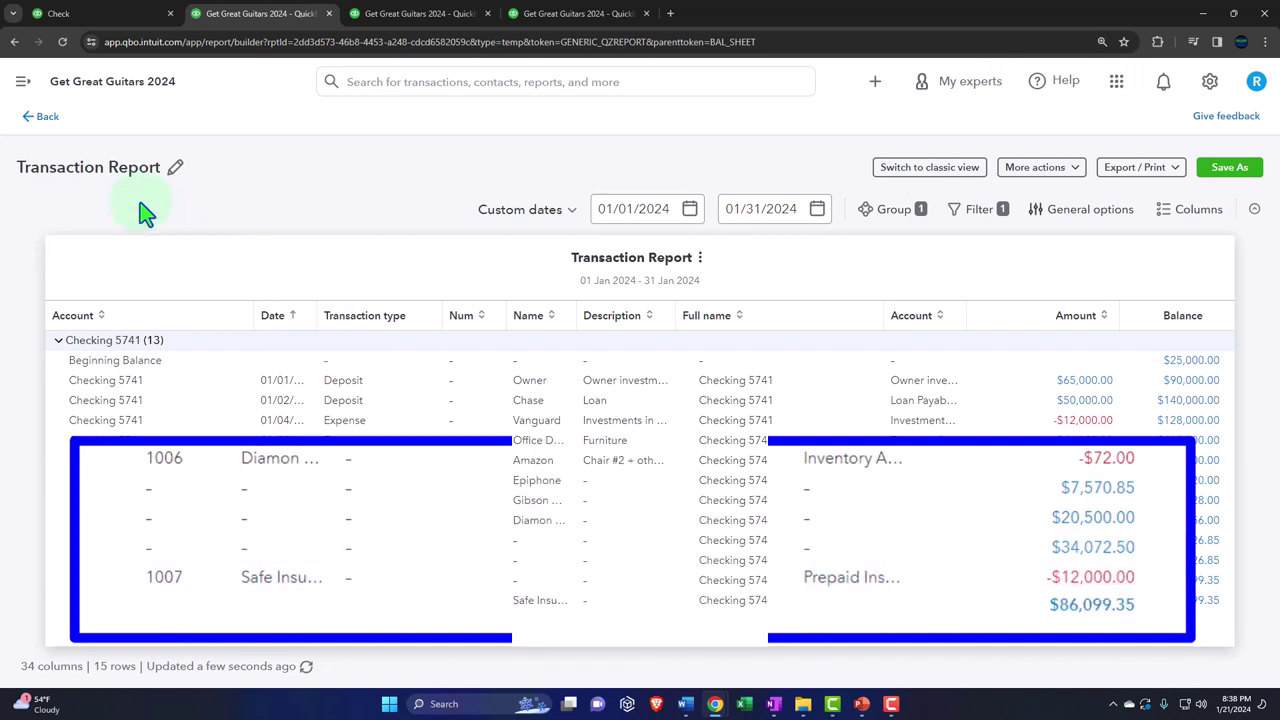
{"action": "left_click", "coordinate": [47, 121]}
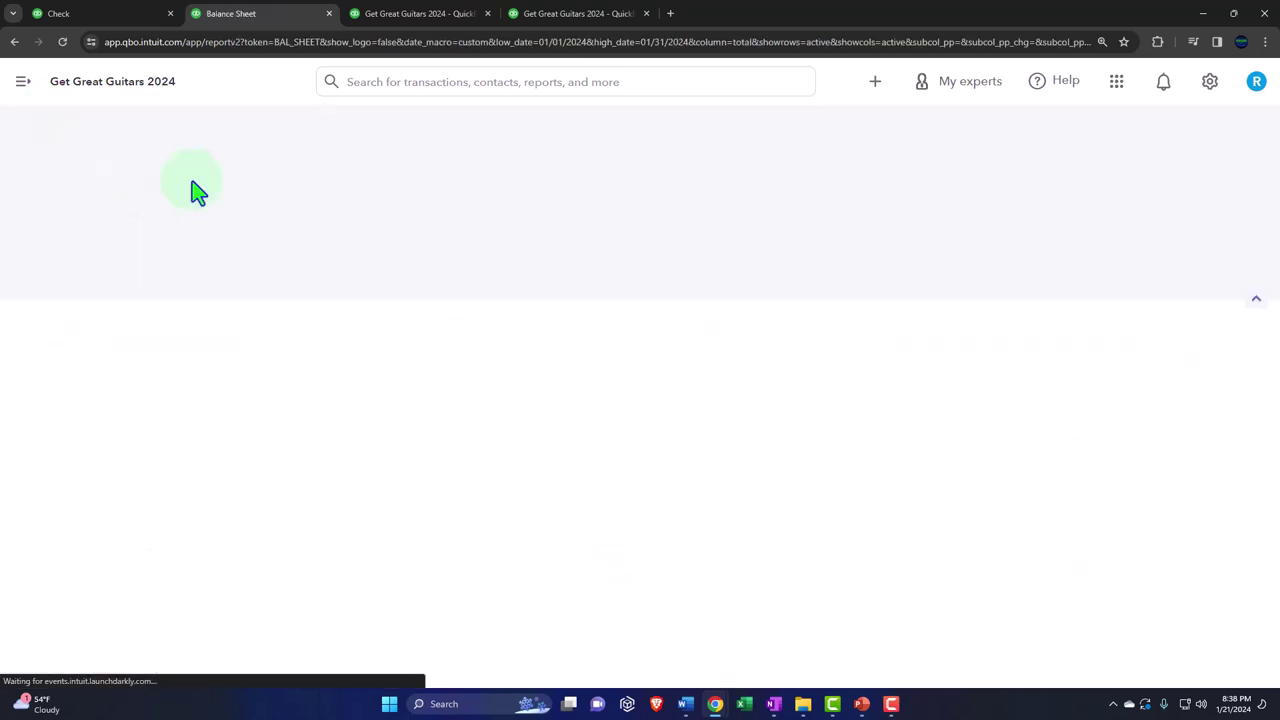
- Examine the transaction detail behind the Prepaid Insurance balance under Other Assets and return to the Balance Sheet
{"action": "scroll", "coordinate": [280, 373], "scroll_direction": "down", "scroll_amount": 1}
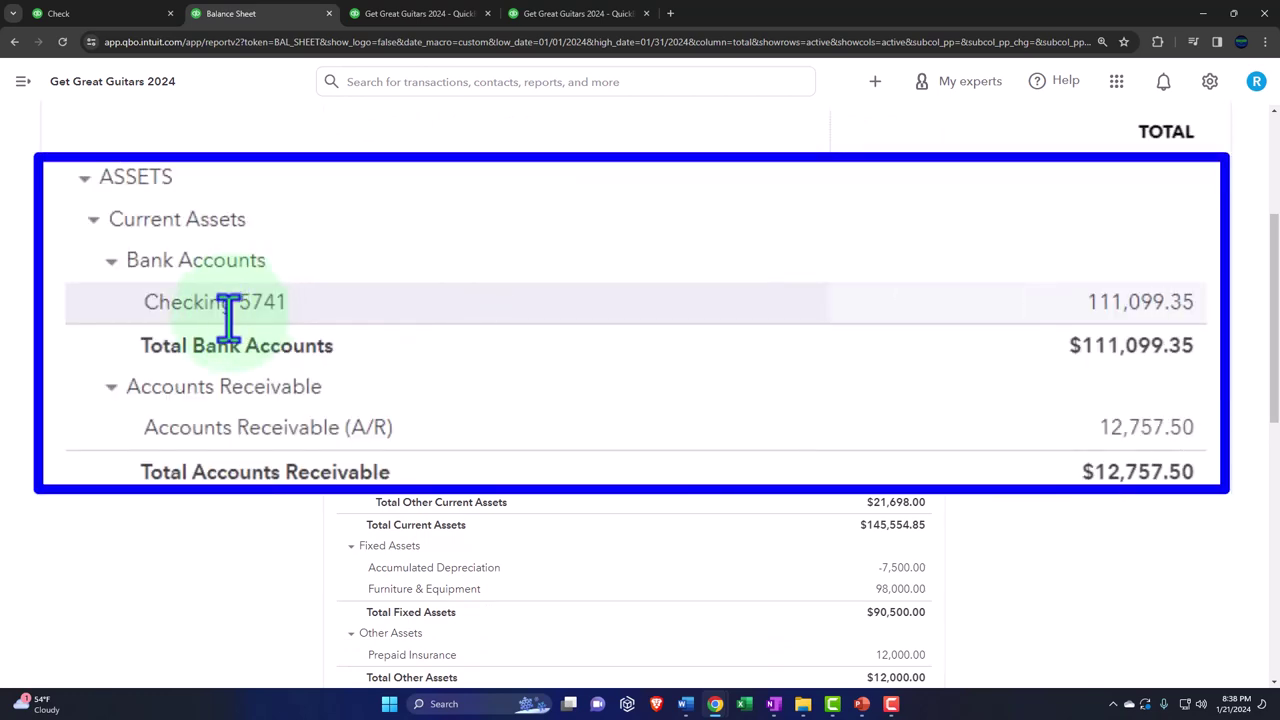
{"action": "scroll", "coordinate": [280, 508], "scroll_direction": "down", "scroll_amount": 3}
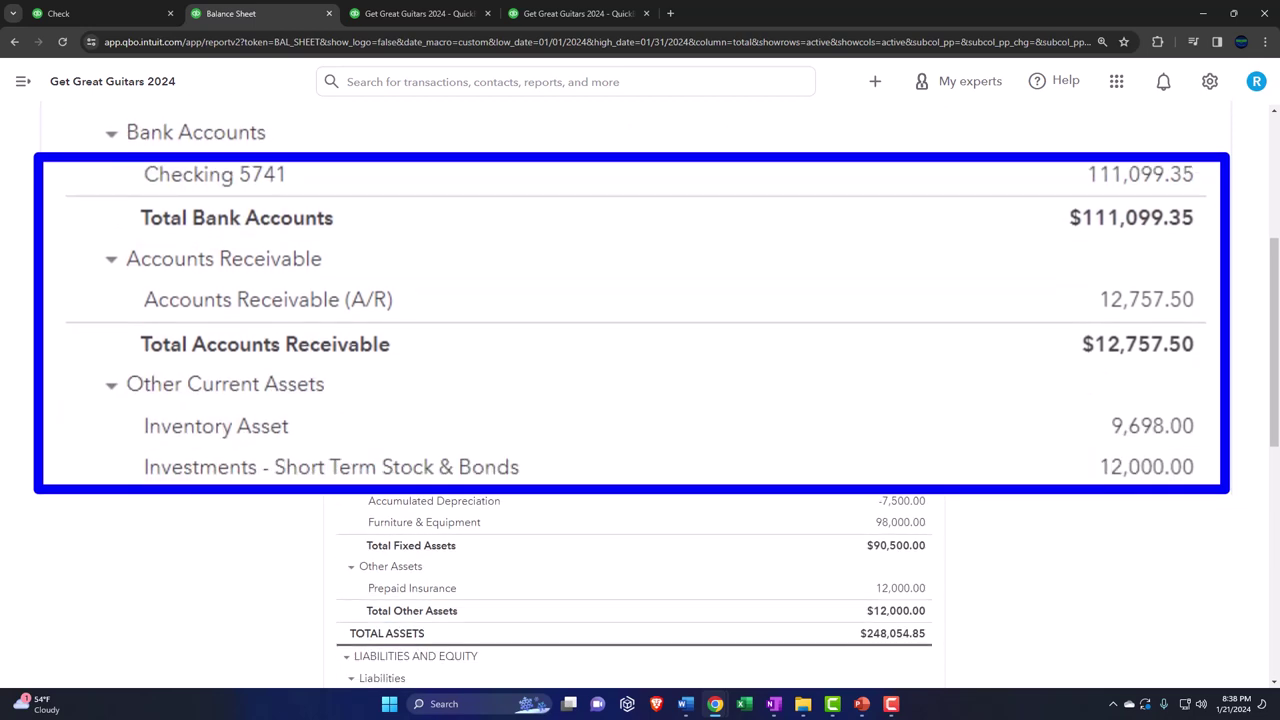
{"action": "left_click", "coordinate": [886, 510]}
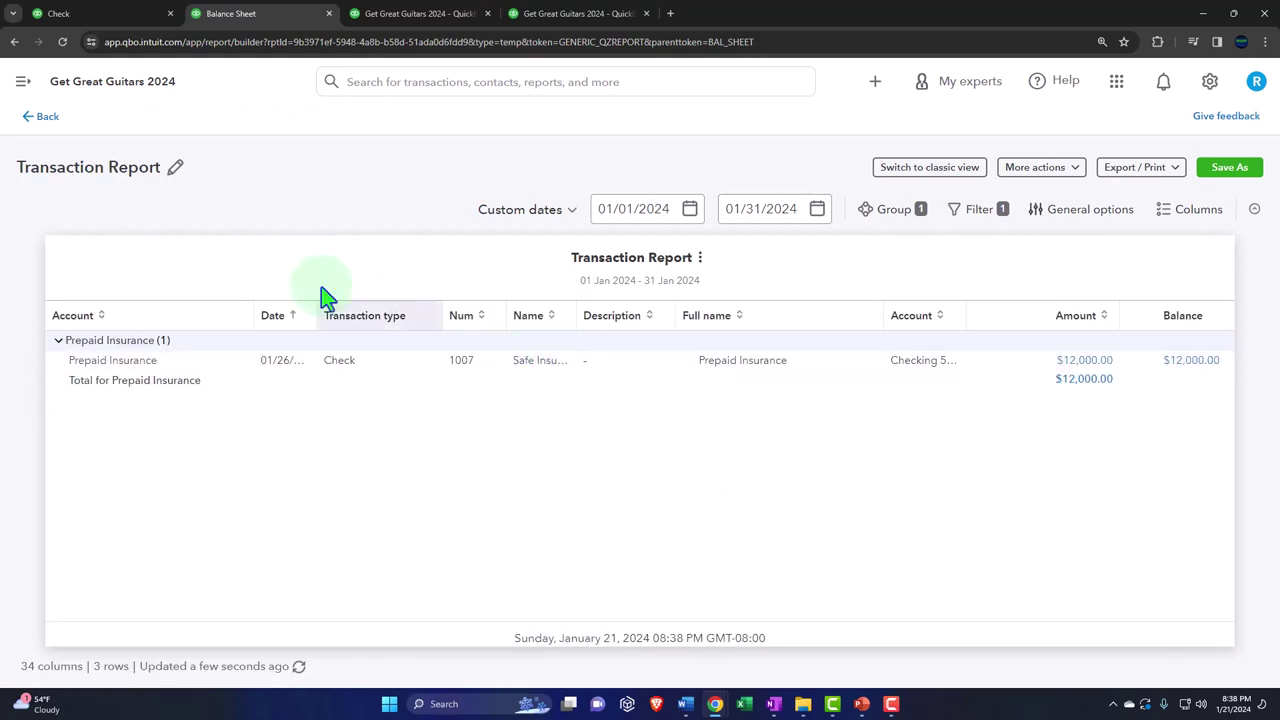
{"action": "left_click", "coordinate": [46, 118]}
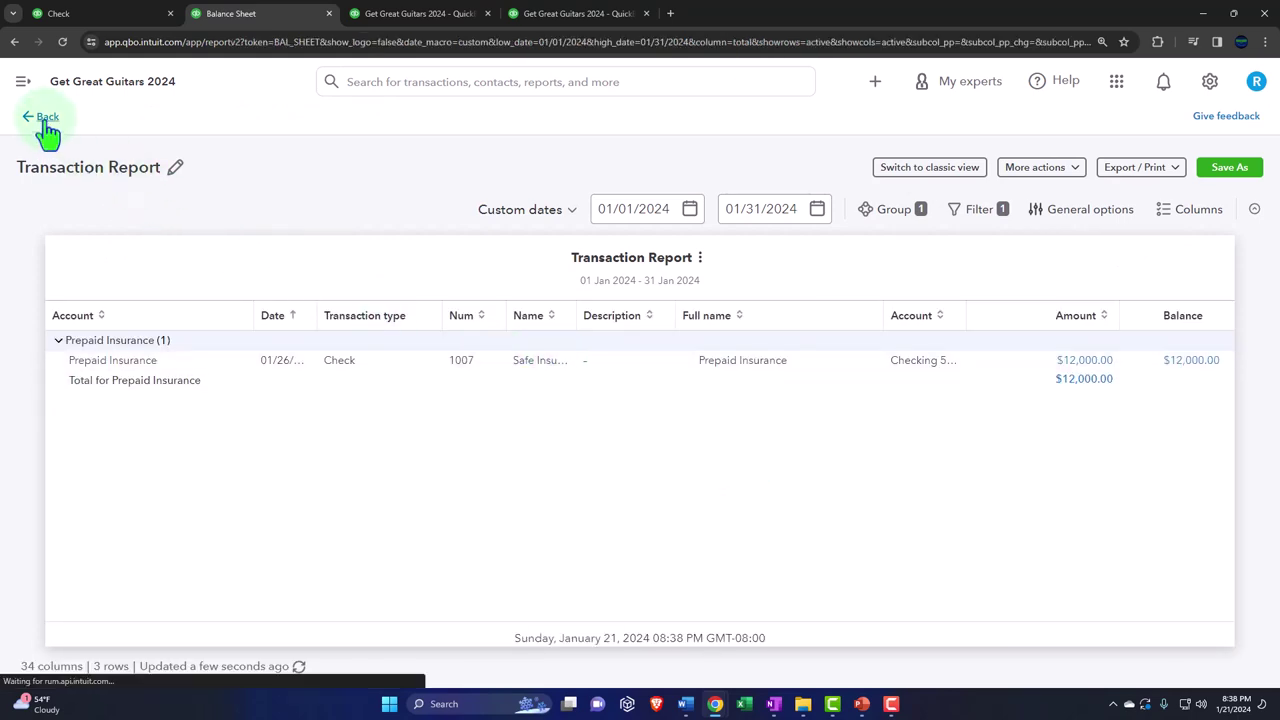
{"action": "key", "text": "ctrl+plus"}
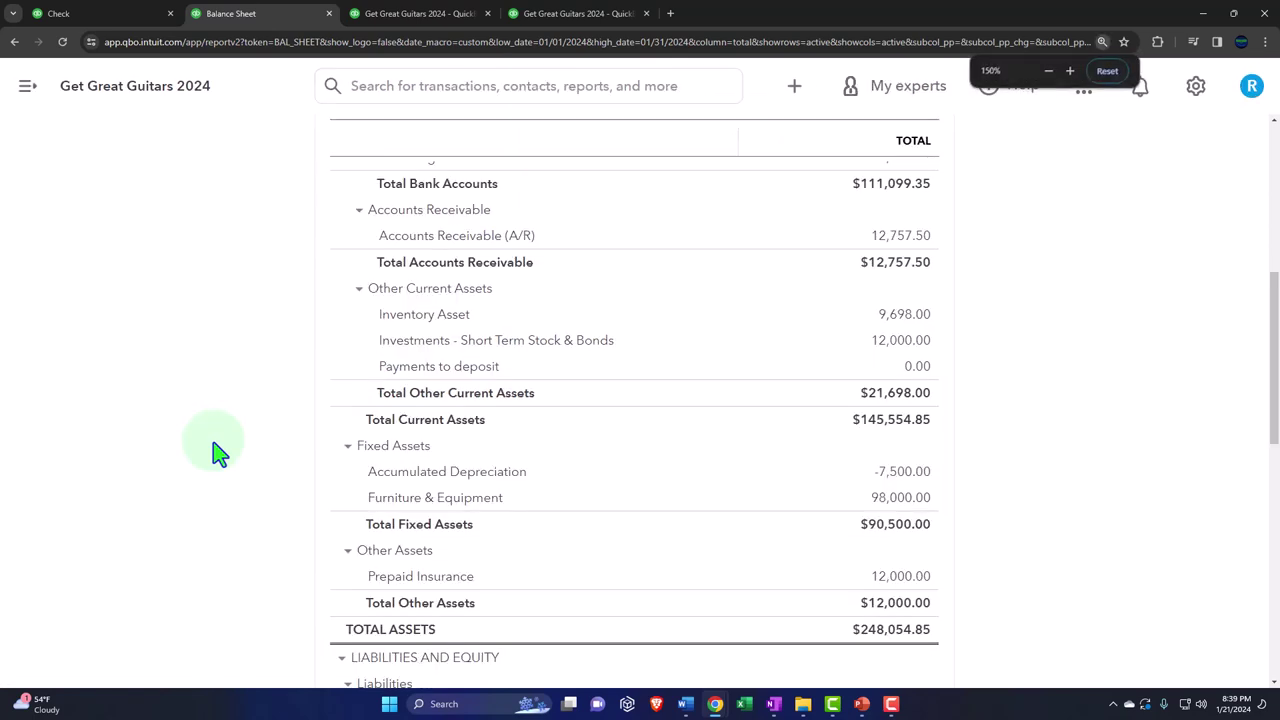
- Go from the chart of accounts to the list of expense transactions
{"action": "left_click", "coordinate": [112, 17]}
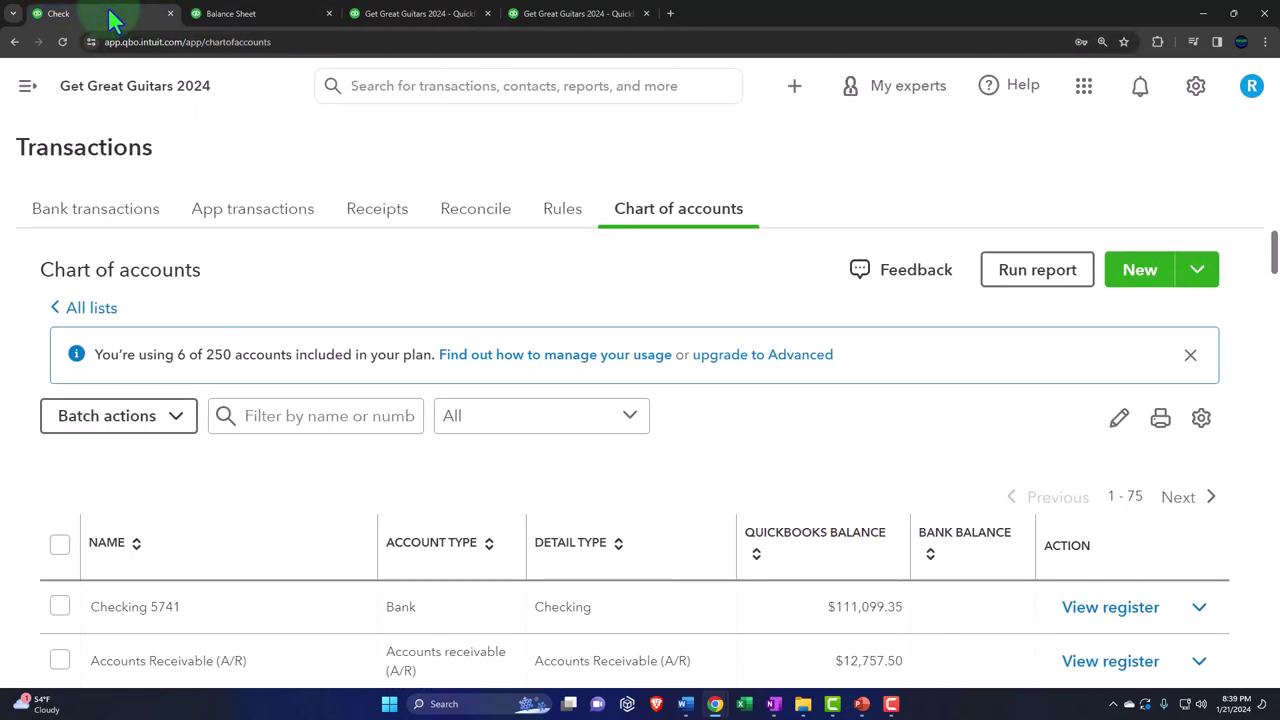
{"action": "left_click", "coordinate": [28, 86]}
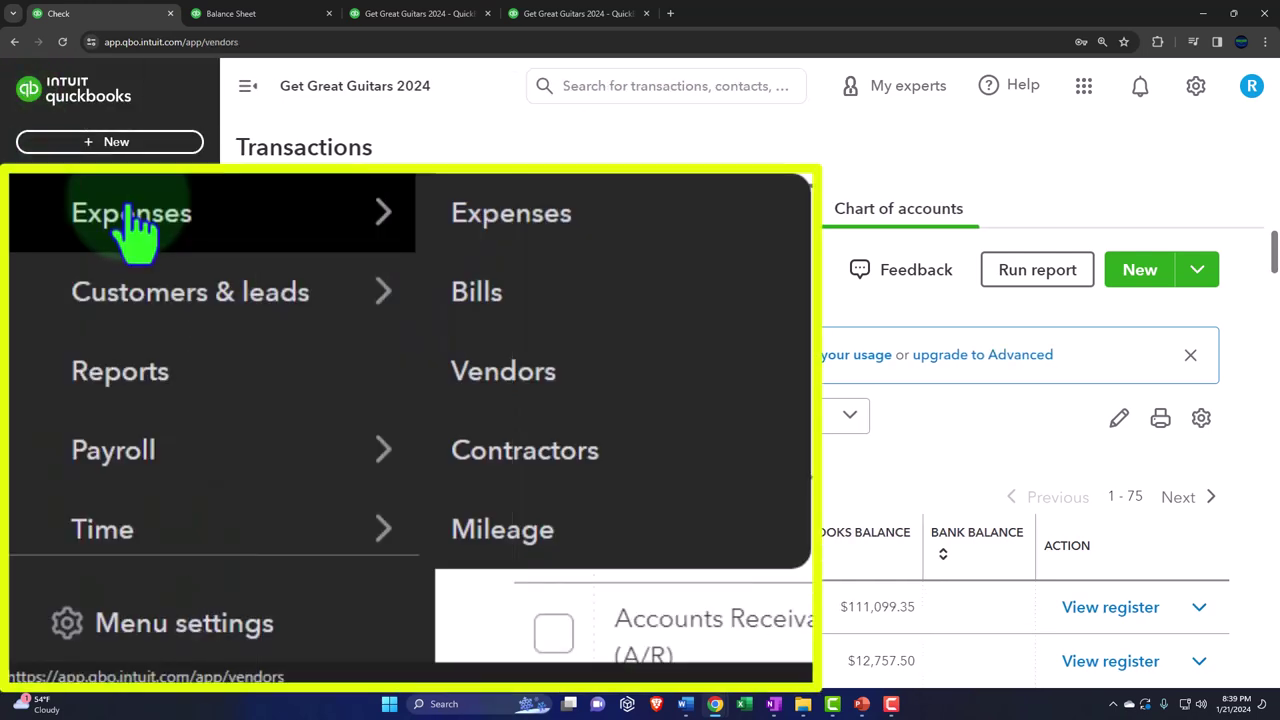
{"action": "left_click", "coordinate": [255, 525]}
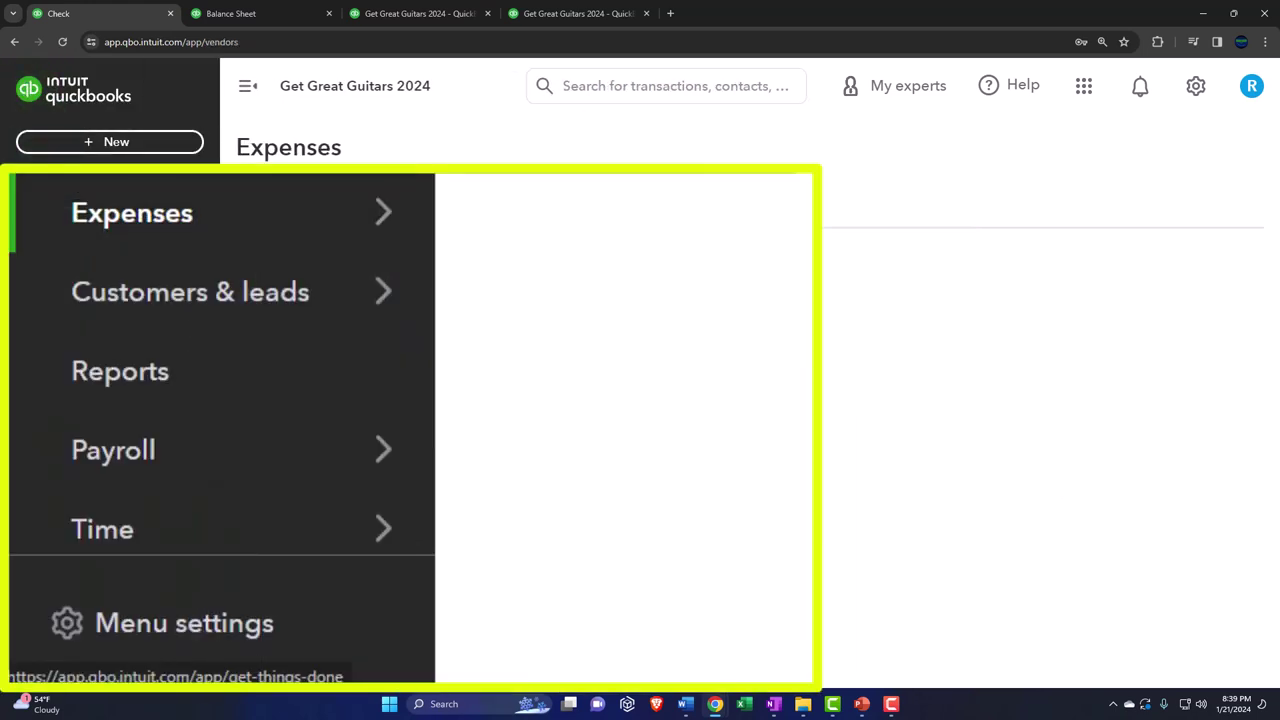
{"action": "left_click", "coordinate": [247, 88]}
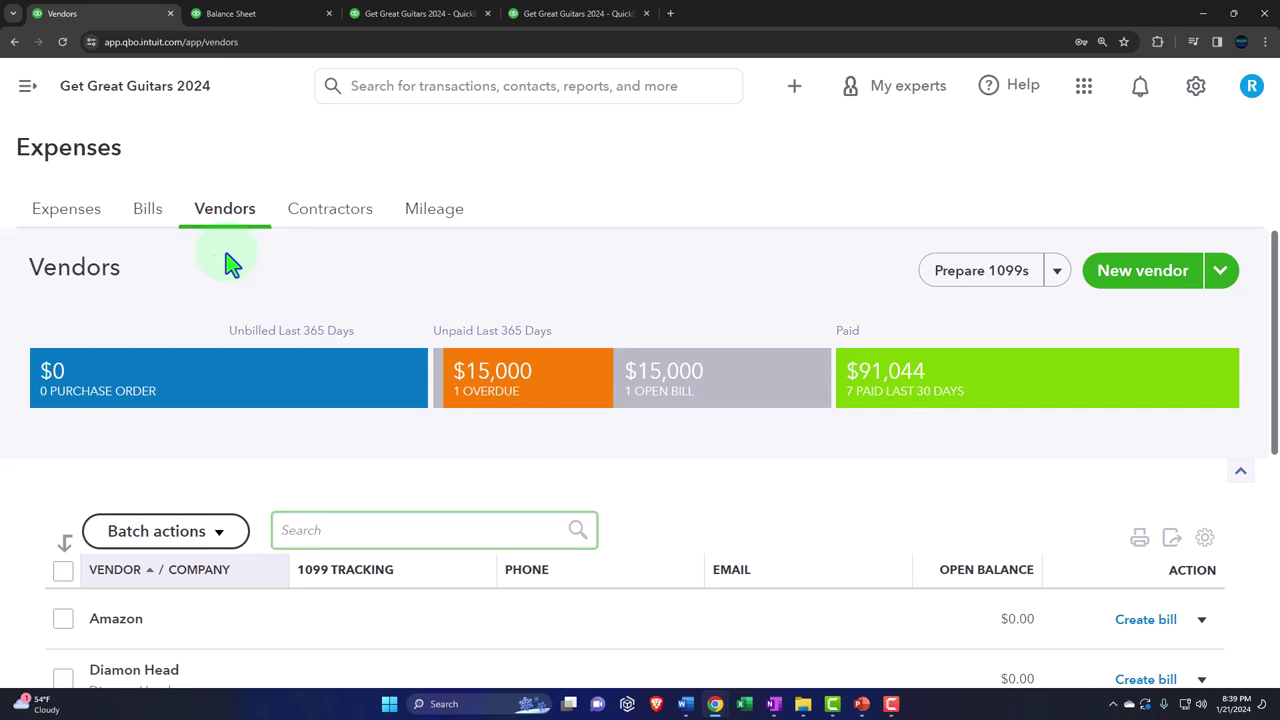
{"action": "left_click", "coordinate": [82, 220]}
{"action": "key", "text": "ctrl+minus"}
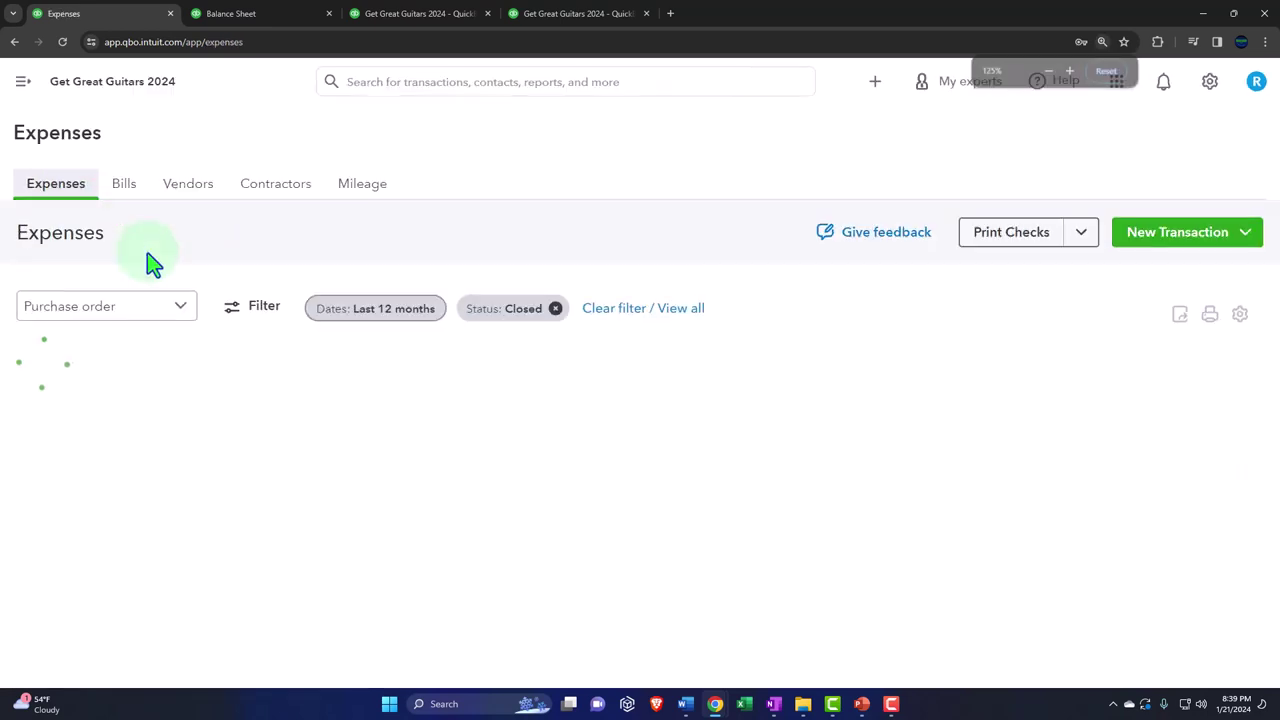
- Show only checks in the expense list and look at its filter options without changing them
{"action": "left_click", "coordinate": [181, 310]}
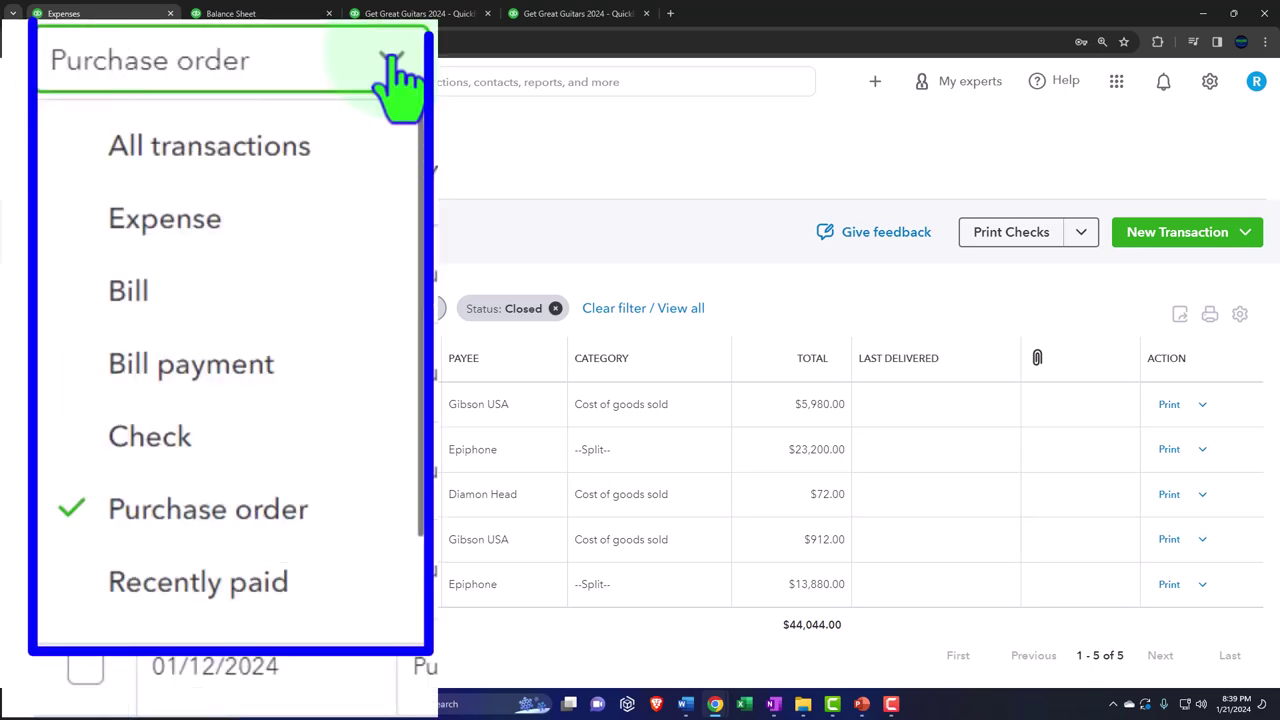
{"action": "left_click", "coordinate": [123, 488]}
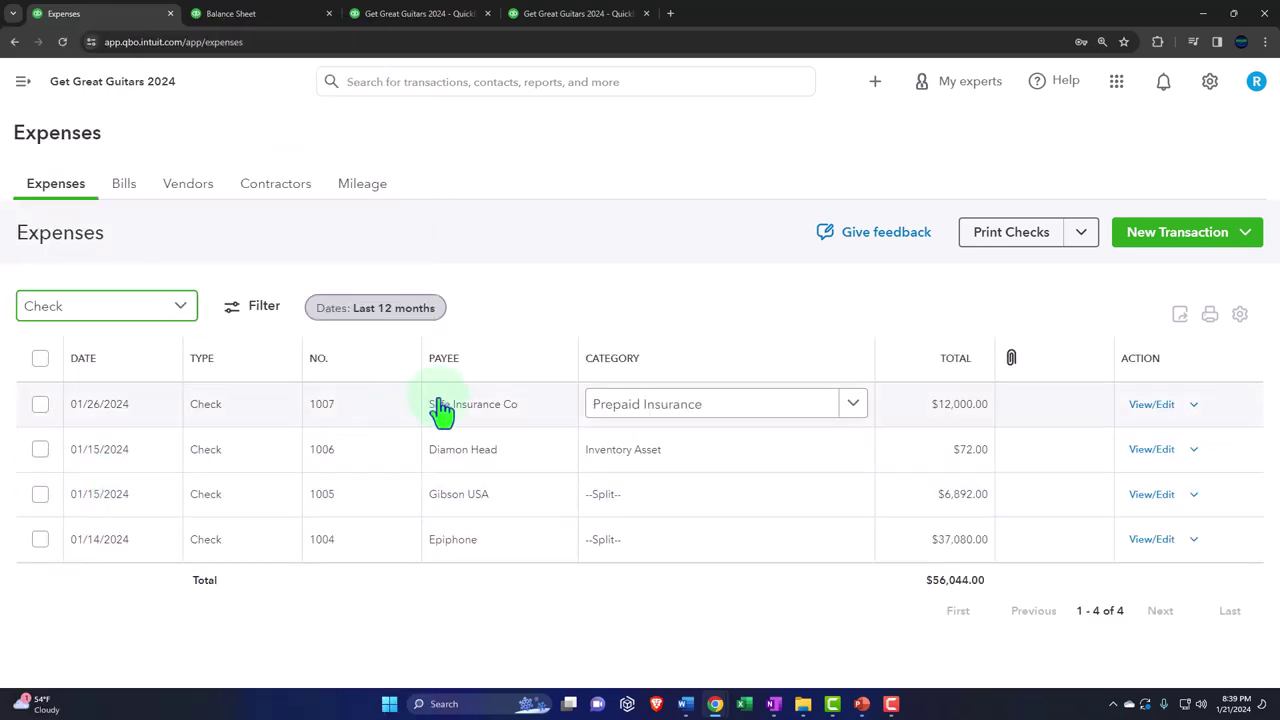
{"action": "left_click", "coordinate": [256, 308]}
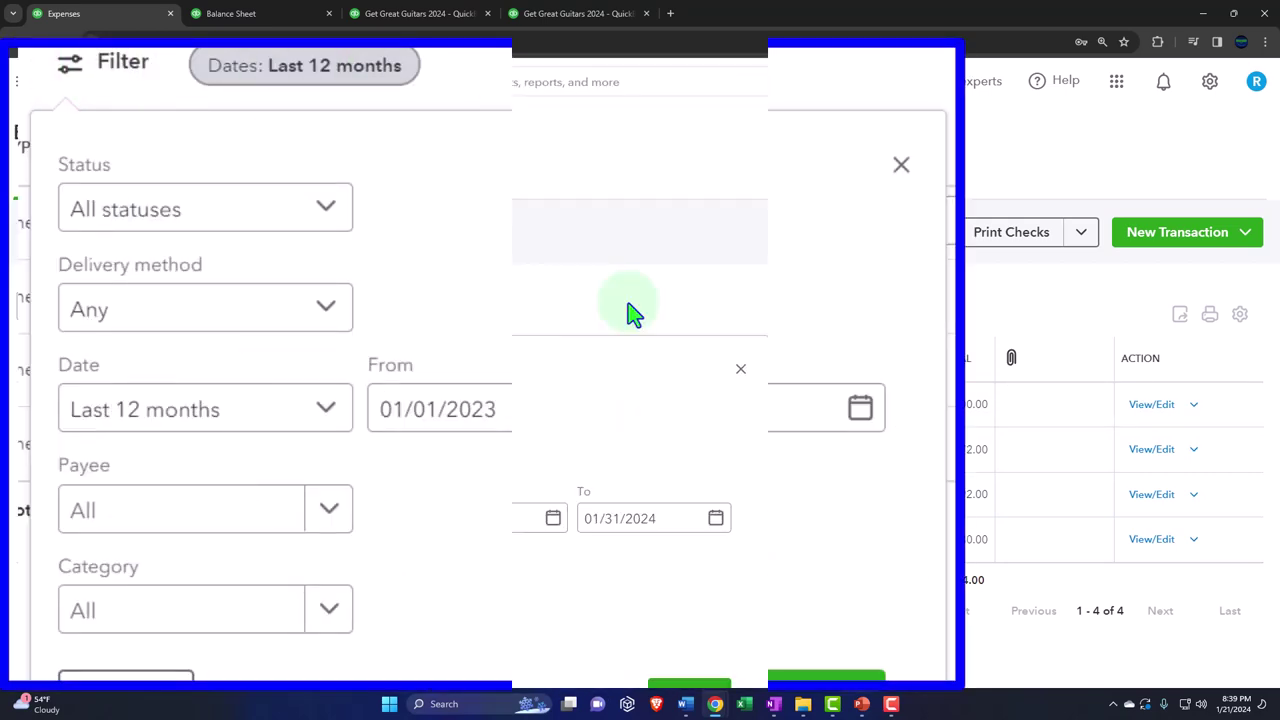
{"action": "left_click", "coordinate": [629, 309]}
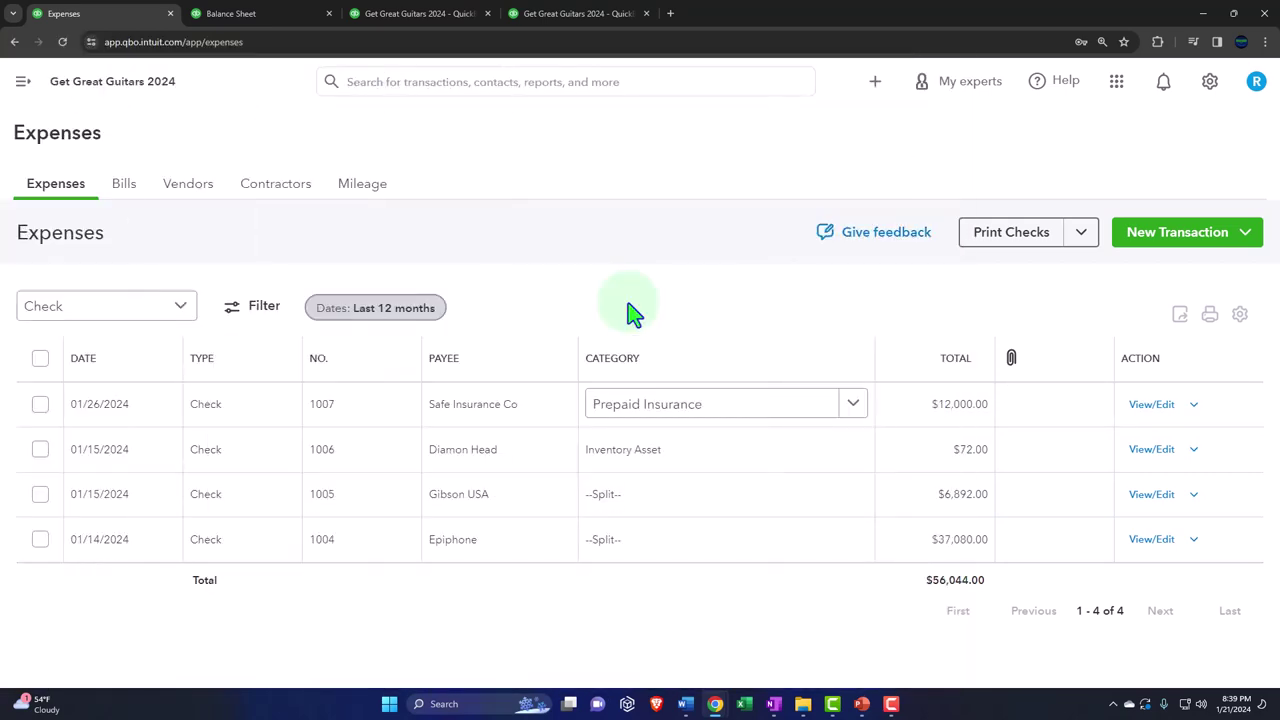
- Filter the vendor list to vendors paid in the last 30 days and look through it
{"action": "left_click", "coordinate": [188, 190]}
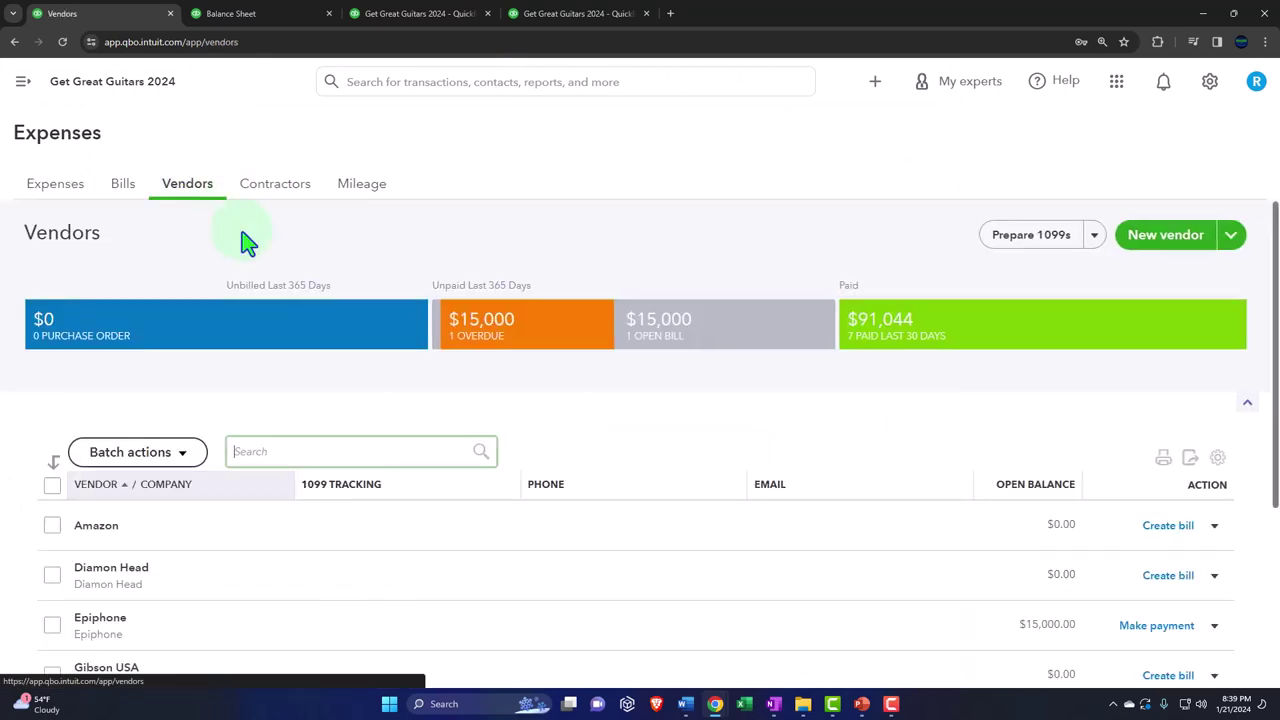
{"action": "left_click", "coordinate": [997, 345]}
{"action": "scroll", "coordinate": [700, 486], "scroll_direction": "down", "scroll_amount": 1}
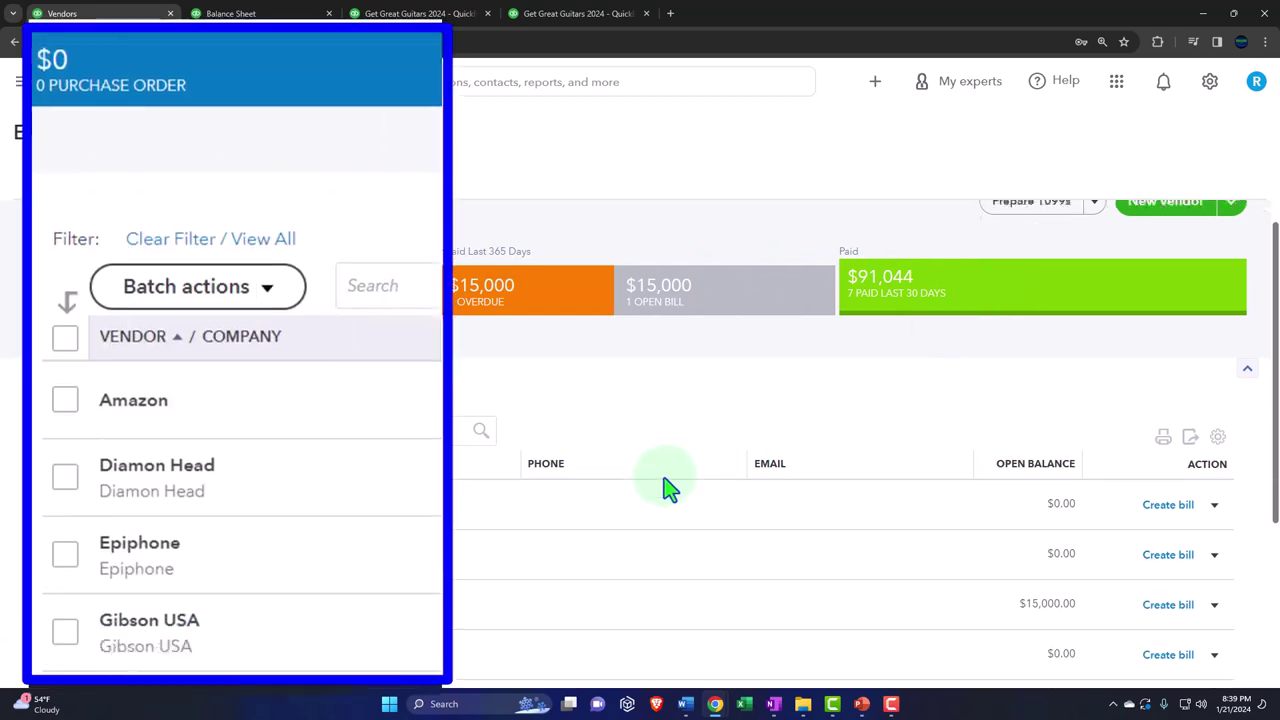
{"action": "scroll", "coordinate": [665, 480], "scroll_direction": "down", "scroll_amount": 1}
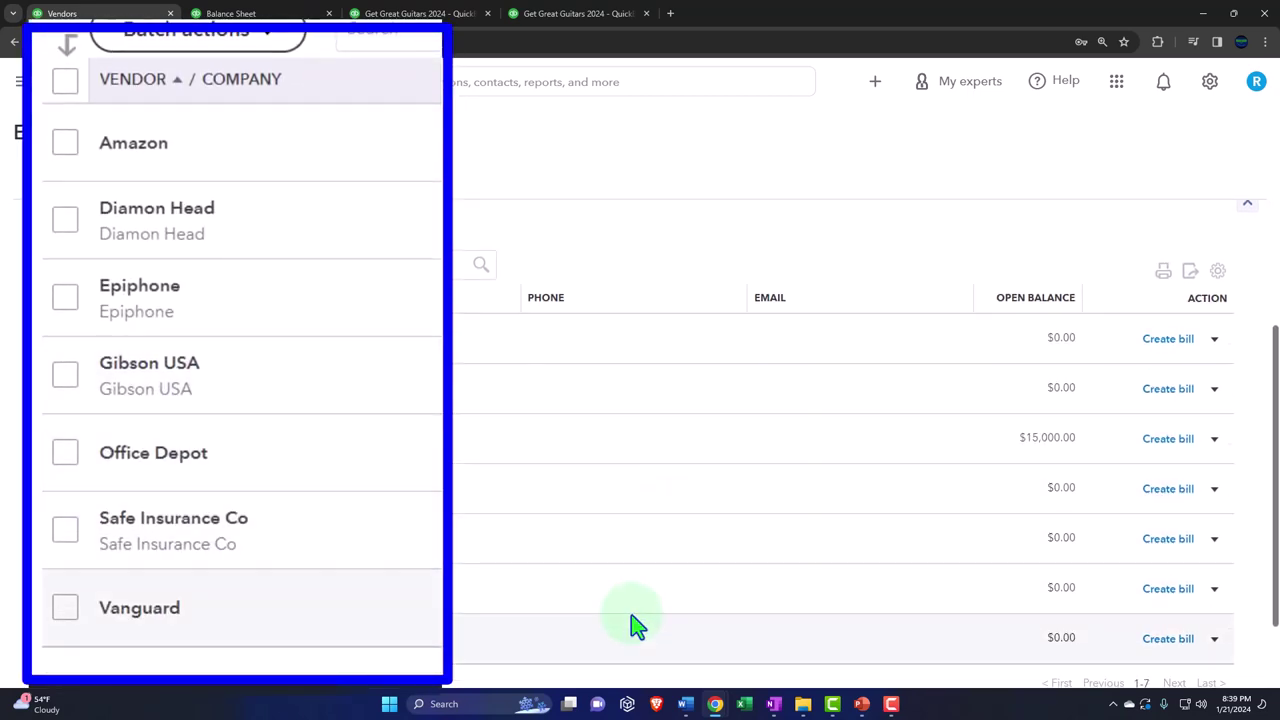
{"action": "scroll", "coordinate": [640, 625], "scroll_direction": "up", "scroll_amount": 2}
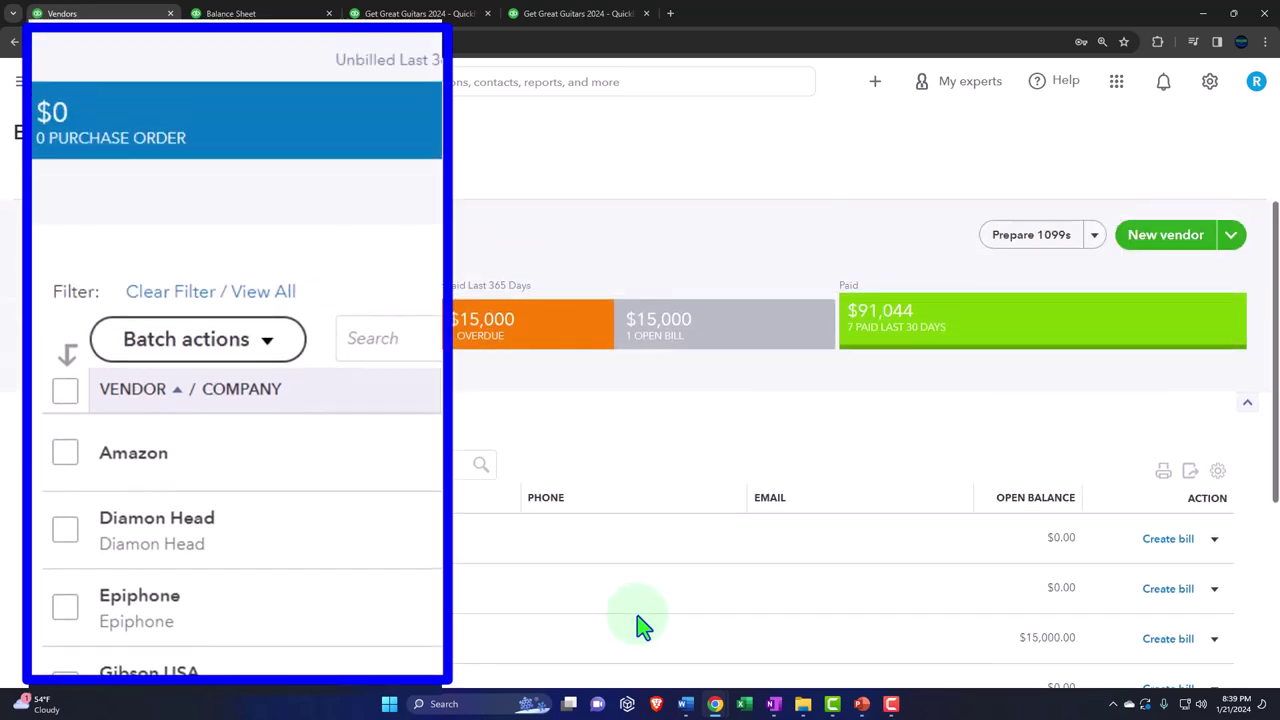
- Clear the vendor list filter and open the Safe Insurance Co record to review its transactions
{"action": "left_click", "coordinate": [240, 291]}
{"action": "scroll", "coordinate": [255, 305], "scroll_direction": "down", "scroll_amount": 5}
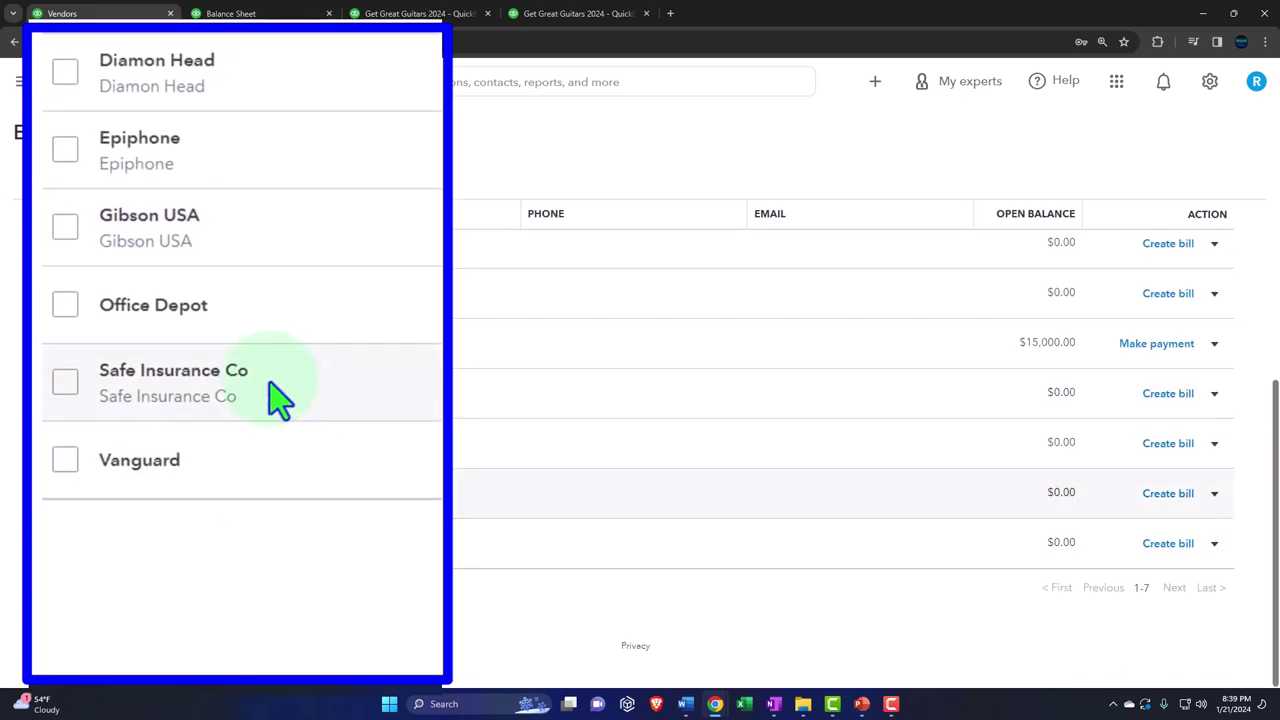
{"action": "left_click", "coordinate": [278, 396]}
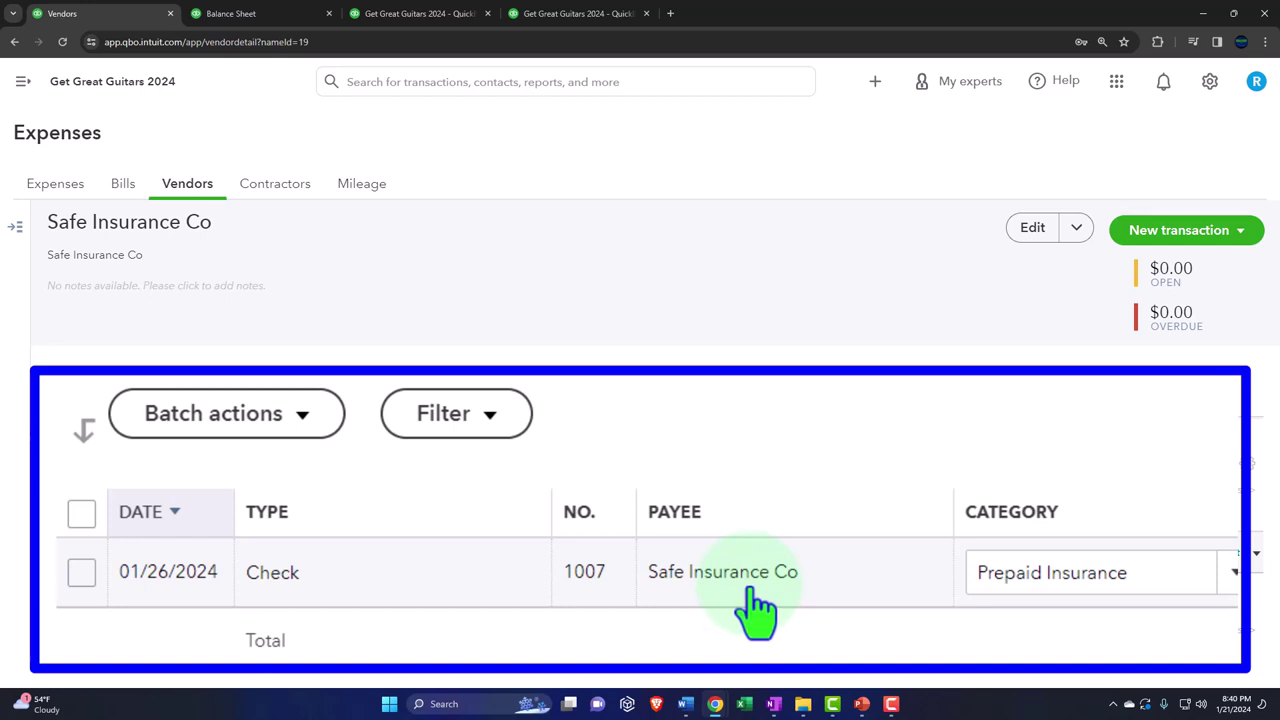
- Start a new check and add Edison as a new vendor for its payee
{"action": "left_click", "coordinate": [875, 82]}
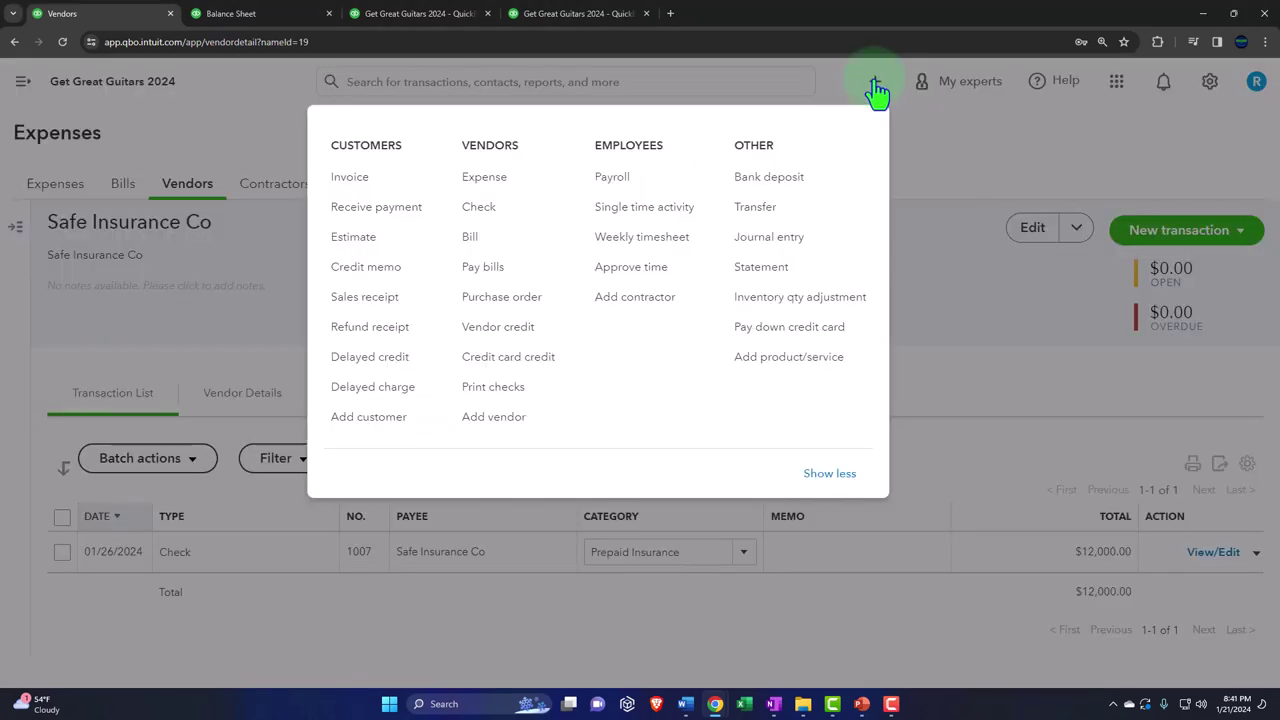
{"action": "left_click", "coordinate": [509, 229]}
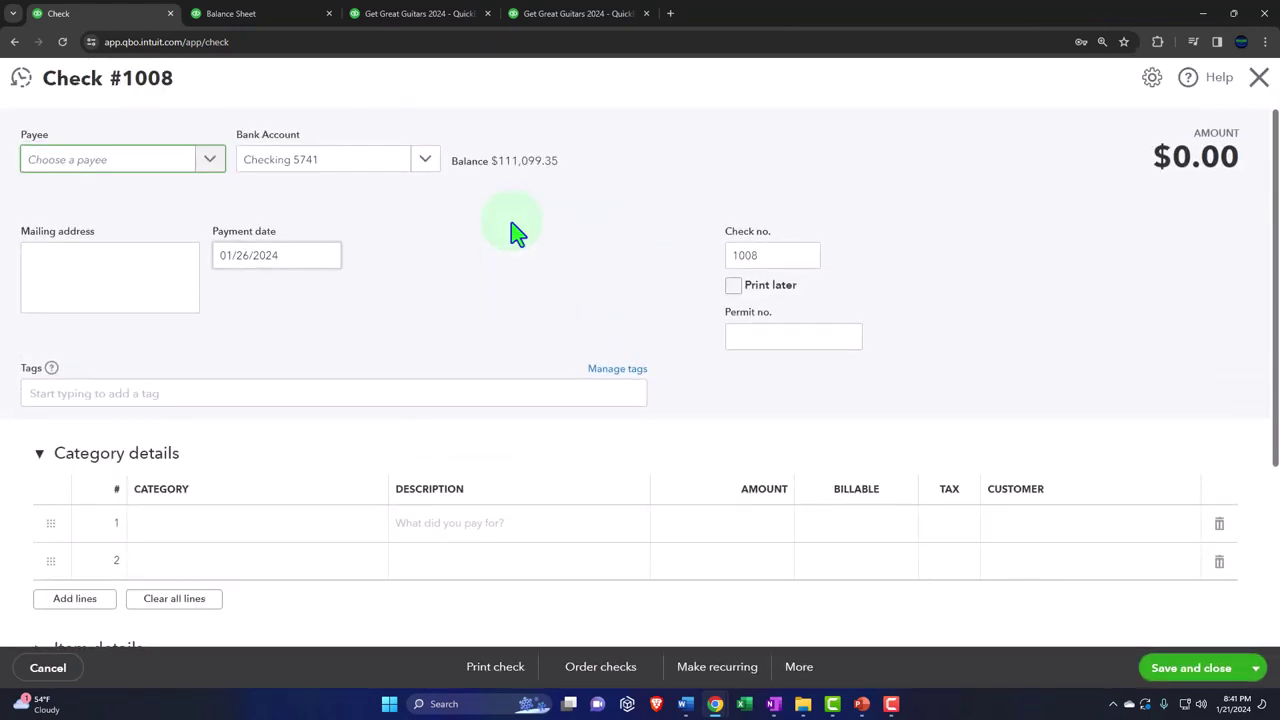
{"action": "type", "text": "Edi"}
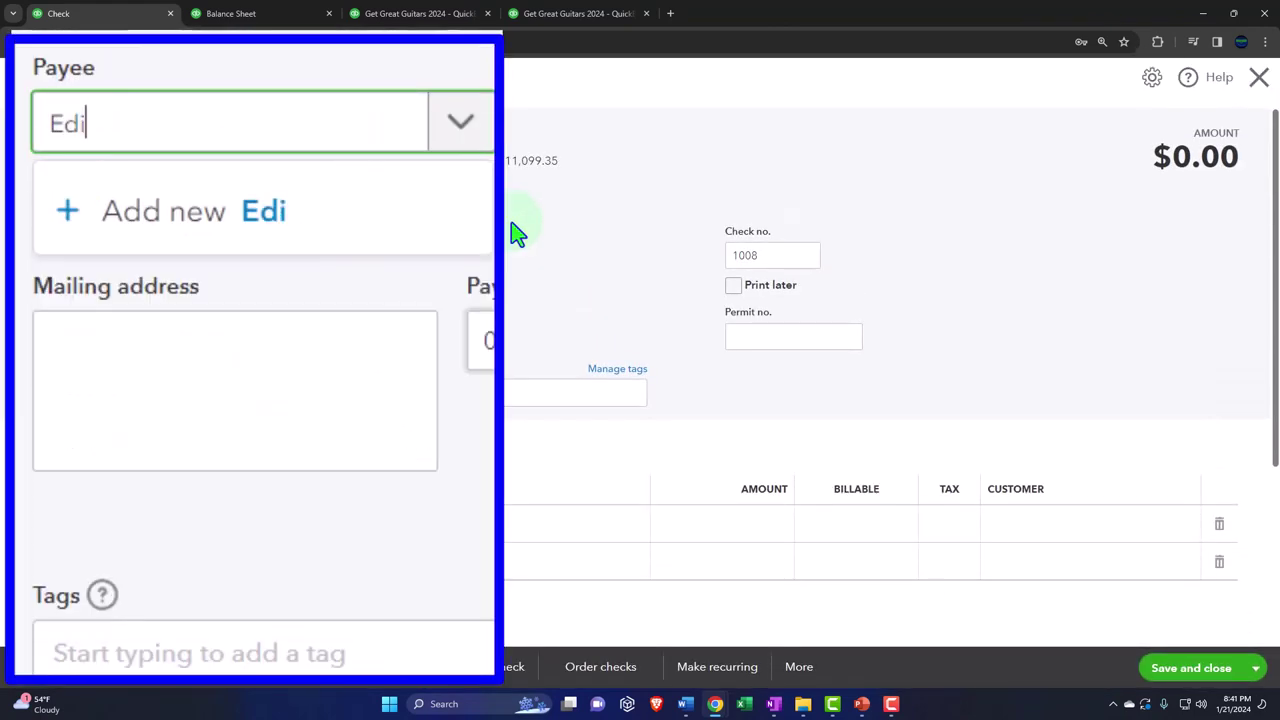
{"action": "type", "text": "son"}
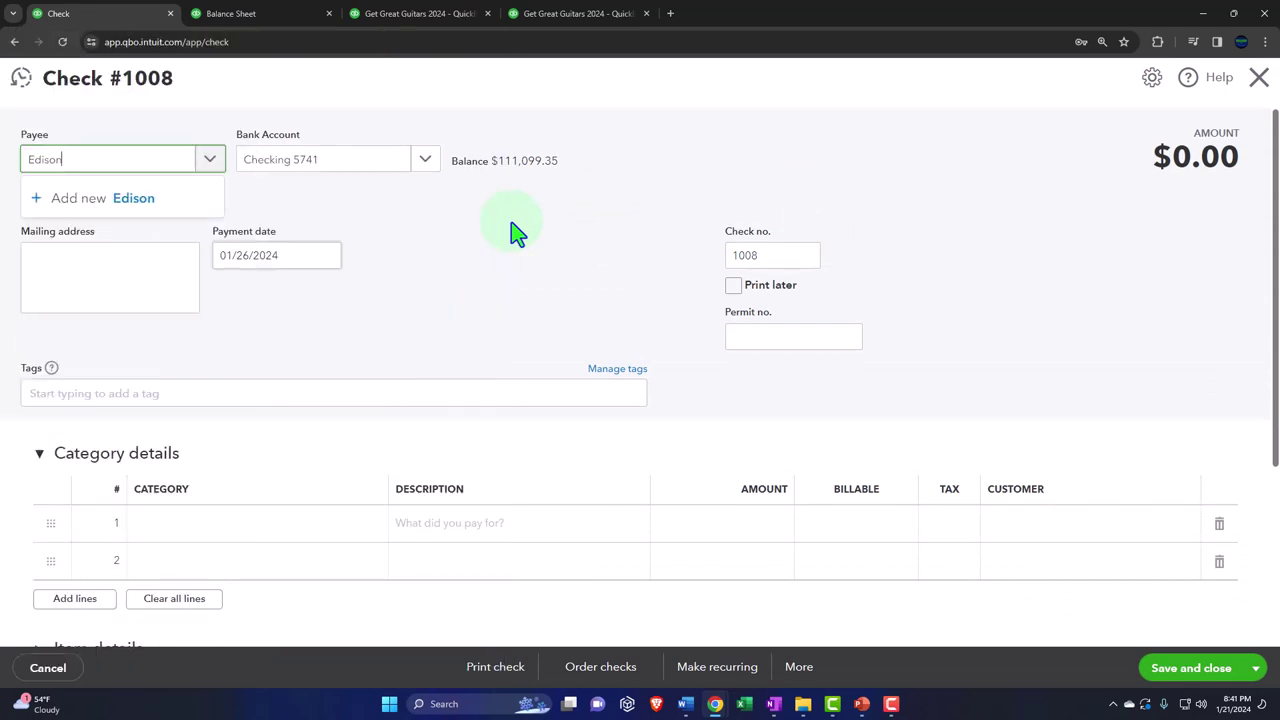
{"action": "key", "text": "Return"}
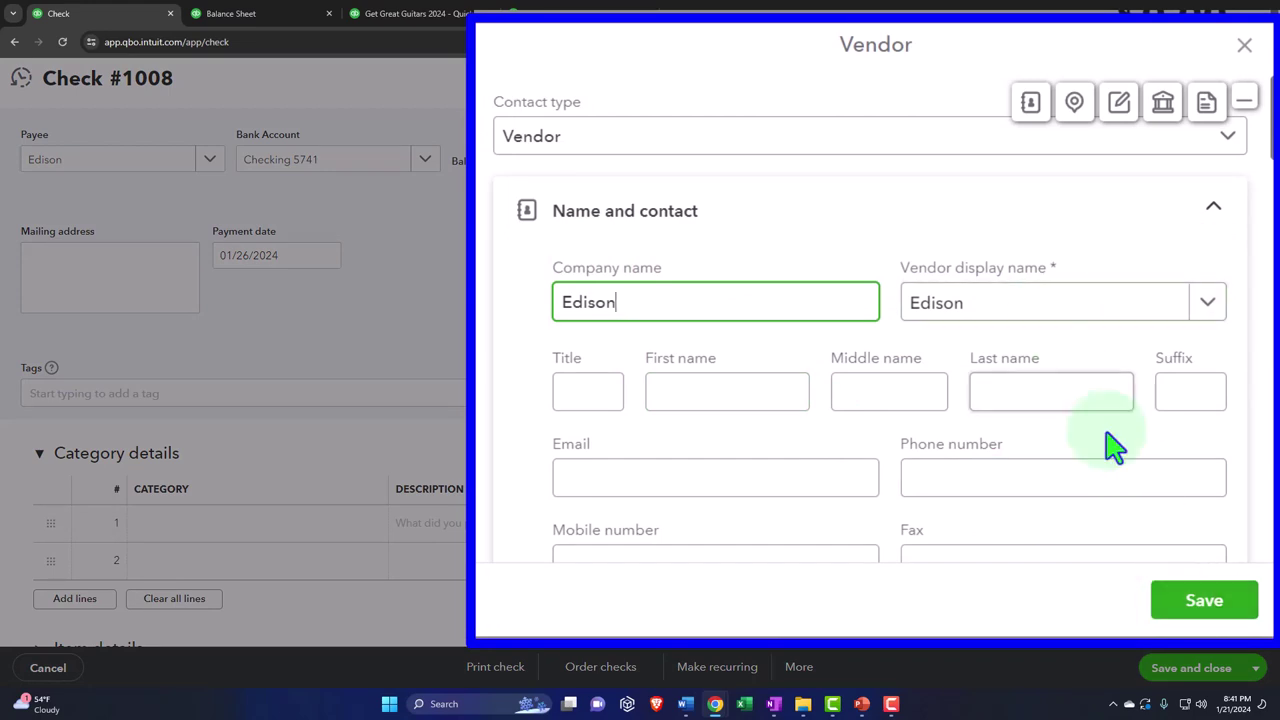
{"action": "left_click", "coordinate": [1180, 618]}
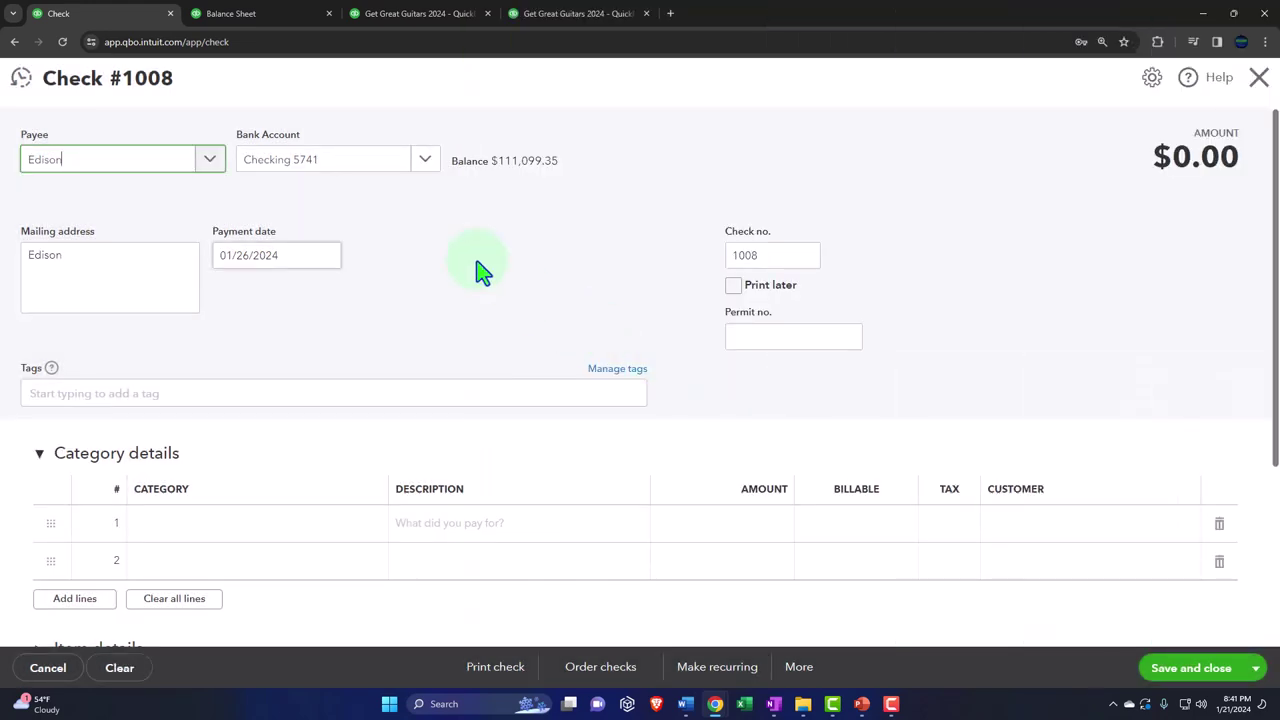
- Accept payment date 01/26/2024 and check number 1008 for the Edison check and advance to the first line's category
{"action": "key", "text": "Tab"}
{"action": "key", "text": "Tab"}
{"action": "key", "text": "Tab"}
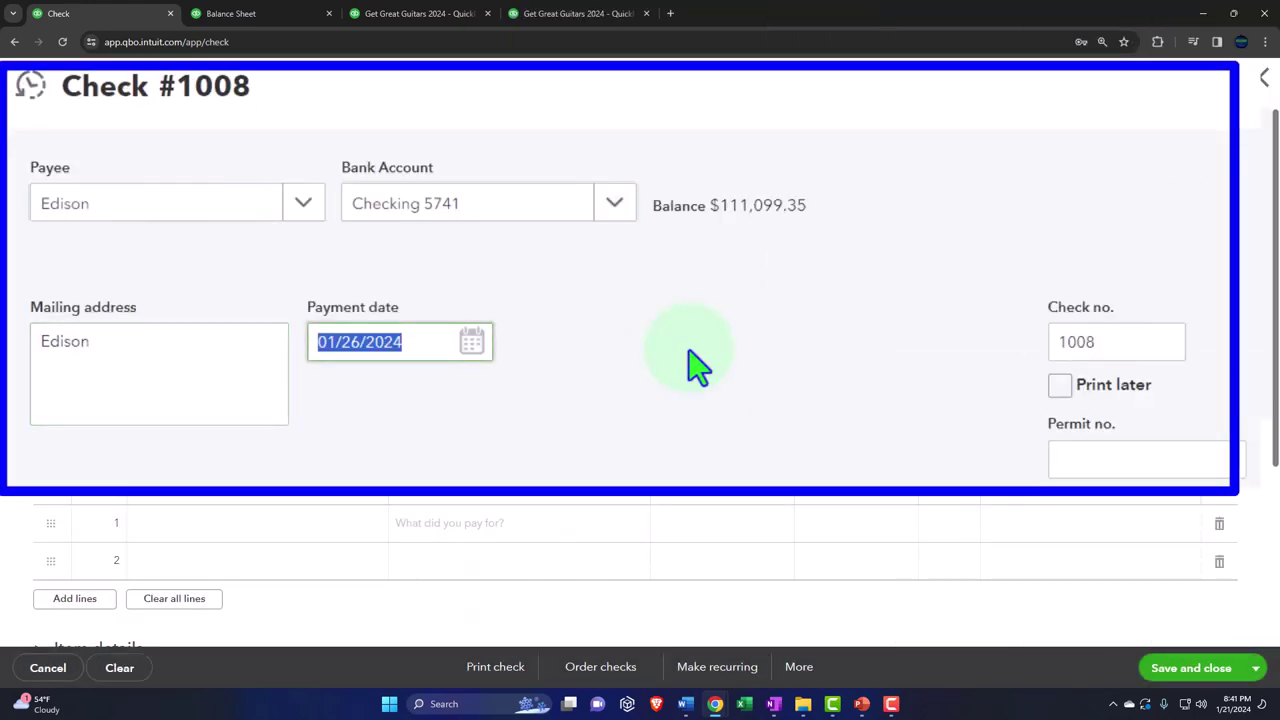
{"action": "key", "text": "Tab"}
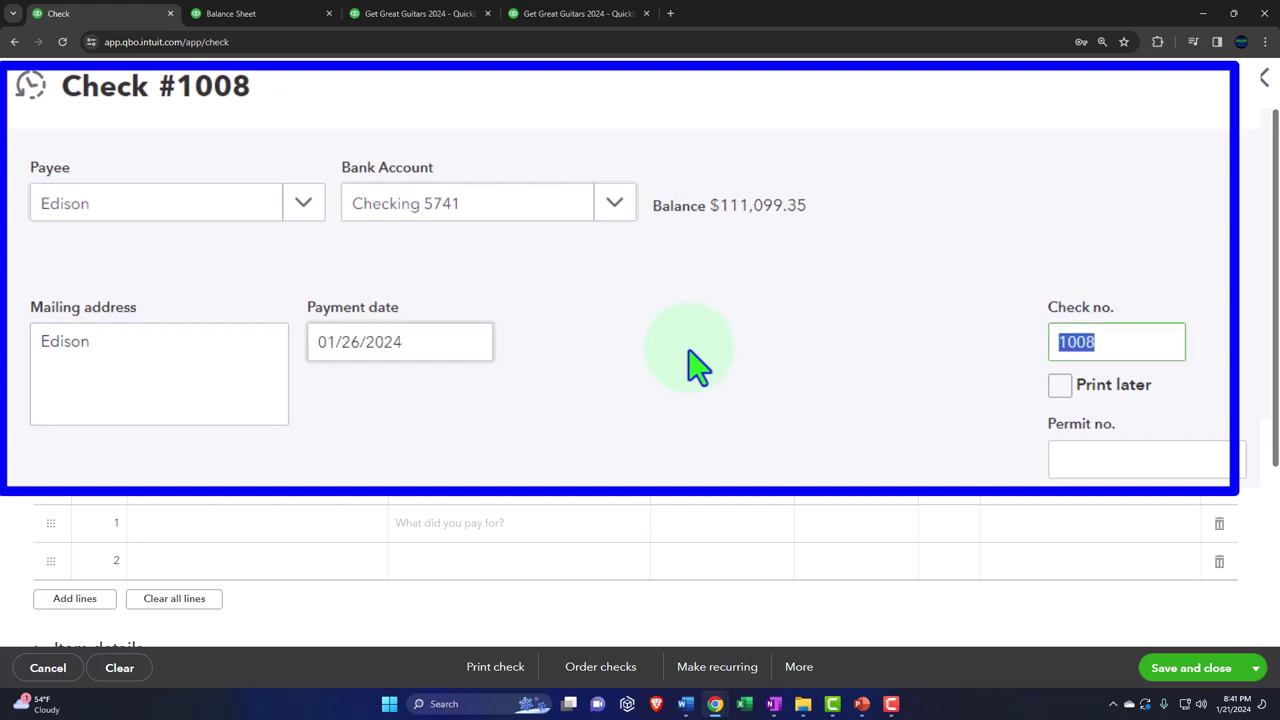
{"action": "key", "text": "Tab"}
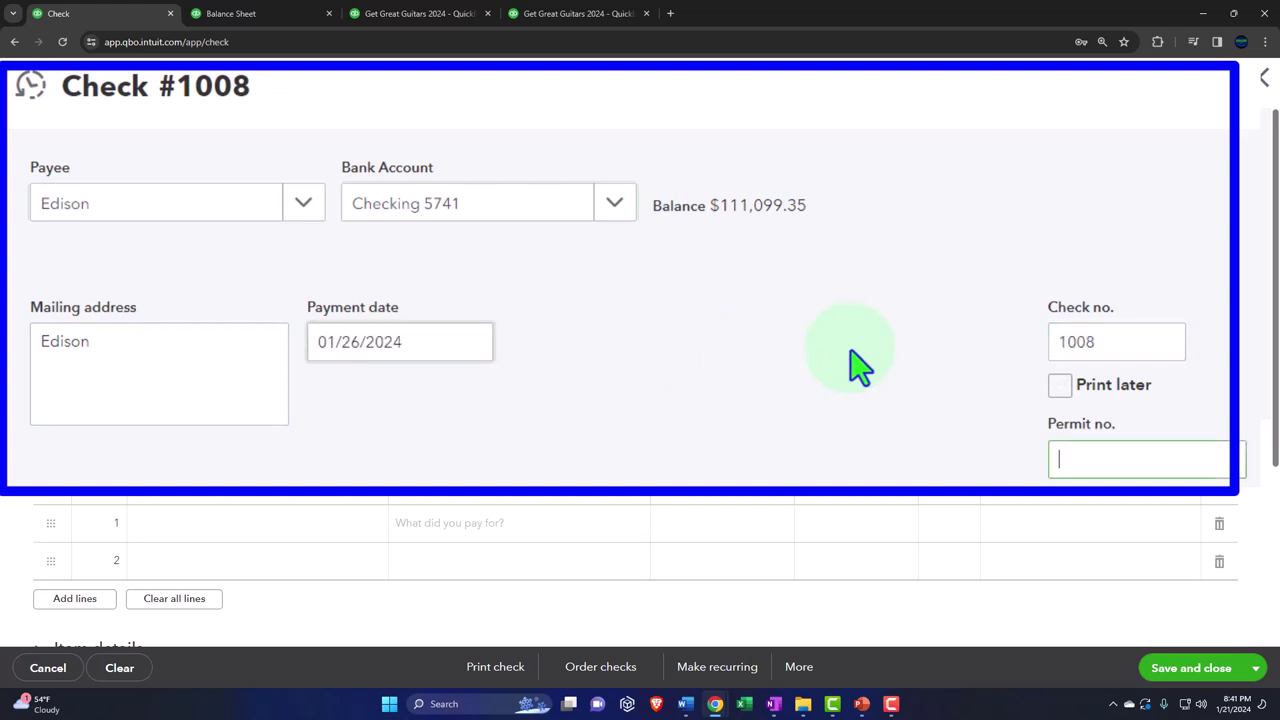
{"action": "key", "text": "Tab"}
{"action": "scroll", "coordinate": [586, 271], "scroll_direction": "down", "scroll_amount": 1}
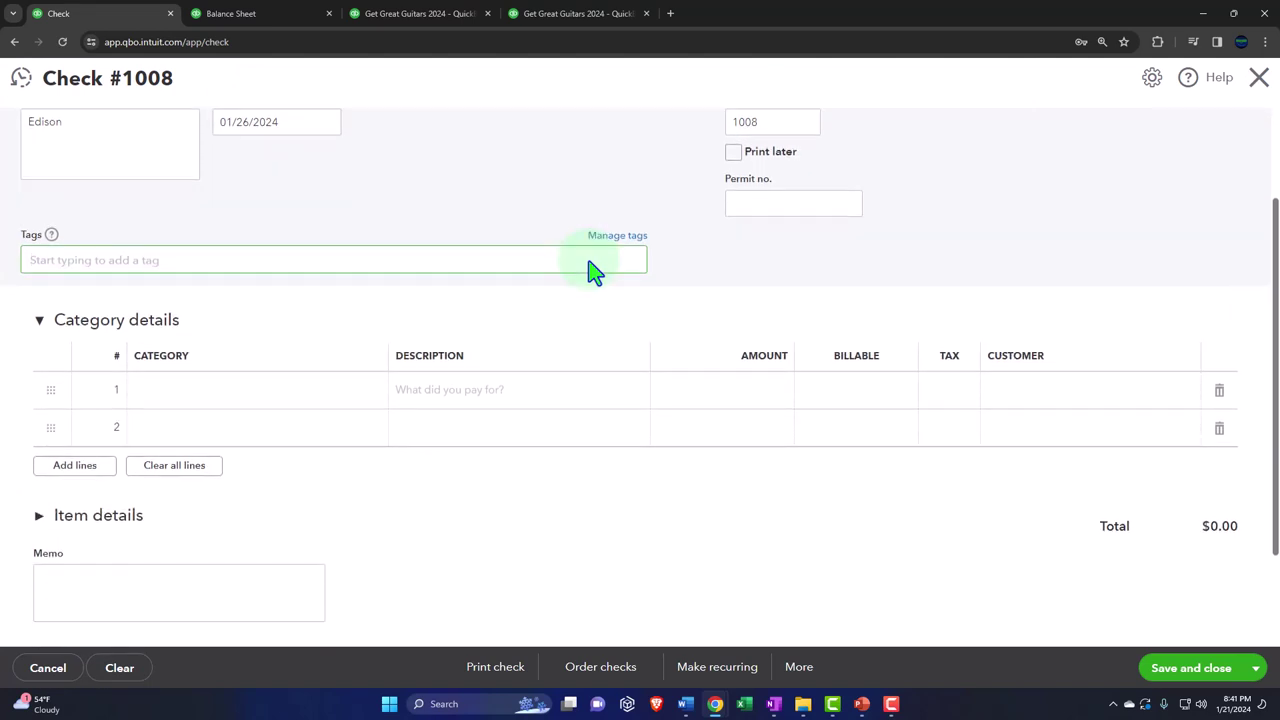
{"action": "key", "text": "Tab"}
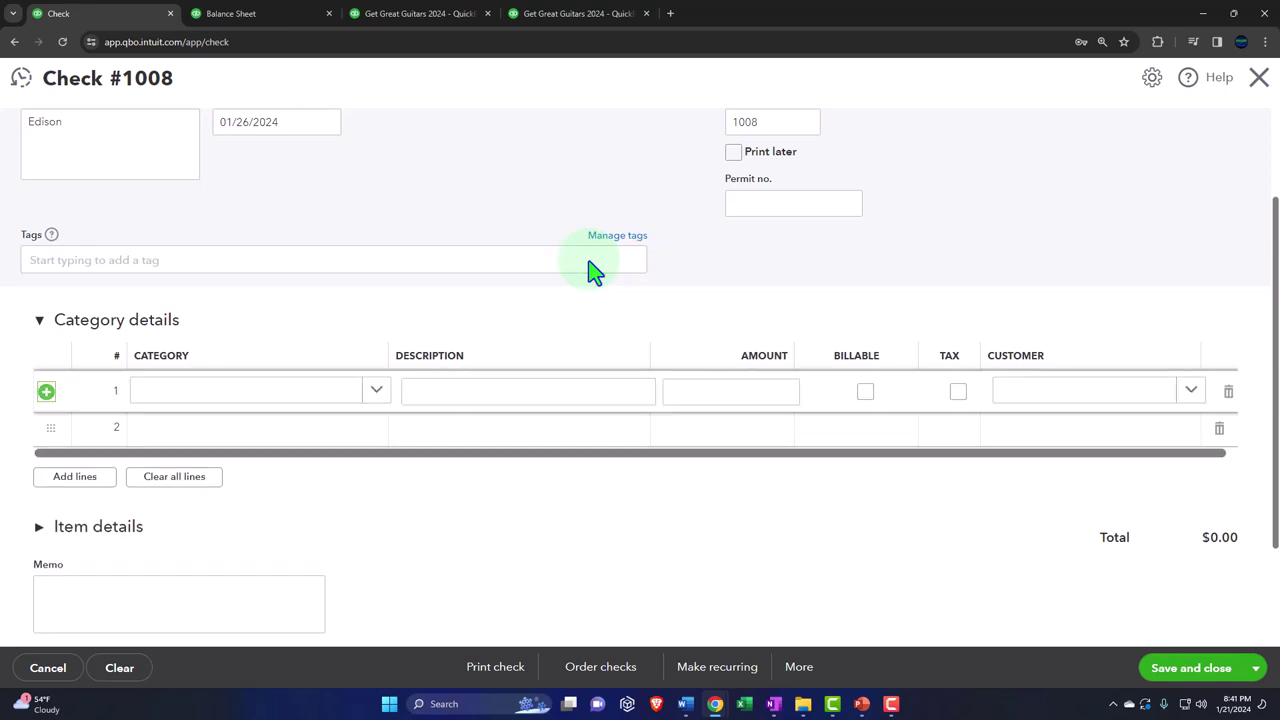
{"action": "key", "text": "Tab"}
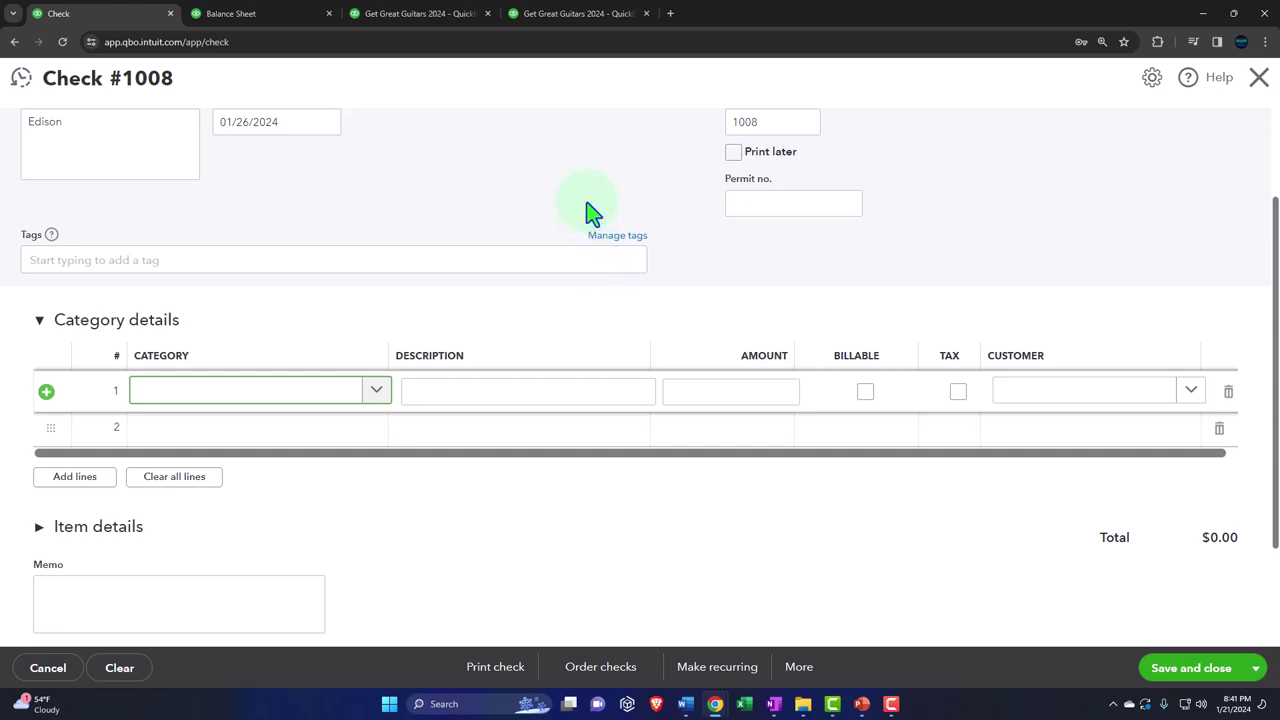
- Duplicate the check page in a new browser tab, close its blank check, and open the chart of accounts there
{"action": "right_click", "coordinate": [123, 17]}
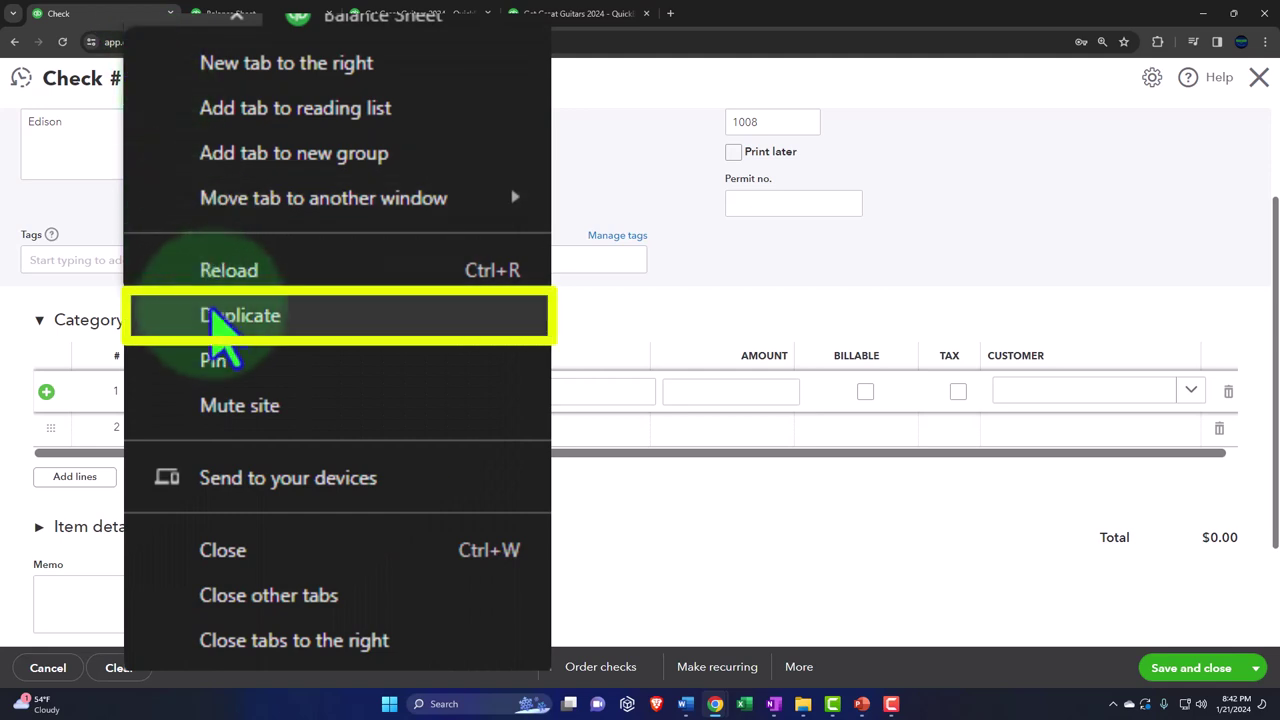
{"action": "left_click", "coordinate": [225, 318]}
{"action": "left_click_drag", "start_coordinate": [248, 30], "coordinate": [103, 22]}
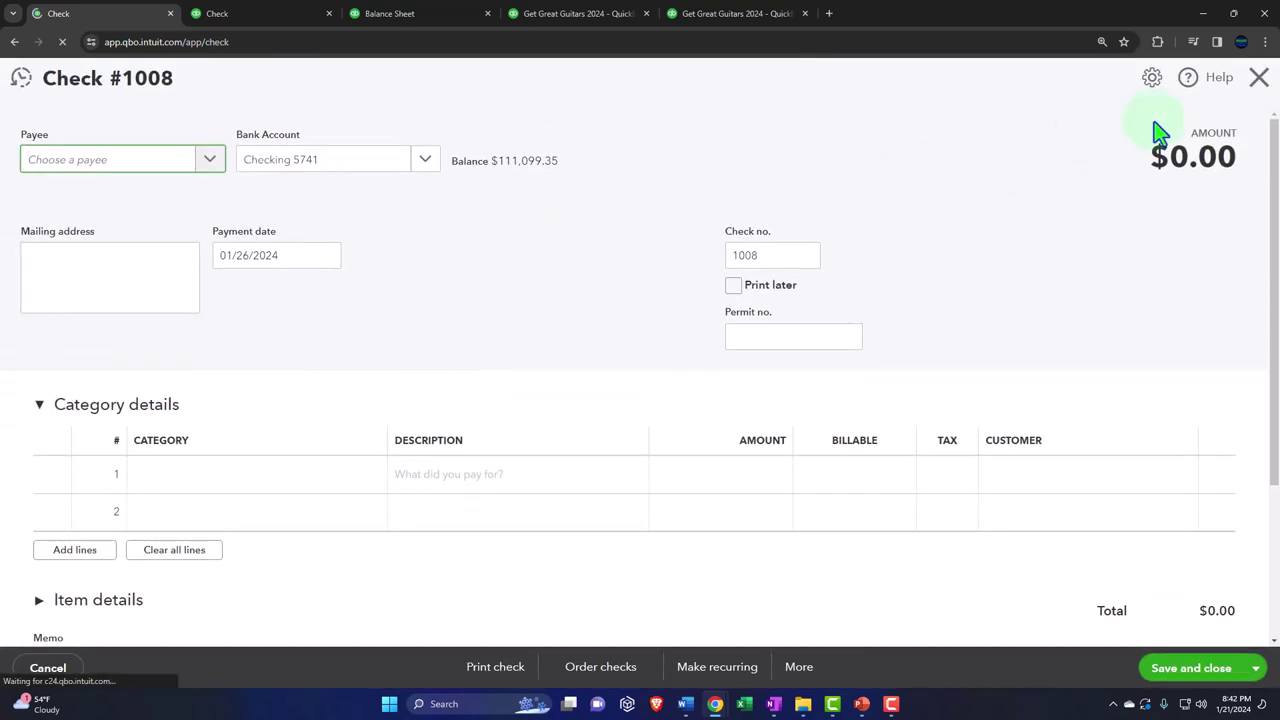
{"action": "left_click", "coordinate": [1259, 85]}
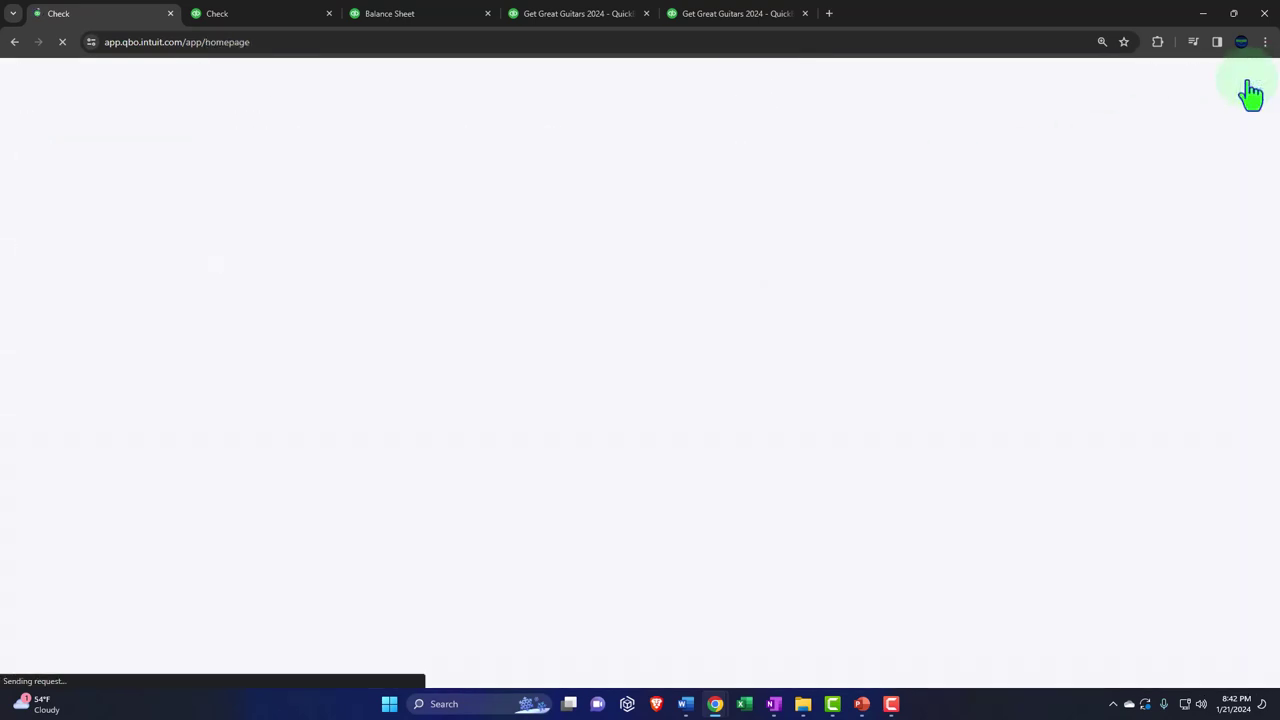
{"action": "mouse_move", "coordinate": [105, 348]}
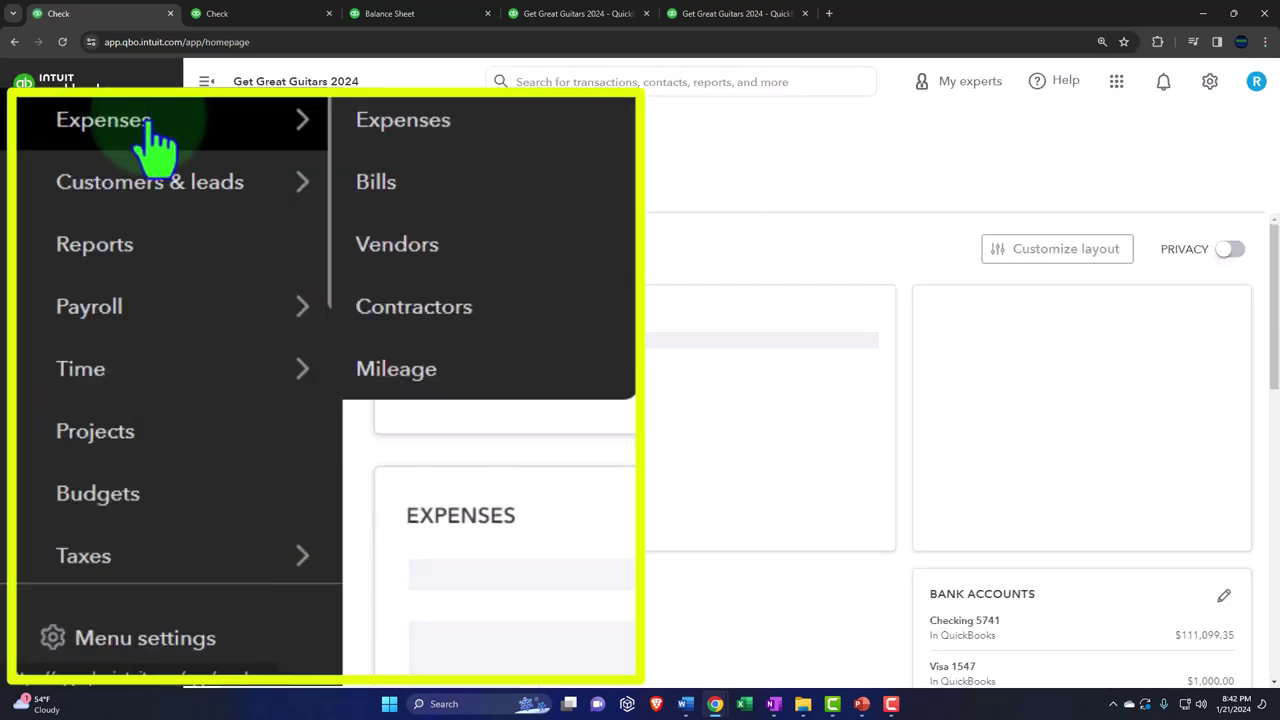
{"action": "left_click", "coordinate": [423, 366]}
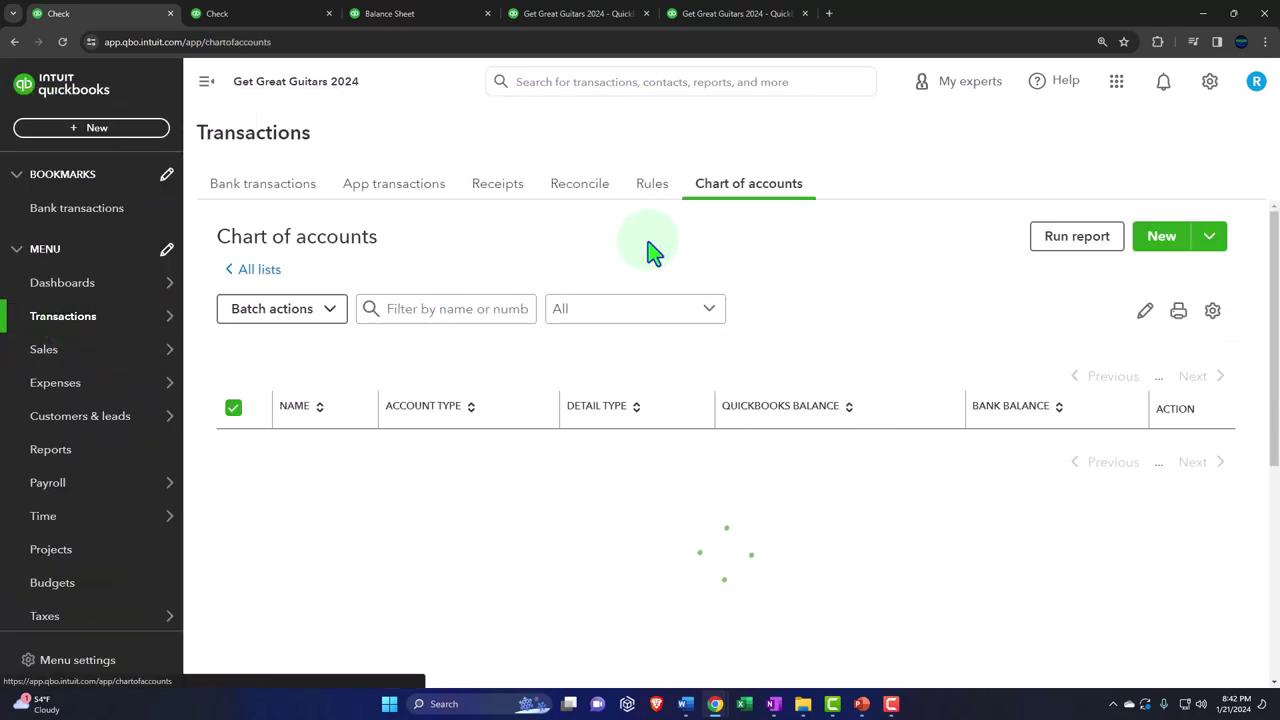
{"action": "left_click", "coordinate": [207, 84]}
- Look through both pages of the chart of accounts for the Utilities expense account and its sub-accounts
{"action": "scroll", "coordinate": [340, 490], "scroll_direction": "down", "scroll_amount": 3}
{"action": "scroll", "coordinate": [343, 494], "scroll_direction": "down", "scroll_amount": 12}
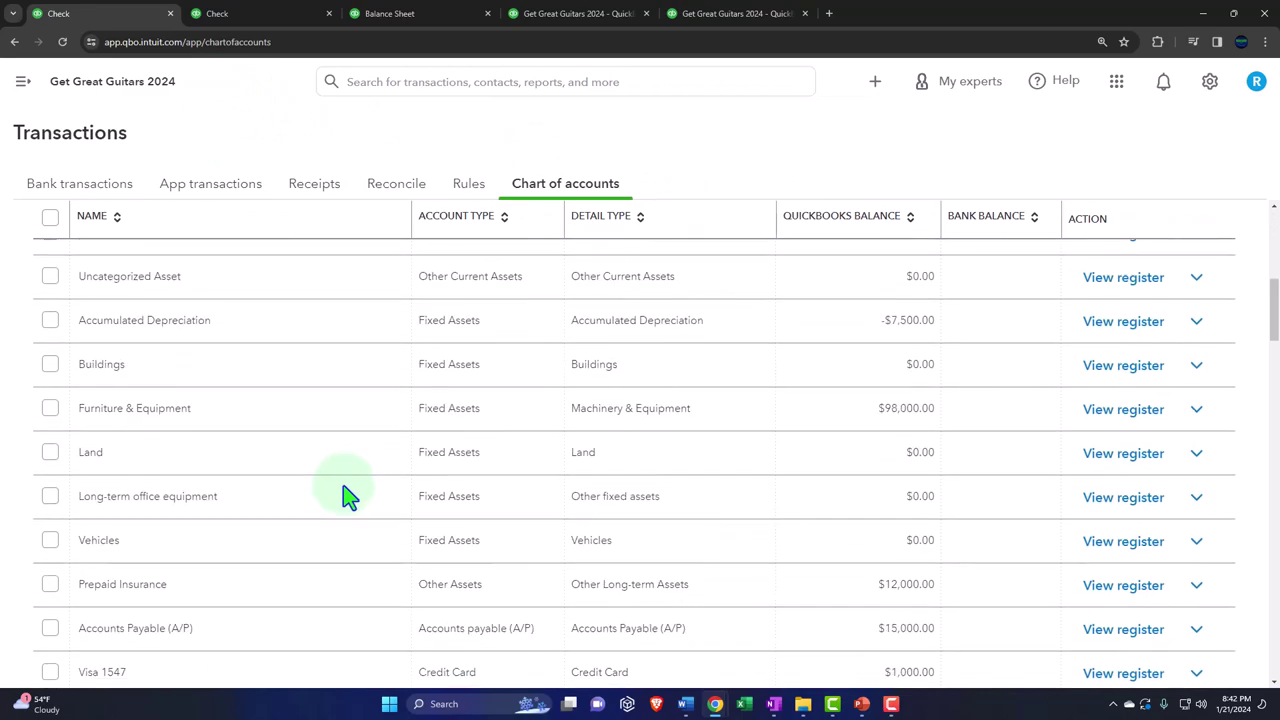
{"action": "scroll", "coordinate": [440, 437], "scroll_direction": "down", "scroll_amount": 15}
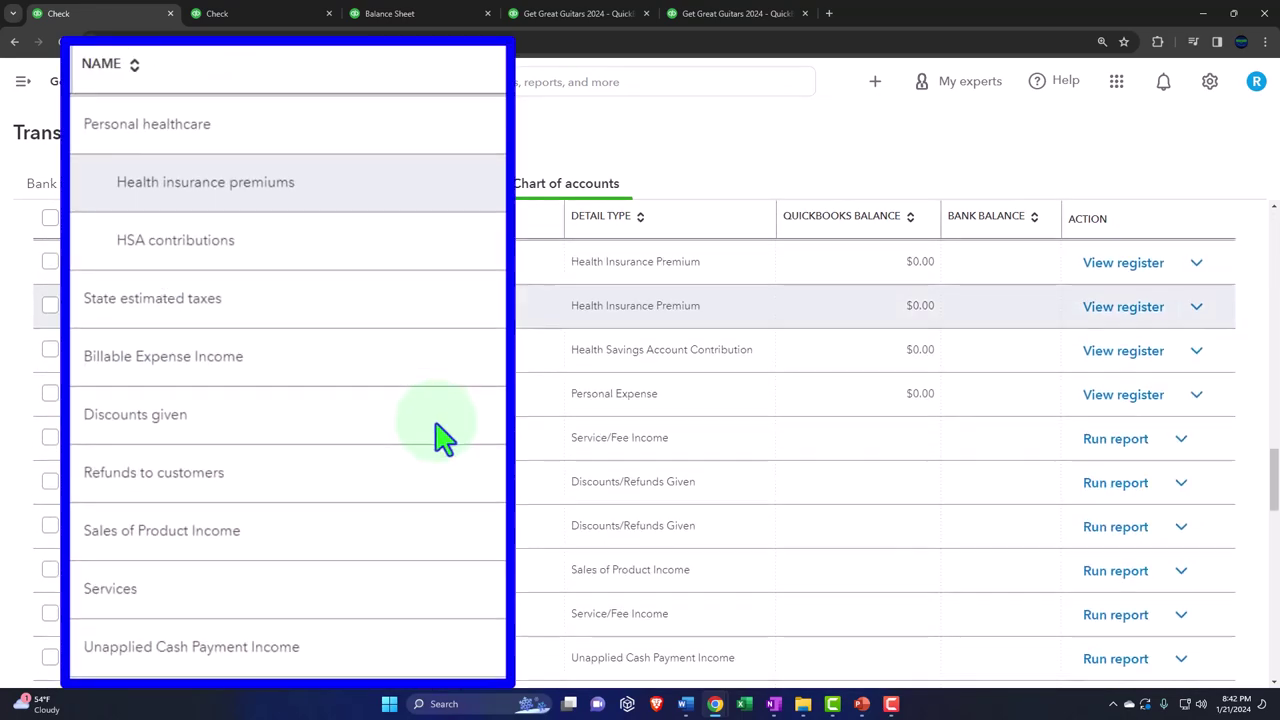
{"action": "scroll", "coordinate": [455, 455], "scroll_direction": "down", "scroll_amount": 1}
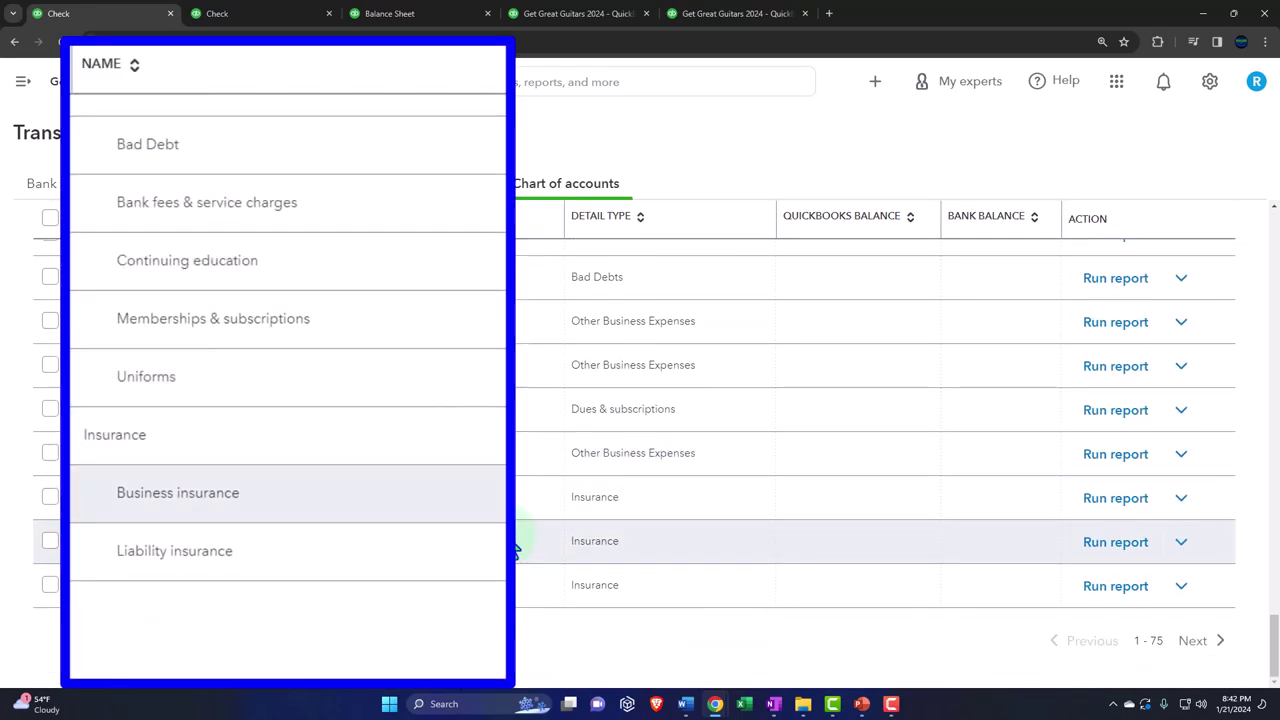
{"action": "left_click", "coordinate": [1207, 642]}
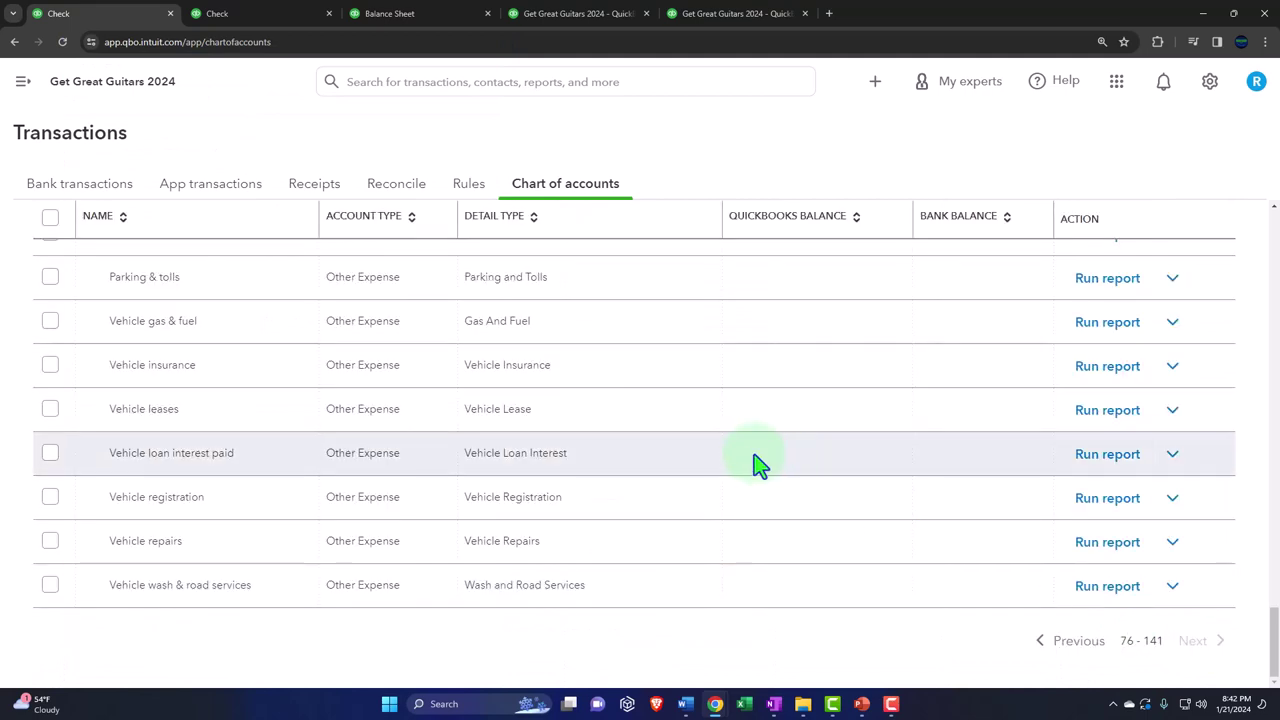
{"action": "scroll", "coordinate": [571, 514], "scroll_direction": "up", "scroll_amount": 2}
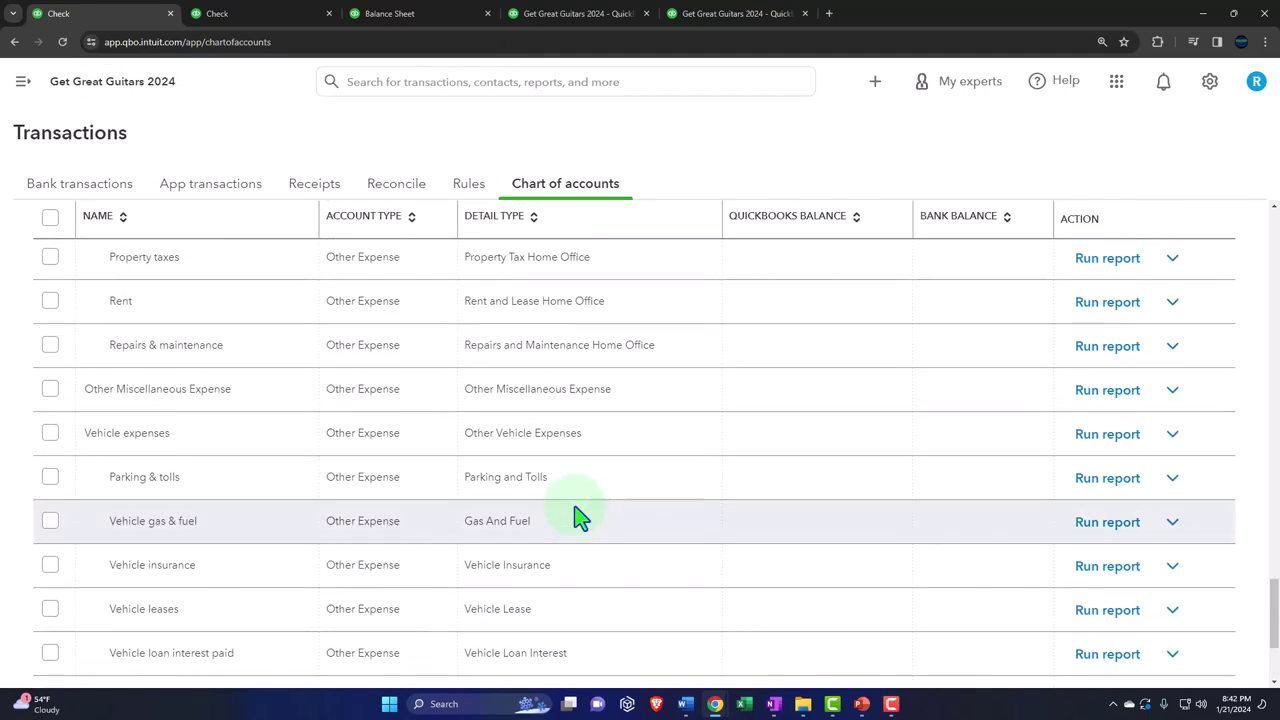
{"action": "scroll", "coordinate": [578, 515], "scroll_direction": "down", "scroll_amount": 2}
{"action": "scroll", "coordinate": [578, 513], "scroll_direction": "up", "scroll_amount": 10}
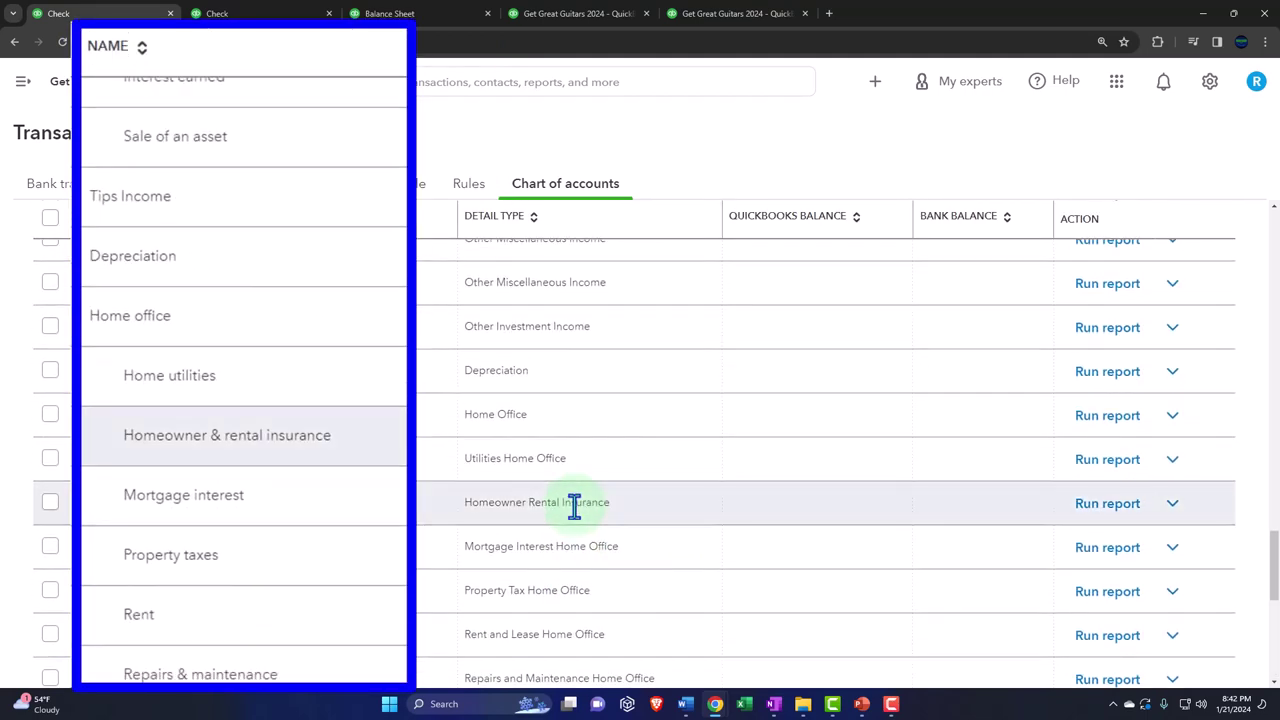
{"action": "scroll", "coordinate": [573, 508], "scroll_direction": "up", "scroll_amount": 6}
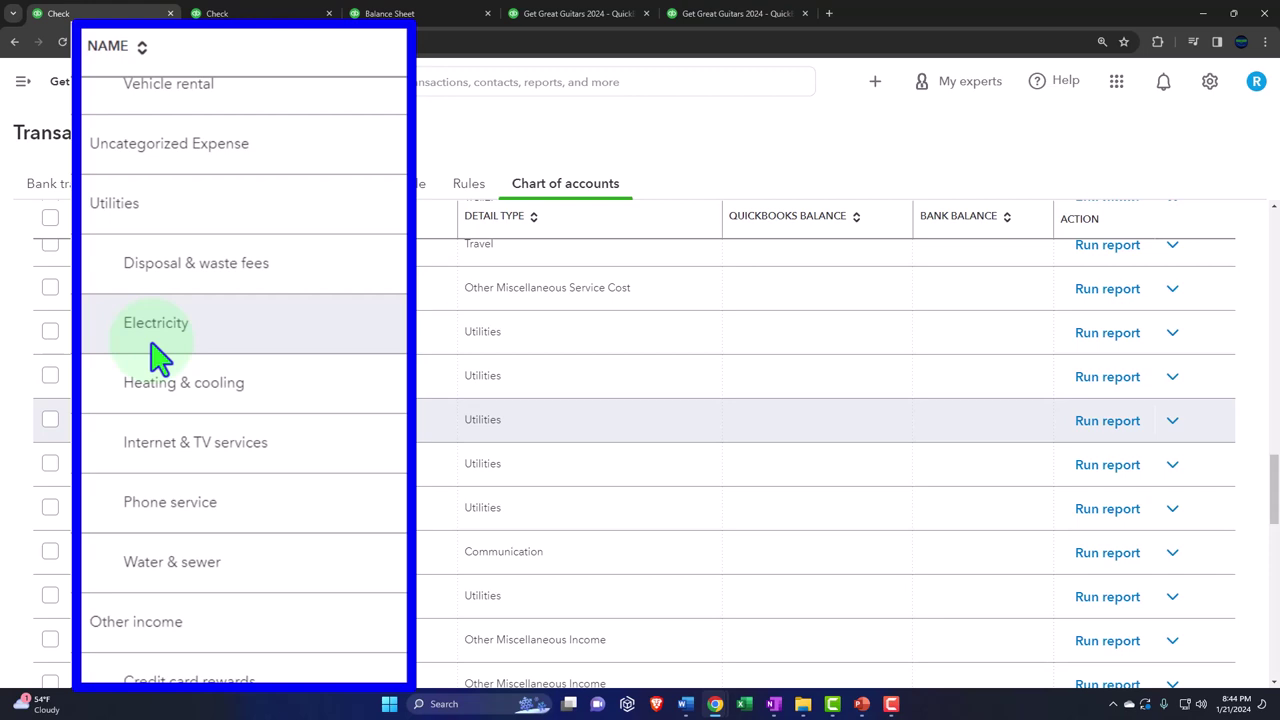
- Return to the Edison check and set the first line's category to Utilities
{"action": "left_click", "coordinate": [264, 14]}
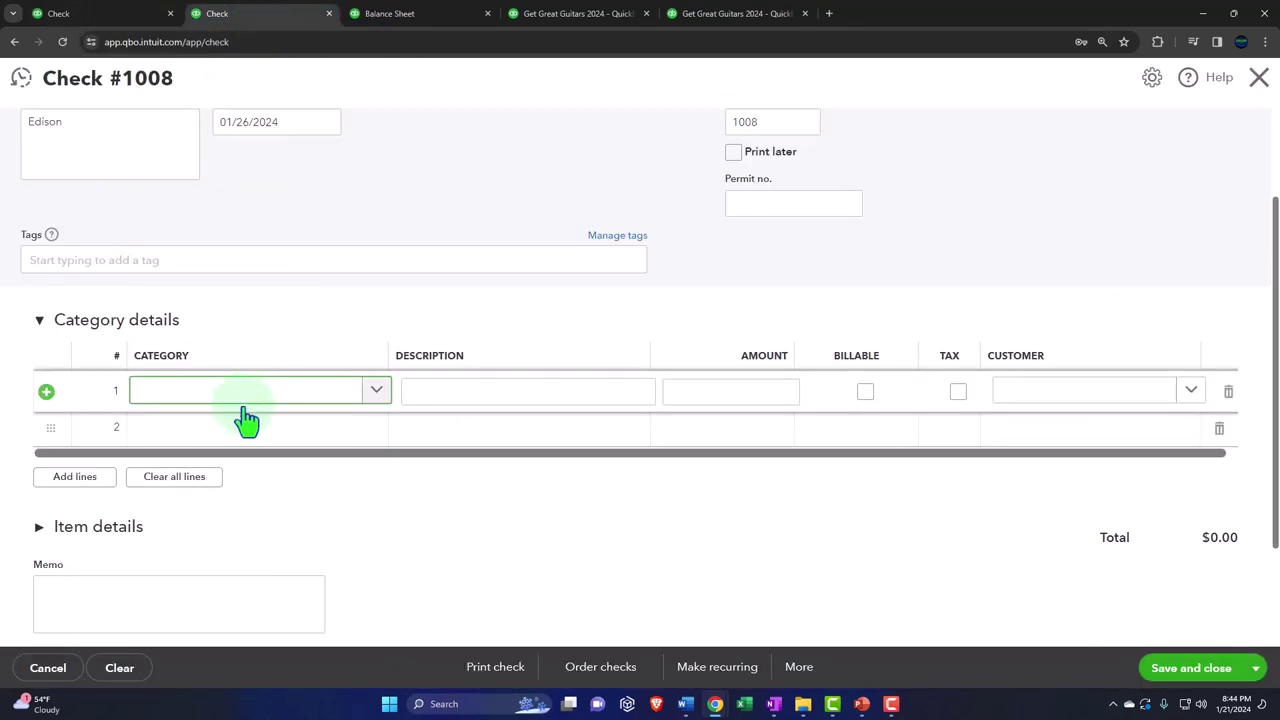
{"action": "type", "text": "U"}
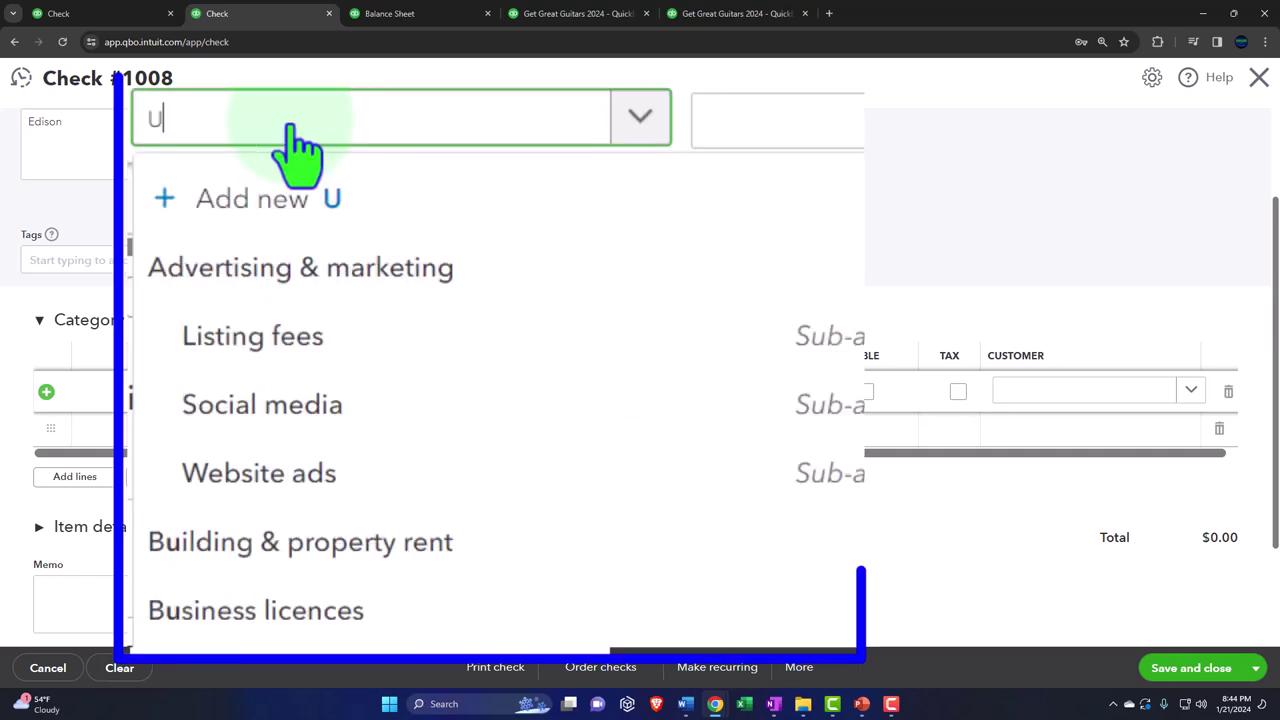
{"action": "type", "text": "t"}
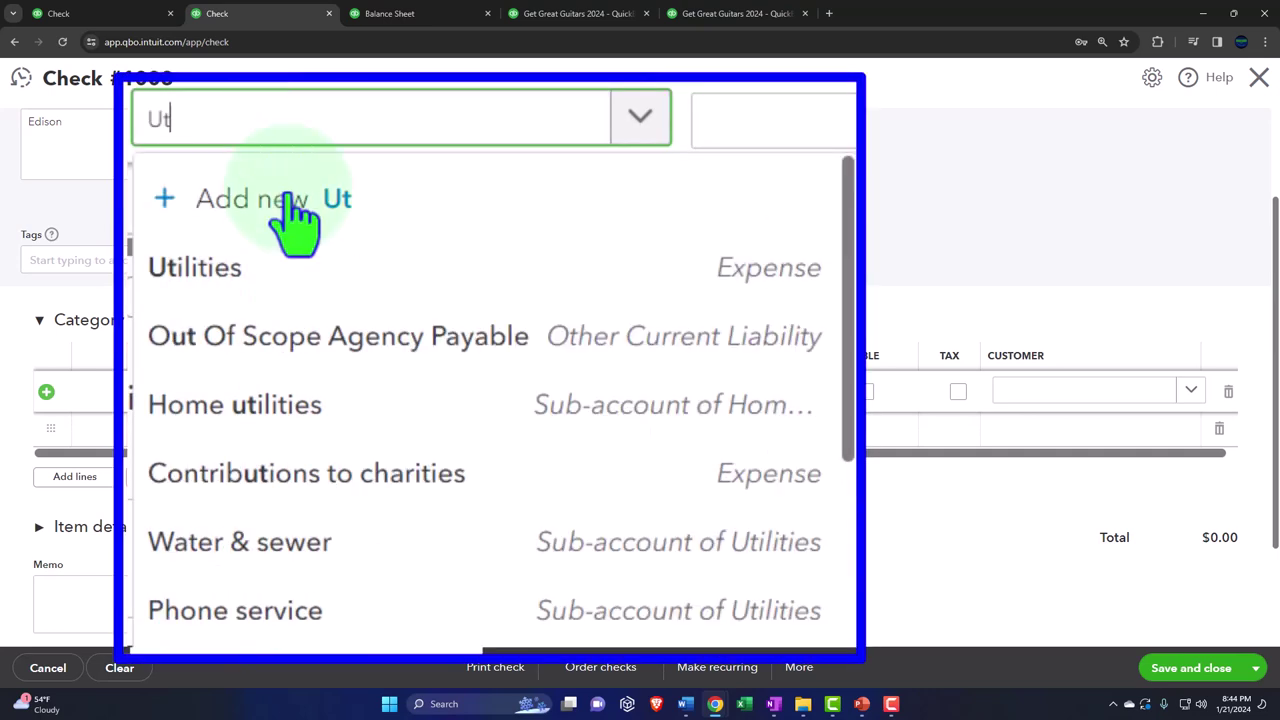
{"action": "left_click", "coordinate": [190, 474]}
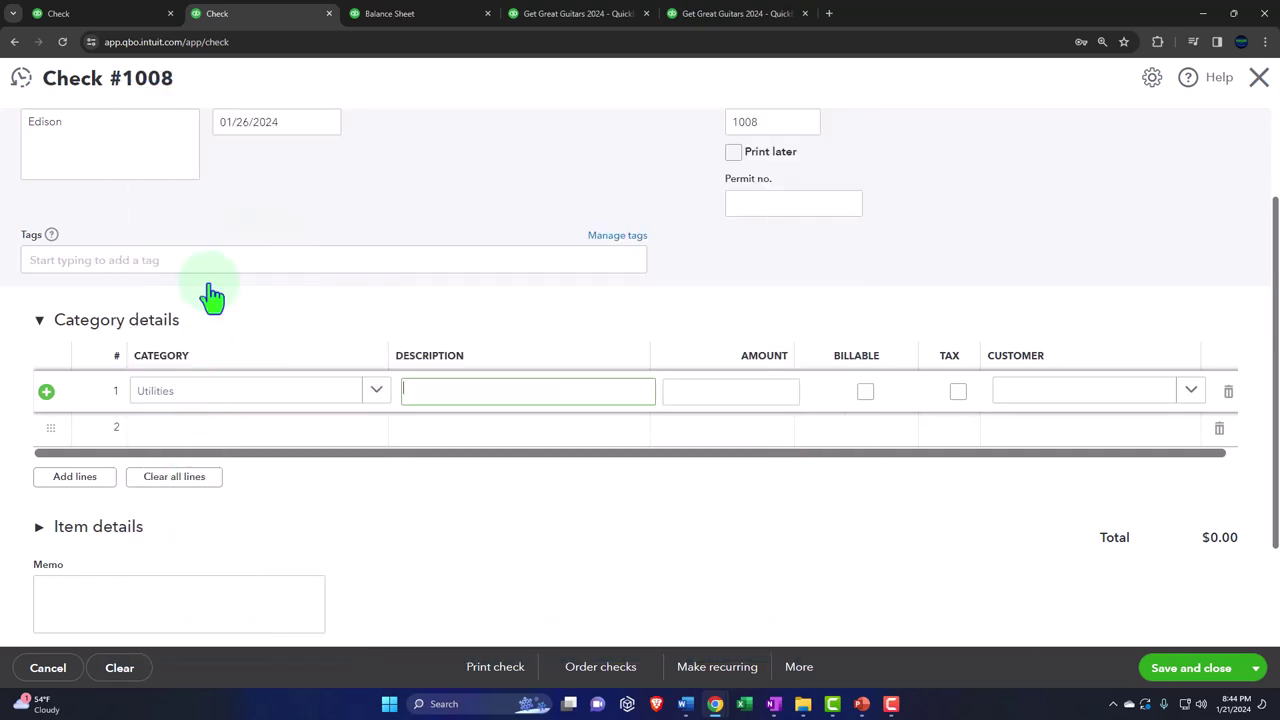
- Compare the Utilities sub-accounts in the chart of accounts with the check's category choices, keeping Utilities on the line
{"action": "left_click", "coordinate": [116, 17]}
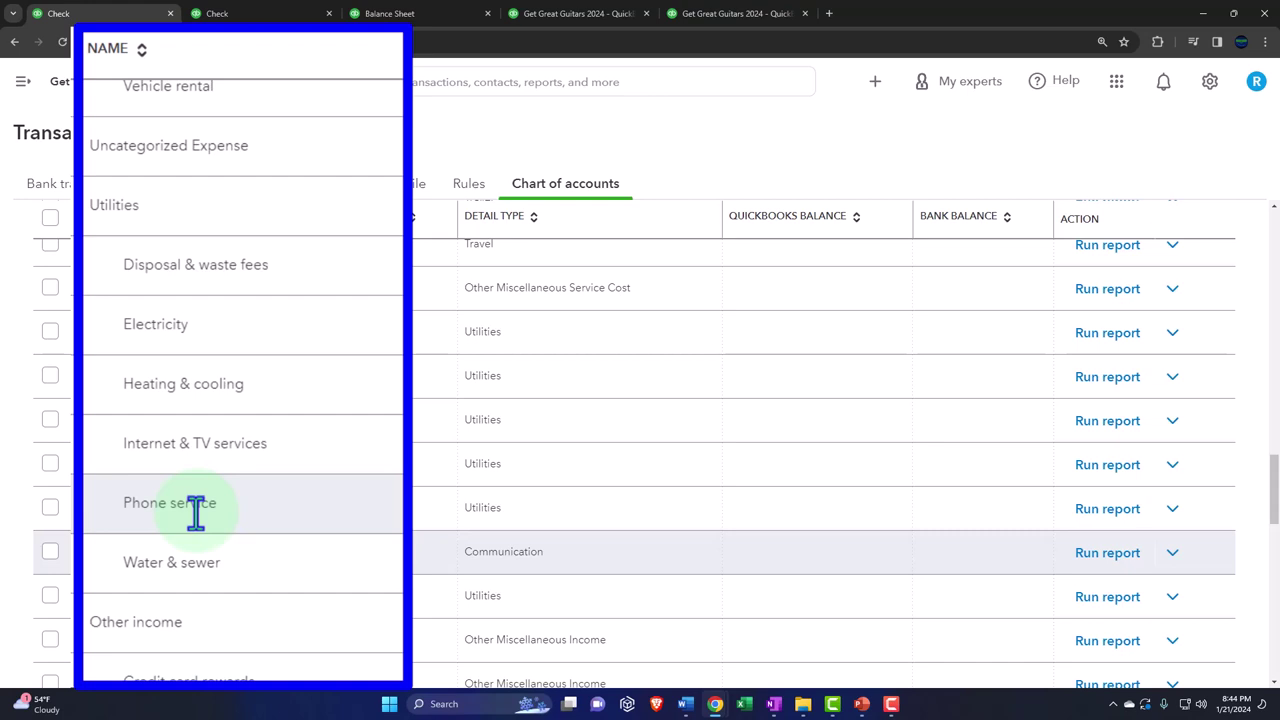
{"action": "left_click", "coordinate": [240, 17]}
{"action": "left_click", "coordinate": [262, 390]}
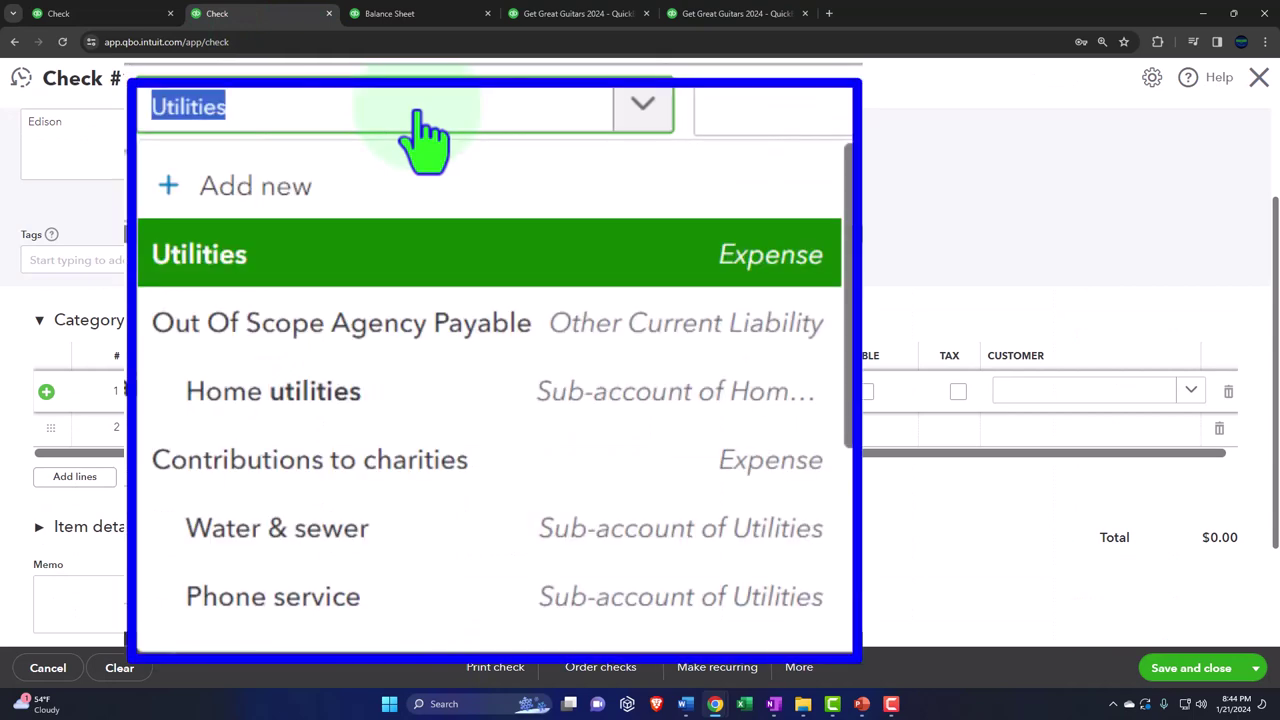
{"action": "key", "text": "Tab"}
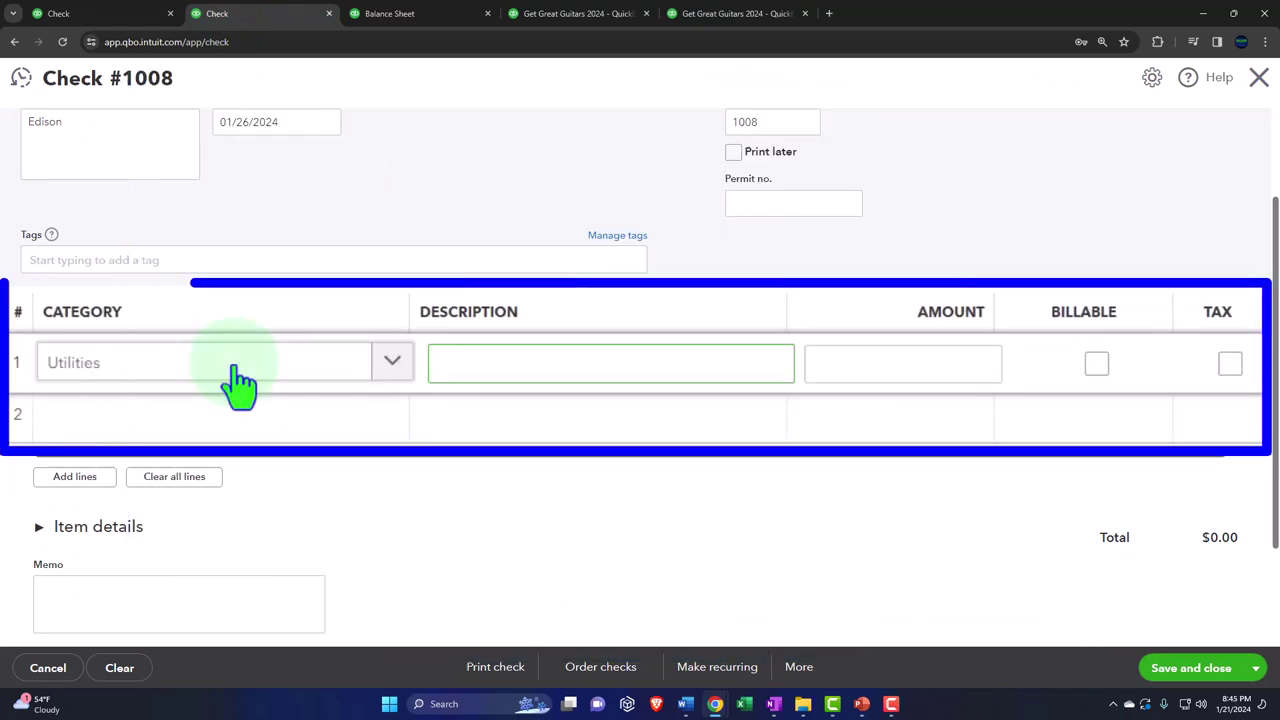
- Set the Utilities line's amount to 620, then save and close the Edison check
{"action": "key", "text": "Tab"}
{"action": "type", "text": "620"}
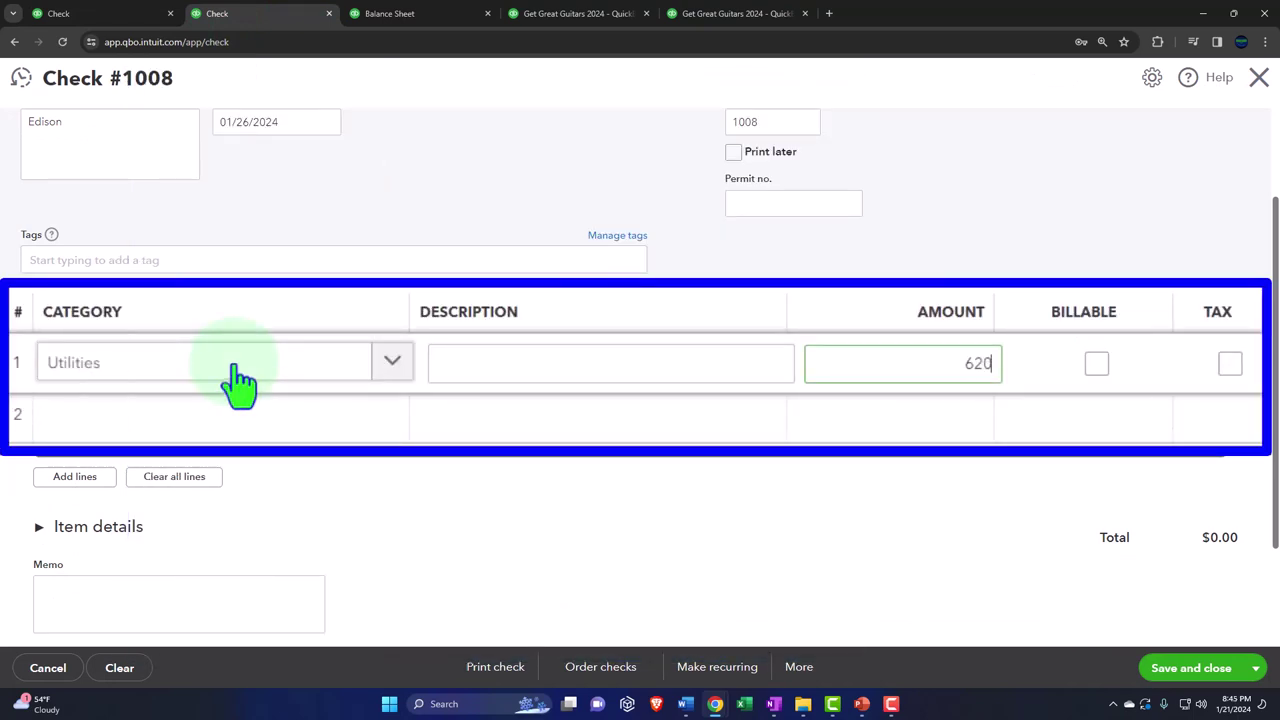
{"action": "key", "text": "Tab"}
{"action": "key", "text": "Tab"}
{"action": "key", "text": "Tab"}
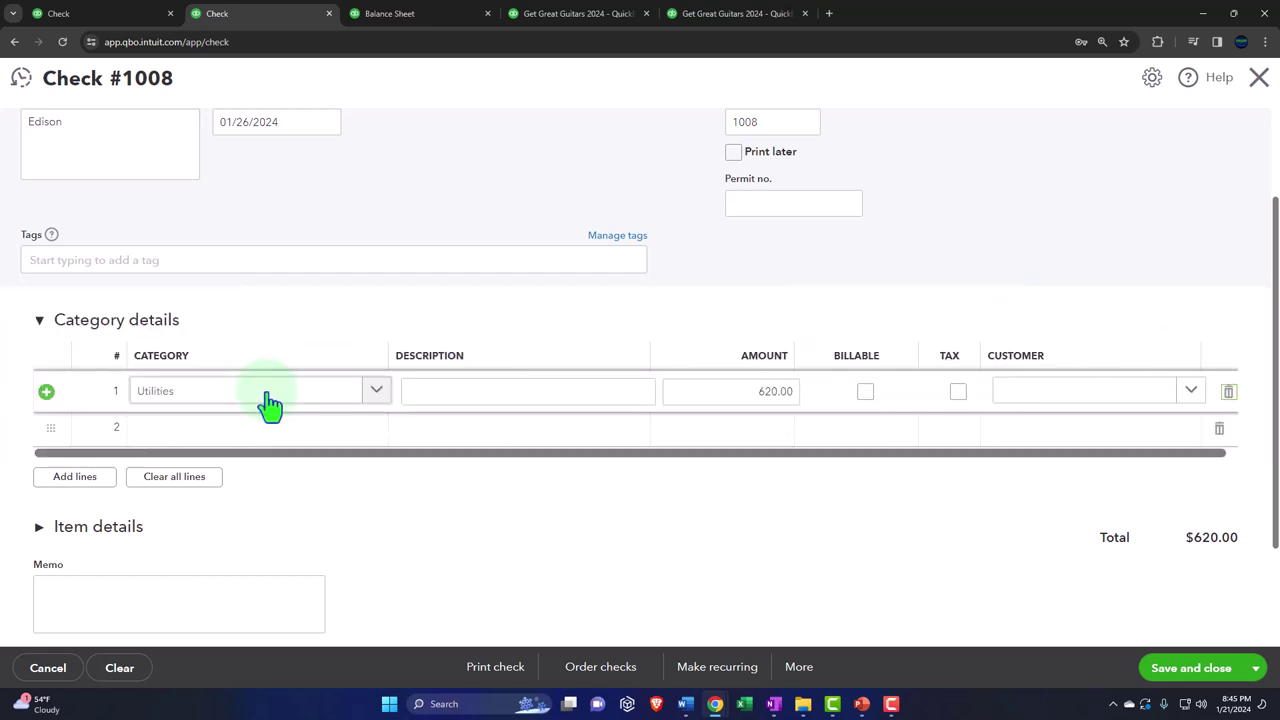
{"action": "key", "text": "Tab"}
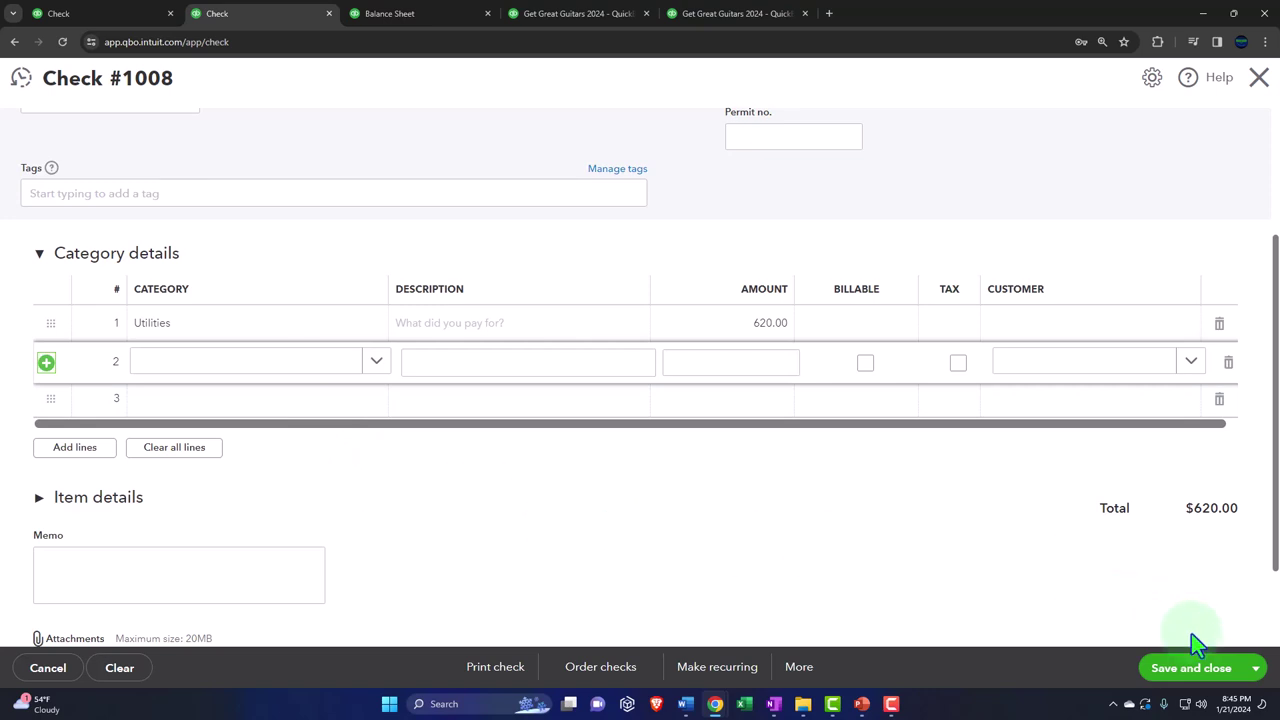
{"action": "left_click", "coordinate": [1192, 664]}
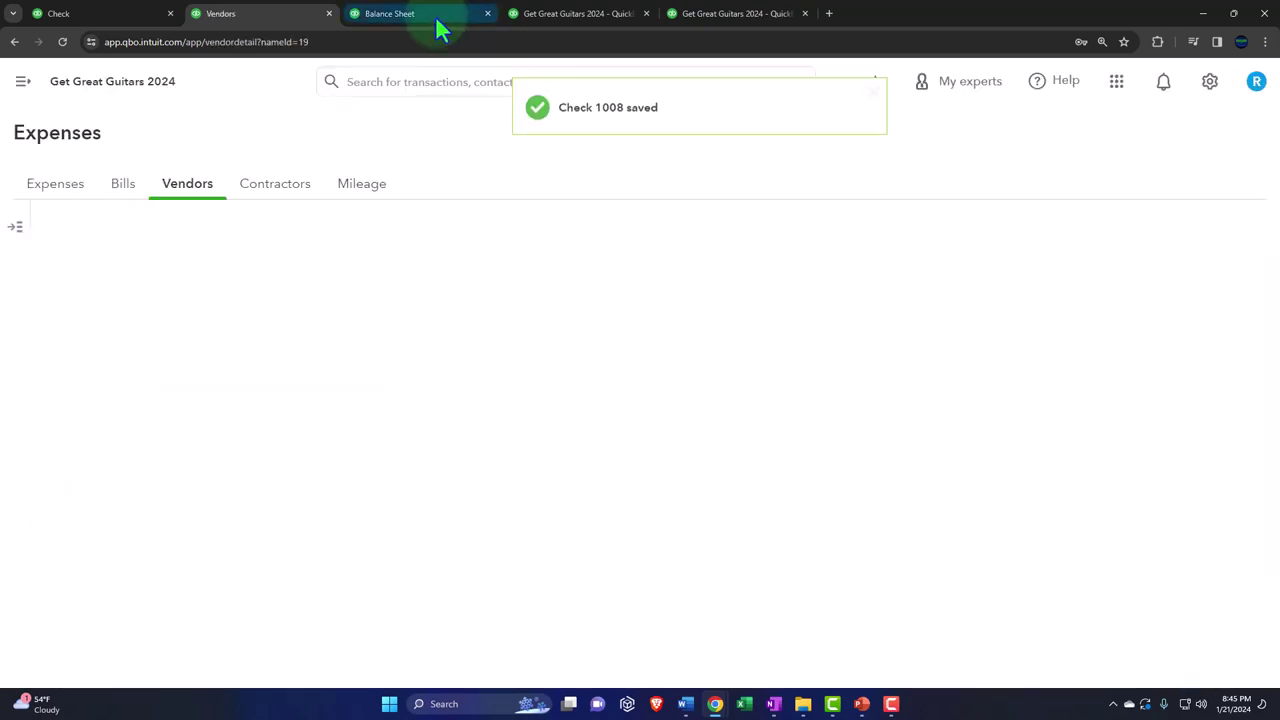
- Open the Checking 5741 transaction detail from the balance sheet, review the Edison check there, and return to the report
{"action": "left_click", "coordinate": [435, 15]}
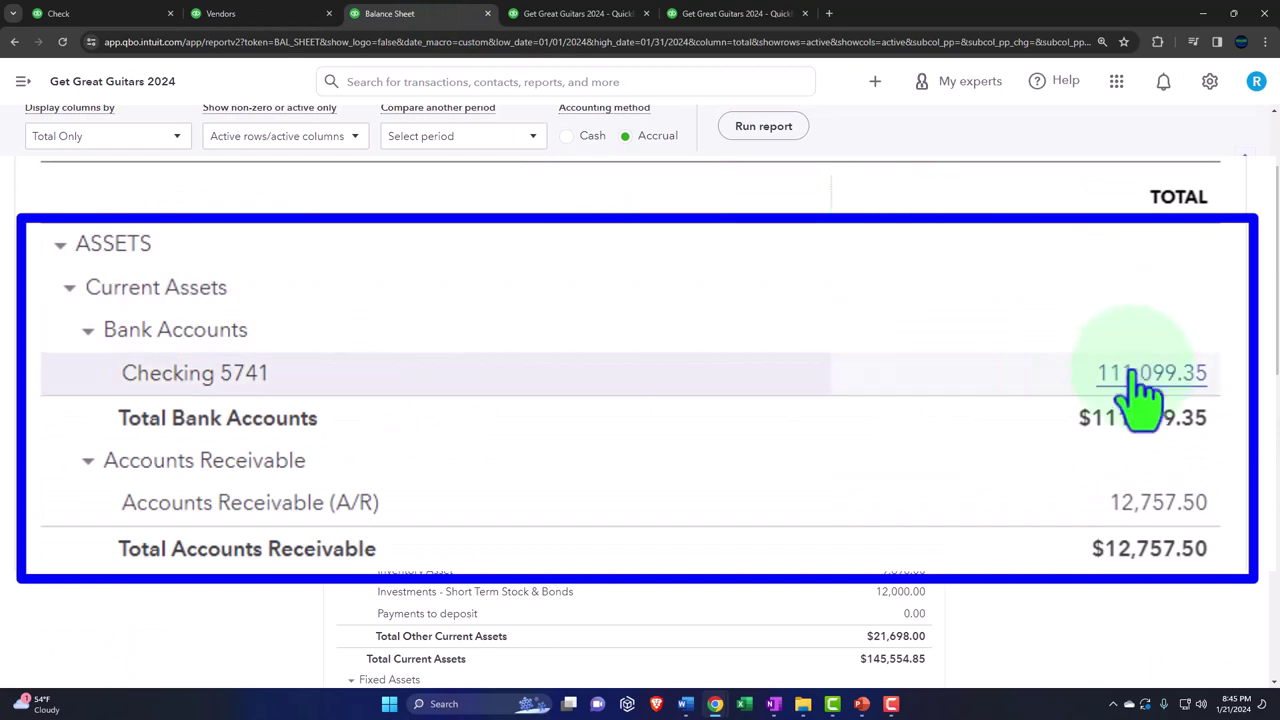
{"action": "left_click", "coordinate": [1135, 375]}
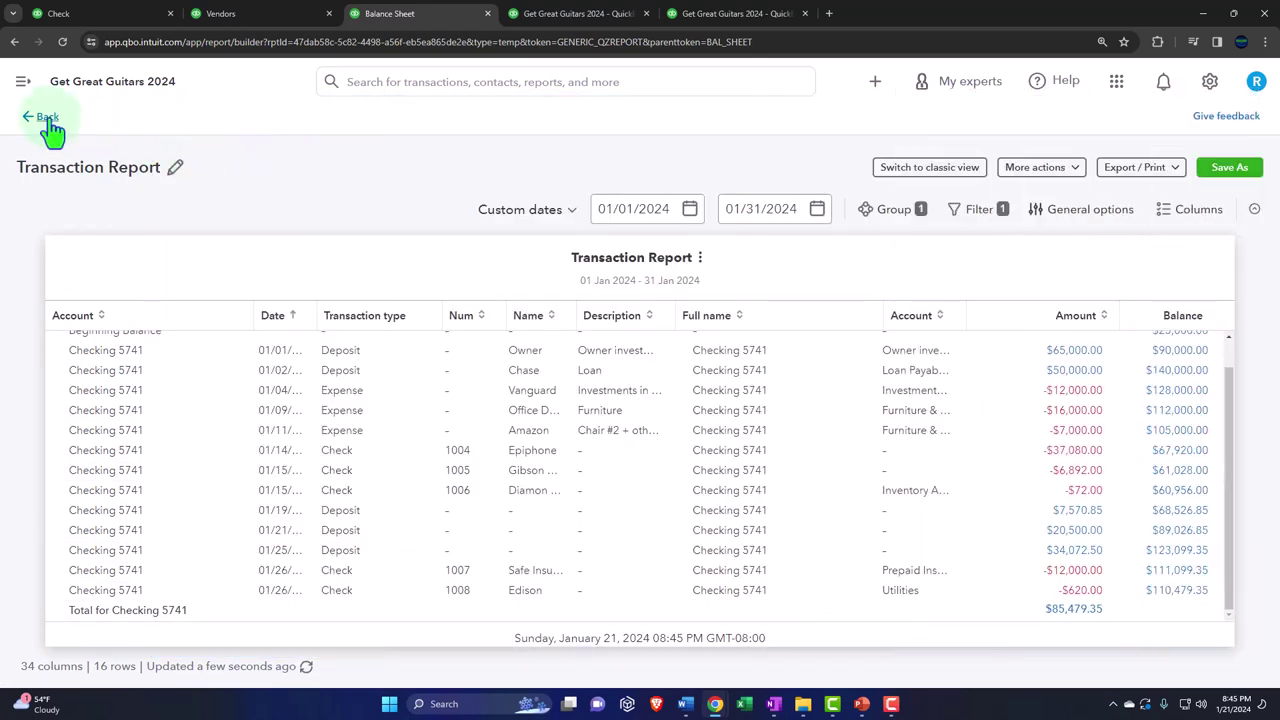
{"action": "left_click", "coordinate": [45, 118]}
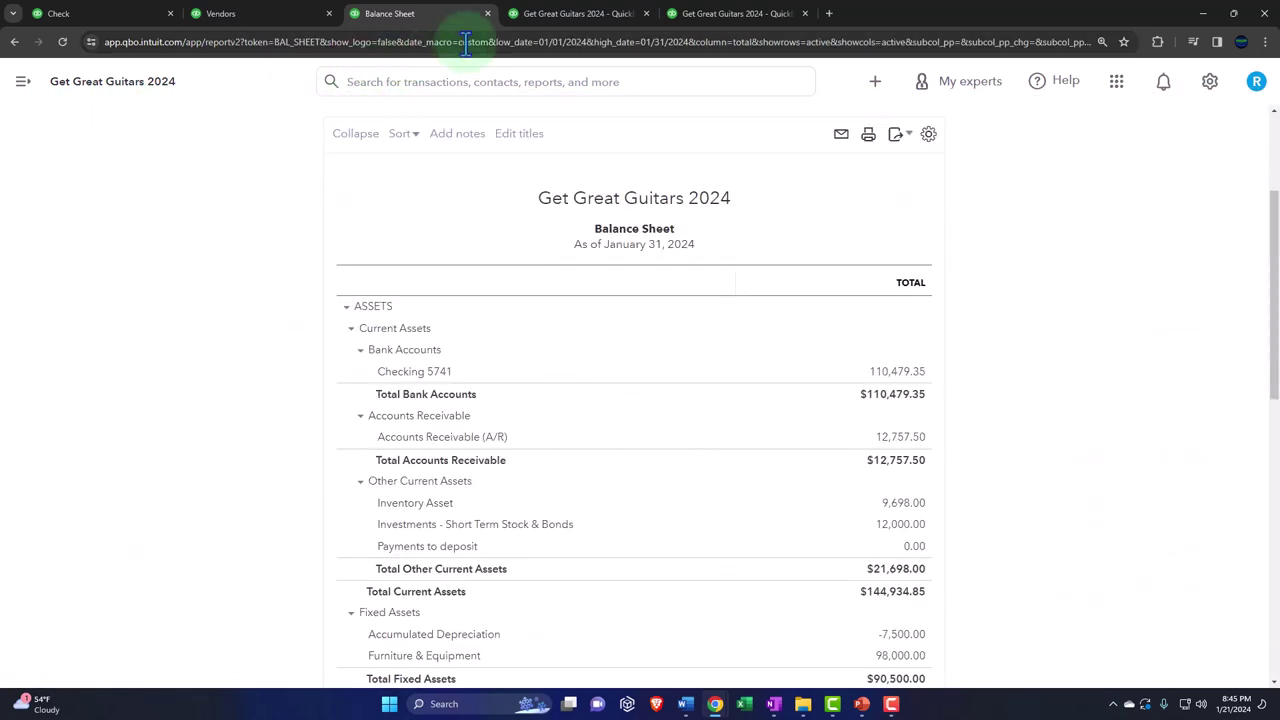
- Rerun the January 2024 Profit and Loss report and examine its Utilities expense and net income
{"action": "left_click", "coordinate": [546, 14]}
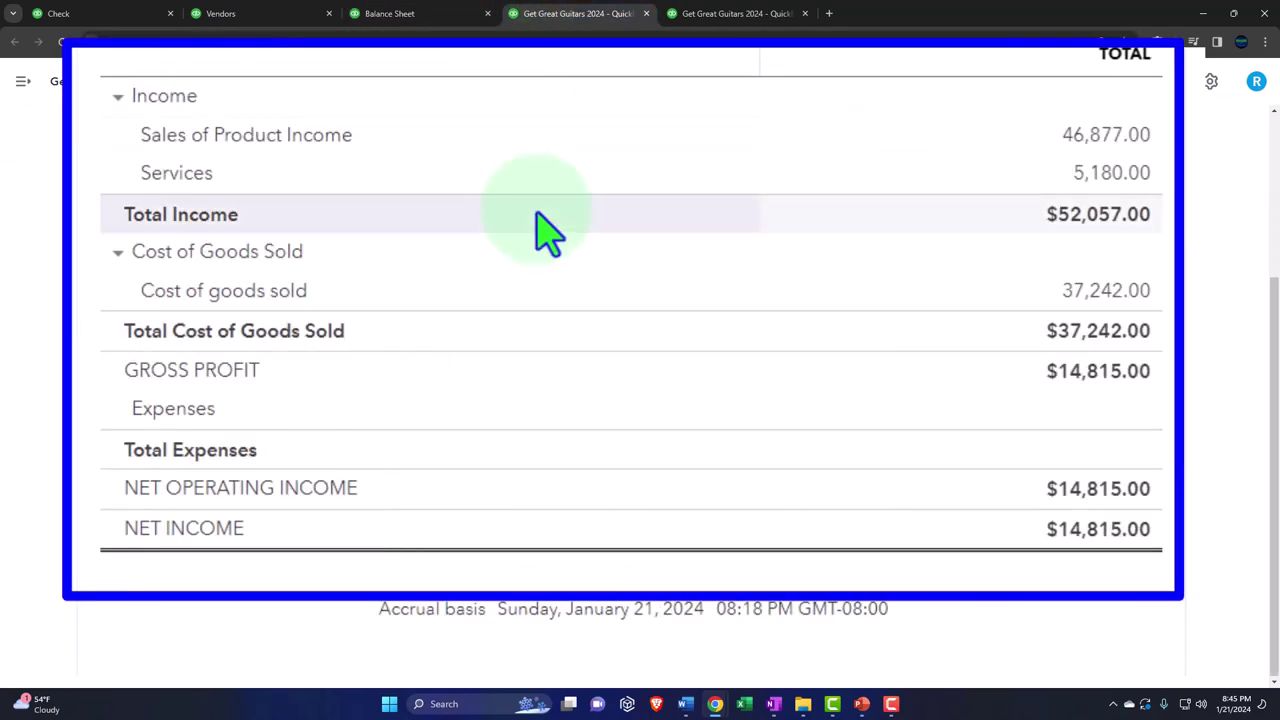
{"action": "scroll", "coordinate": [543, 229], "scroll_direction": "up", "scroll_amount": 5}
{"action": "left_click", "coordinate": [737, 251]}
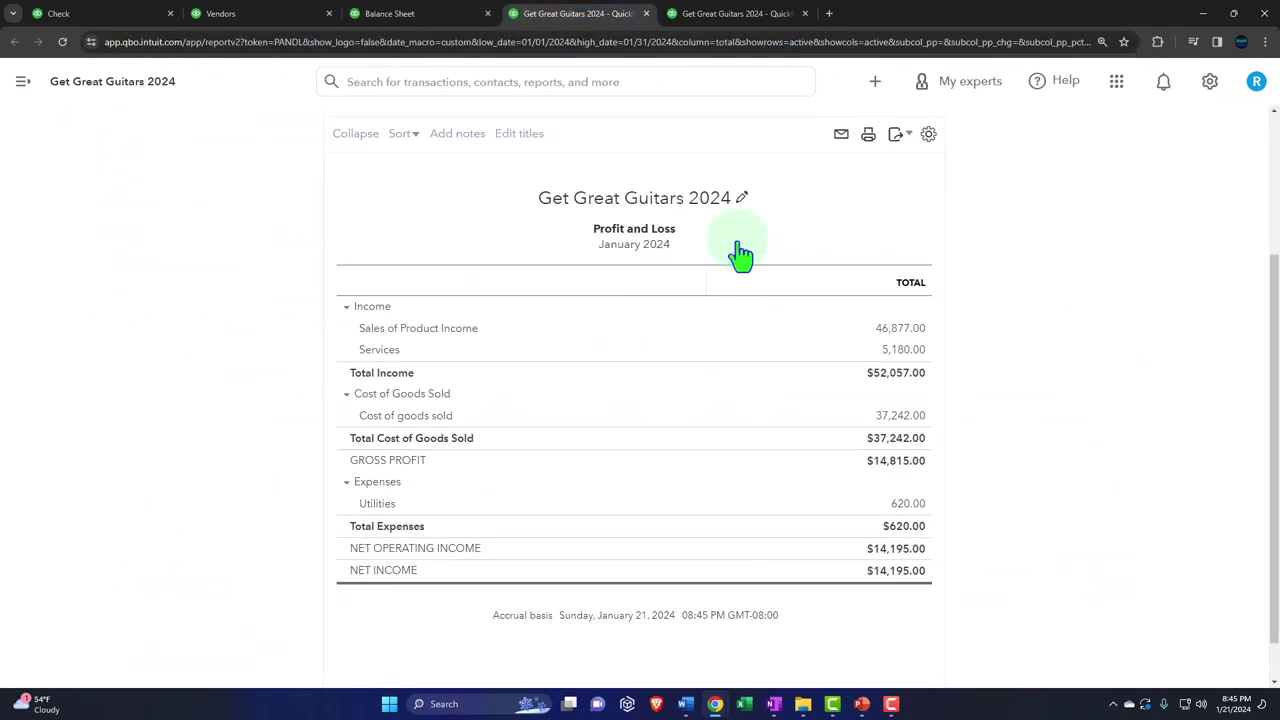
{"action": "key", "text": "ctrl+plus"}
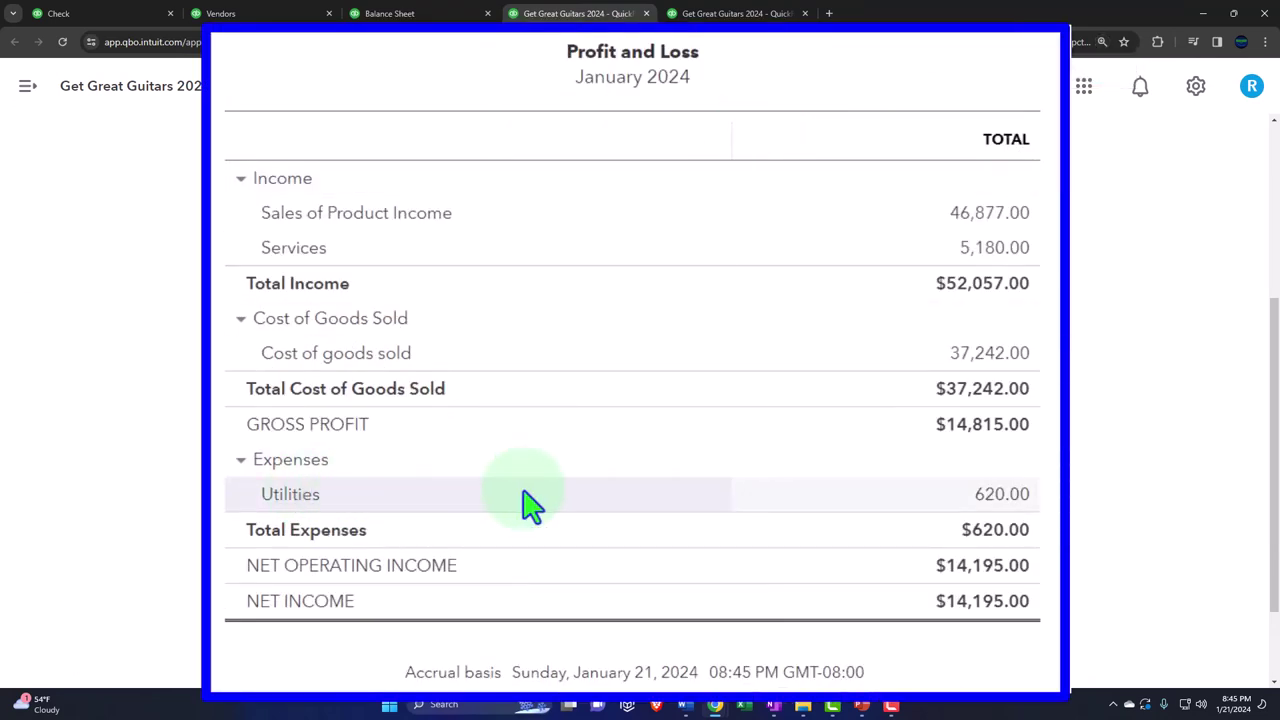
- Start a new check and add Verizon as a new vendor for its payee
{"action": "left_click", "coordinate": [1020, 496]}
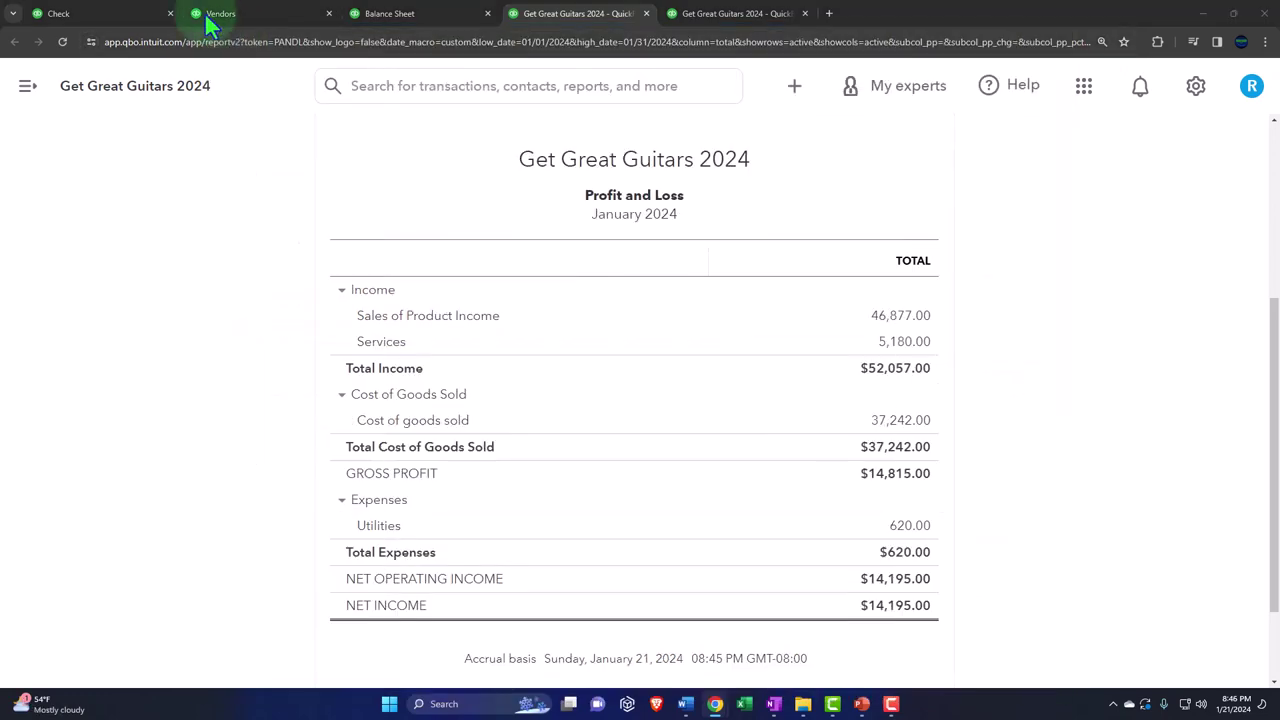
{"action": "left_click", "coordinate": [118, 16]}
{"action": "left_click", "coordinate": [228, 14]}
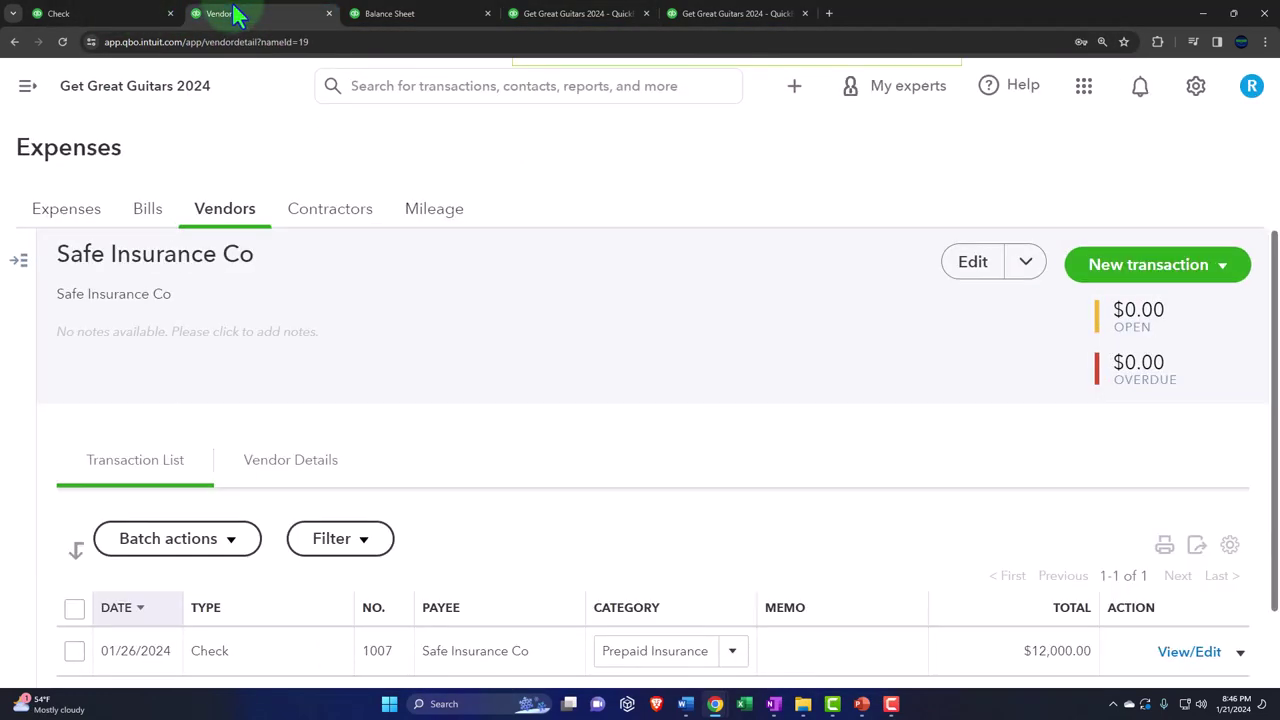
{"action": "left_click", "coordinate": [794, 88]}
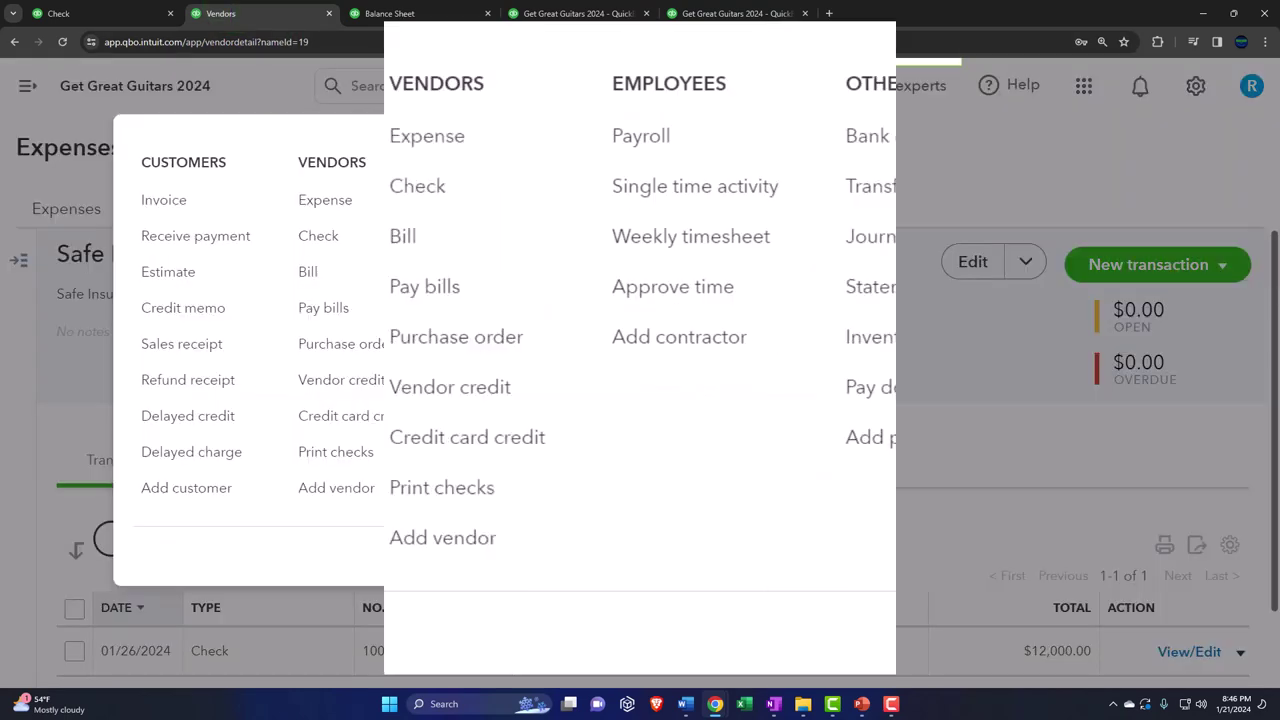
{"action": "left_click", "coordinate": [421, 189]}
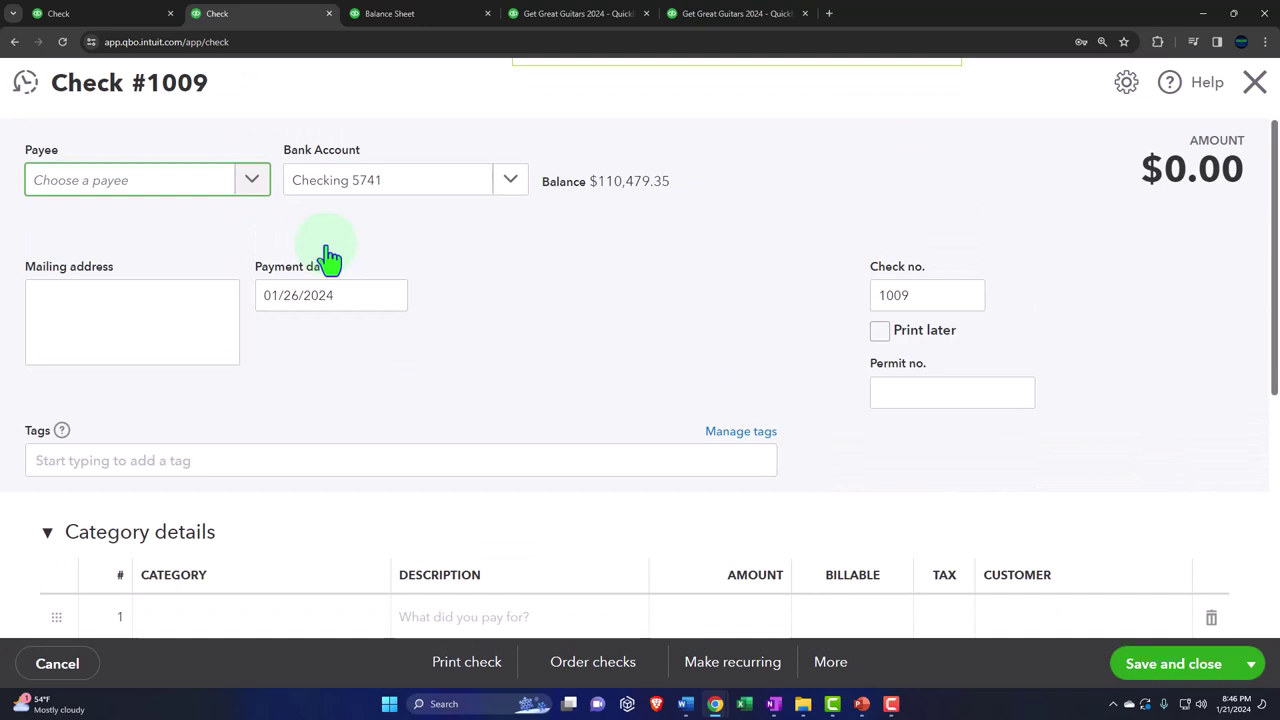
{"action": "type", "text": "Verizon"}
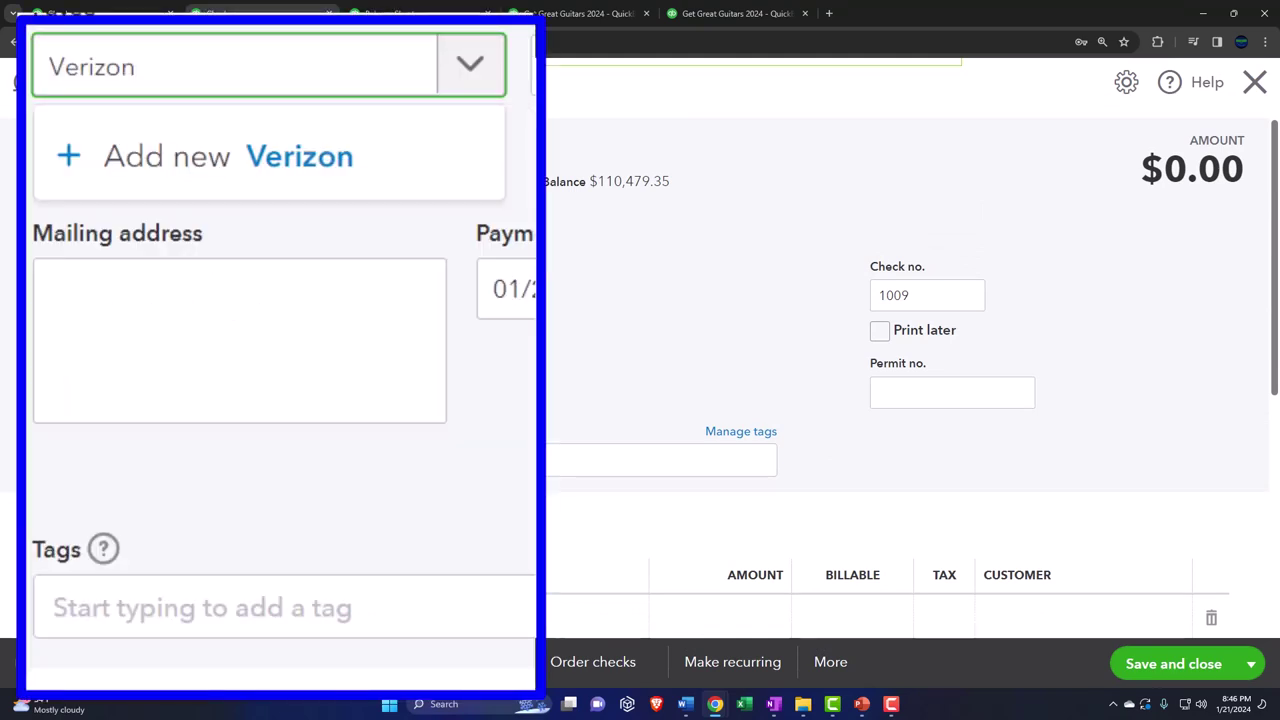
{"action": "key", "text": "Tab"}
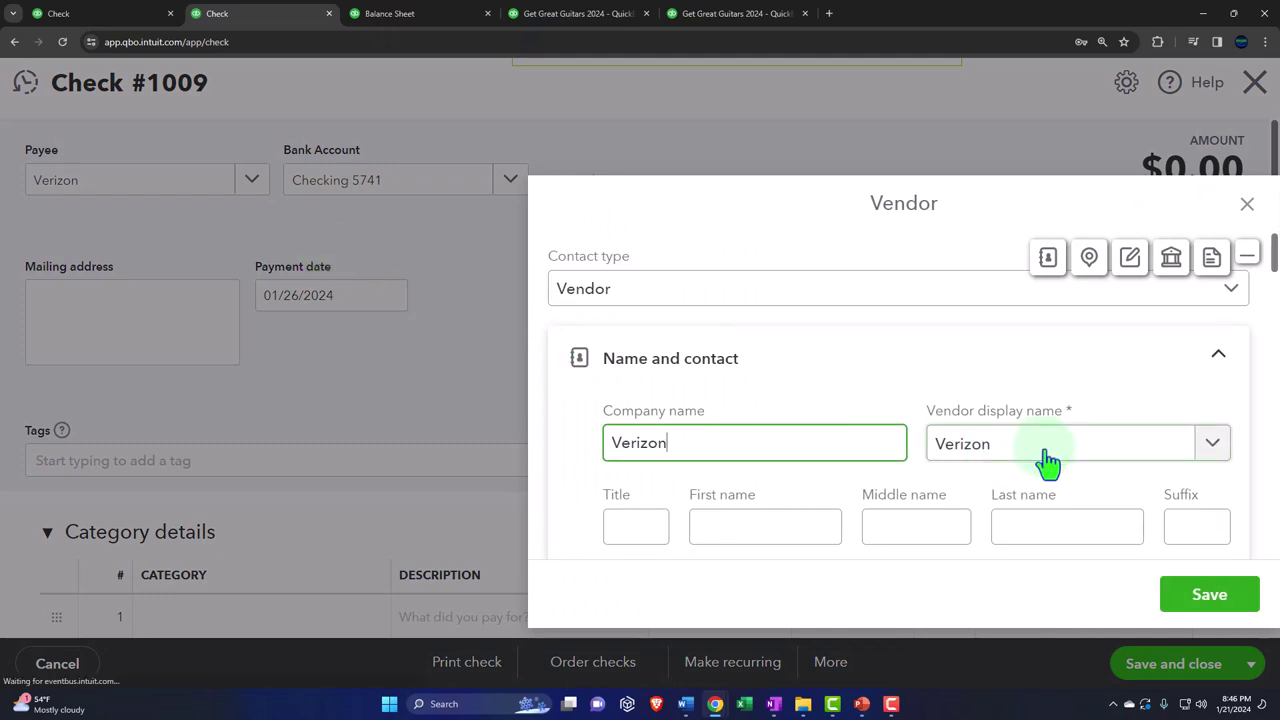
{"action": "left_click", "coordinate": [1197, 595]}
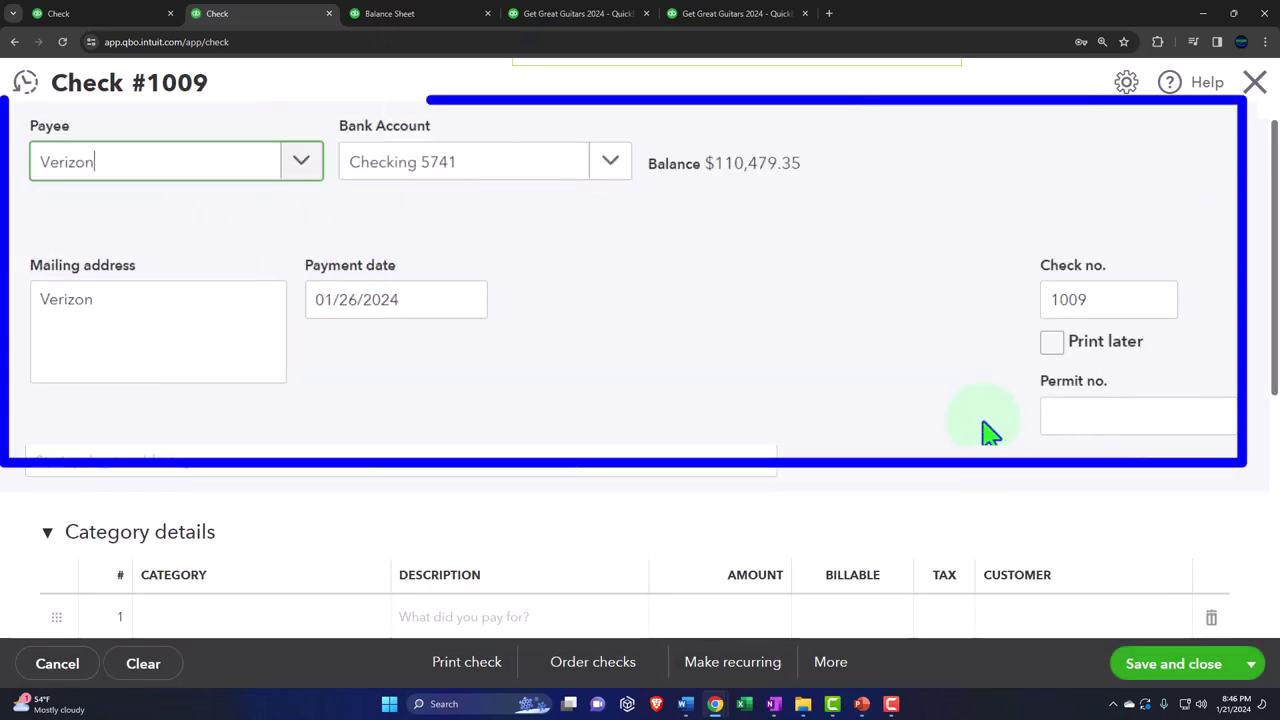
- Keep the Verizon check's default bank account, payment date and check number, and go to the first category line
{"action": "key", "text": "Tab"}
{"action": "key", "text": "Tab"}
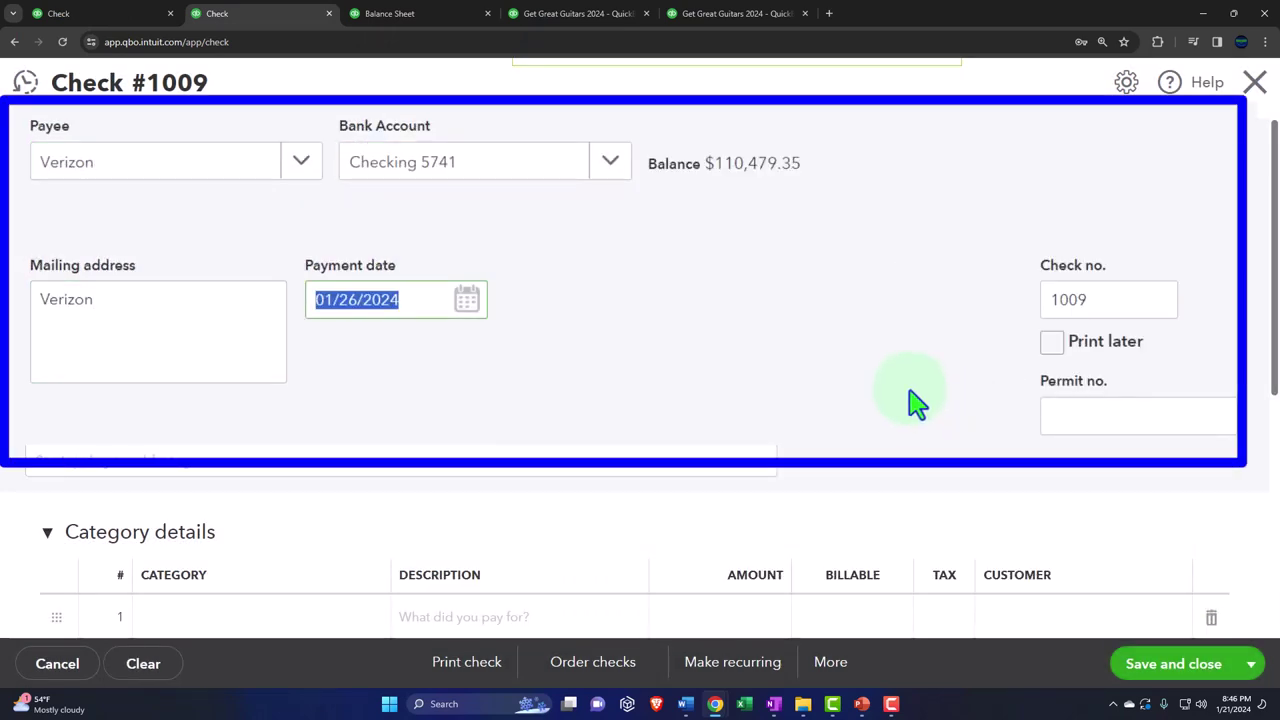
{"action": "key", "text": "Tab"}
{"action": "key", "text": "Tab"}
{"action": "key", "text": "Tab"}
{"action": "key", "text": "Tab"}
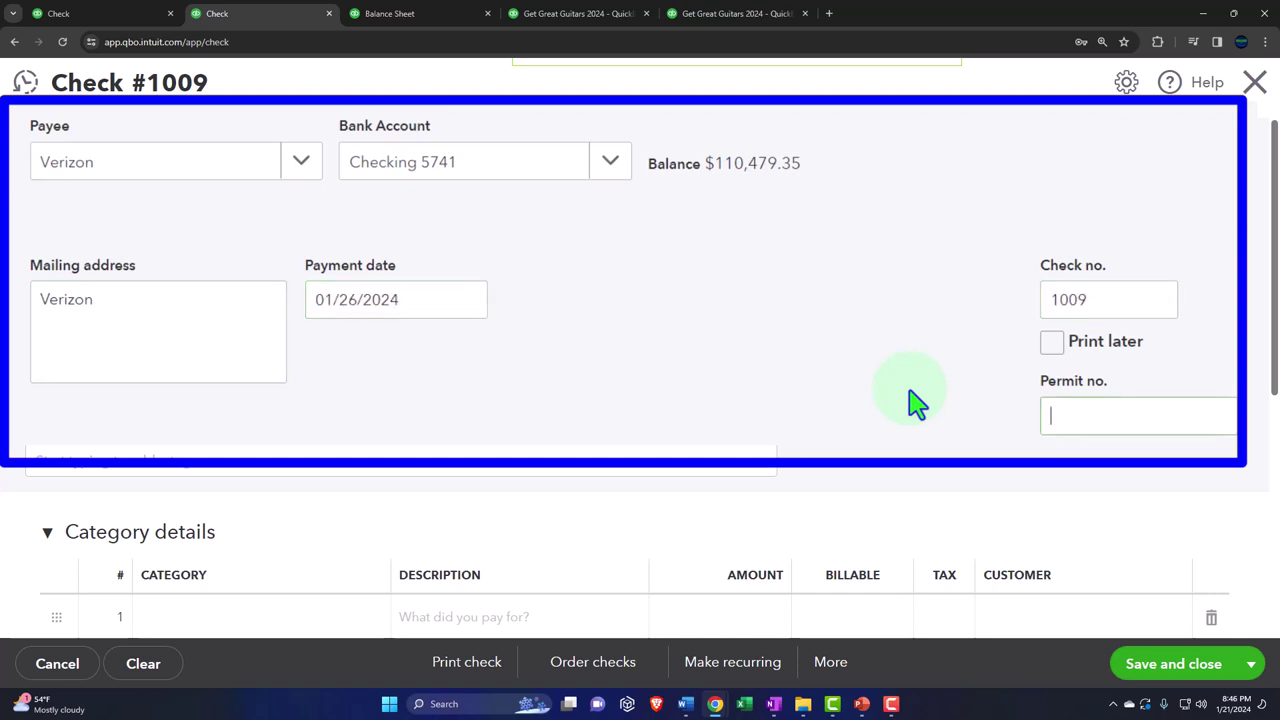
{"action": "scroll", "coordinate": [765, 380], "scroll_direction": "down", "scroll_amount": 2}
{"action": "key", "text": "Tab"}
{"action": "key", "text": "Tab"}
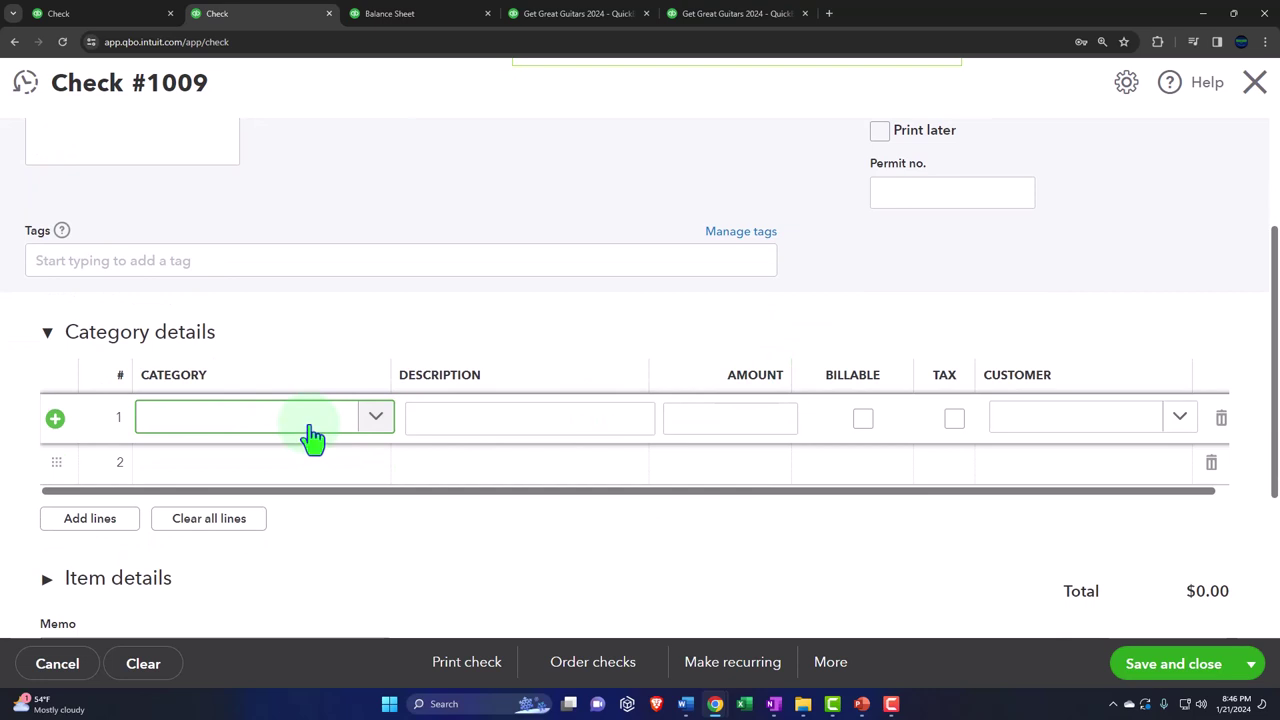
- In the chart of accounts, edit the Phone service sub-account of Utilities and move it directly under Expenses
{"action": "left_click", "coordinate": [100, 15]}
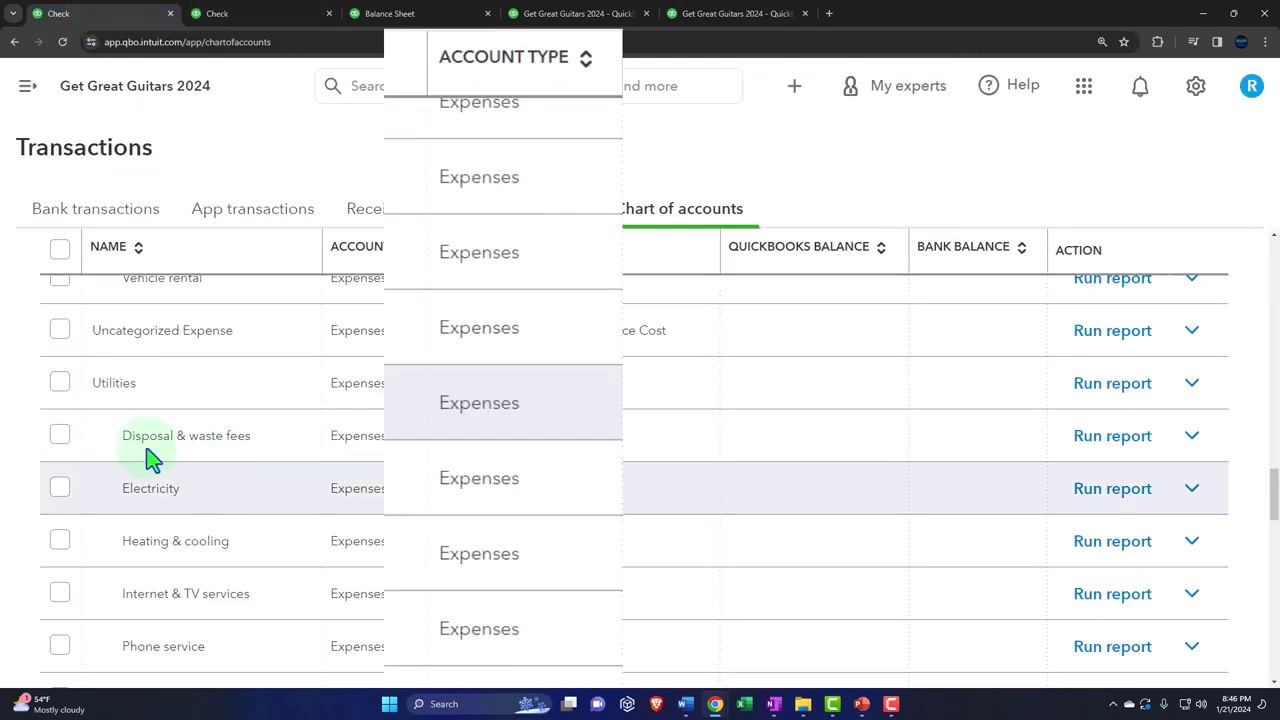
{"action": "scroll", "coordinate": [150, 458], "scroll_direction": "down", "scroll_amount": 1}
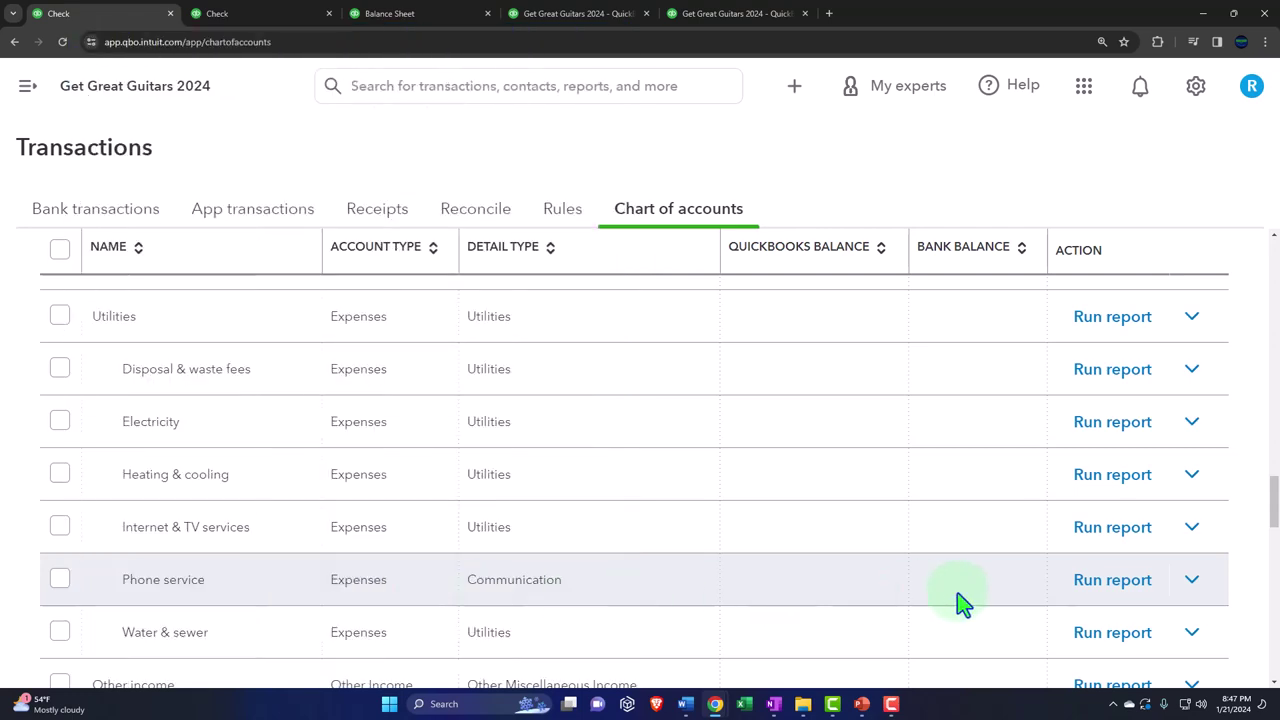
{"action": "left_click", "coordinate": [1191, 580]}
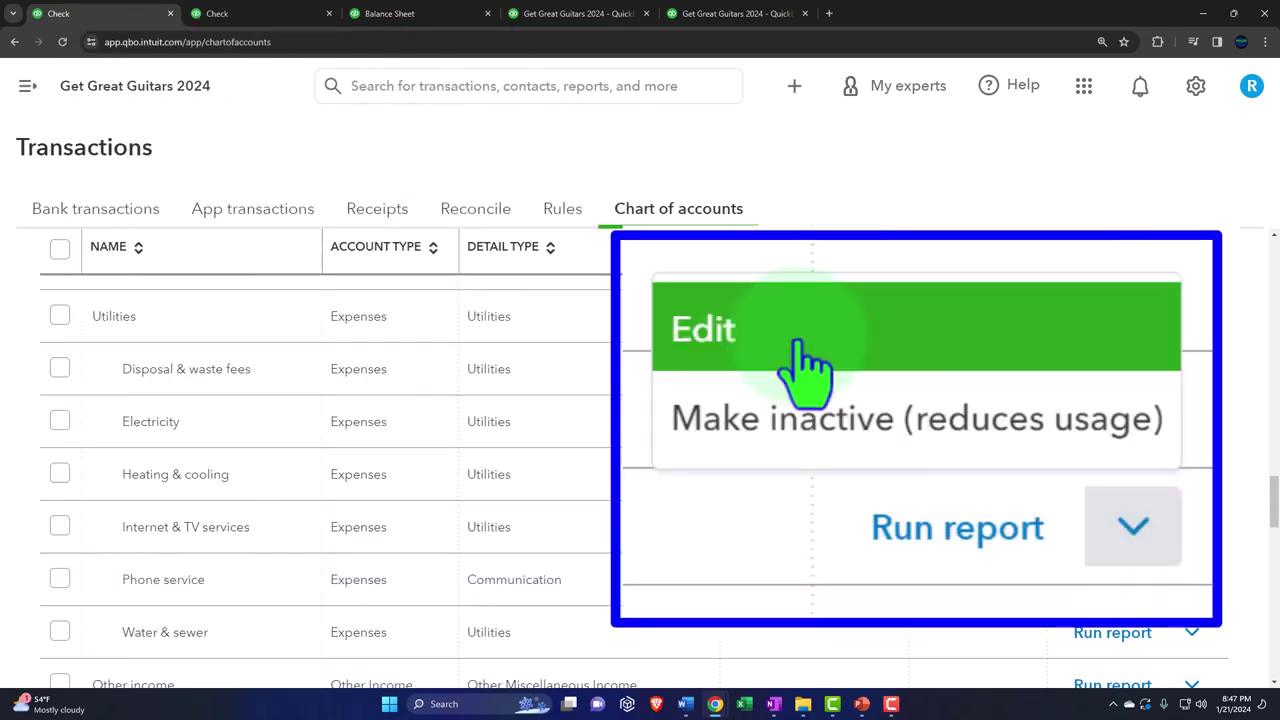
{"action": "left_click", "coordinate": [1042, 502]}
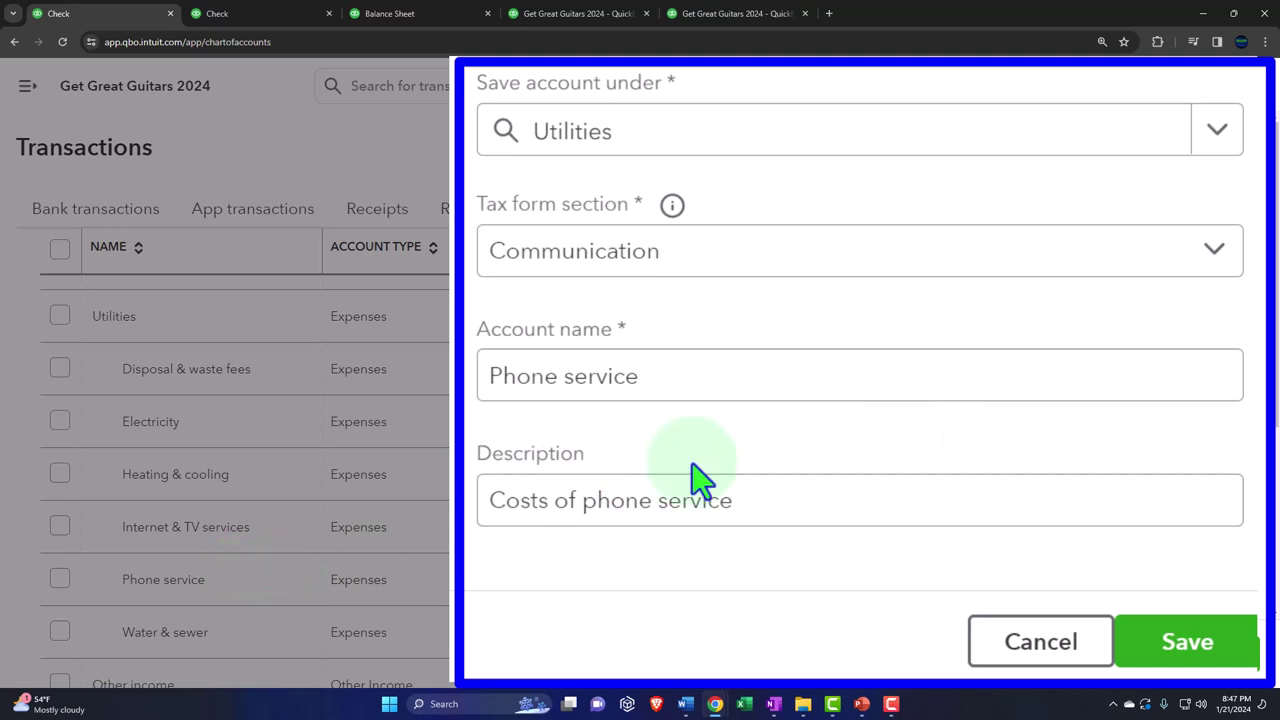
{"action": "left_click", "coordinate": [1212, 145]}
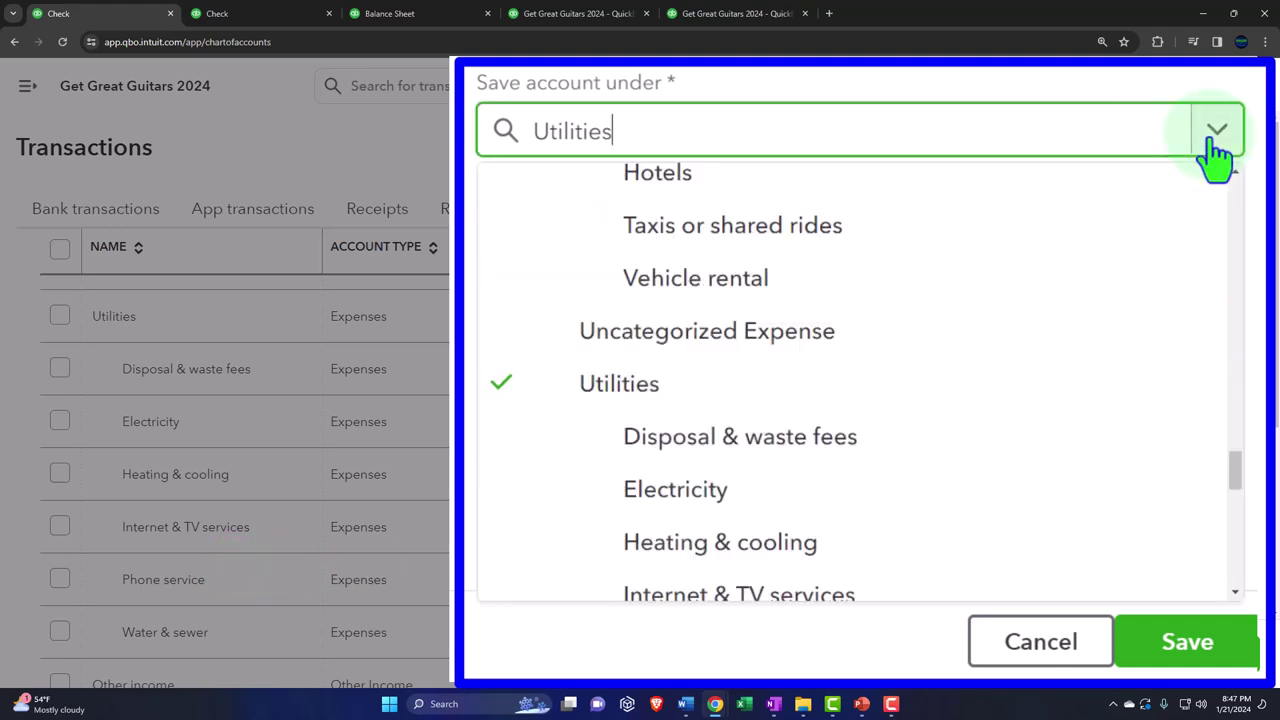
{"action": "scroll", "coordinate": [1031, 340], "scroll_direction": "up", "scroll_amount": 2}
{"action": "scroll", "coordinate": [1028, 343], "scroll_direction": "up", "scroll_amount": 10}
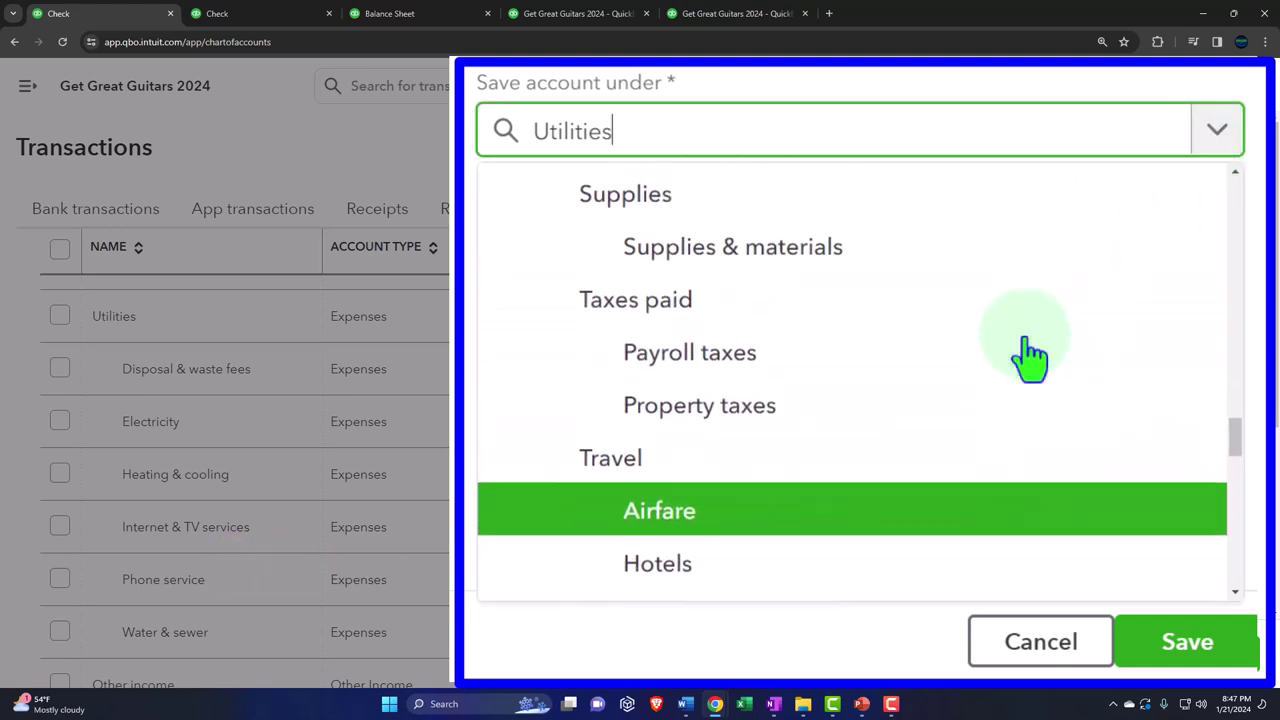
{"action": "scroll", "coordinate": [1030, 357], "scroll_direction": "up", "scroll_amount": 12}
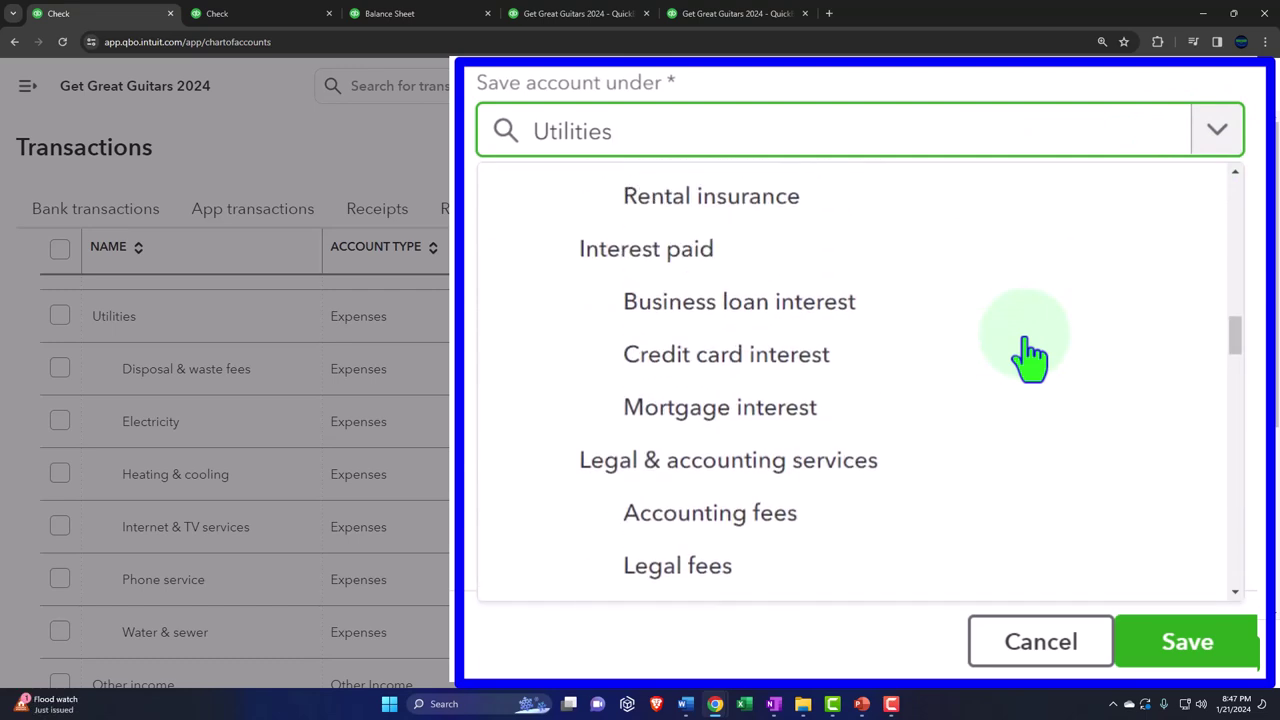
{"action": "scroll", "coordinate": [1025, 355], "scroll_direction": "up", "scroll_amount": 5}
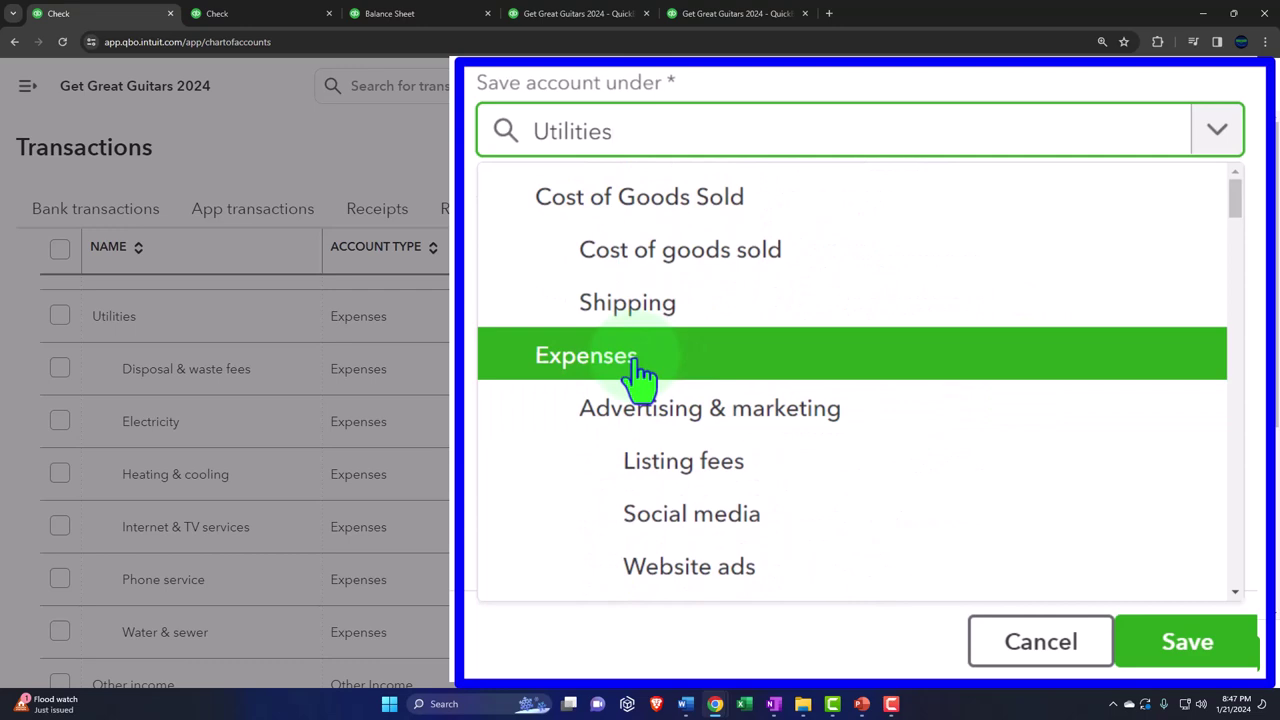
{"action": "left_click", "coordinate": [640, 372]}
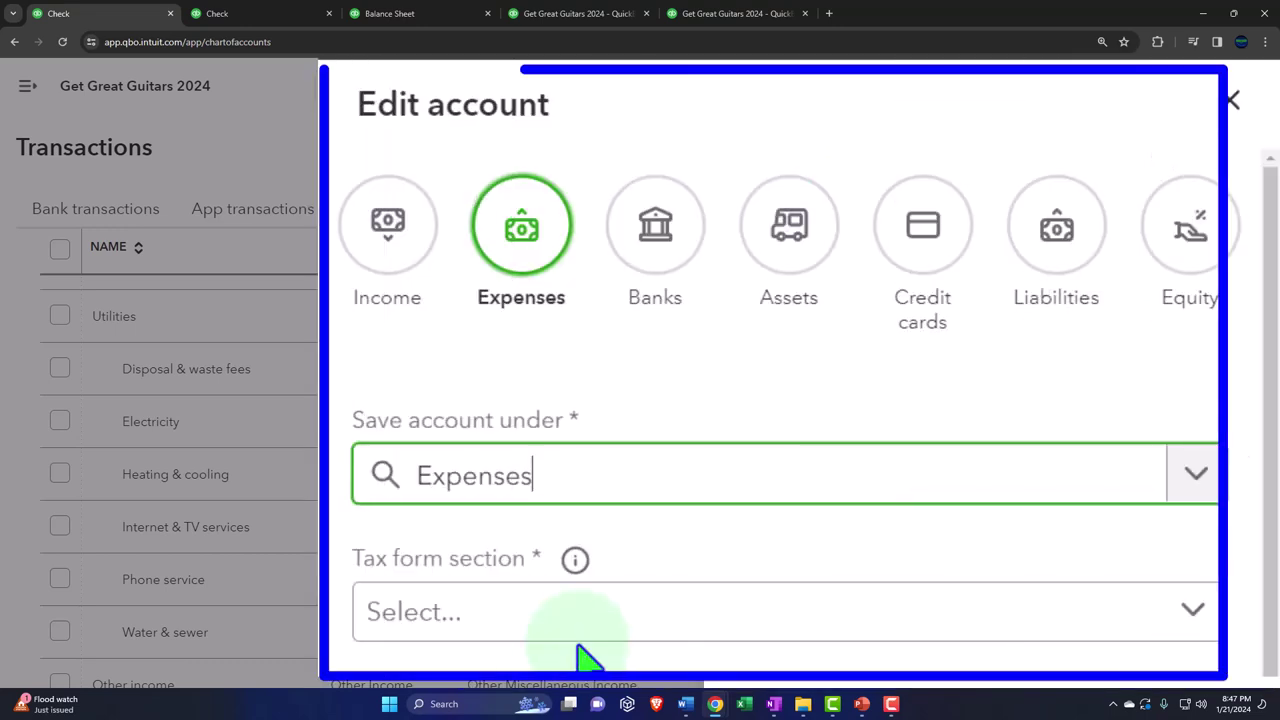
- Rename the phone account as Telephone Expense and check its placement in the Profit & Loss preview
{"action": "left_click", "coordinate": [868, 396]}
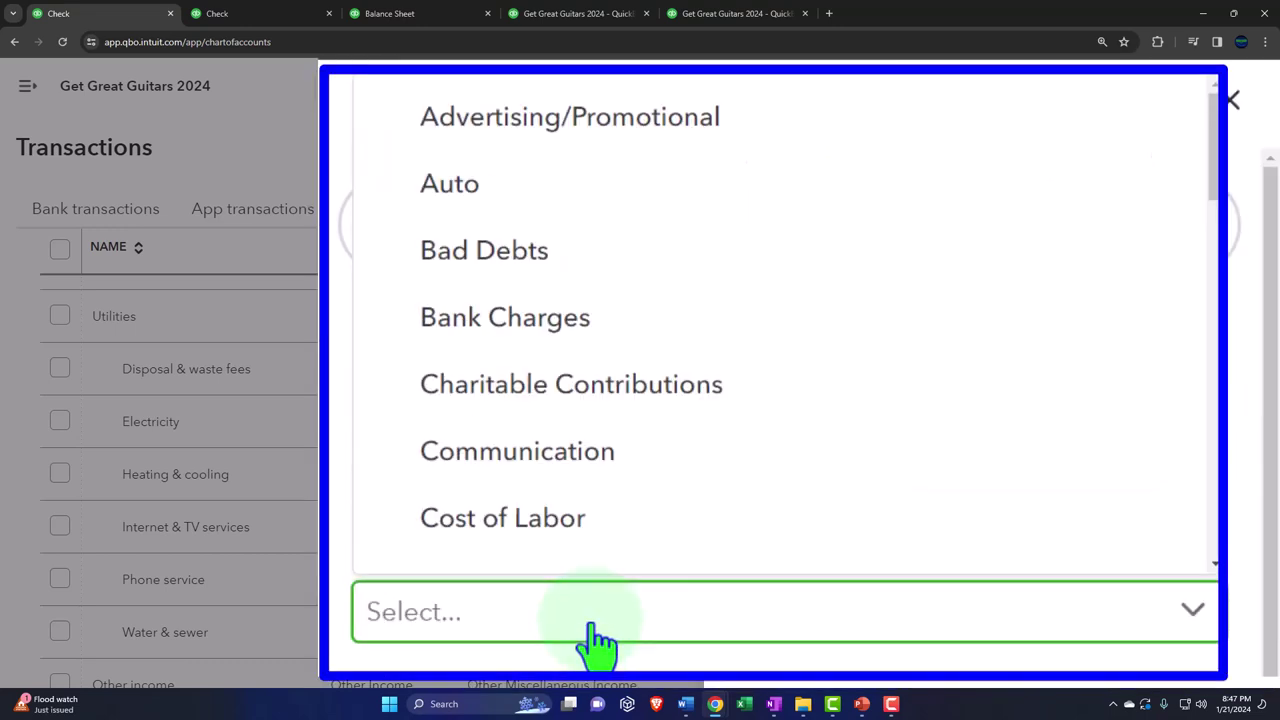
{"action": "left_click", "coordinate": [866, 400]}
{"action": "triple_click", "coordinate": [861, 476]}
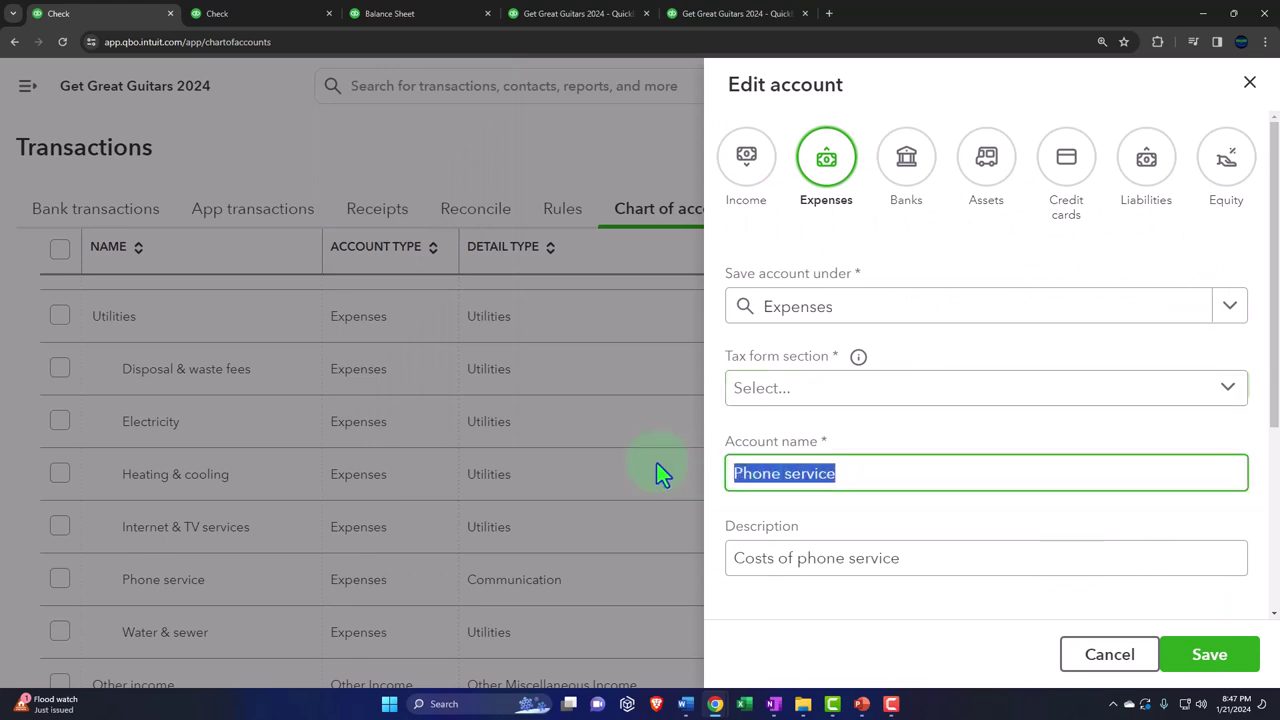
{"action": "type", "text": "Tele"}
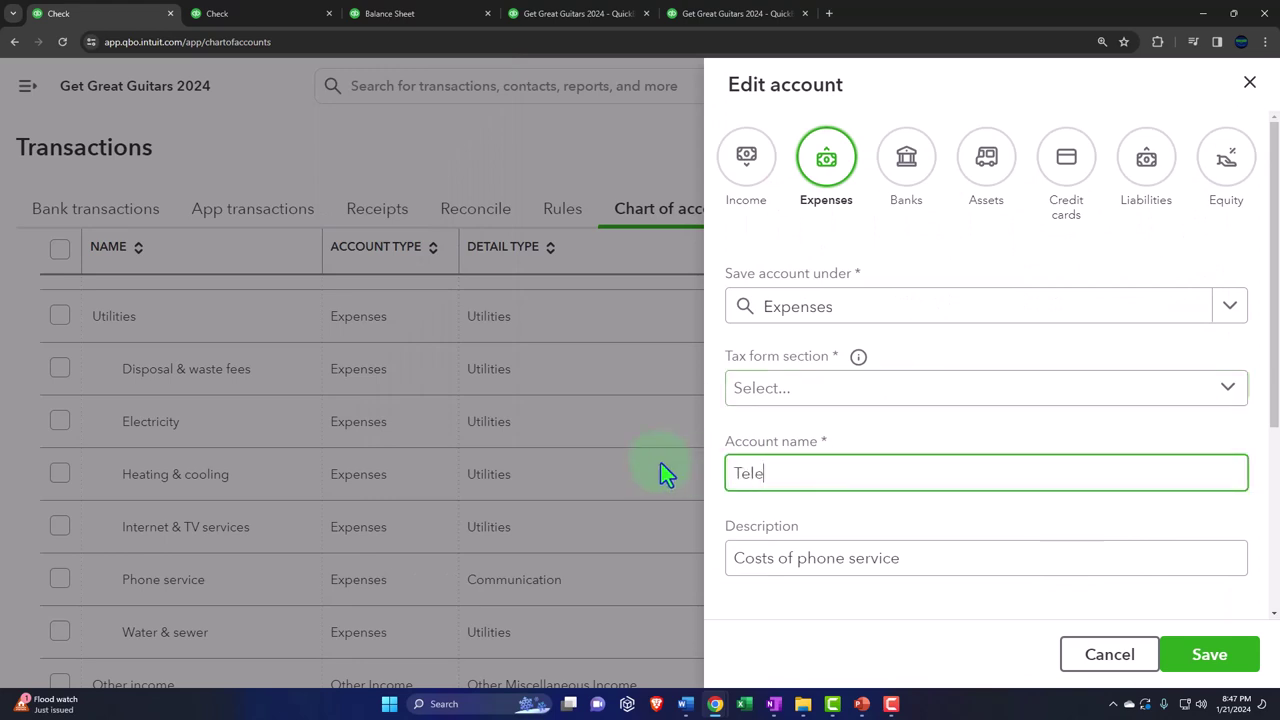
{"action": "type", "text": "phone Expense"}
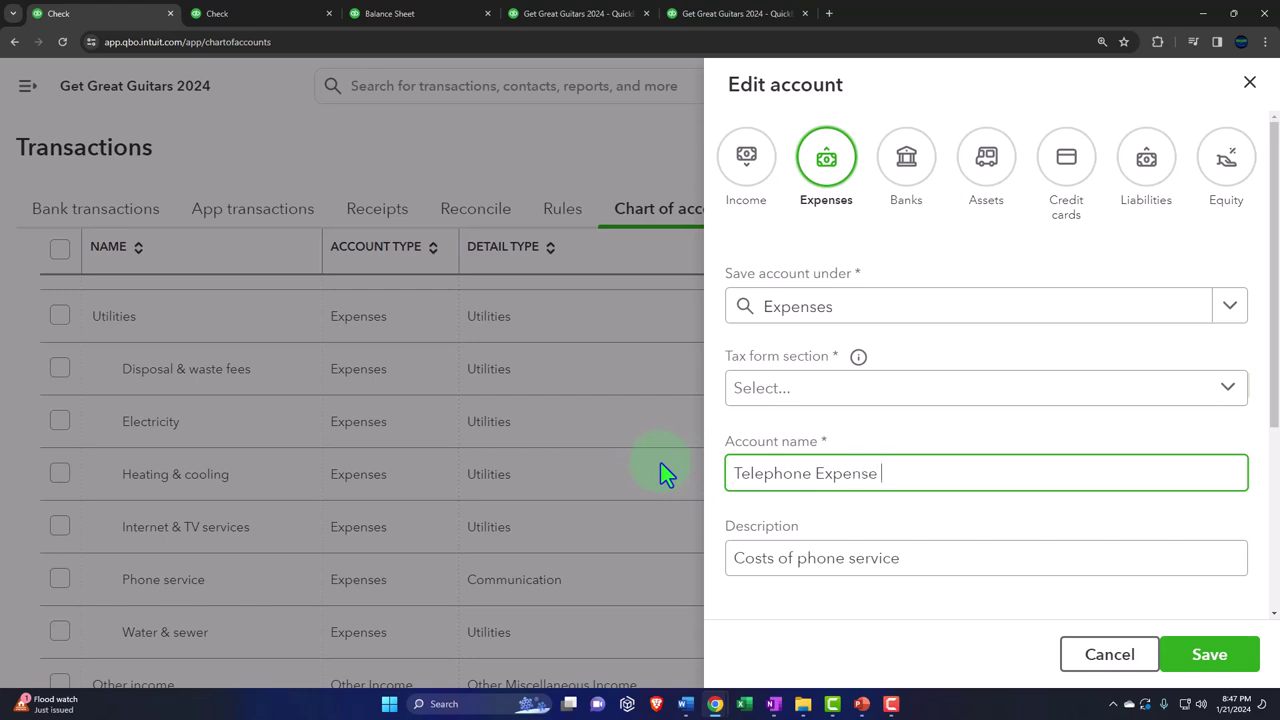
{"action": "scroll", "coordinate": [870, 520], "scroll_direction": "down", "scroll_amount": 1}
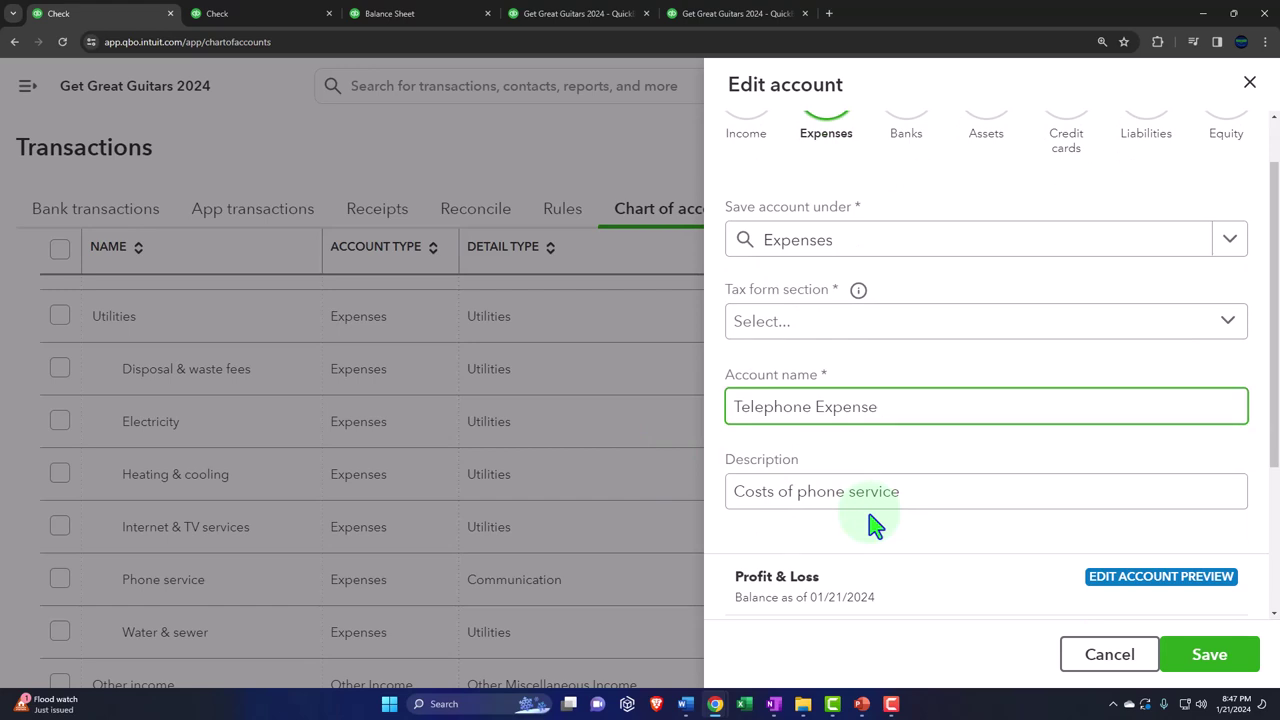
{"action": "scroll", "coordinate": [872, 526], "scroll_direction": "down", "scroll_amount": 1}
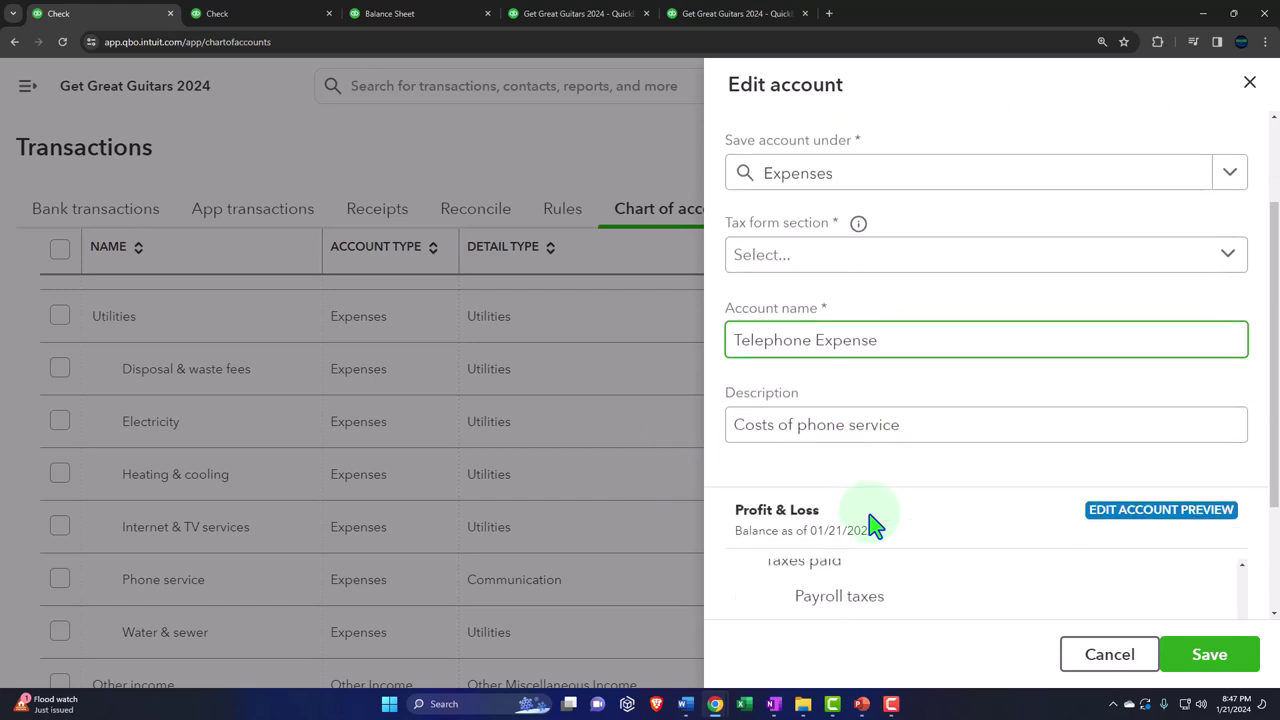
{"action": "scroll", "coordinate": [872, 526], "scroll_direction": "down", "scroll_amount": 3}
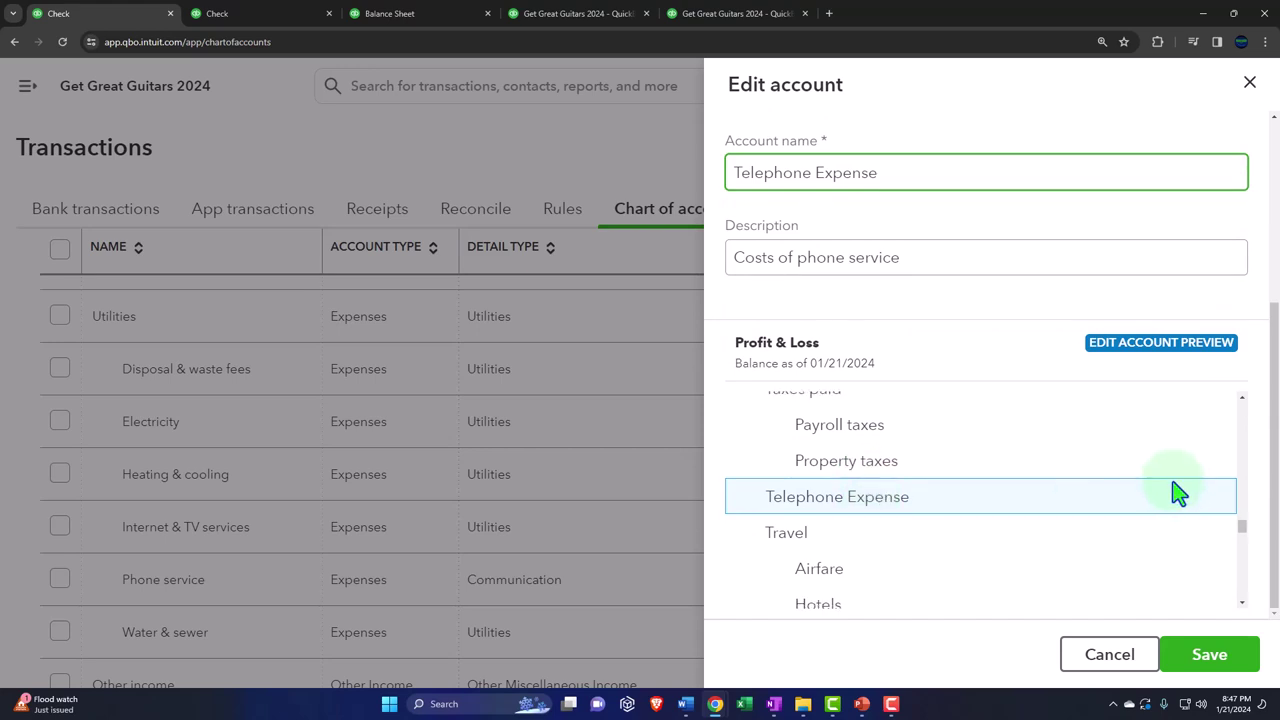
{"action": "scroll", "coordinate": [1178, 490], "scroll_direction": "down", "scroll_amount": 3}
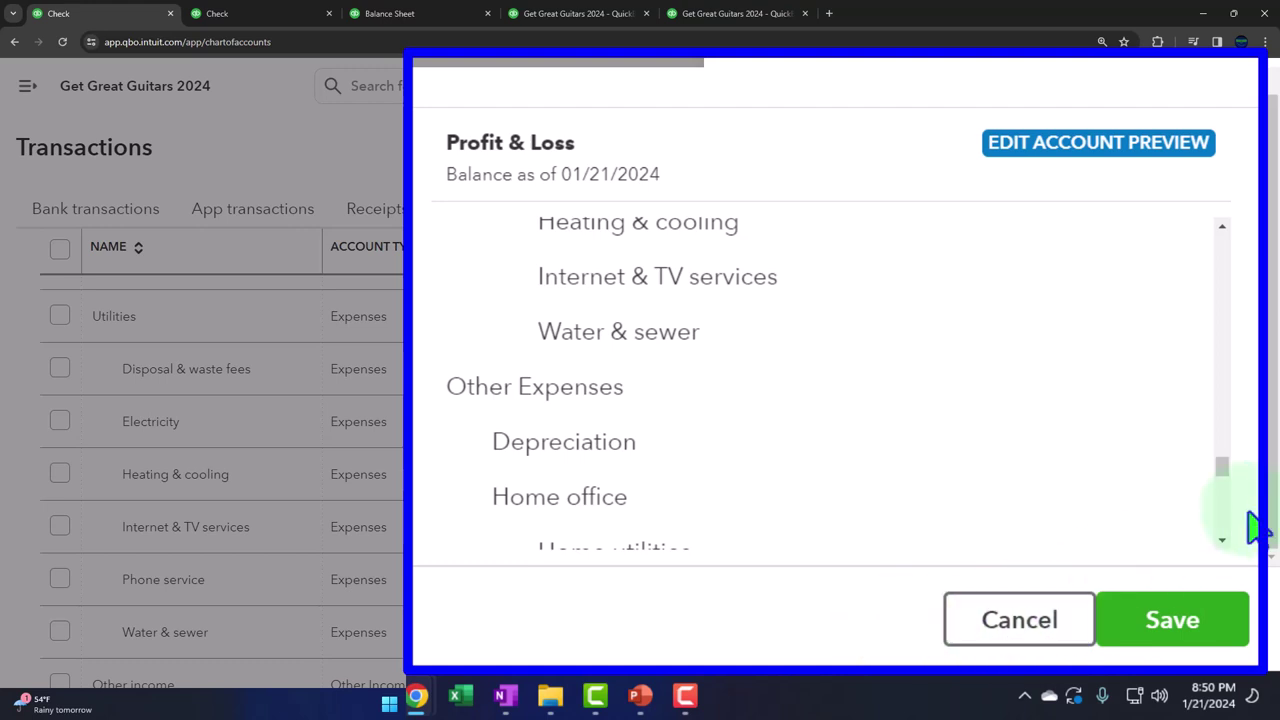
- Set the Telephone Expense account's tax form section to Utilities
{"action": "scroll", "coordinate": [1255, 527], "scroll_direction": "up", "scroll_amount": 5}
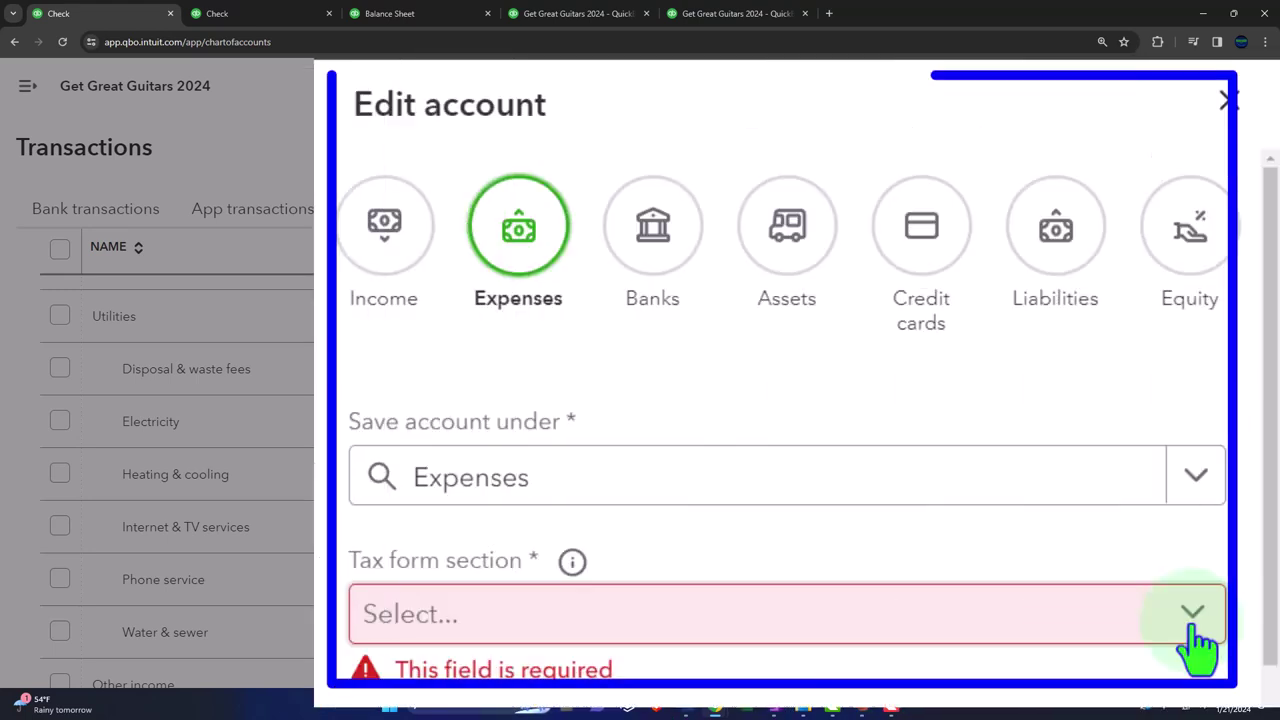
{"action": "left_click", "coordinate": [1228, 392]}
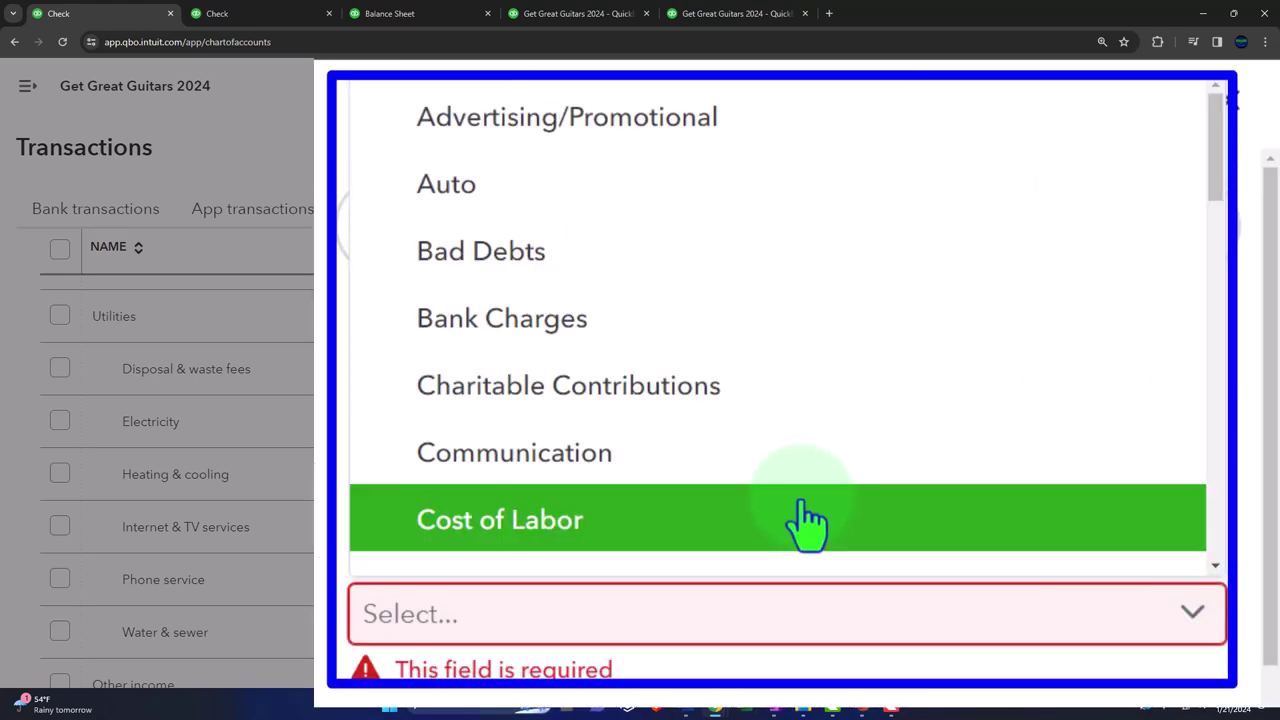
{"action": "scroll", "coordinate": [808, 522], "scroll_direction": "down", "scroll_amount": 10}
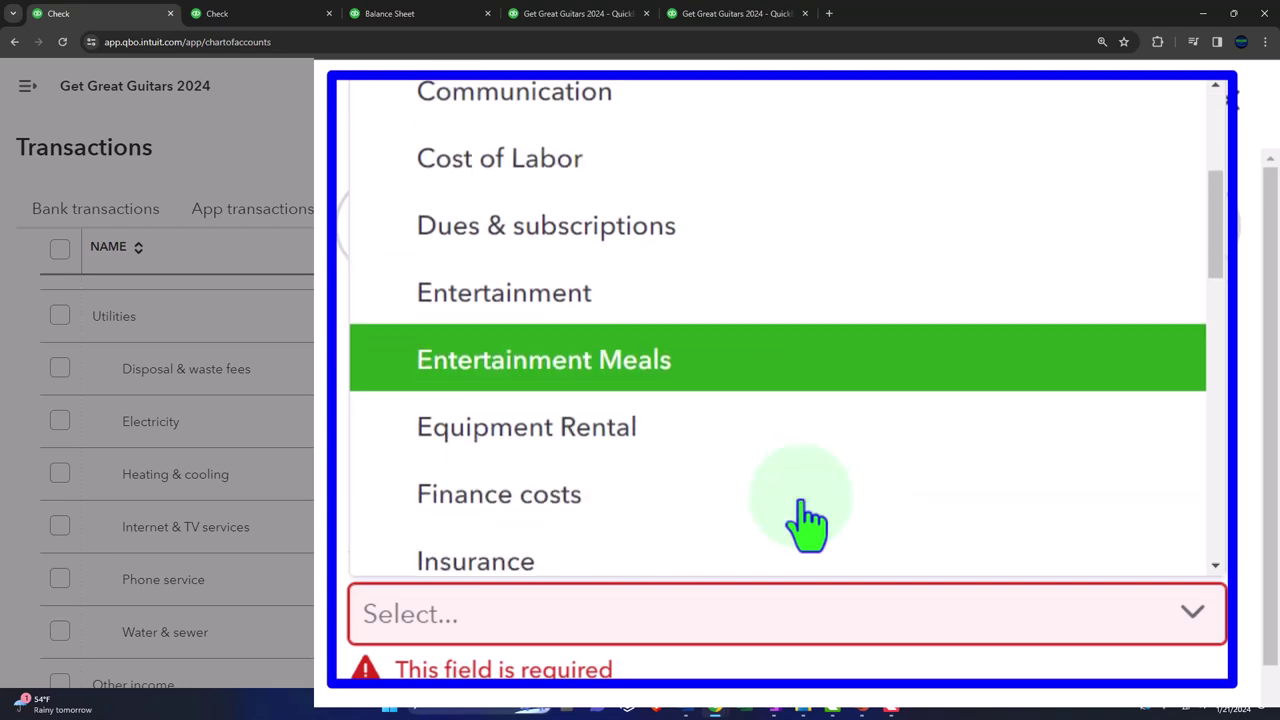
{"action": "scroll", "coordinate": [808, 522], "scroll_direction": "down", "scroll_amount": 10}
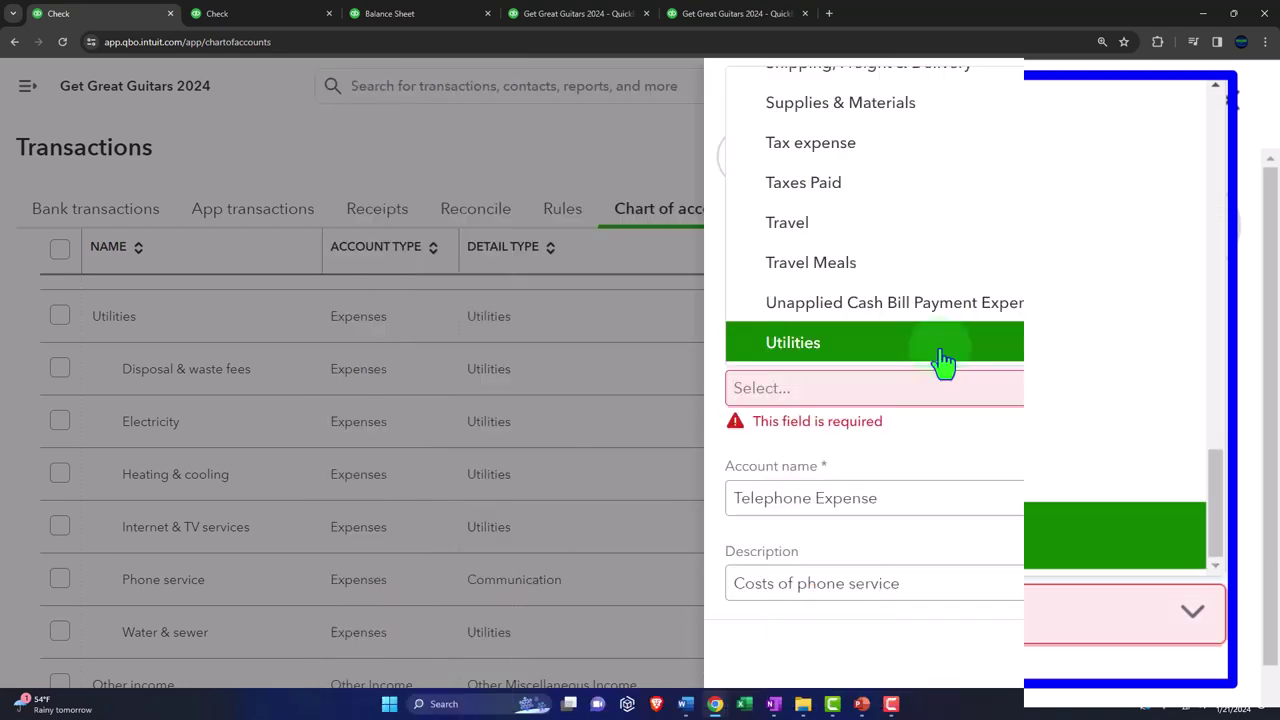
{"action": "left_click", "coordinate": [730, 560]}
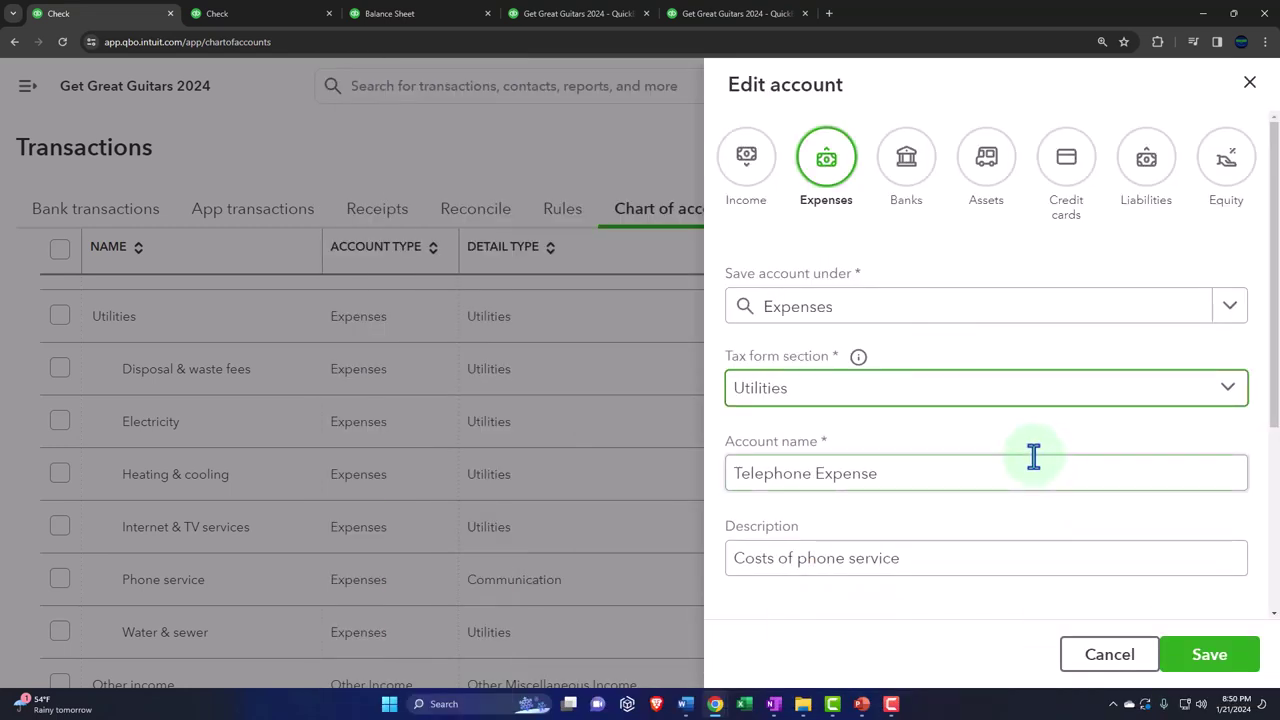
- Save the edited Telephone Expense account and return to the Verizon check's first category line
{"action": "scroll", "coordinate": [1035, 465], "scroll_direction": "down", "scroll_amount": 2}
{"action": "scroll", "coordinate": [1040, 490], "scroll_direction": "down", "scroll_amount": 1}
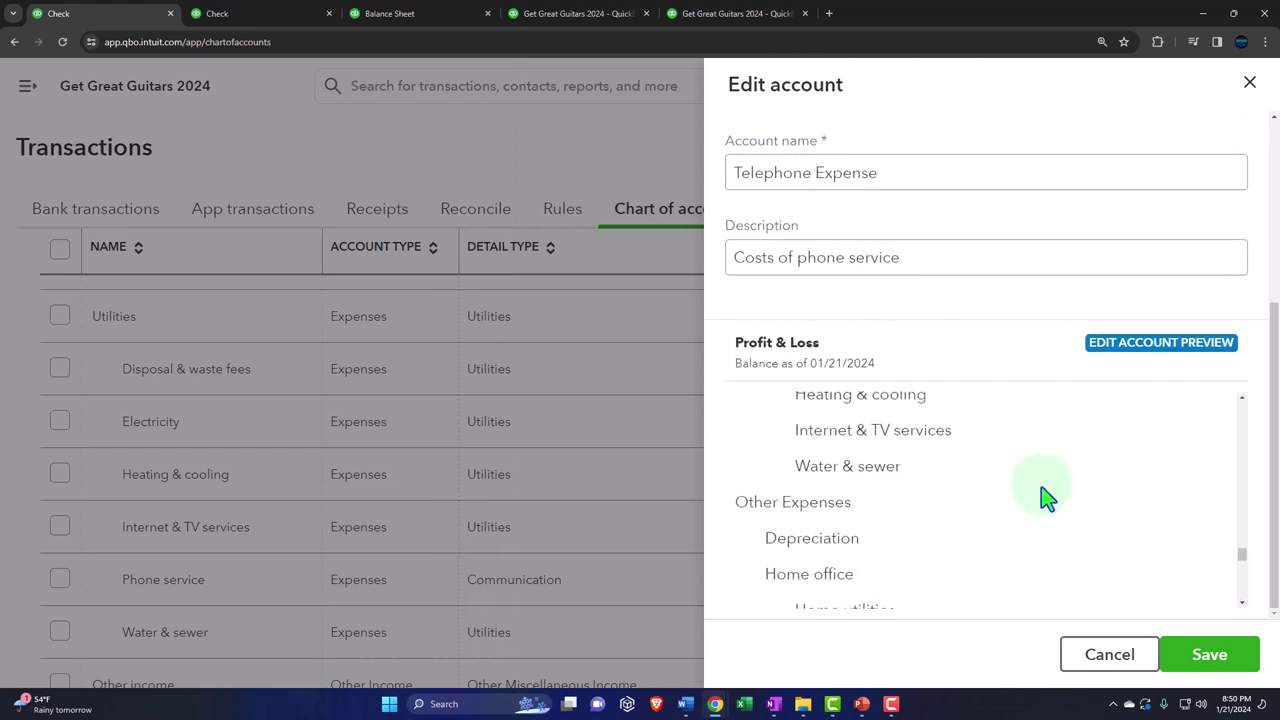
{"action": "left_click", "coordinate": [1214, 668]}
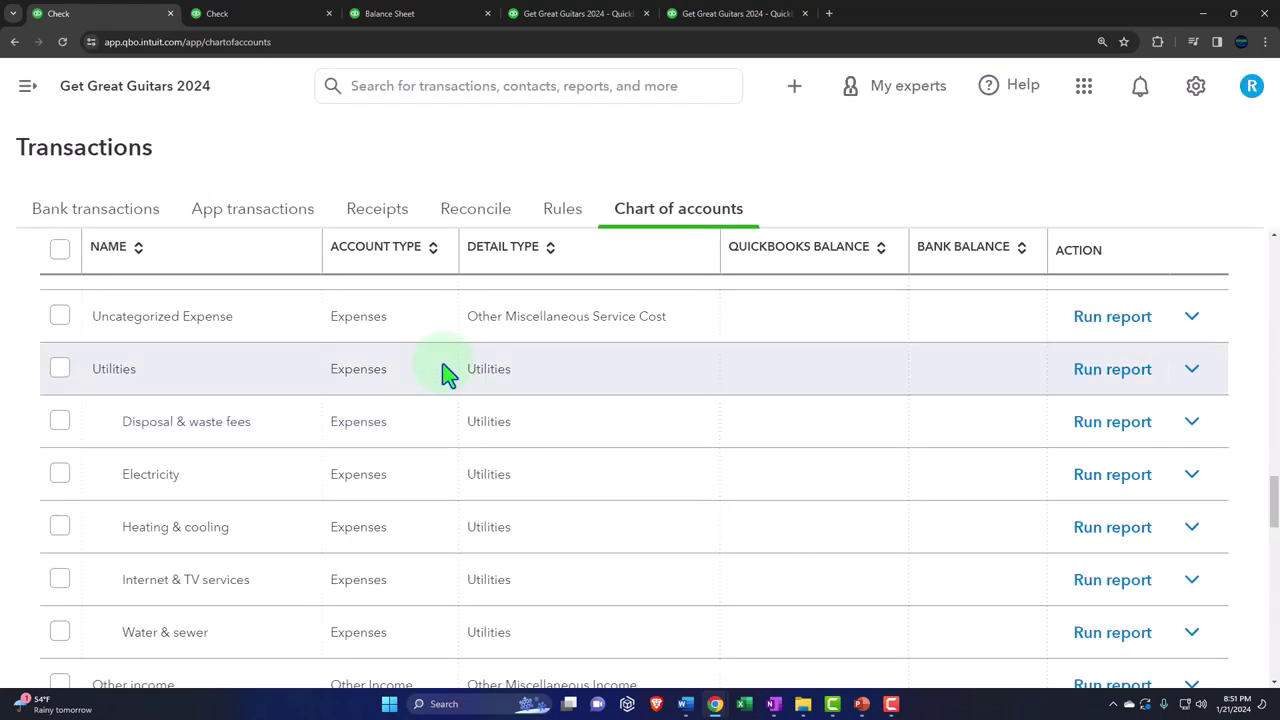
{"action": "left_click", "coordinate": [256, 24]}
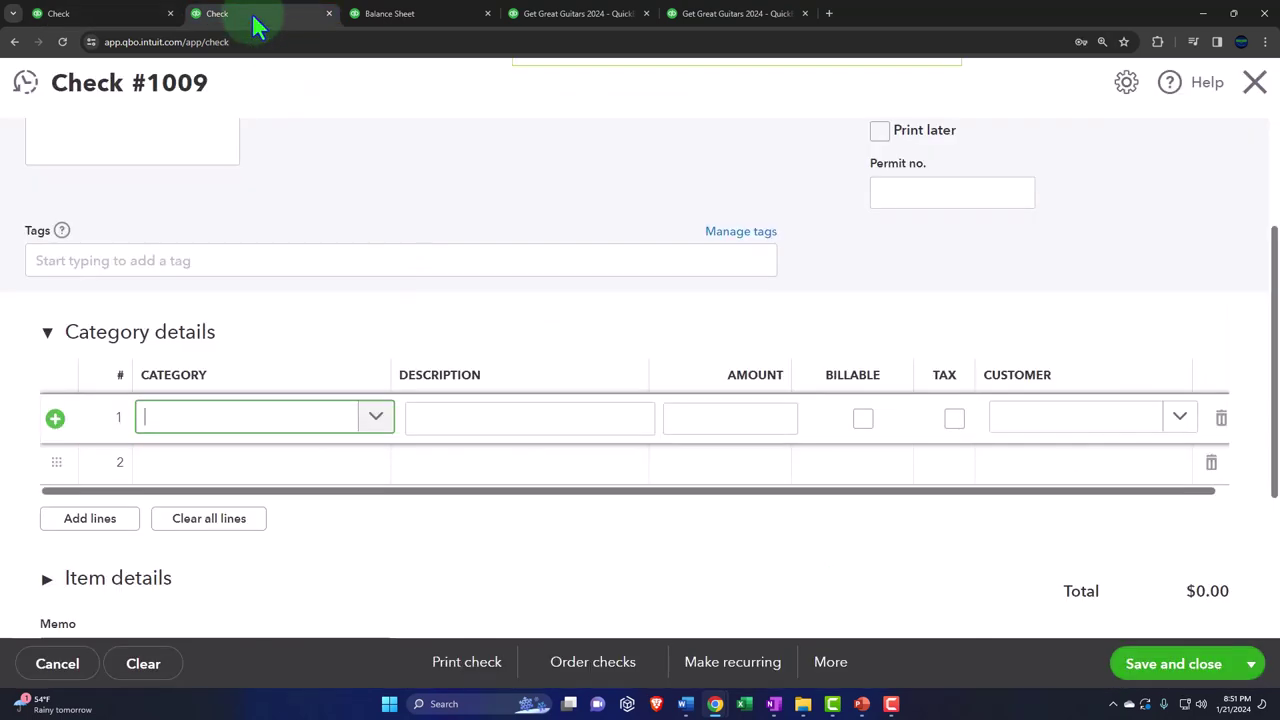
- Fill the Verizon check's first category line with Telephone Expense for 410.00, save the check and start a new one
{"action": "left_click", "coordinate": [226, 418]}
{"action": "type", "text": "tel"}
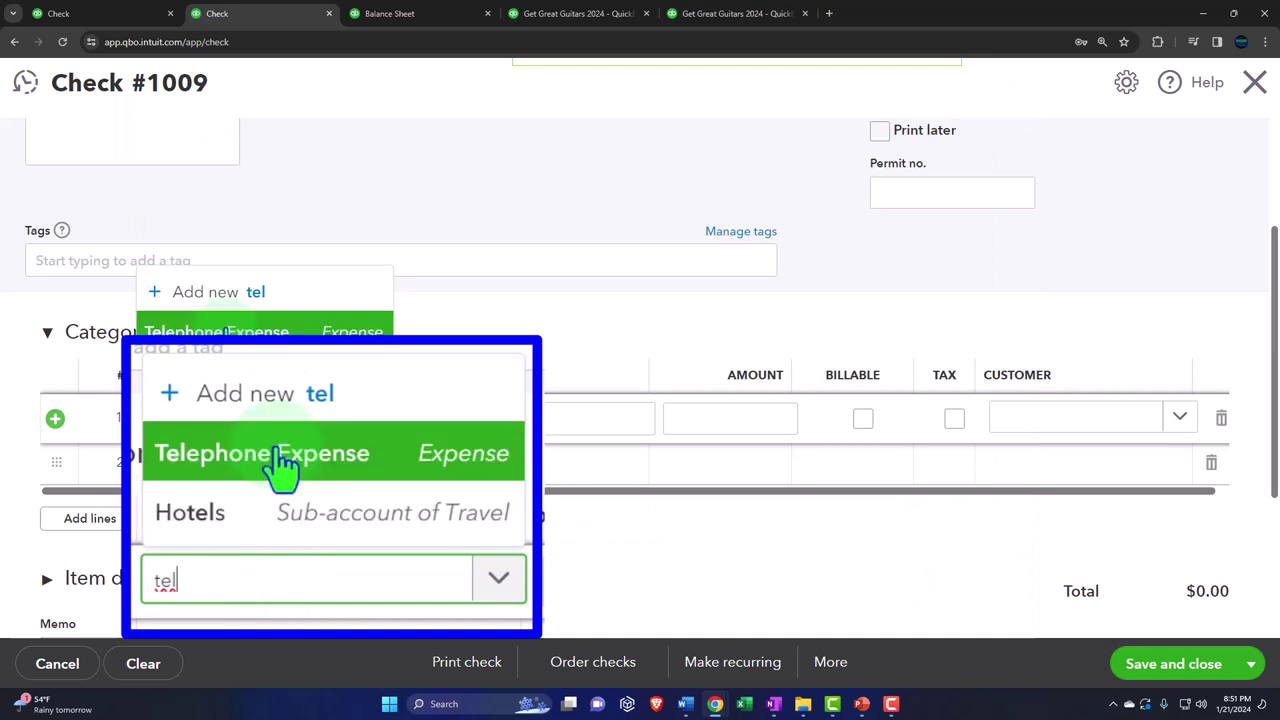
{"action": "left_click", "coordinate": [231, 338]}
{"action": "key", "text": "Tab"}
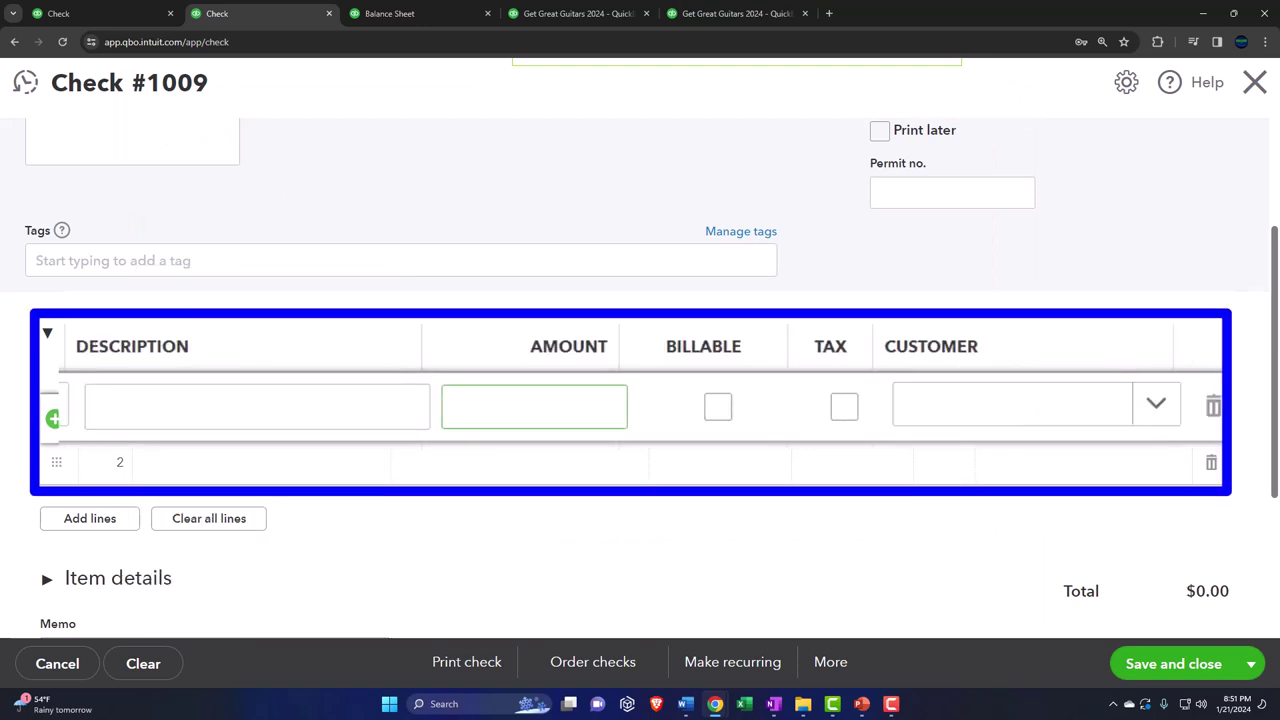
{"action": "type", "text": "410"}
{"action": "key", "text": "Tab"}
{"action": "key", "text": "Tab"}
{"action": "key", "text": "Tab"}
{"action": "key", "text": "Tab"}
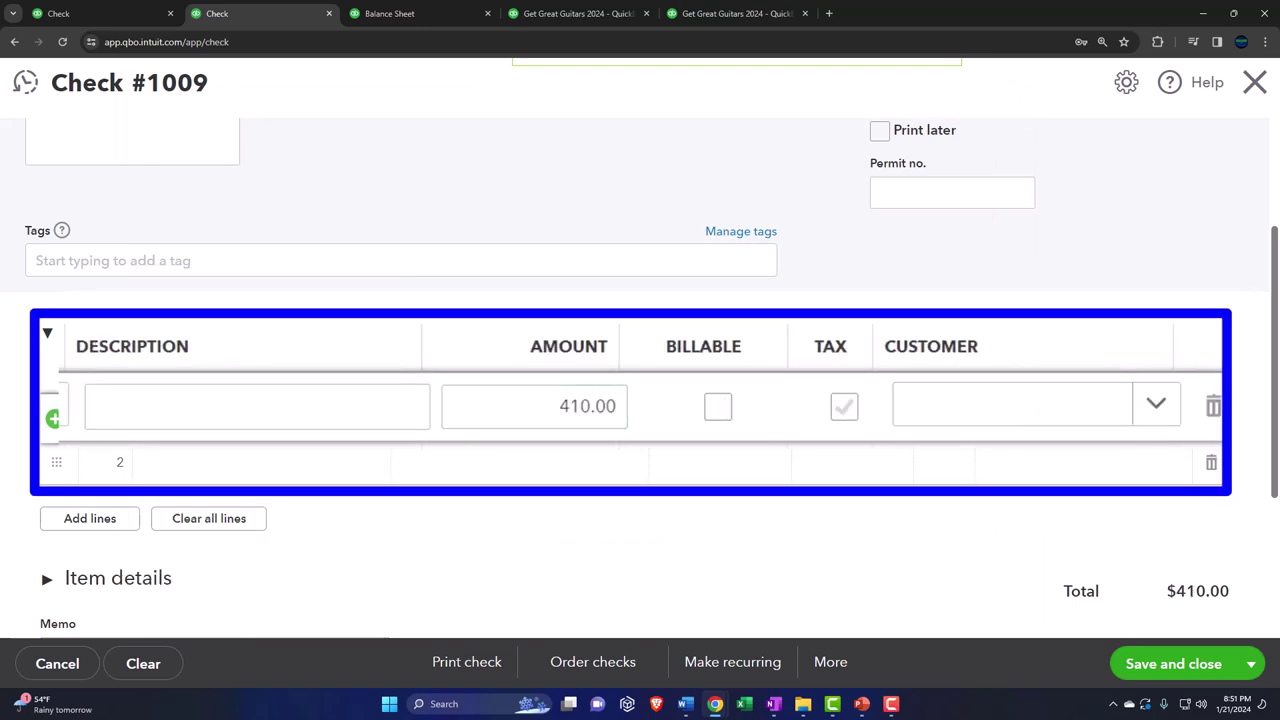
{"action": "left_click", "coordinate": [372, 337]}
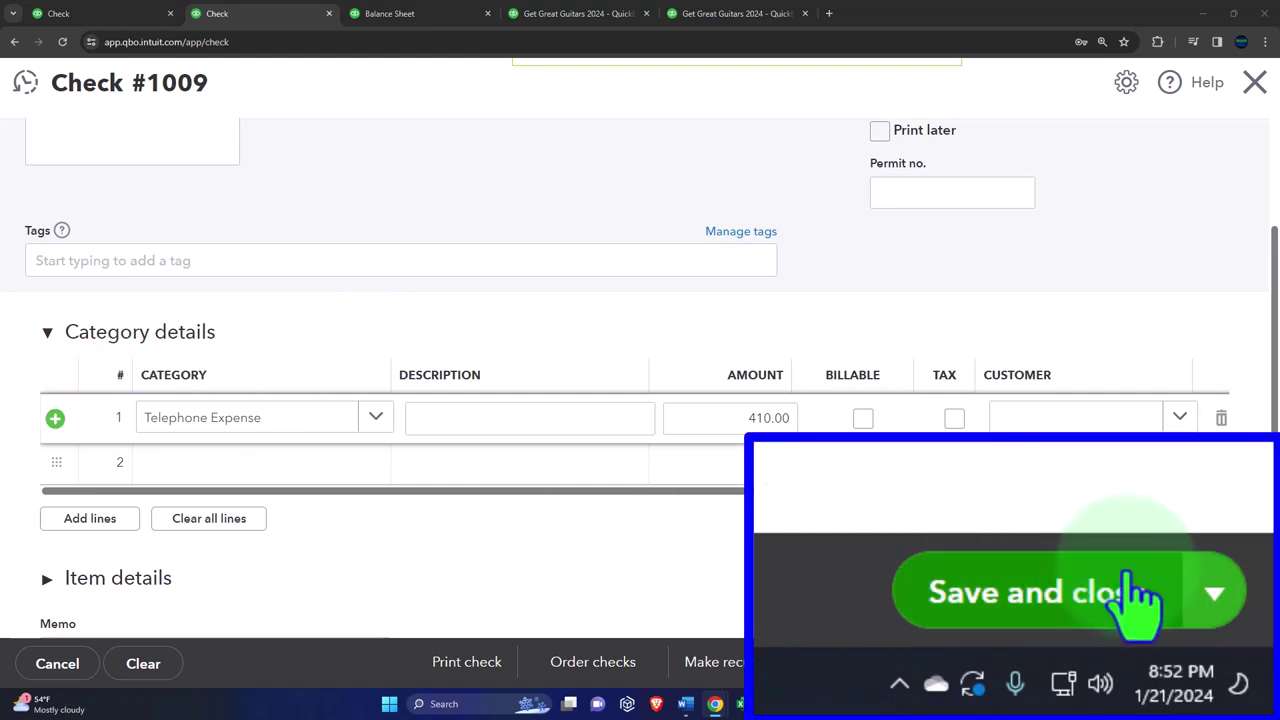
{"action": "left_click", "coordinate": [1253, 664]}
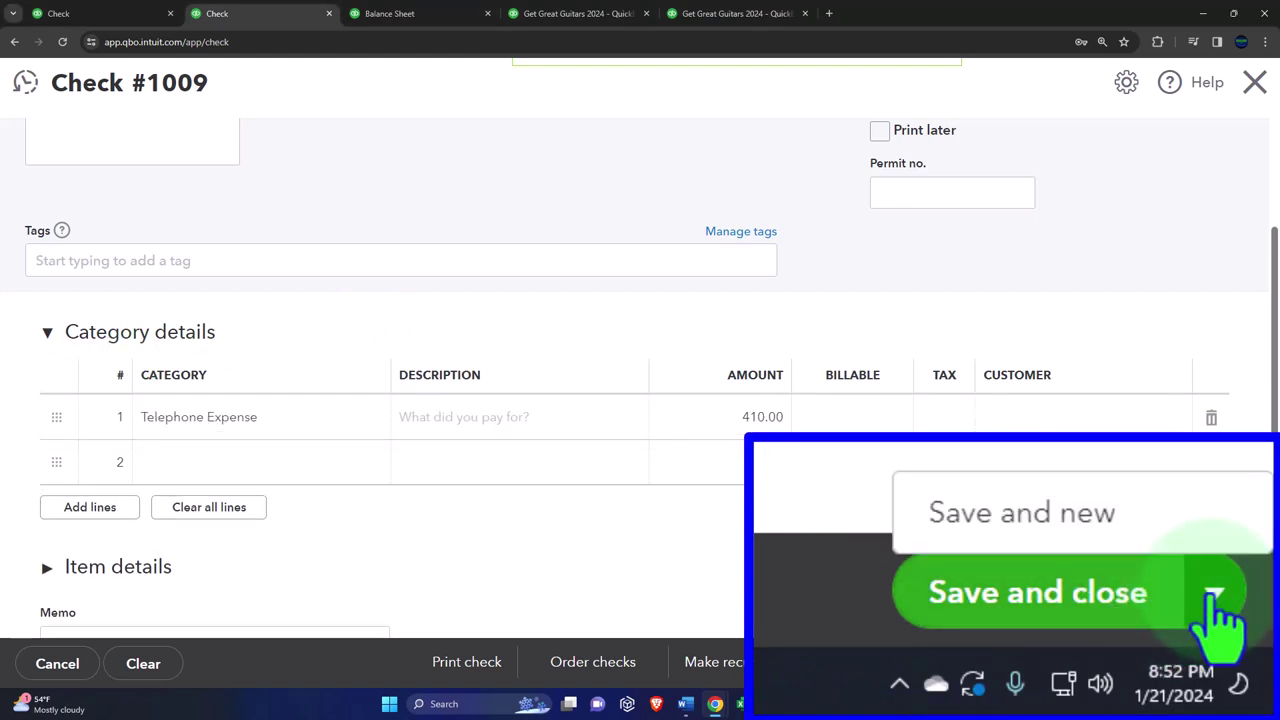
{"action": "left_click", "coordinate": [1160, 640]}
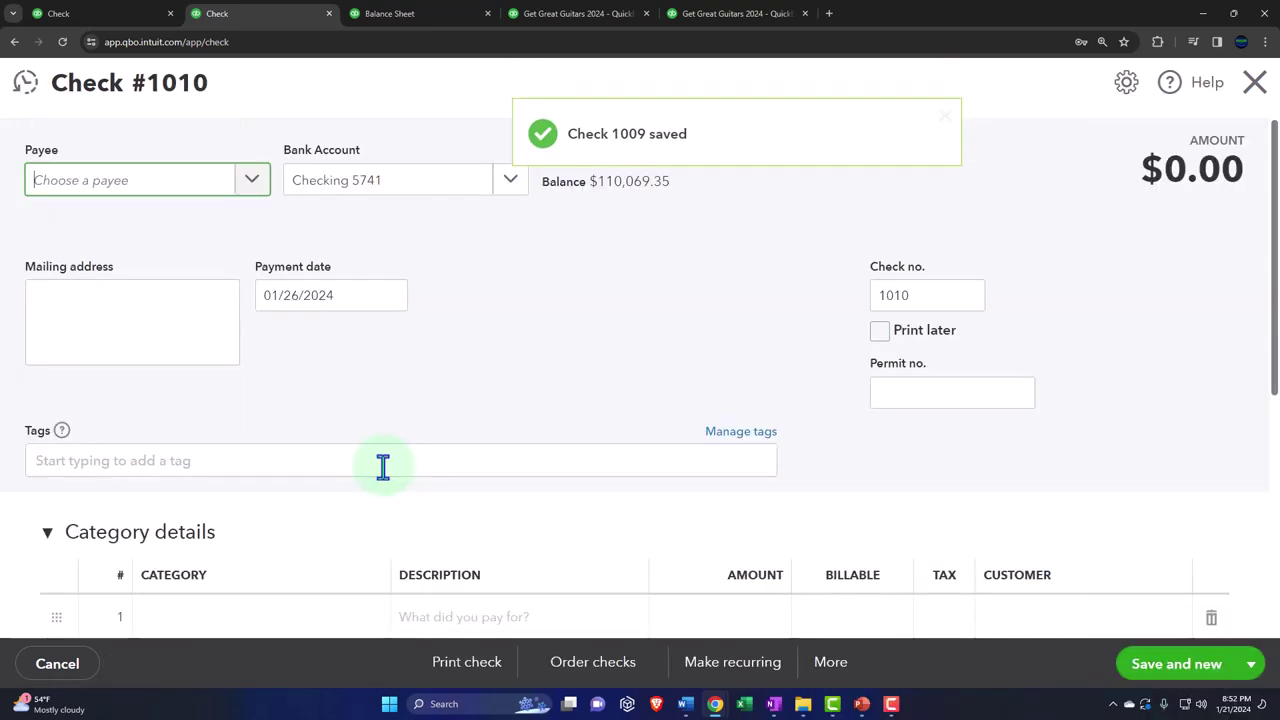
- Add Staple as a new vendor and payee of the new check, and proceed to its first category line
{"action": "left_click", "coordinate": [134, 191]}
{"action": "type", "text": "S"}
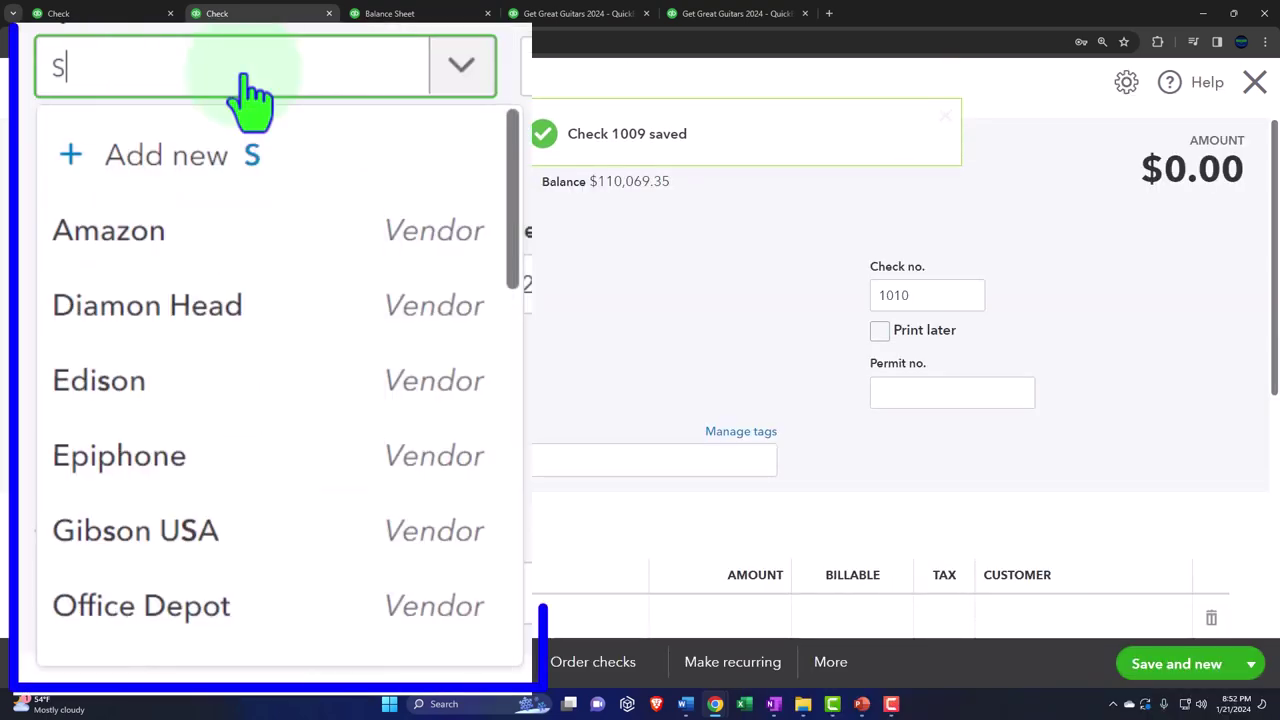
{"action": "type", "text": "taple"}
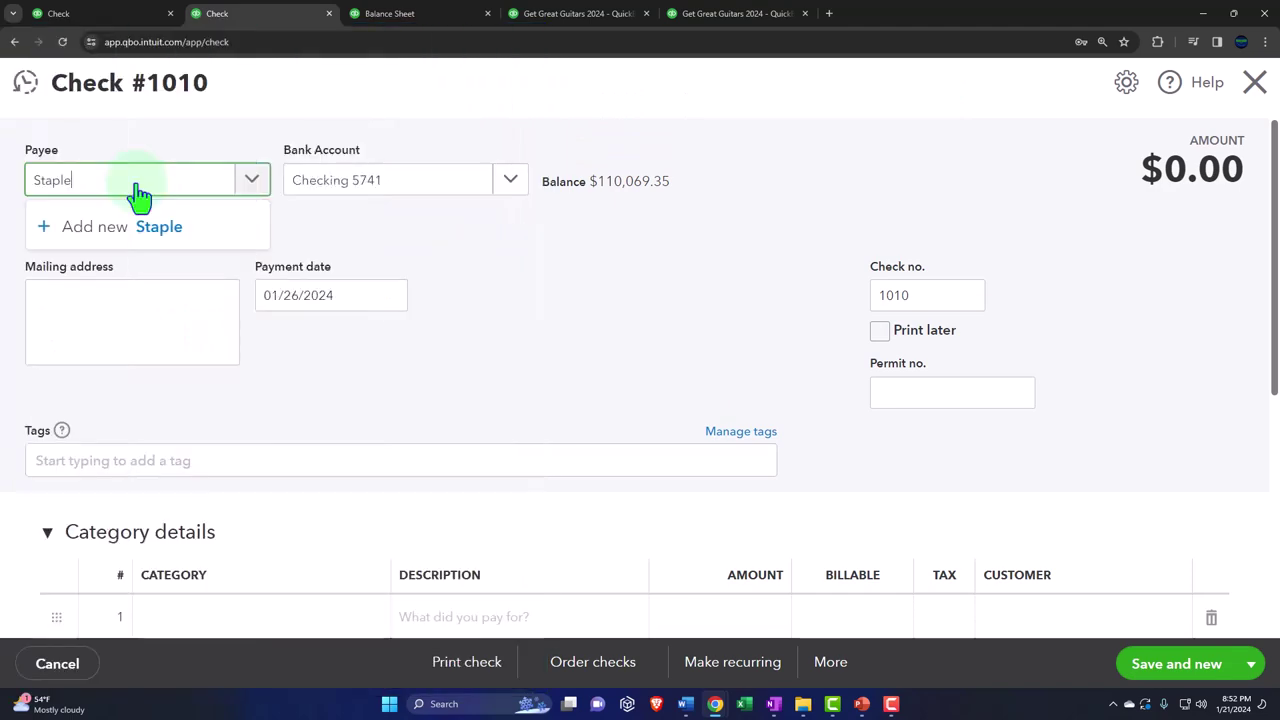
{"action": "key", "text": "Tab"}
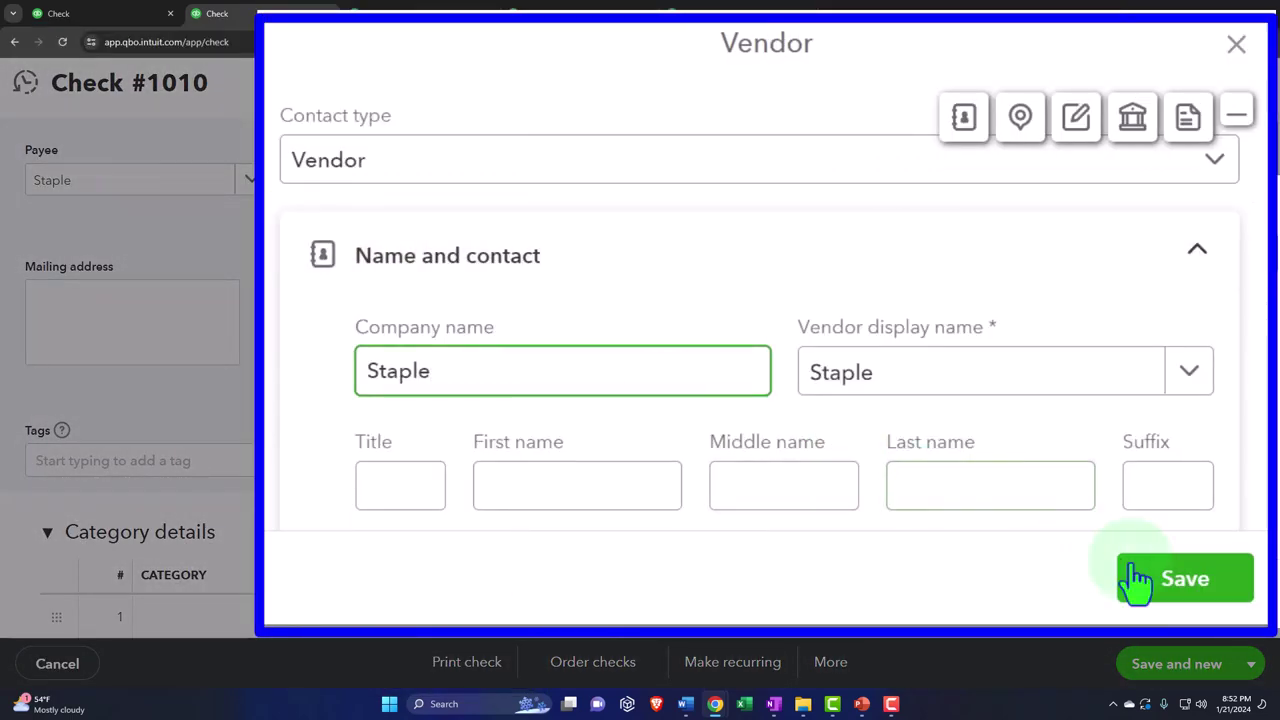
{"action": "left_click", "coordinate": [1185, 579]}
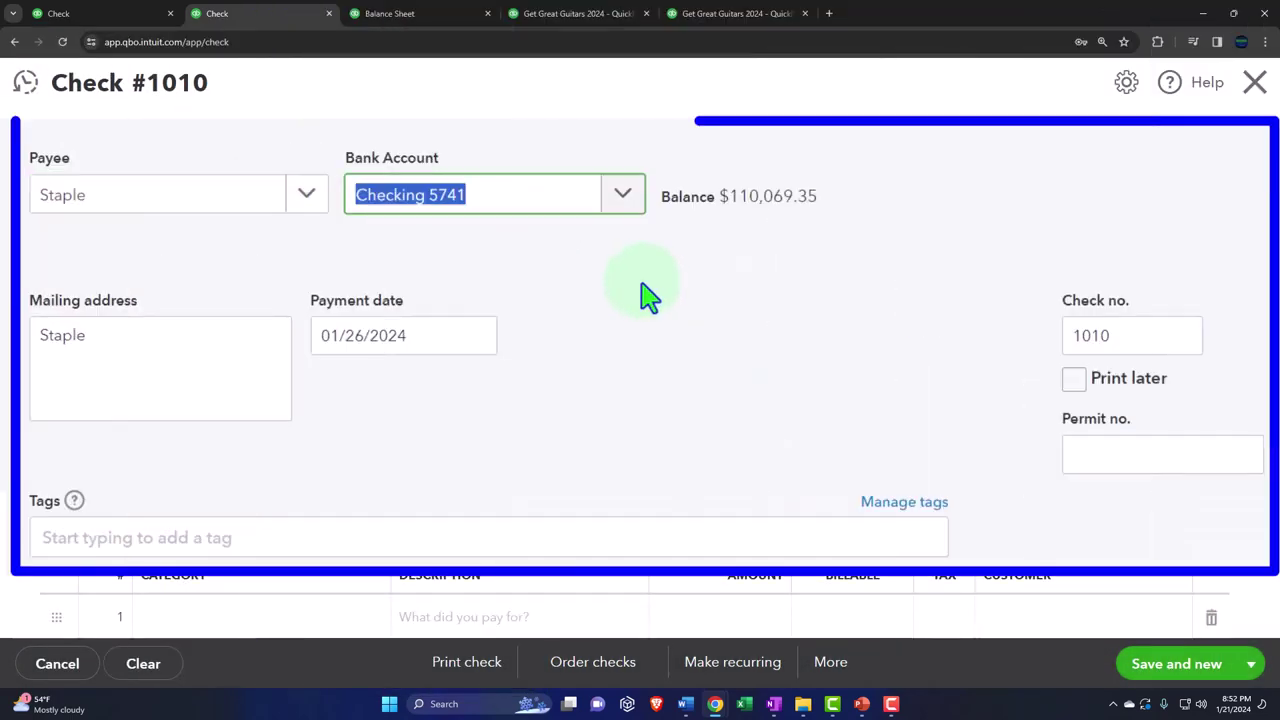
{"action": "key", "text": "Tab"}
{"action": "key", "text": "Tab"}
{"action": "key", "text": "Tab"}
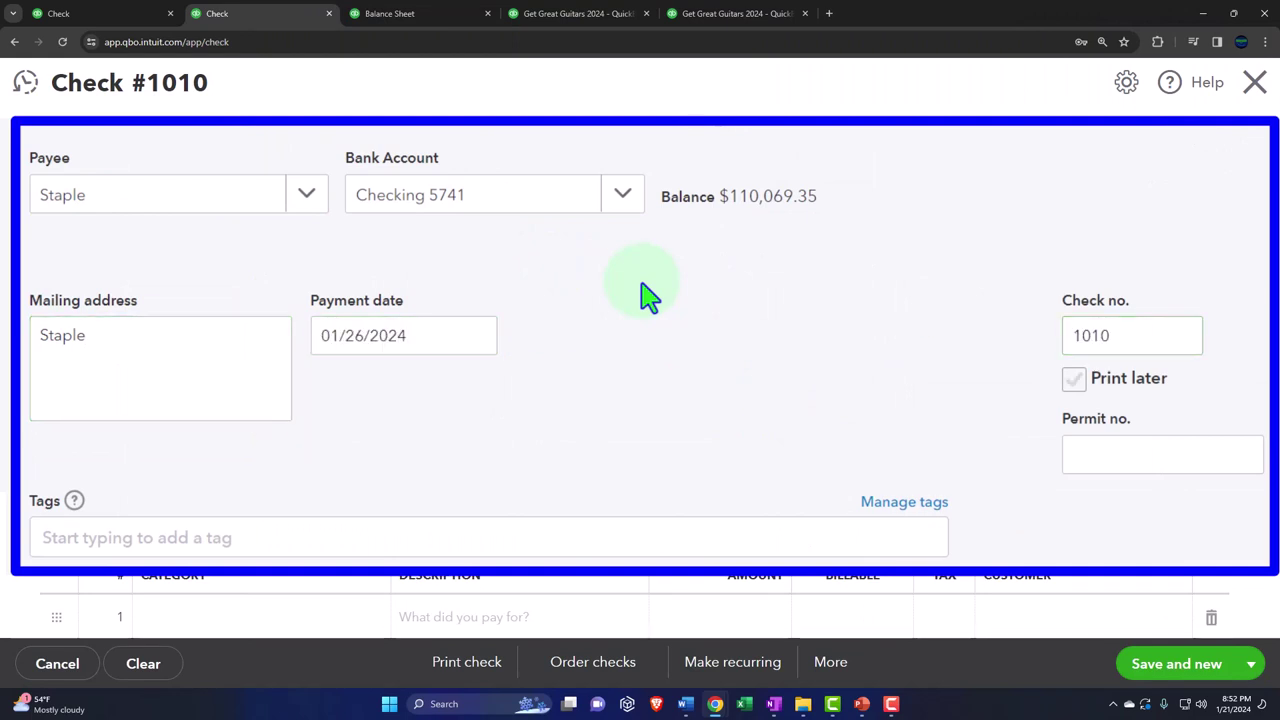
{"action": "key", "text": "Tab"}
{"action": "key", "text": "Tab"}
{"action": "key", "text": "Tab"}
{"action": "key", "text": "Tab"}
{"action": "key", "text": "Tab"}
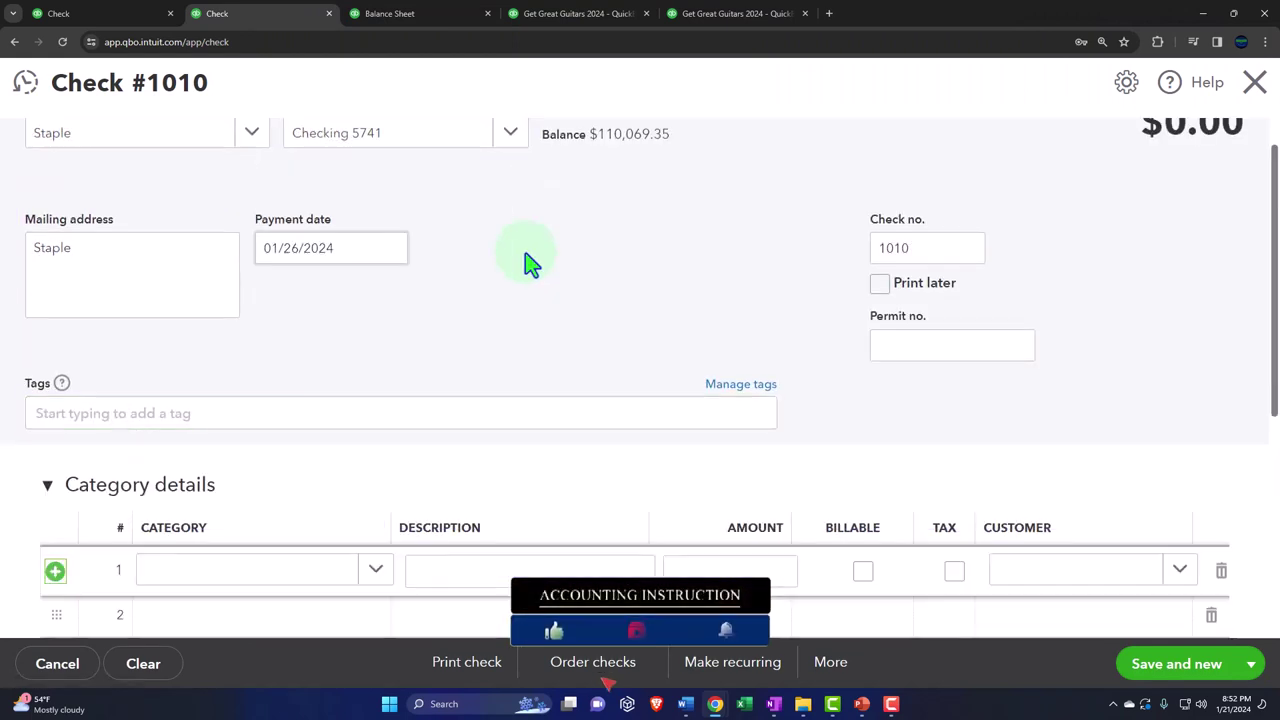
{"action": "scroll", "coordinate": [530, 262], "scroll_direction": "down", "scroll_amount": 2}
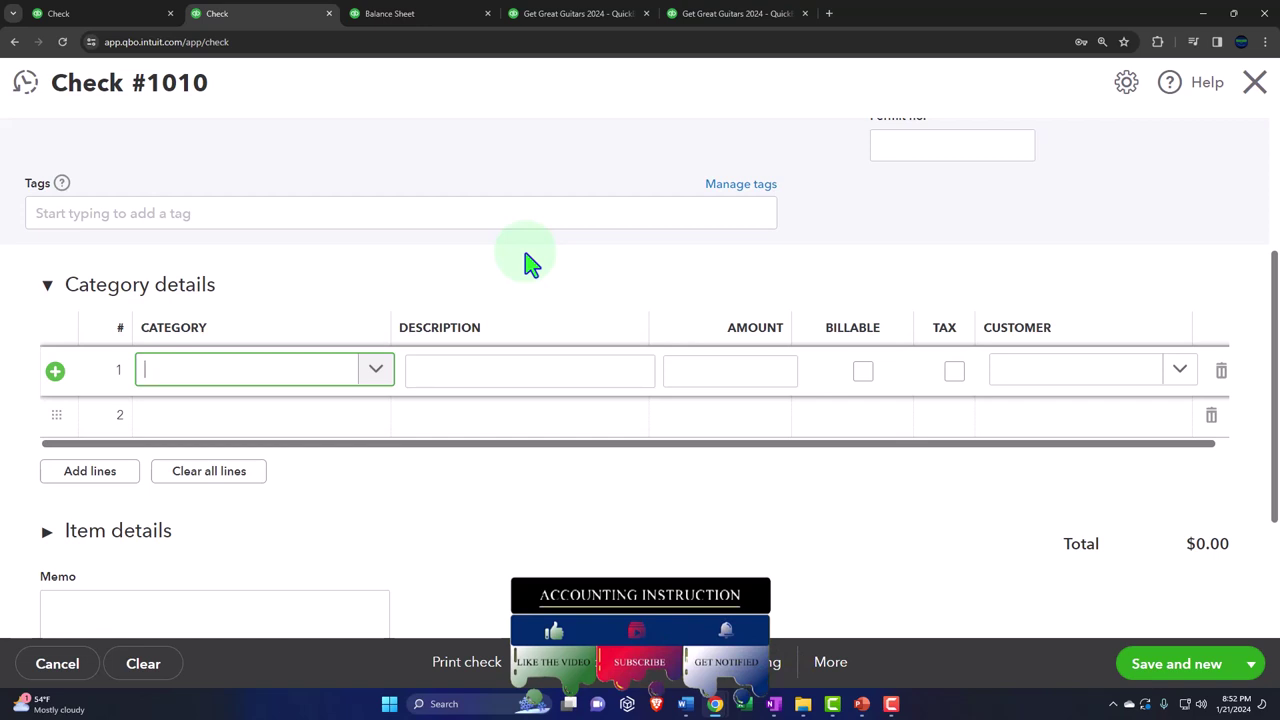
- Examine the assets on the Balance Sheet, including Prepaid Insurance, and compare them with the expenses on the Profit and Loss report
{"action": "left_click", "coordinate": [365, 16]}
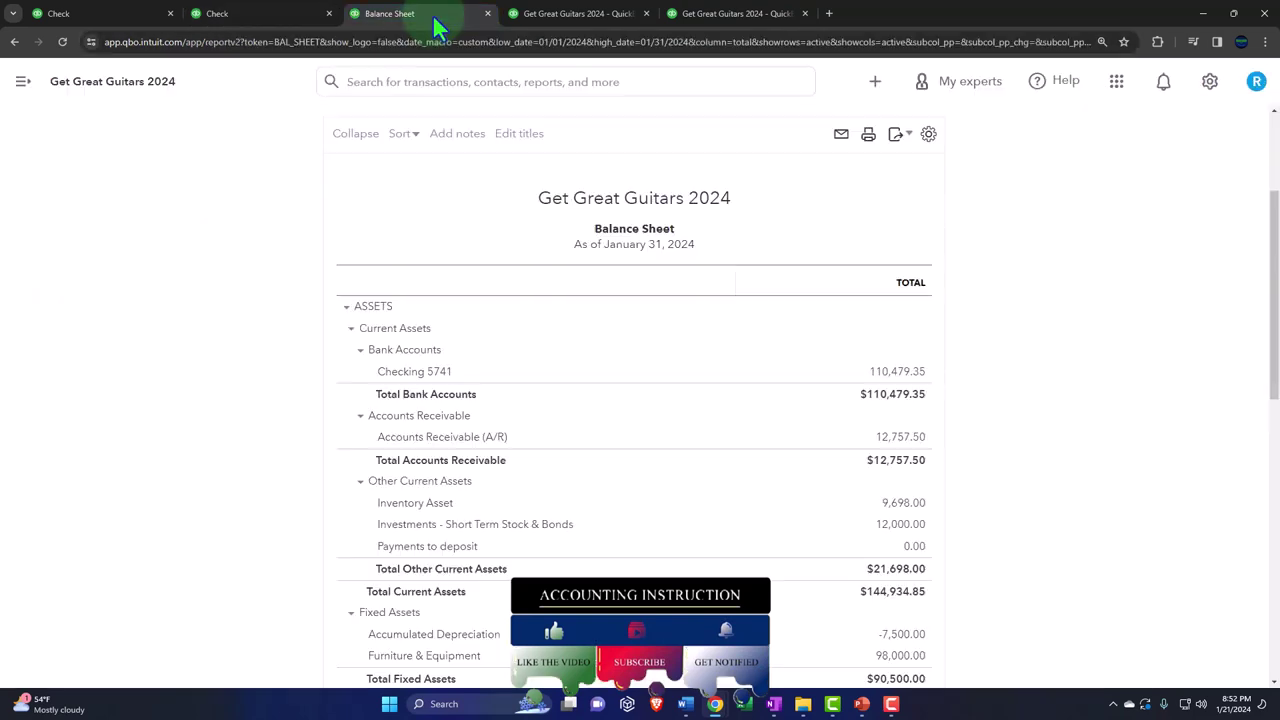
{"action": "scroll", "coordinate": [322, 370], "scroll_direction": "down", "scroll_amount": 3}
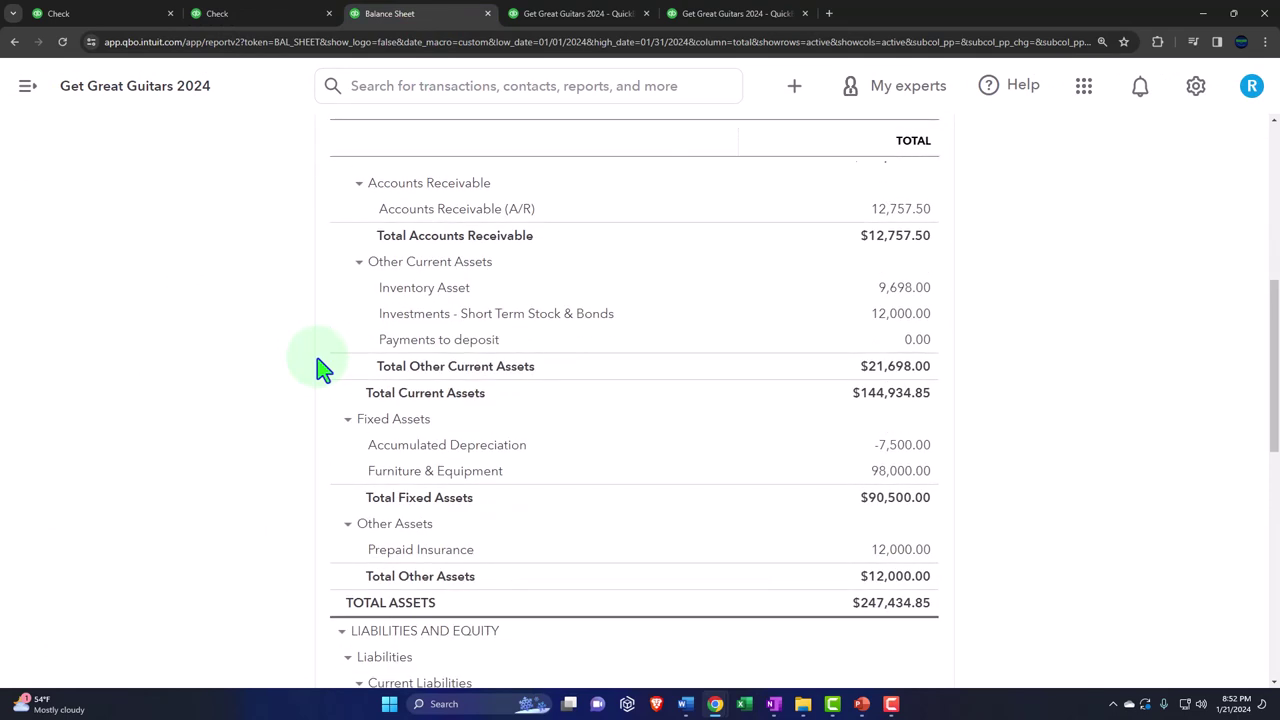
{"action": "scroll", "coordinate": [320, 366], "scroll_direction": "down", "scroll_amount": 1}
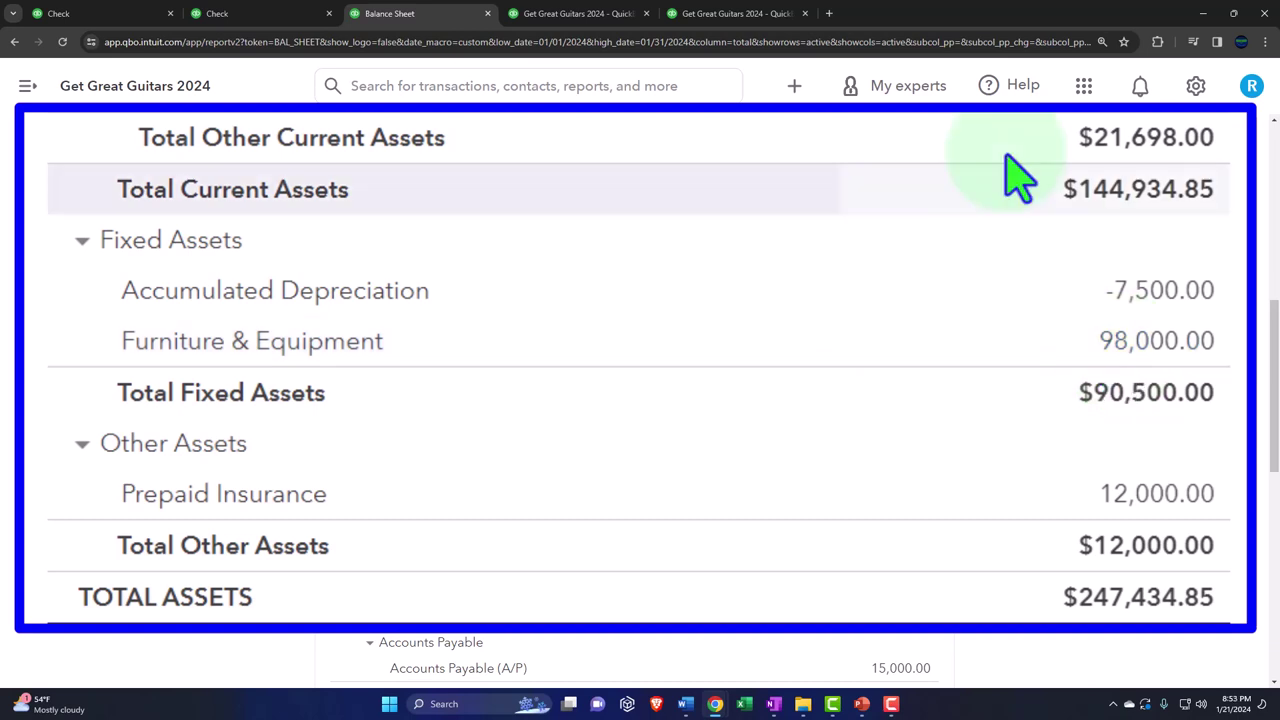
{"action": "left_click", "coordinate": [581, 15]}
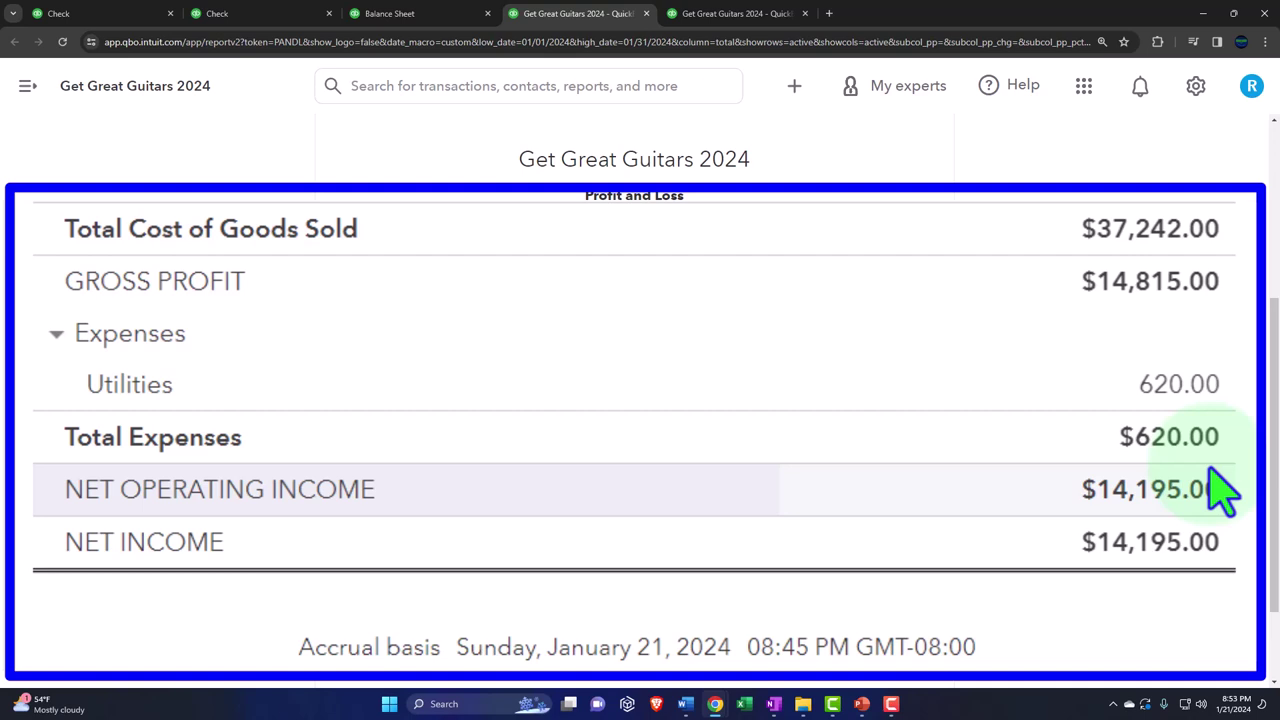
{"action": "left_click", "coordinate": [420, 14]}
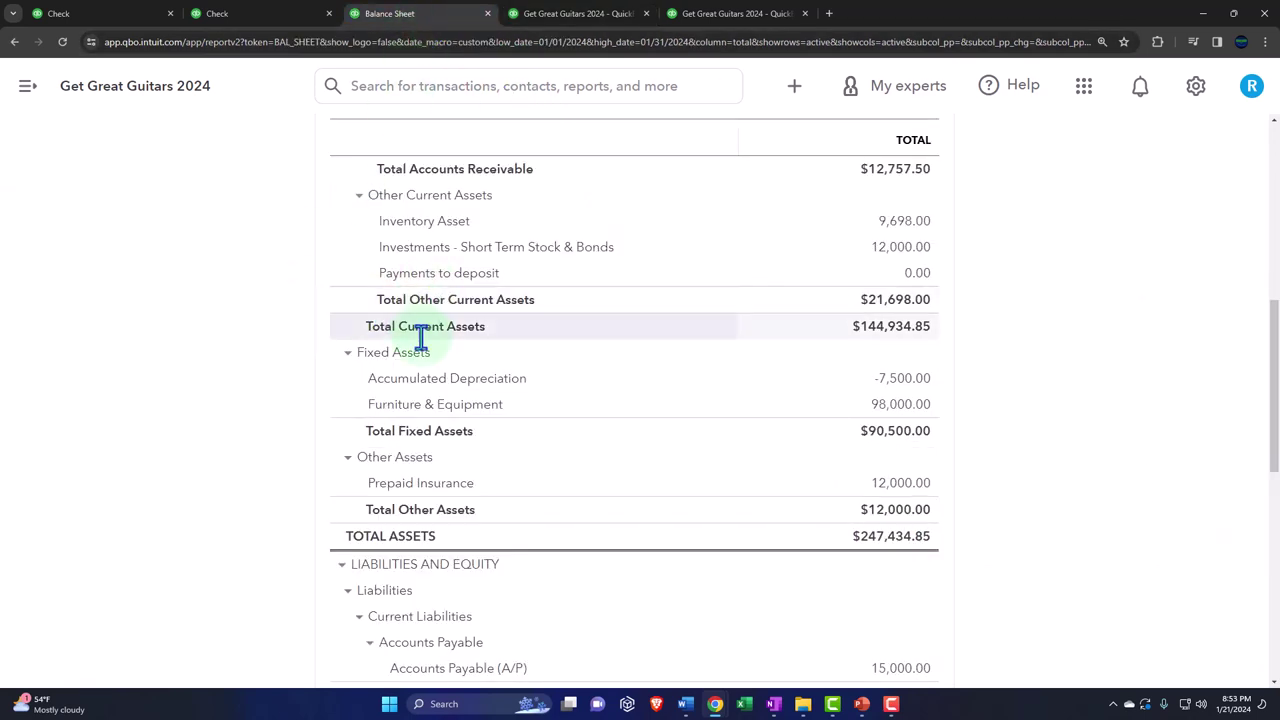
{"action": "scroll", "coordinate": [420, 345], "scroll_direction": "up", "scroll_amount": 4}
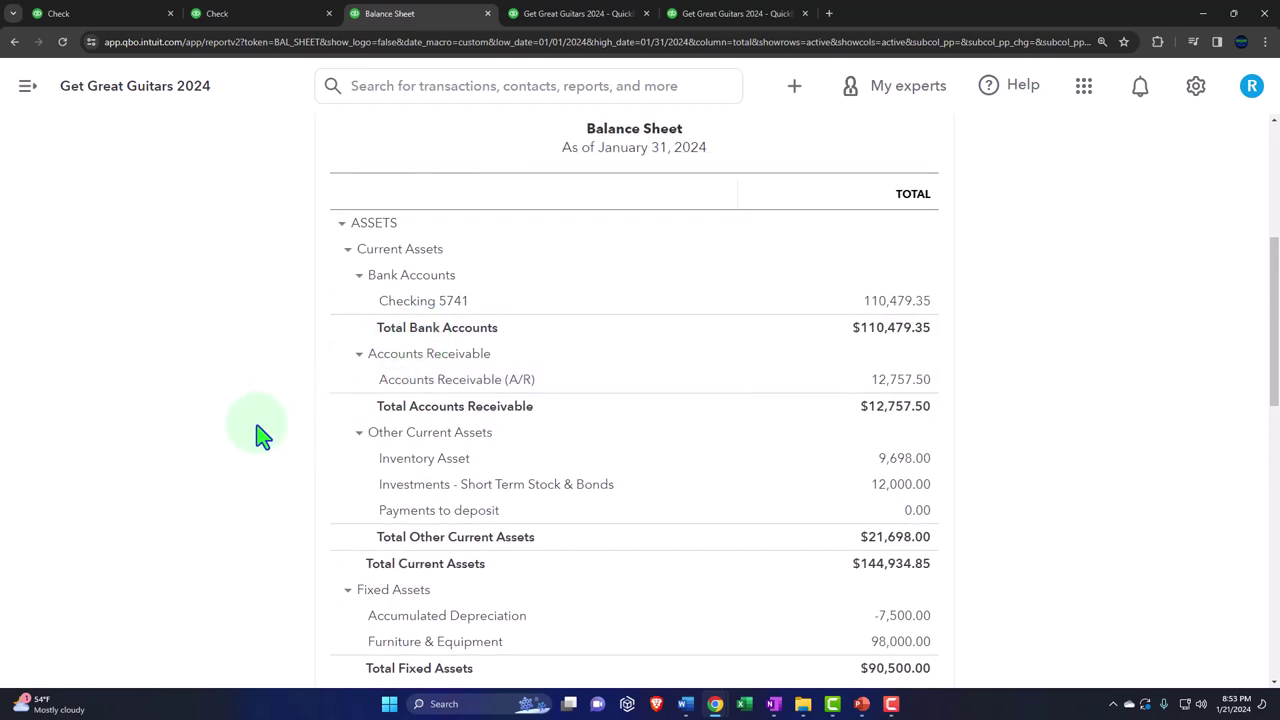
{"action": "scroll", "coordinate": [229, 449], "scroll_direction": "down", "scroll_amount": 2}
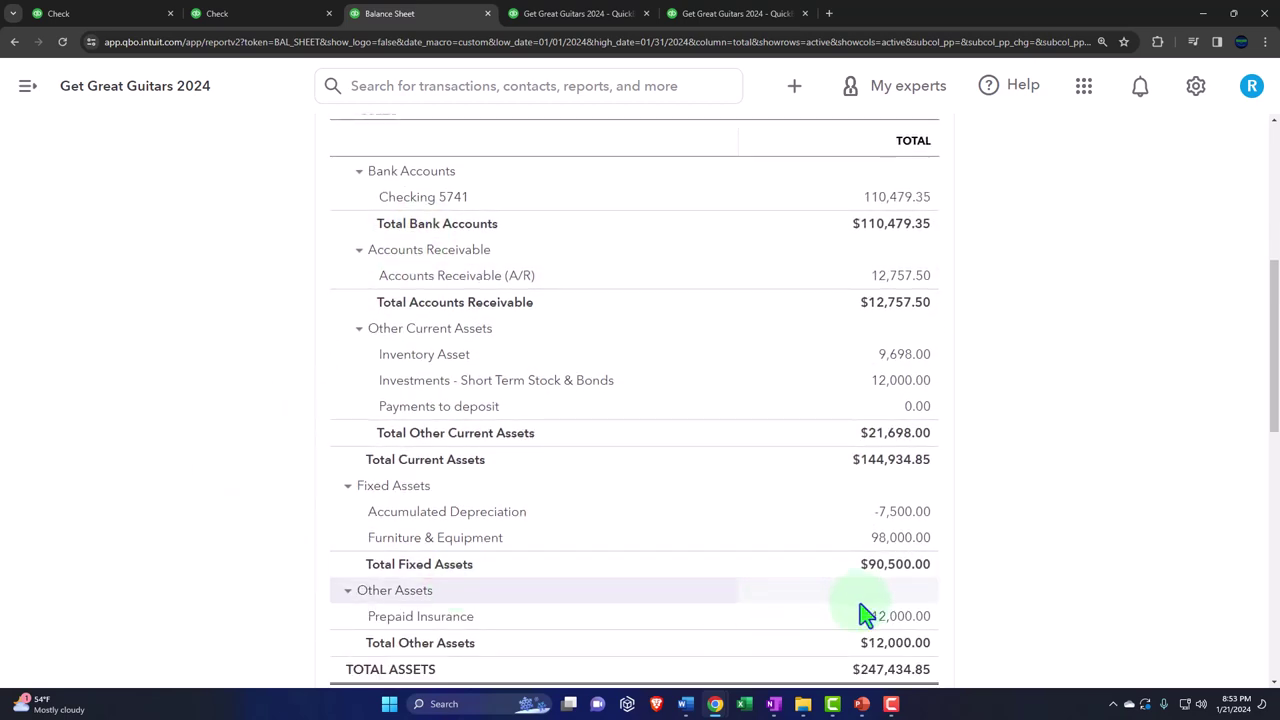
{"action": "scroll", "coordinate": [884, 622], "scroll_direction": "down", "scroll_amount": 2}
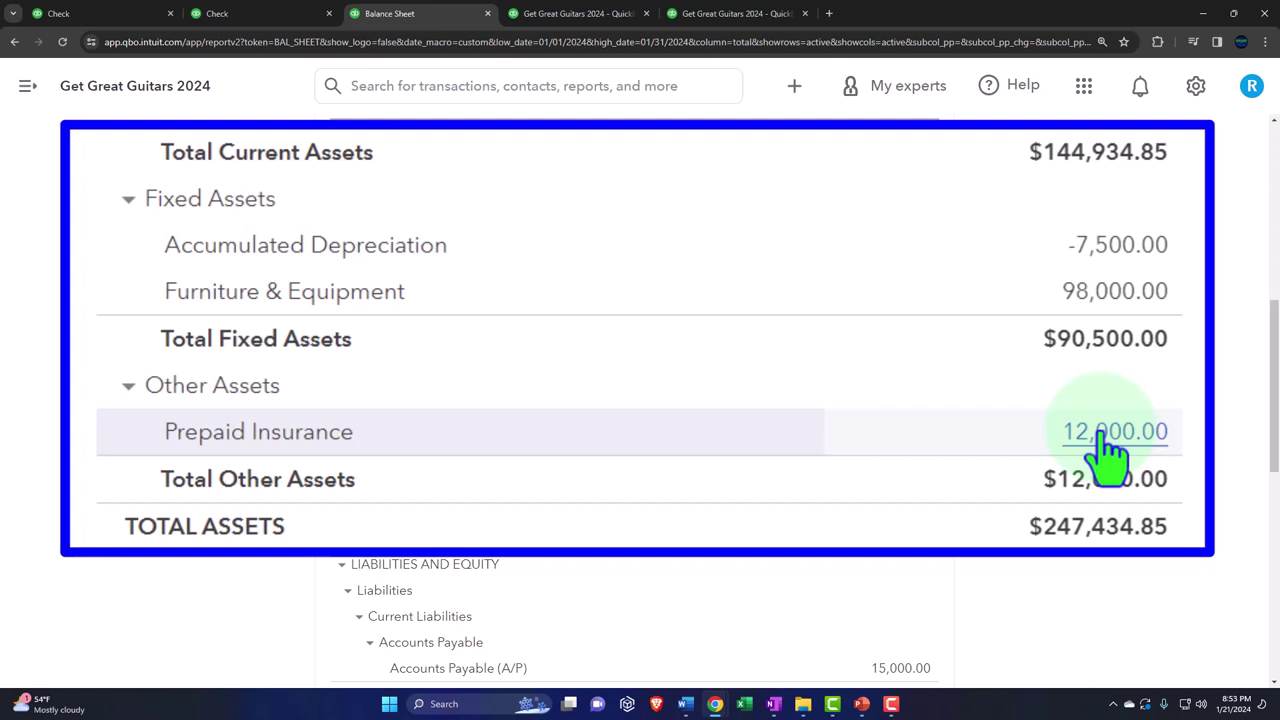
{"action": "scroll", "coordinate": [894, 496], "scroll_direction": "down", "scroll_amount": 1}
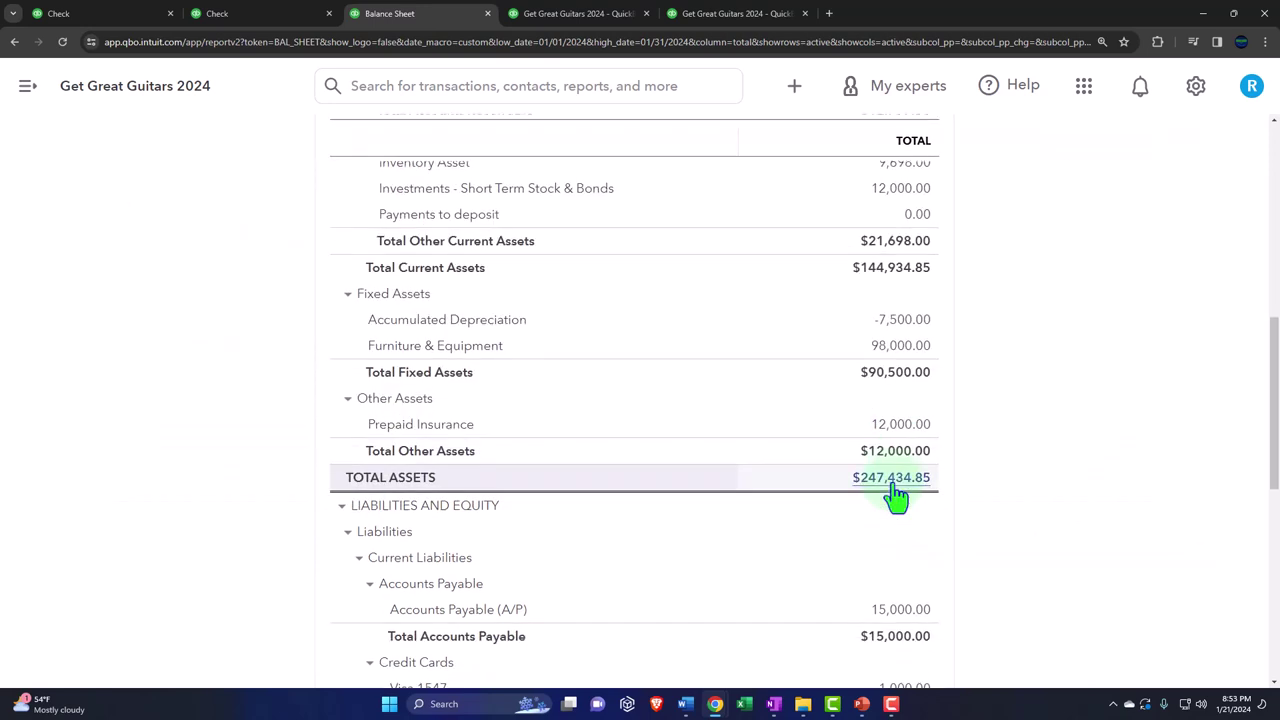
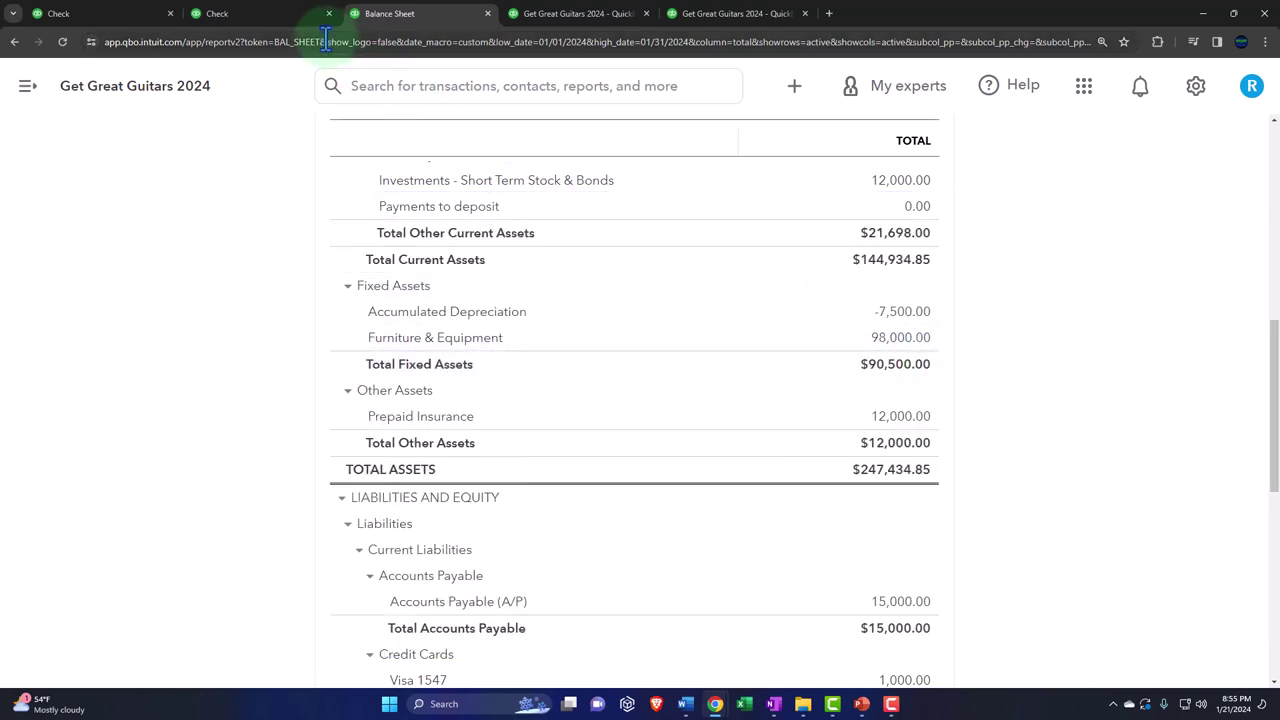
- Return to the Staple check, fill its first category line with Supplies for 500.00, and save and close it
{"action": "left_click", "coordinate": [276, 18]}
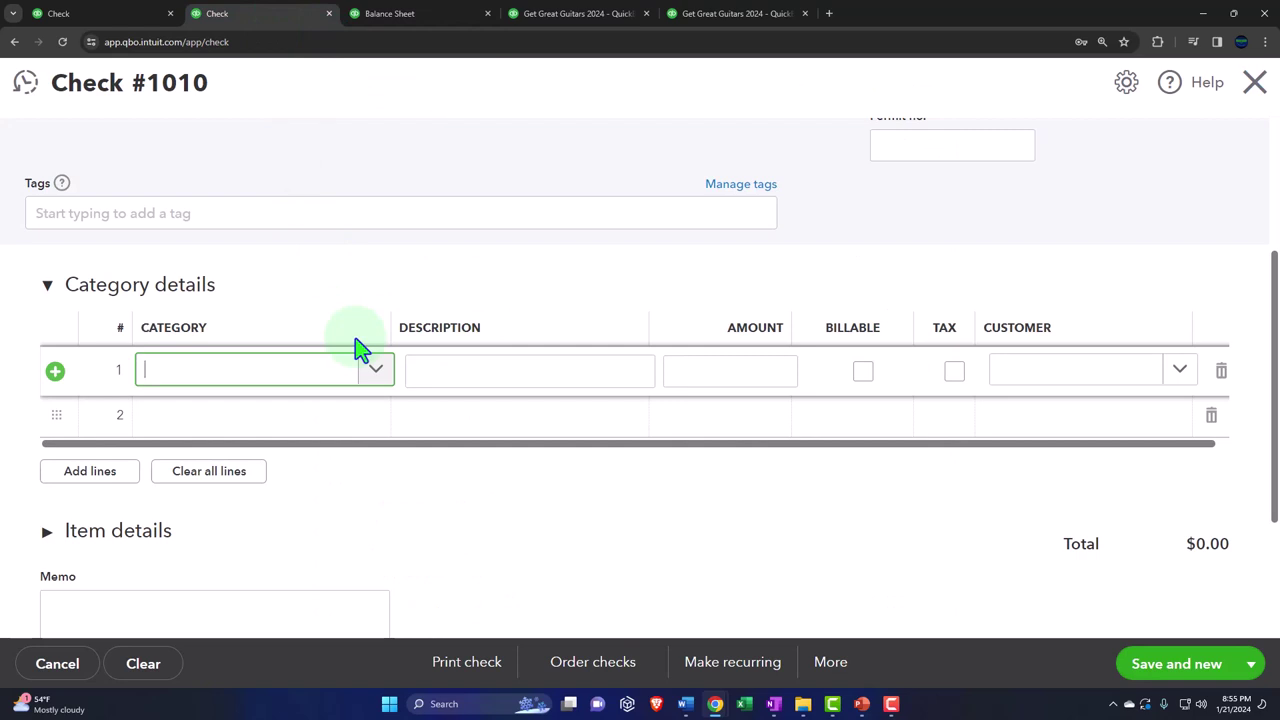
{"action": "scroll", "coordinate": [362, 348], "scroll_direction": "up", "scroll_amount": 3}
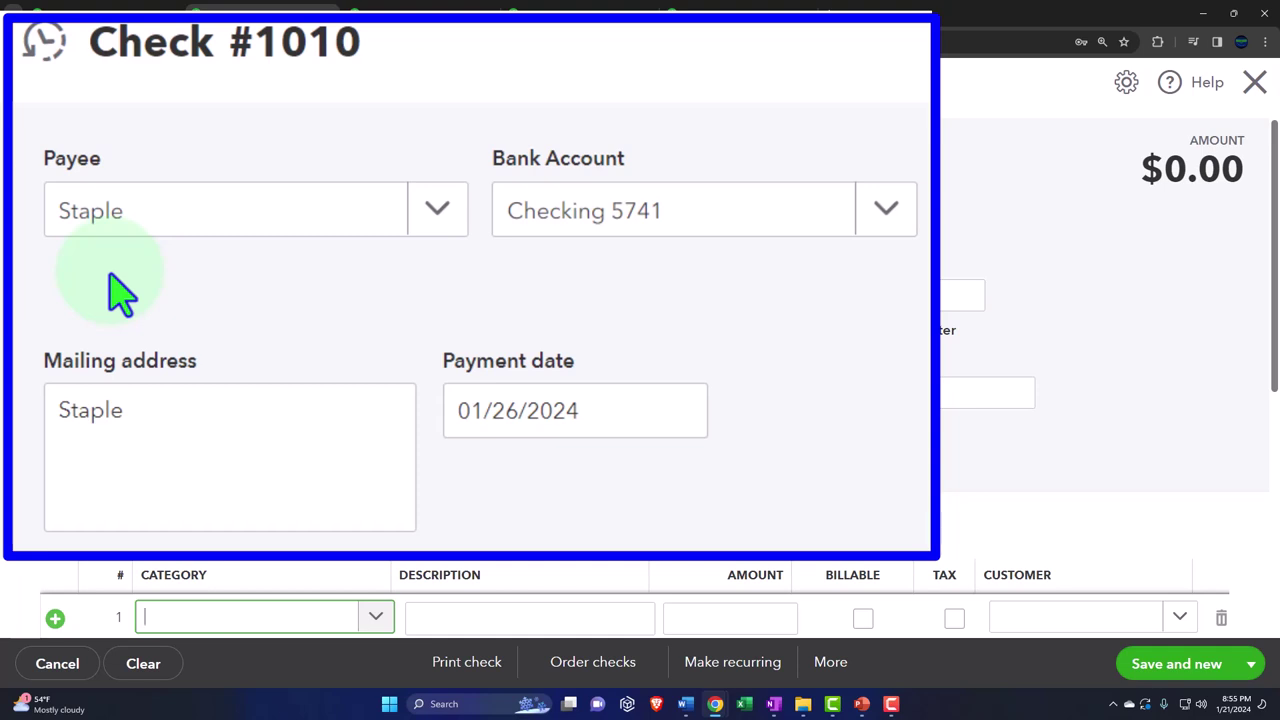
{"action": "scroll", "coordinate": [115, 290], "scroll_direction": "down", "scroll_amount": 2}
{"action": "scroll", "coordinate": [63, 220], "scroll_direction": "down", "scroll_amount": 1}
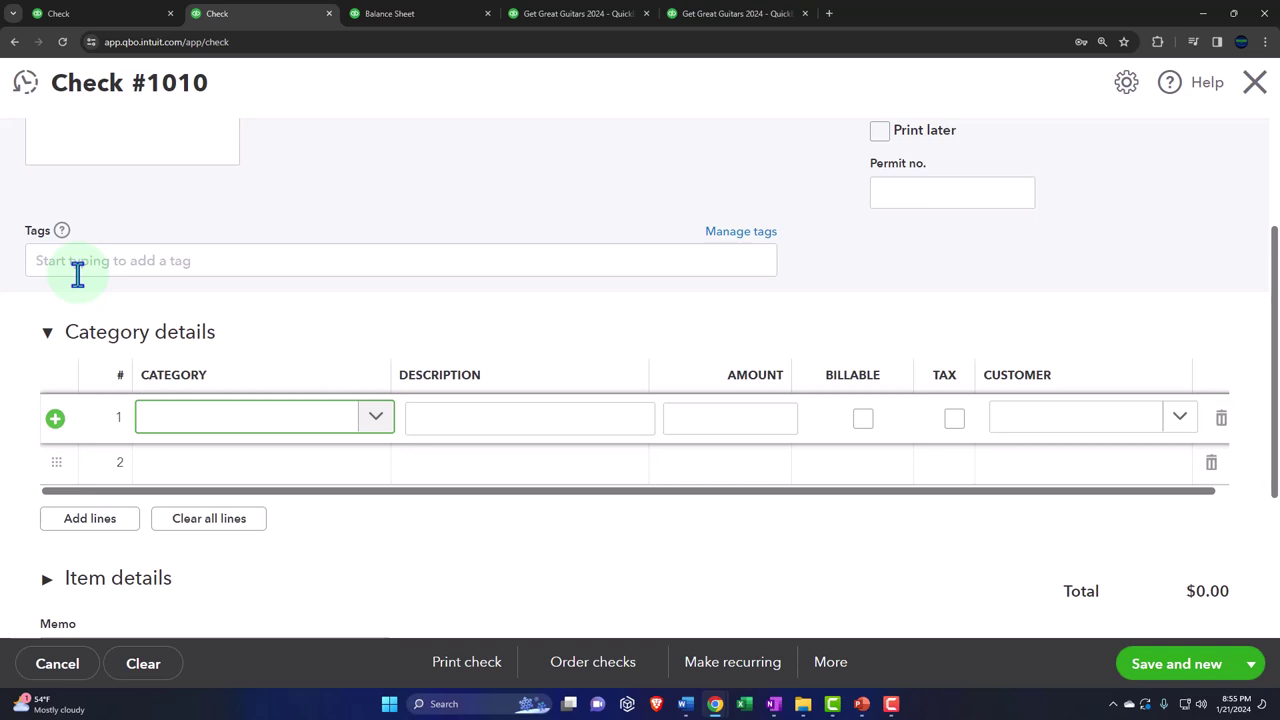
{"action": "type", "text": "S"}
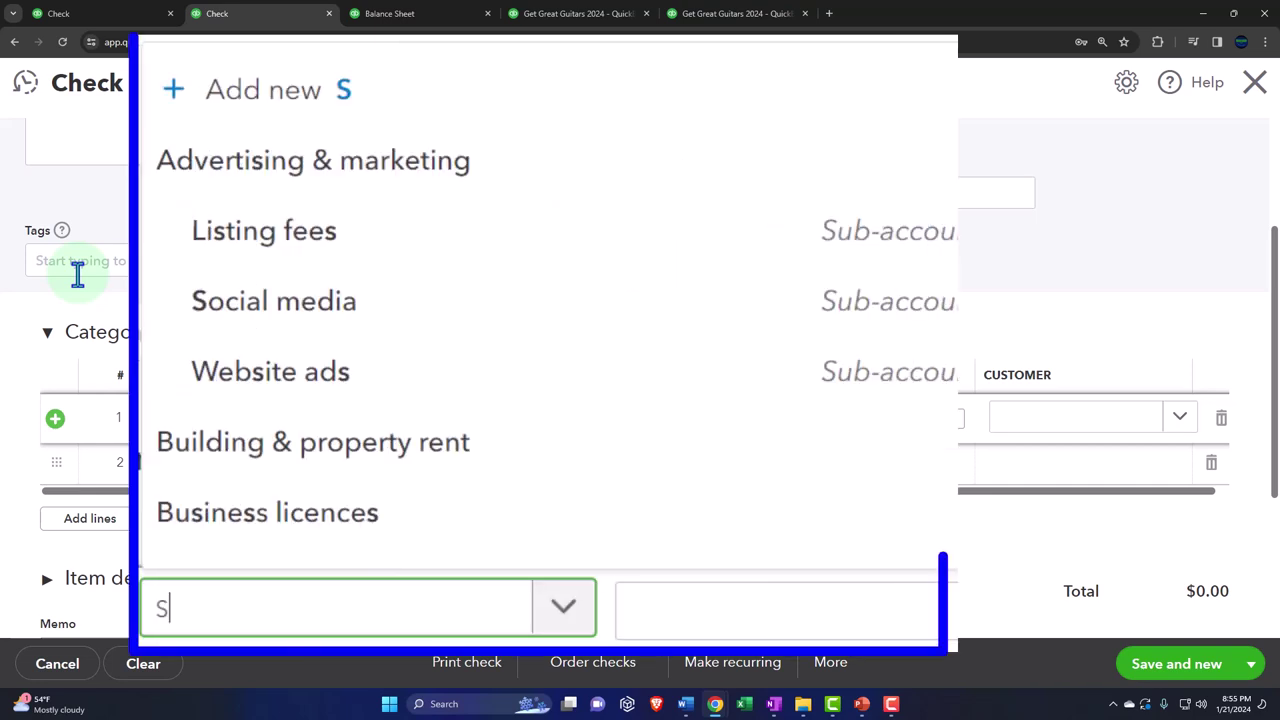
{"action": "type", "text": "up"}
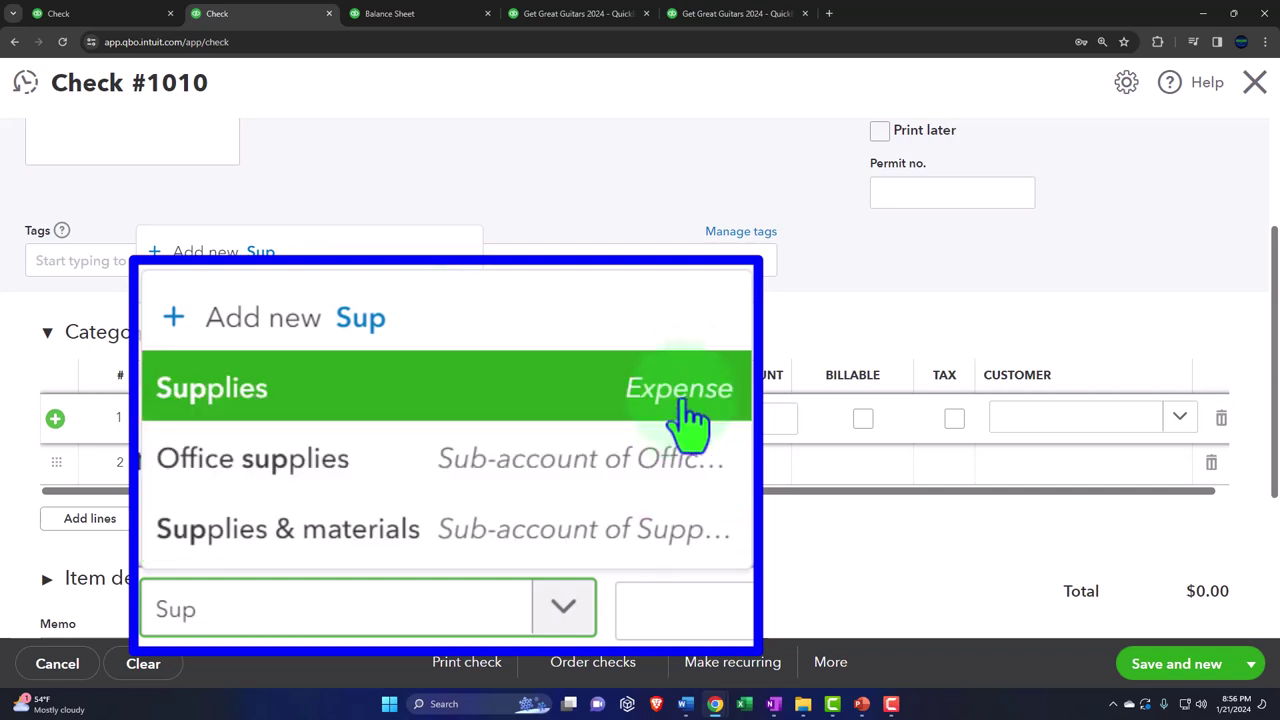
{"action": "left_click", "coordinate": [443, 300]}
{"action": "key", "text": "Tab"}
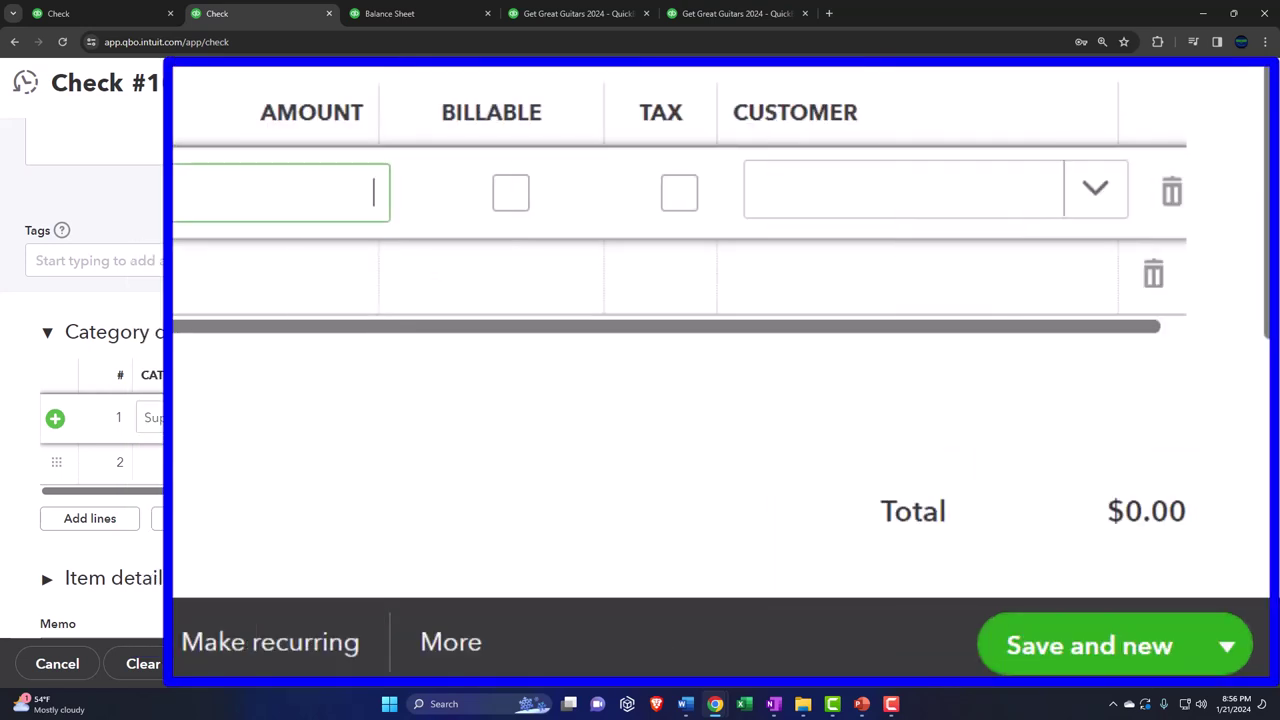
{"action": "type", "text": "500"}
{"action": "key", "text": "Tab"}
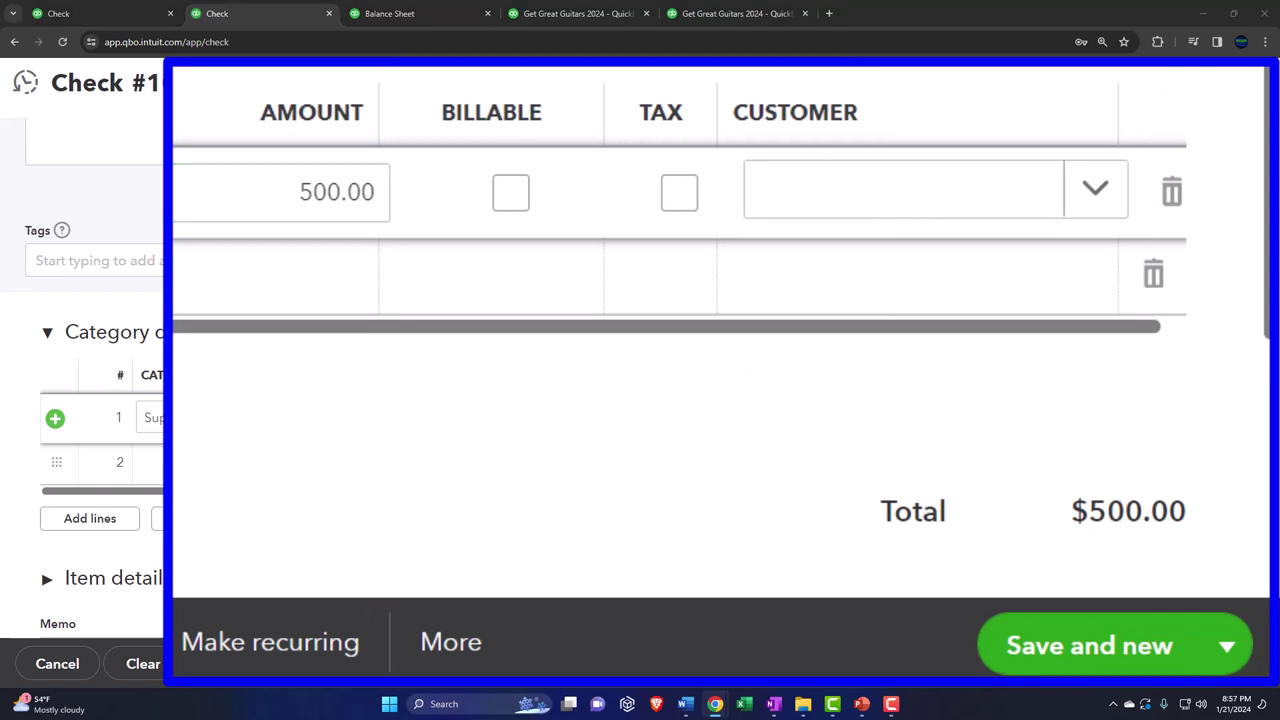
{"action": "left_click", "coordinate": [1233, 652]}
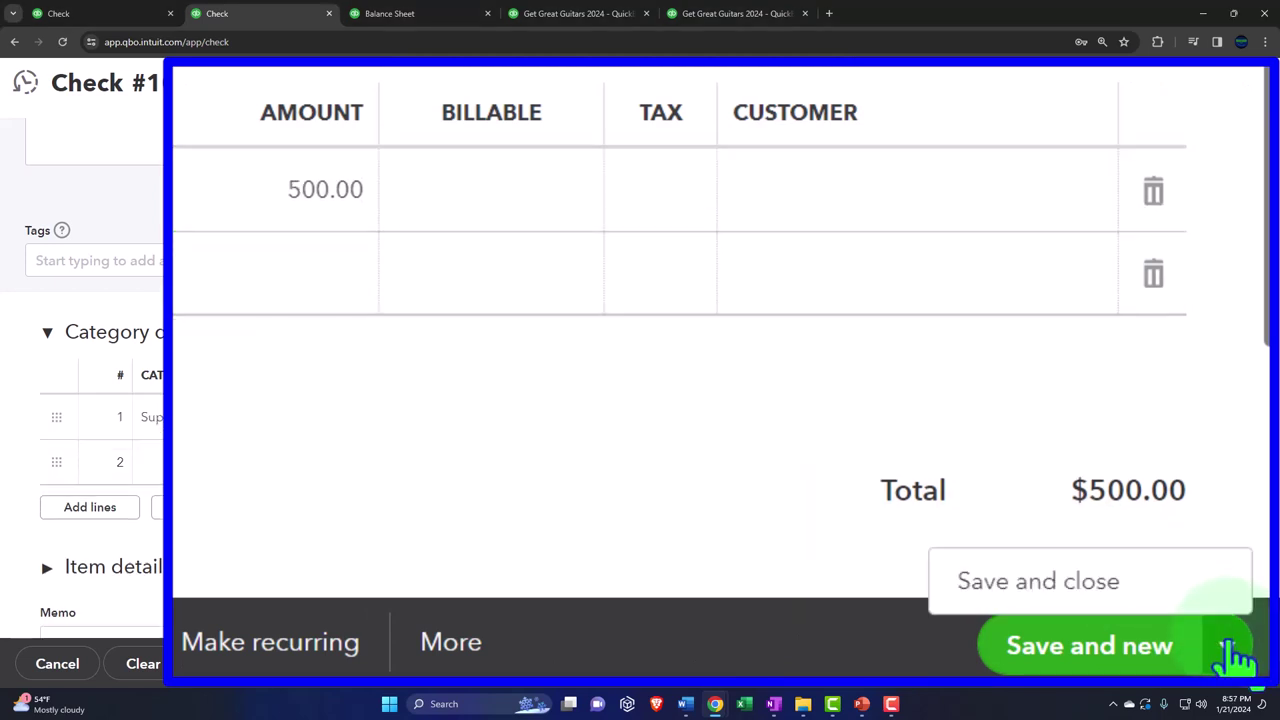
{"action": "left_click", "coordinate": [1093, 606]}
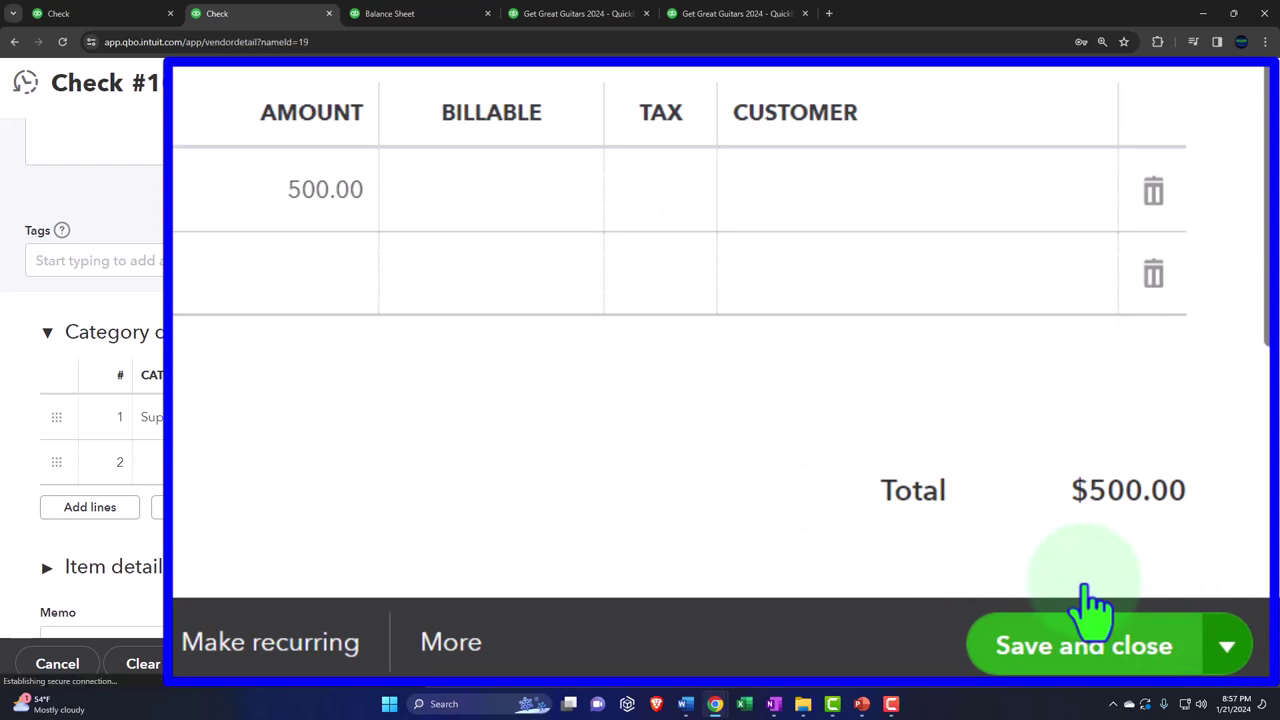
- Rerun the Balance Sheet as of January 31, 2024 and check the Checking account line
{"action": "left_click", "coordinate": [395, 25]}
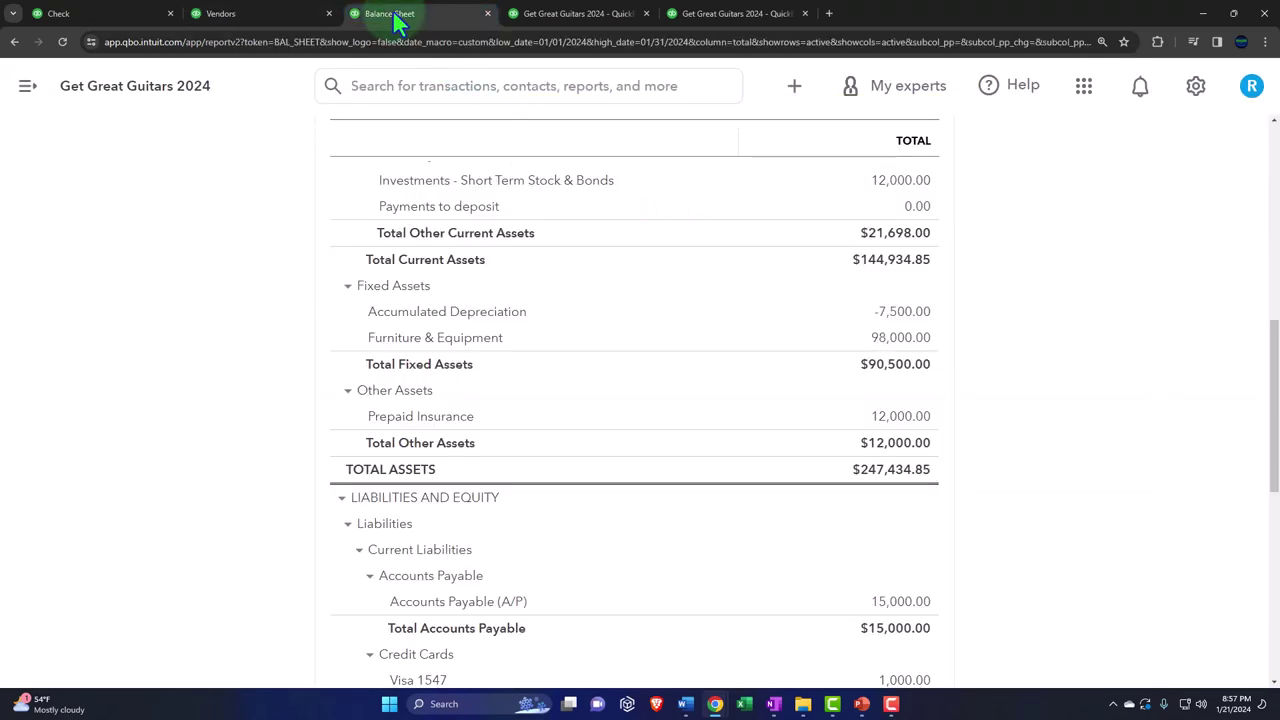
{"action": "scroll", "coordinate": [377, 394], "scroll_direction": "up", "scroll_amount": 2}
{"action": "scroll", "coordinate": [390, 403], "scroll_direction": "up", "scroll_amount": 3}
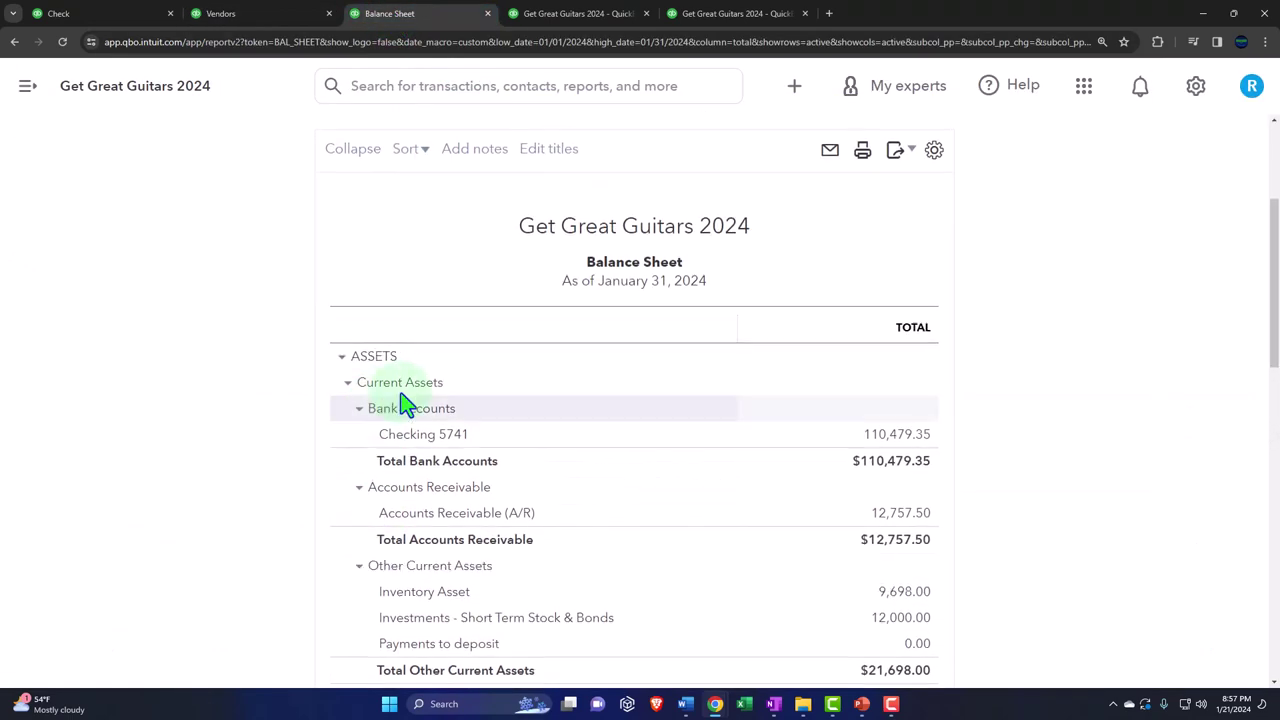
{"action": "scroll", "coordinate": [780, 222], "scroll_direction": "up", "scroll_amount": 2}
{"action": "left_click", "coordinate": [883, 205]}
{"action": "scroll", "coordinate": [829, 380], "scroll_direction": "down", "scroll_amount": 3}
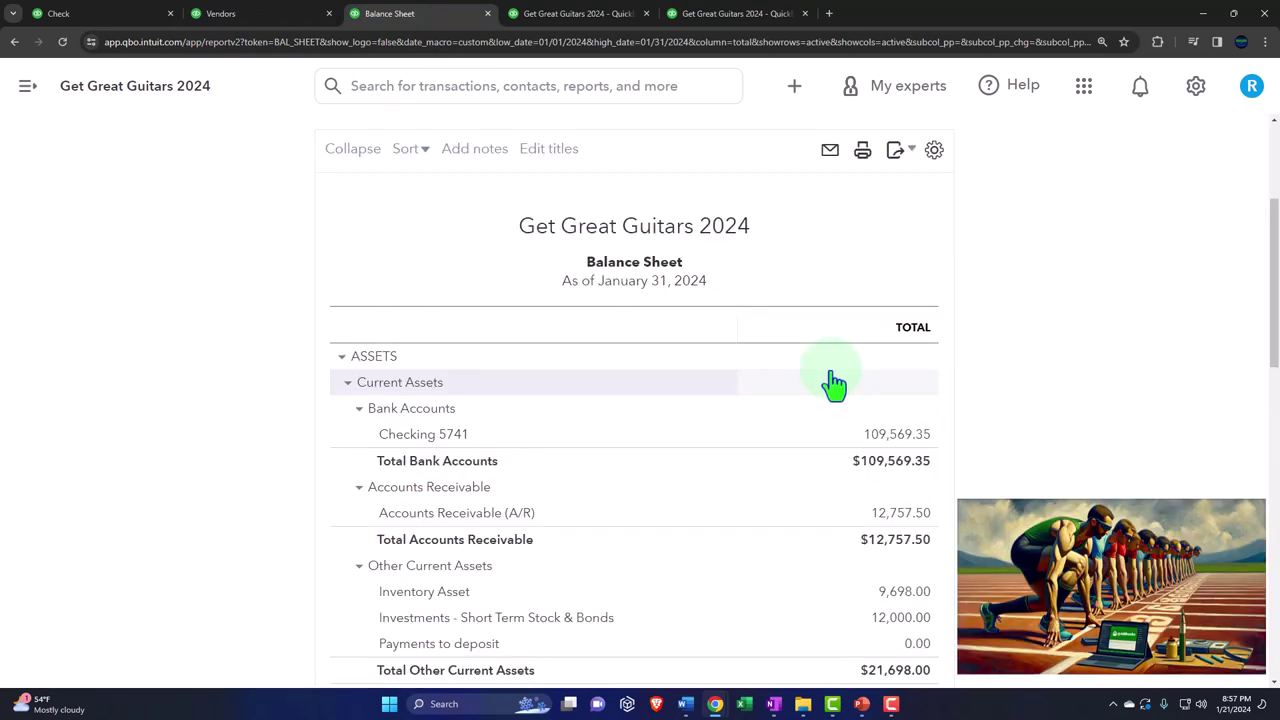
- Drill into the Checking account on the Balance Sheet, review the January checks at the end of its transactions, and return to the report
{"action": "left_click", "coordinate": [890, 372]}
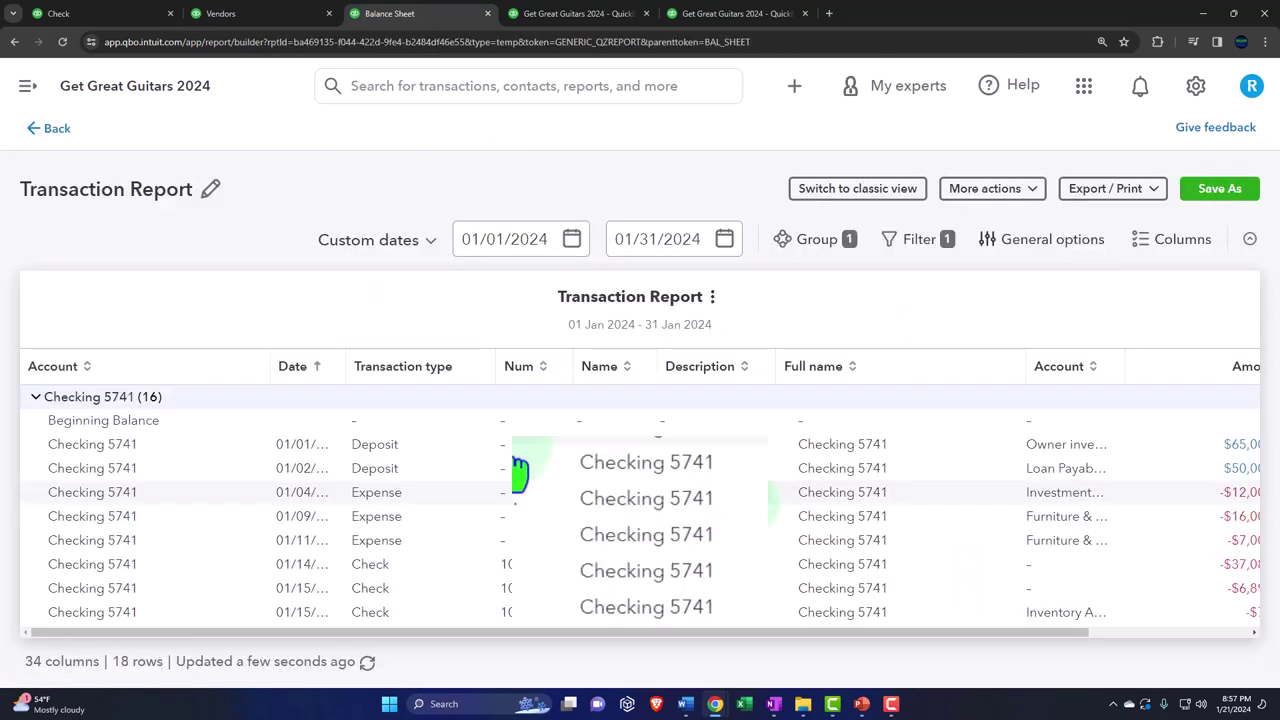
{"action": "key", "text": "ctrl+minus"}
{"action": "scroll", "coordinate": [514, 466], "scroll_direction": "down", "scroll_amount": 2}
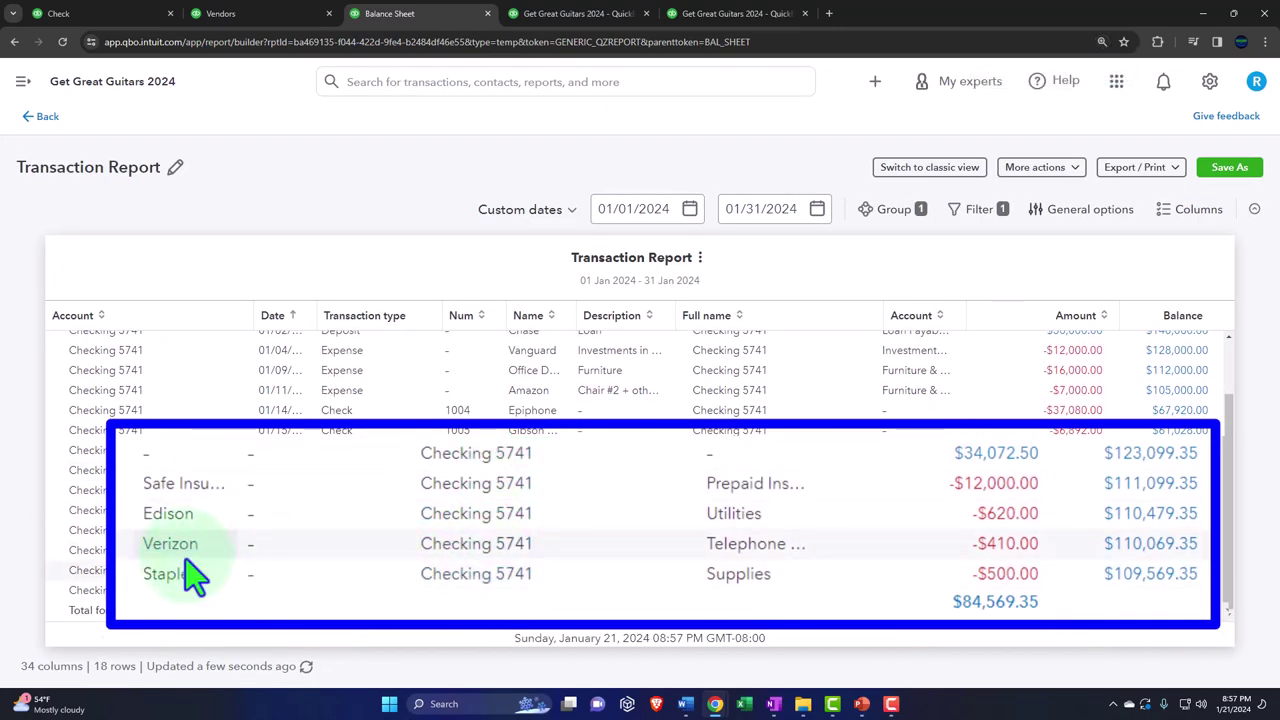
{"action": "left_click", "coordinate": [48, 118]}
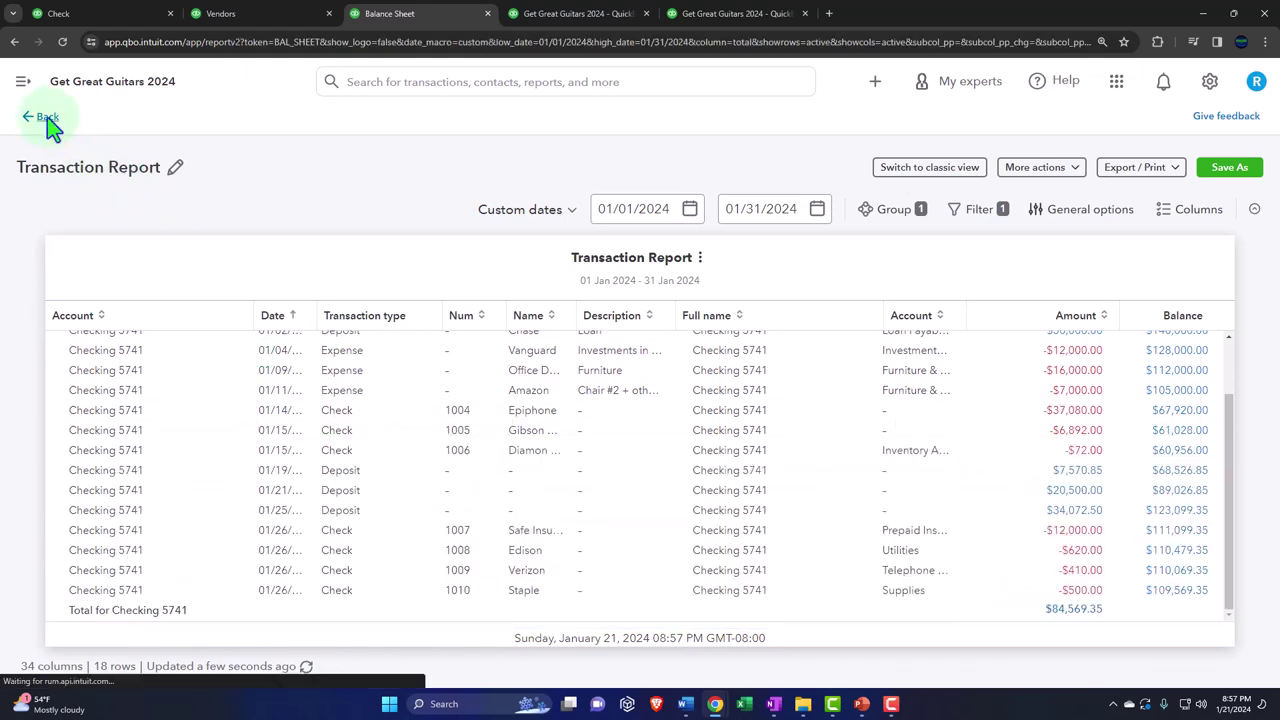
- Rerun the January 2024 Profit and Loss report and examine its Supplies, Telephone Expense, Utilities and Net Income lines
{"action": "left_click", "coordinate": [575, 15]}
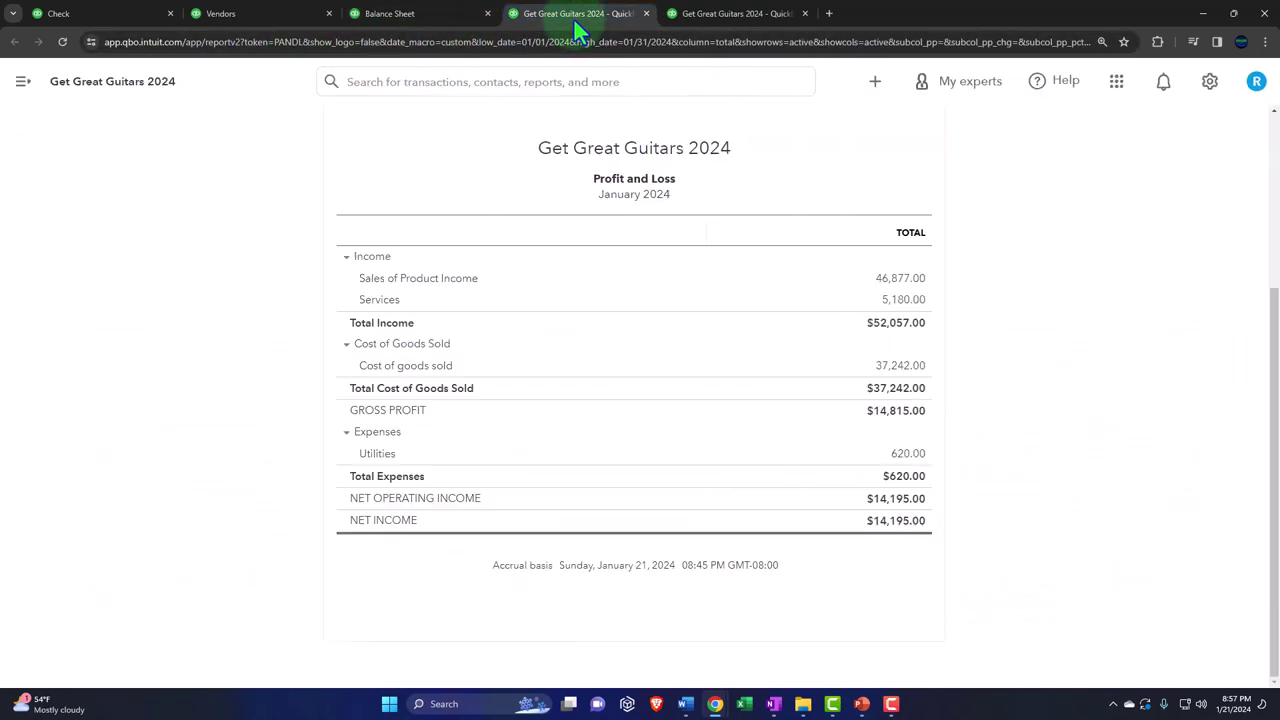
{"action": "scroll", "coordinate": [526, 240], "scroll_direction": "up", "scroll_amount": 3}
{"action": "scroll", "coordinate": [745, 290], "scroll_direction": "down", "scroll_amount": 3}
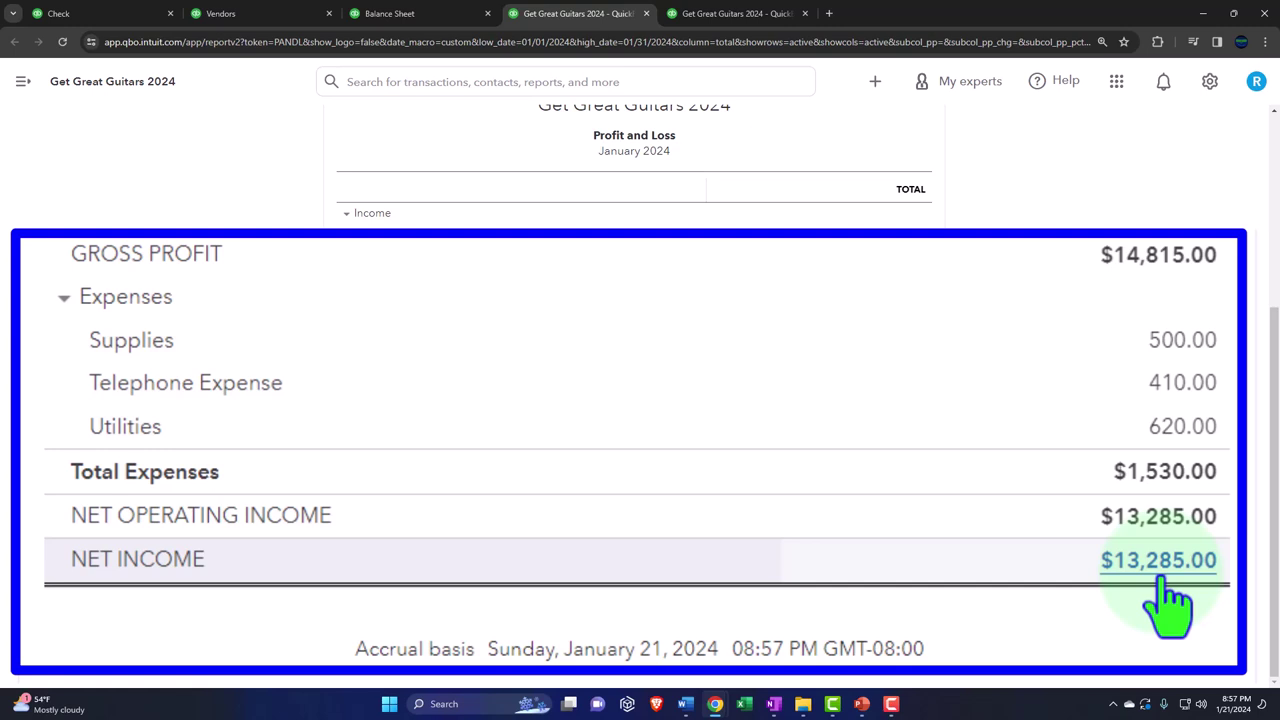
{"action": "key", "text": "ctrl+plus"}
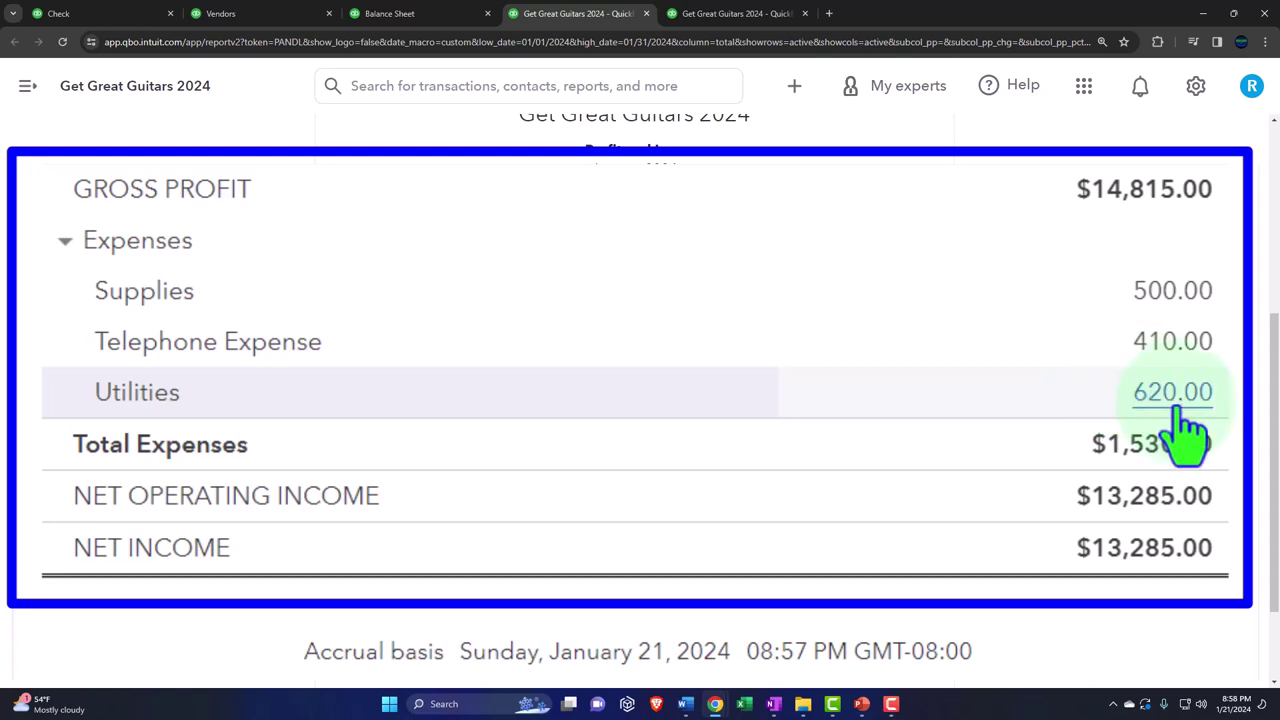
- Open the Edison check from the Utilities detail, change its check number to 1009, save it accepting the duplicate number, and return to the report
{"action": "left_click", "coordinate": [1176, 403]}
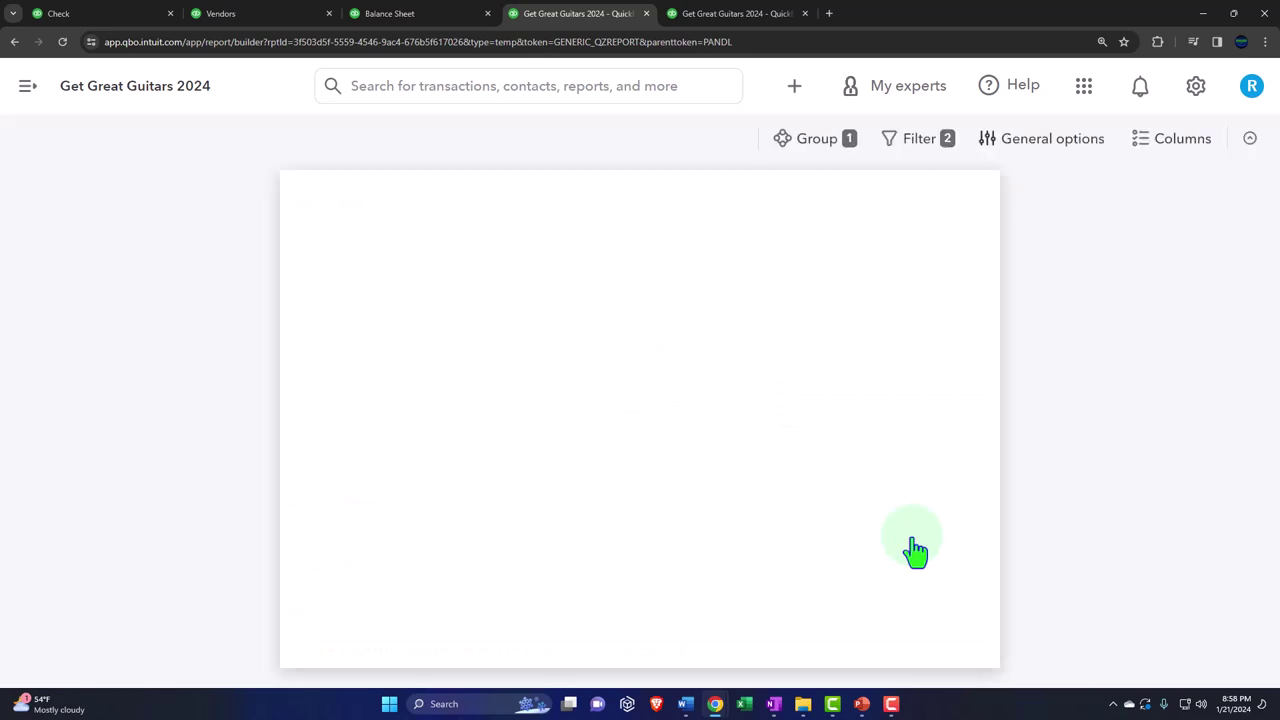
{"action": "key", "text": "ctrl+minus"}
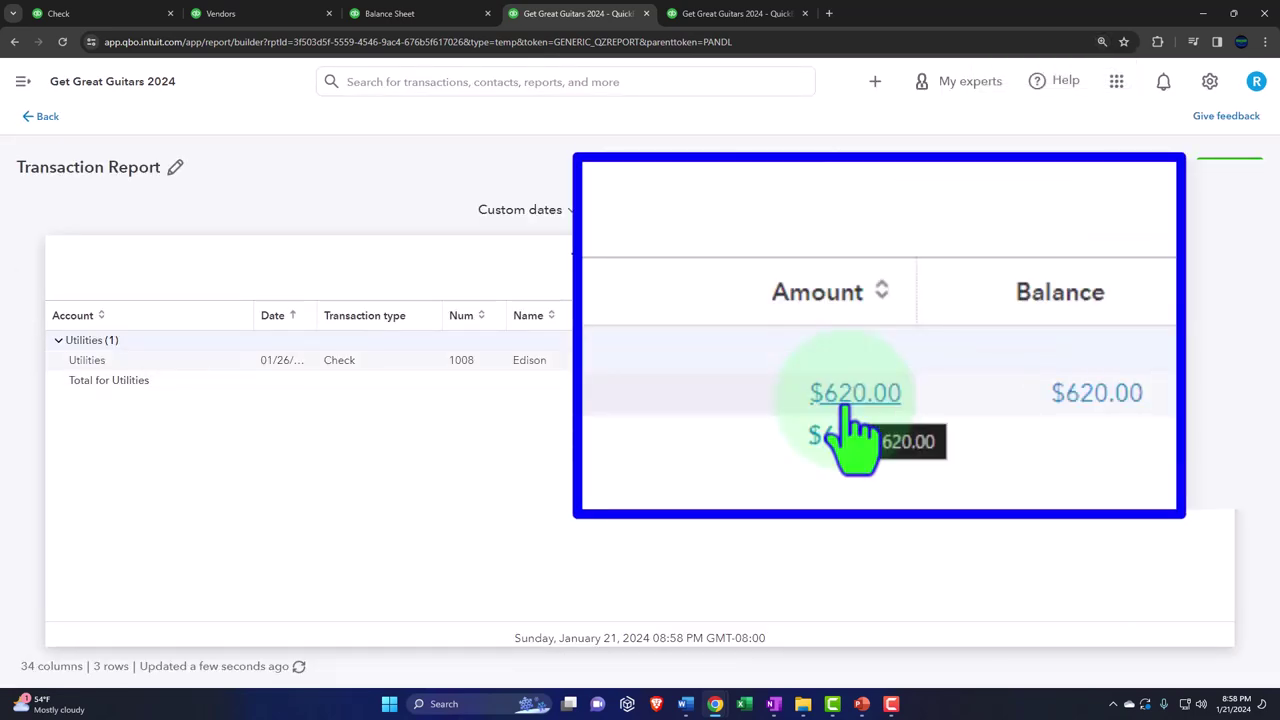
{"action": "left_click", "coordinate": [850, 410]}
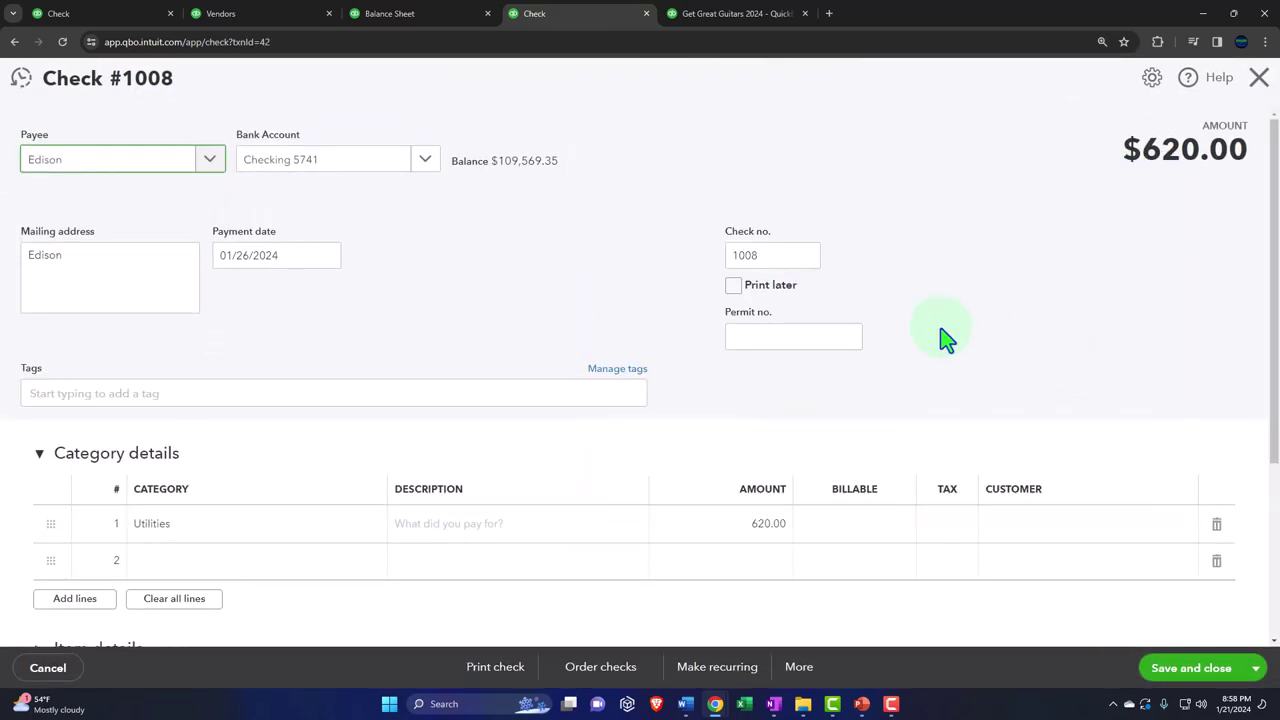
{"action": "left_click", "coordinate": [776, 256]}
{"action": "key", "text": "BackSpace"}
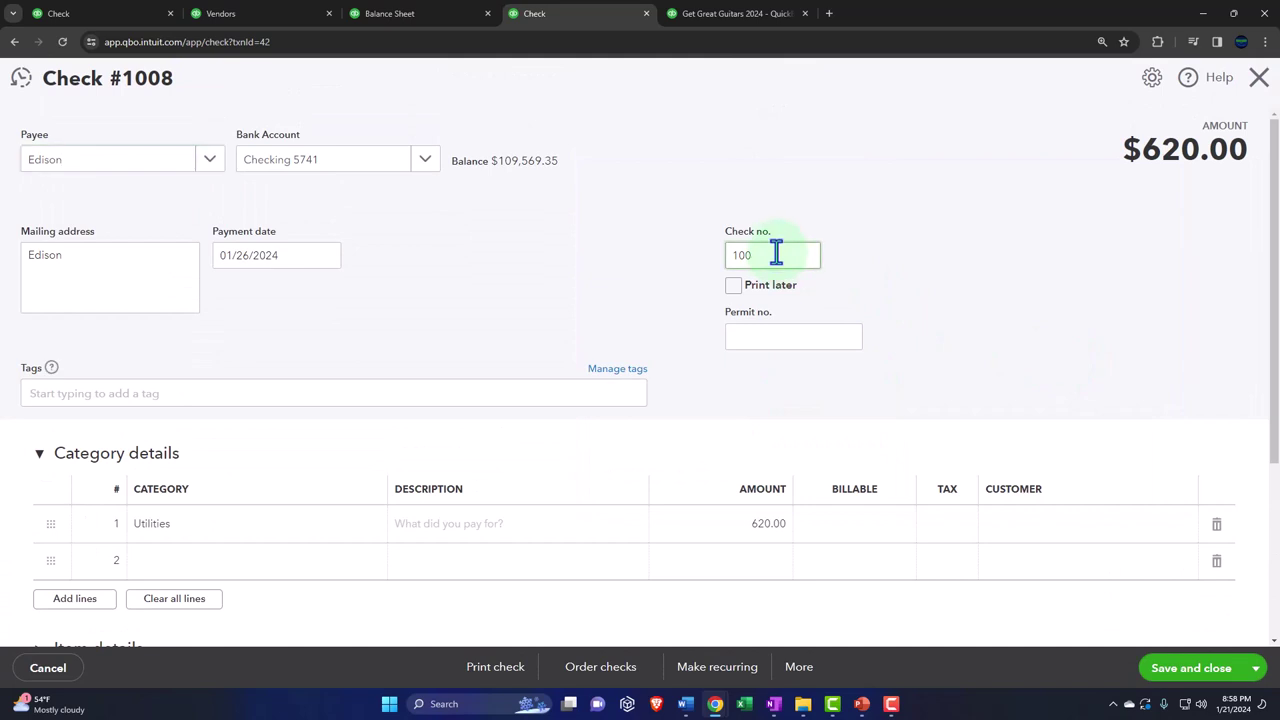
{"action": "type", "text": "9"}
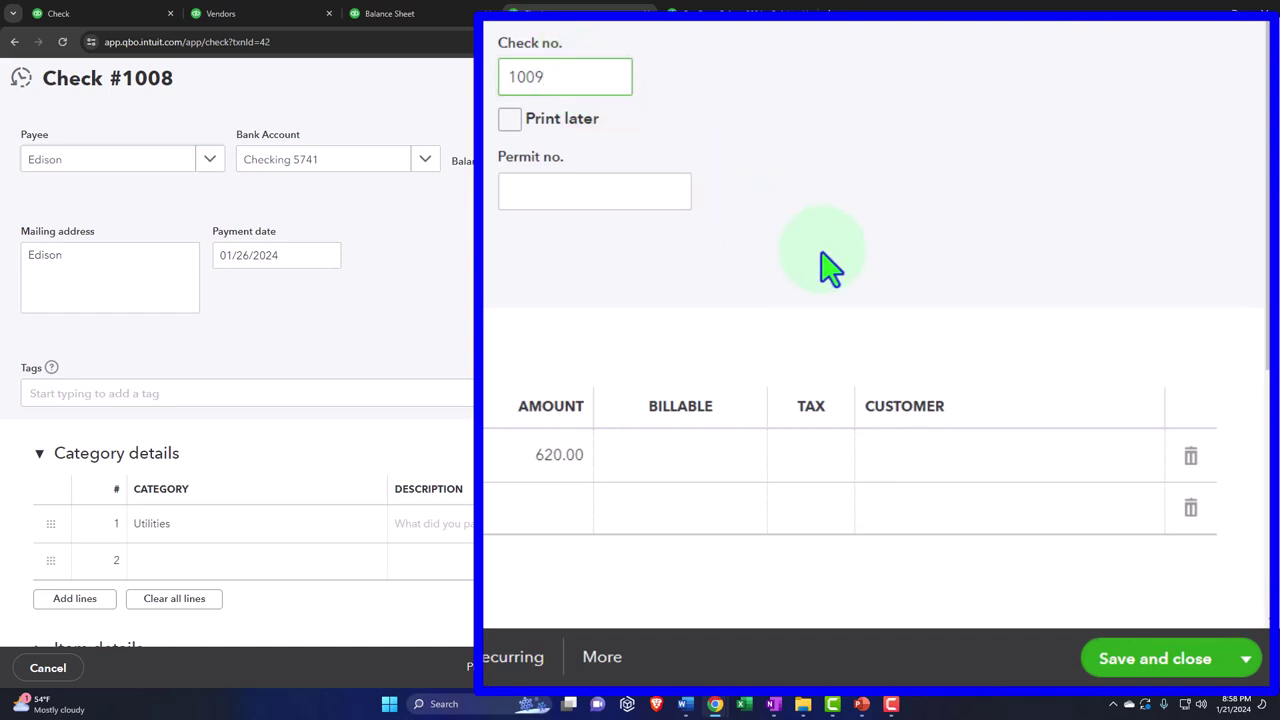
{"action": "left_click", "coordinate": [1187, 672]}
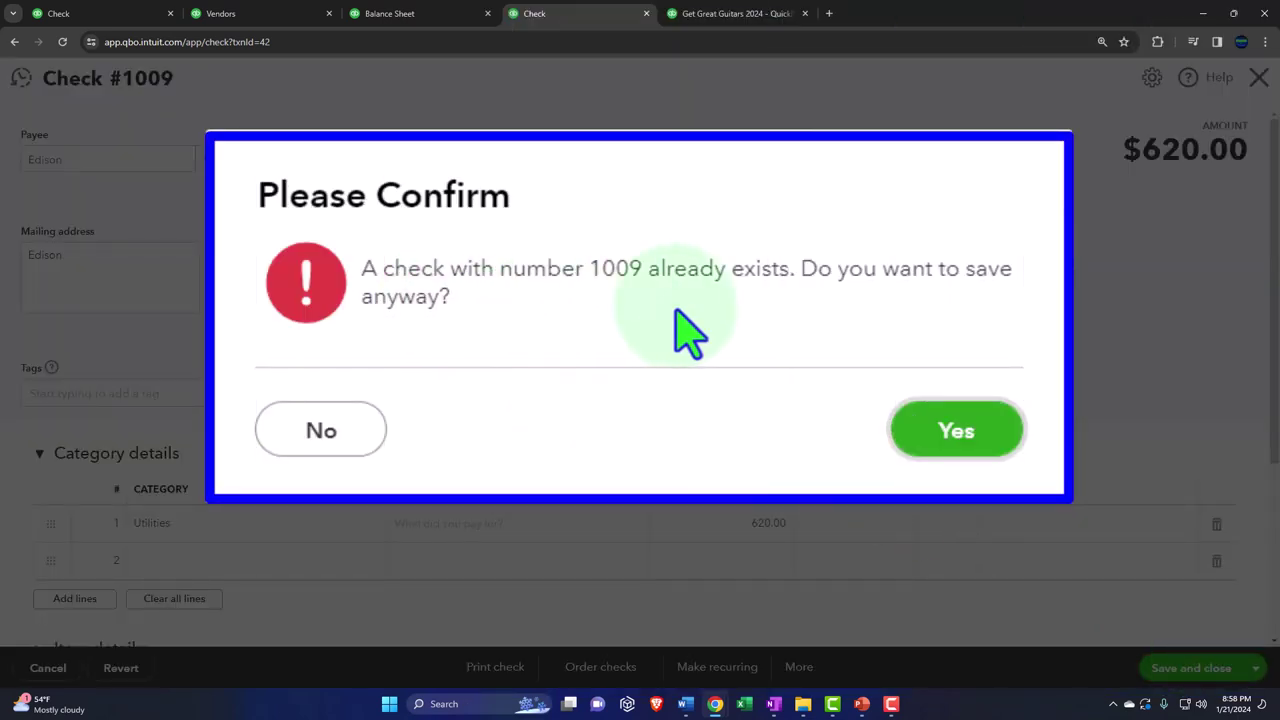
{"action": "left_click", "coordinate": [958, 440]}
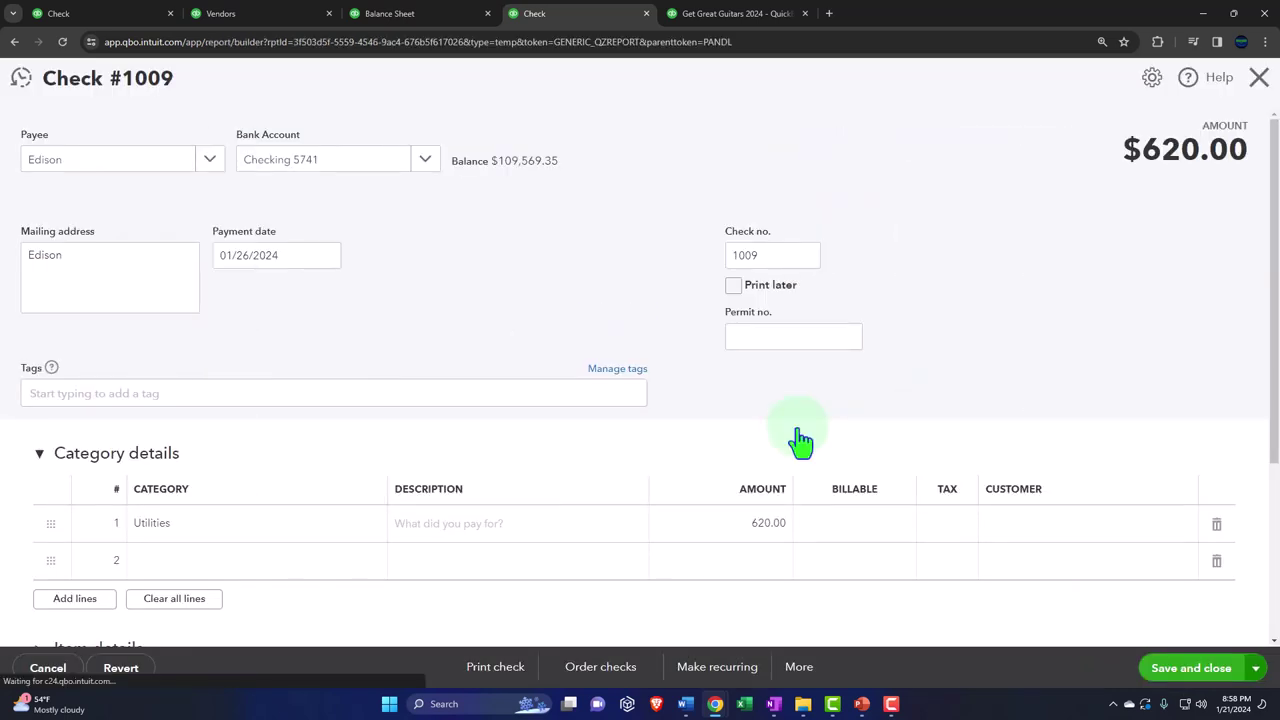
{"action": "left_click", "coordinate": [40, 118]}
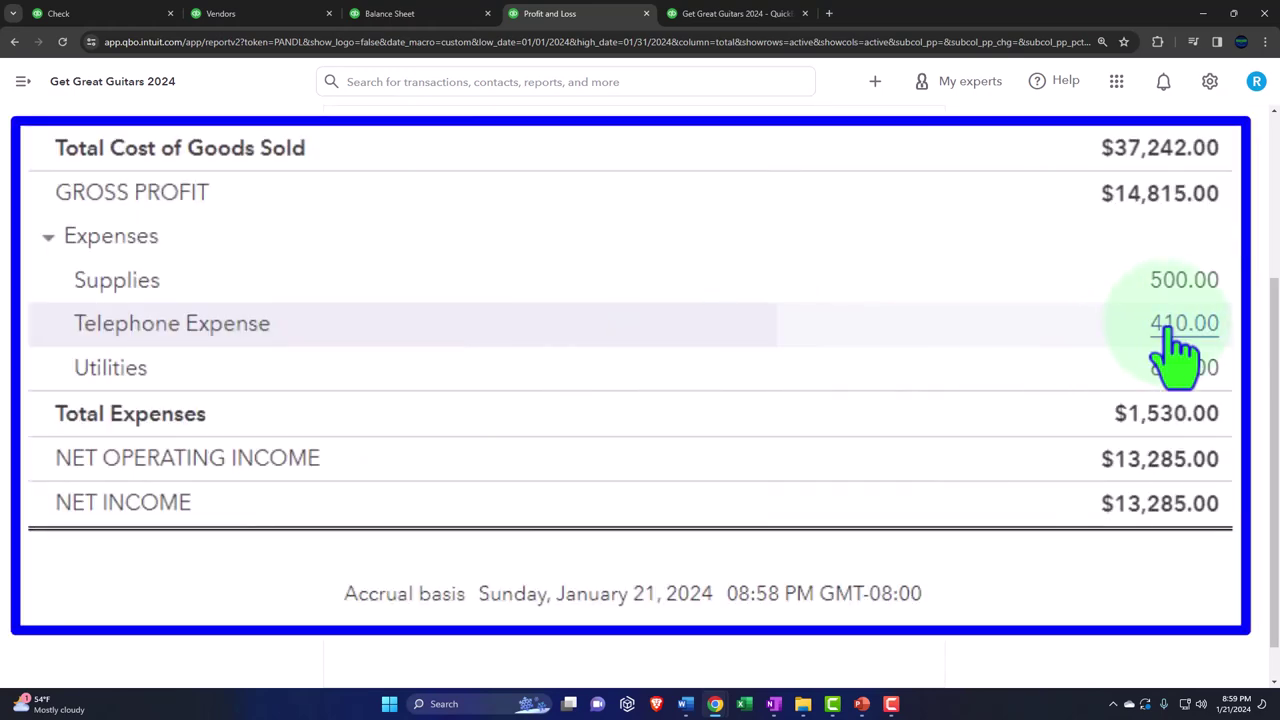
- Open the Verizon check from the Telephone Expense detail, change its check number to 1010, and save it accepting the duplicate number
{"action": "left_click", "coordinate": [1170, 328]}
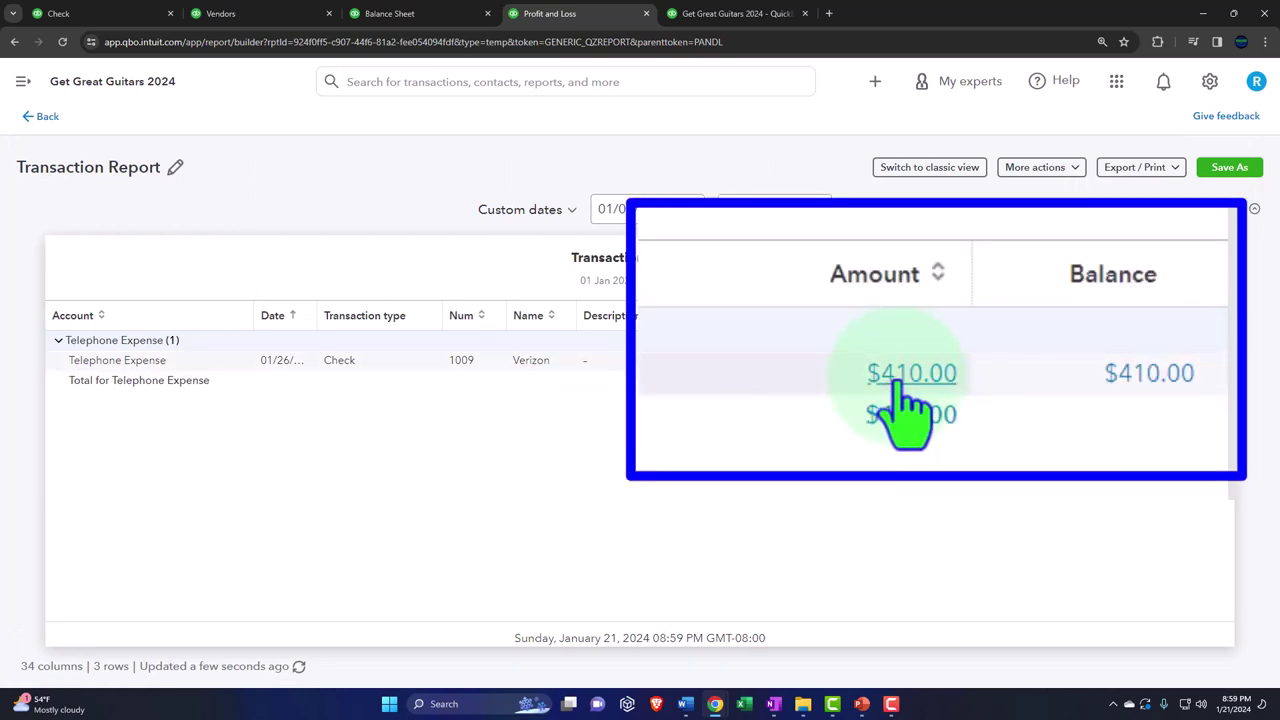
{"action": "left_click", "coordinate": [1092, 360]}
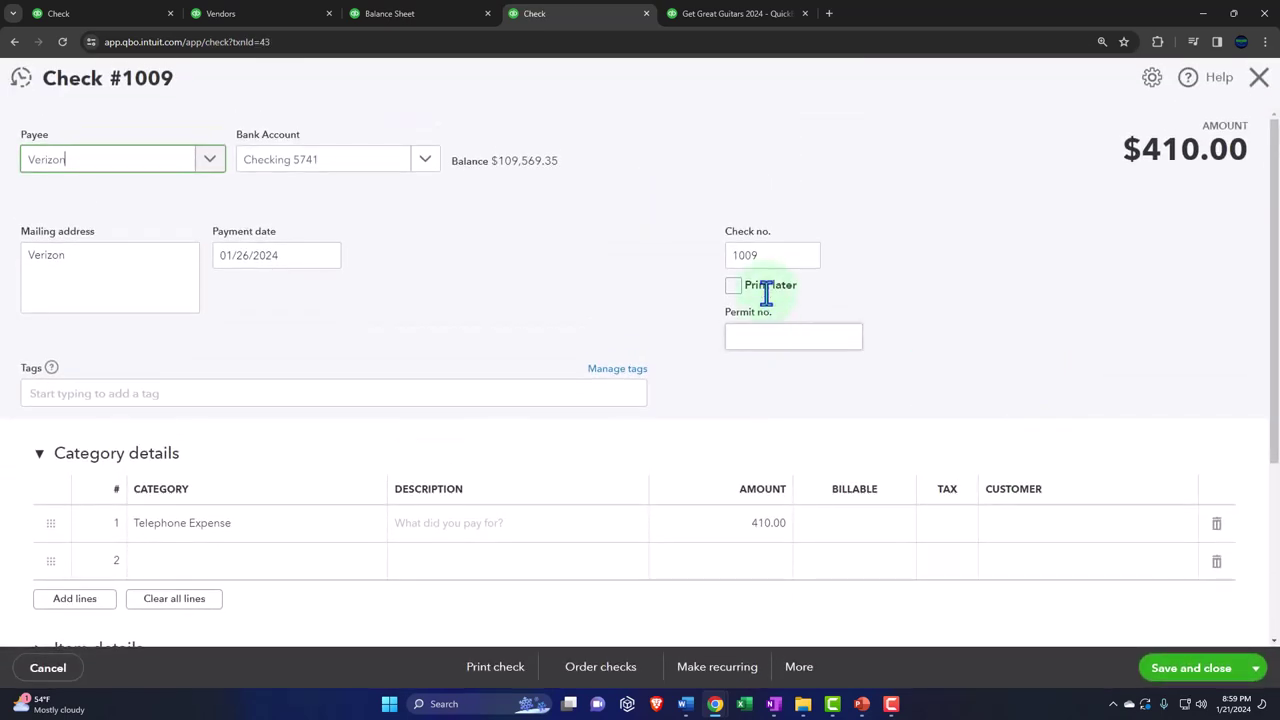
{"action": "double_click", "coordinate": [777, 258]}
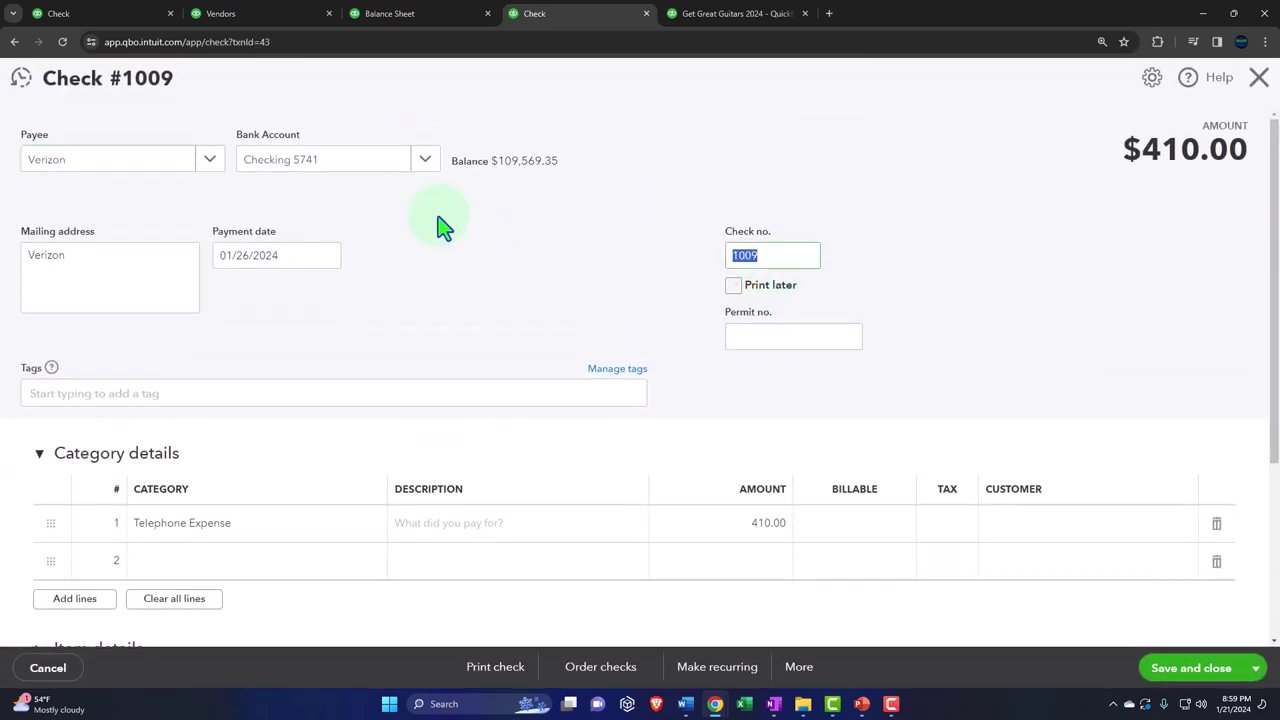
{"action": "type", "text": "101"}
{"action": "left_click", "coordinate": [1071, 394]}
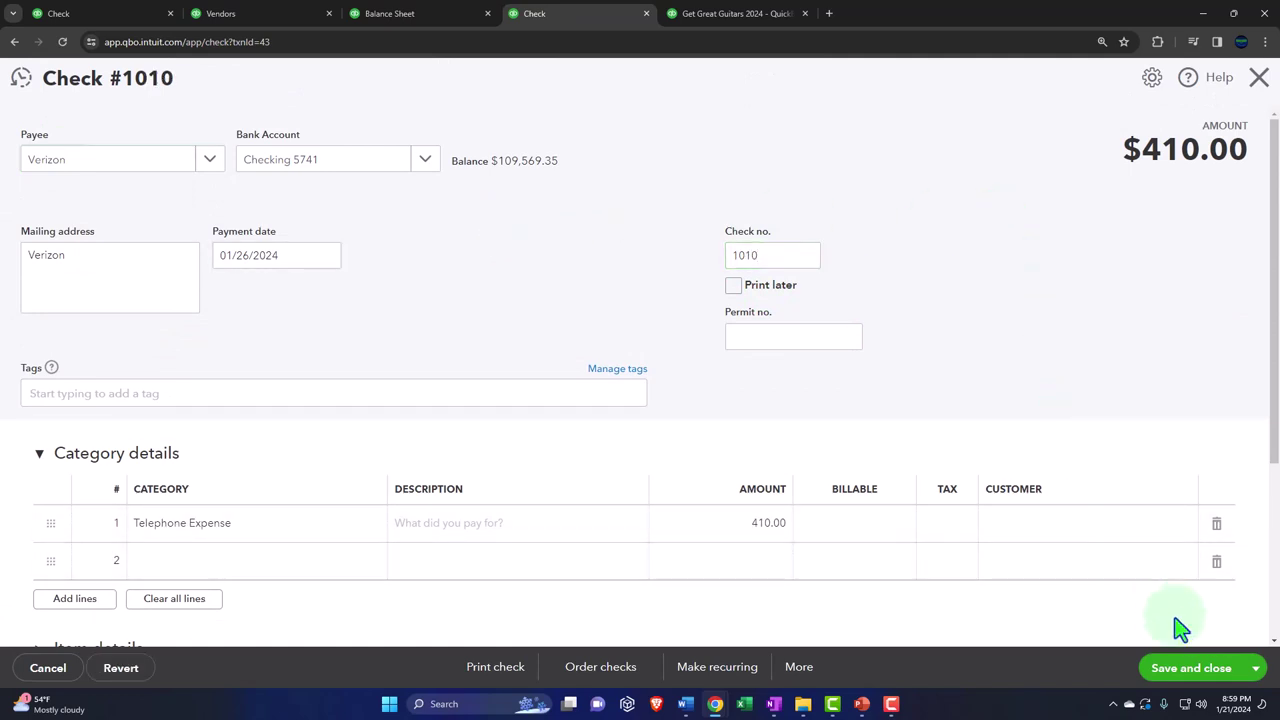
{"action": "left_click", "coordinate": [1203, 680]}
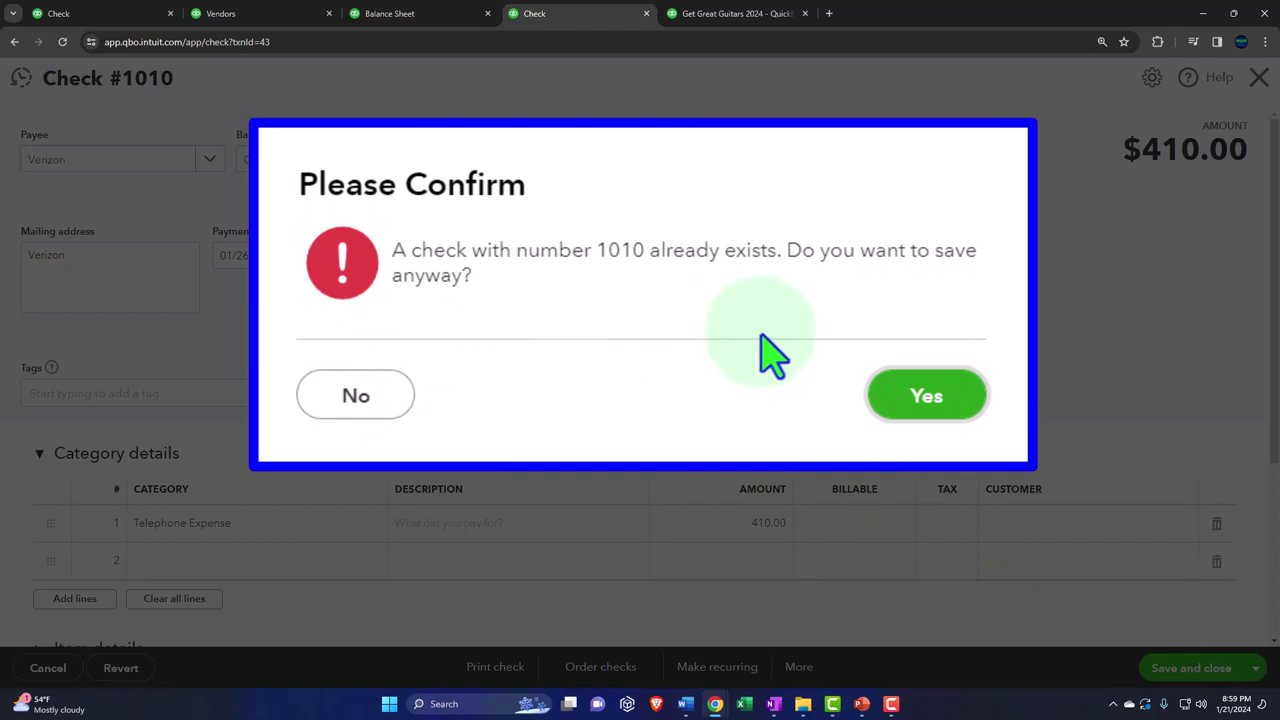
{"action": "left_click", "coordinate": [900, 405]}
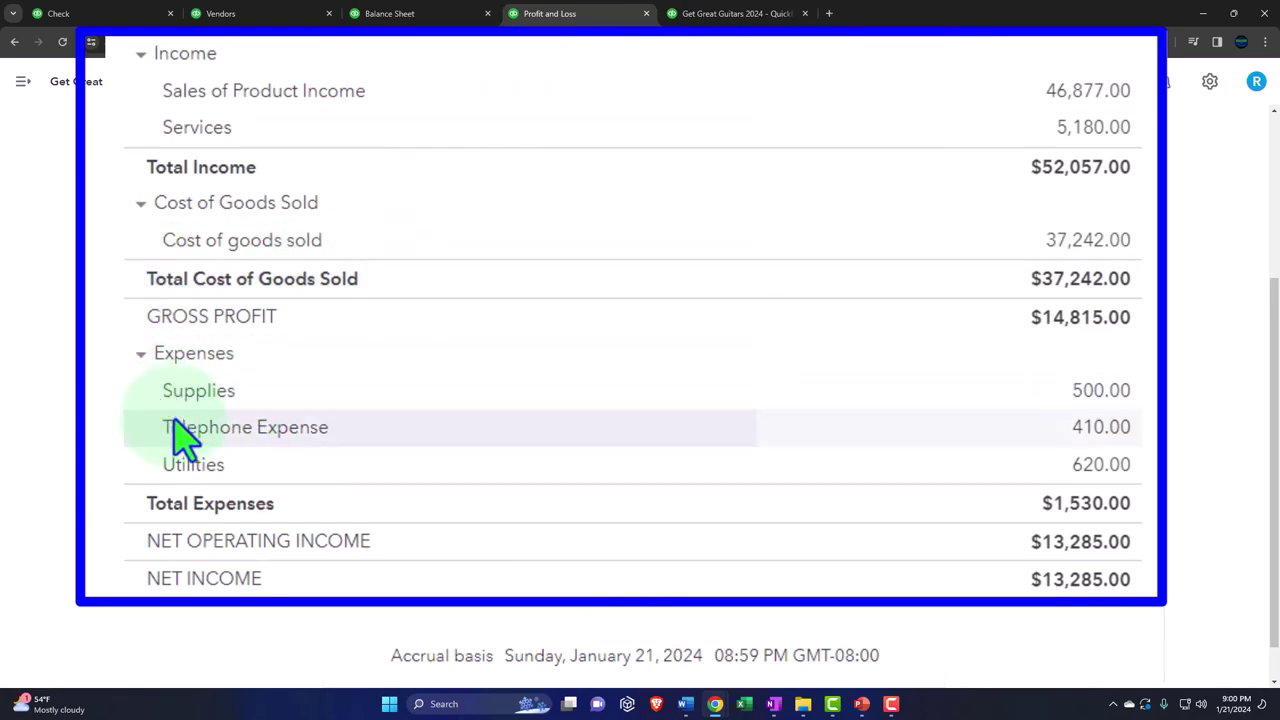
- Open the Staple check from the Supplies detail, change its check number to 1008, save it, and return to the Profit and Loss report
{"action": "left_click", "coordinate": [1103, 395]}
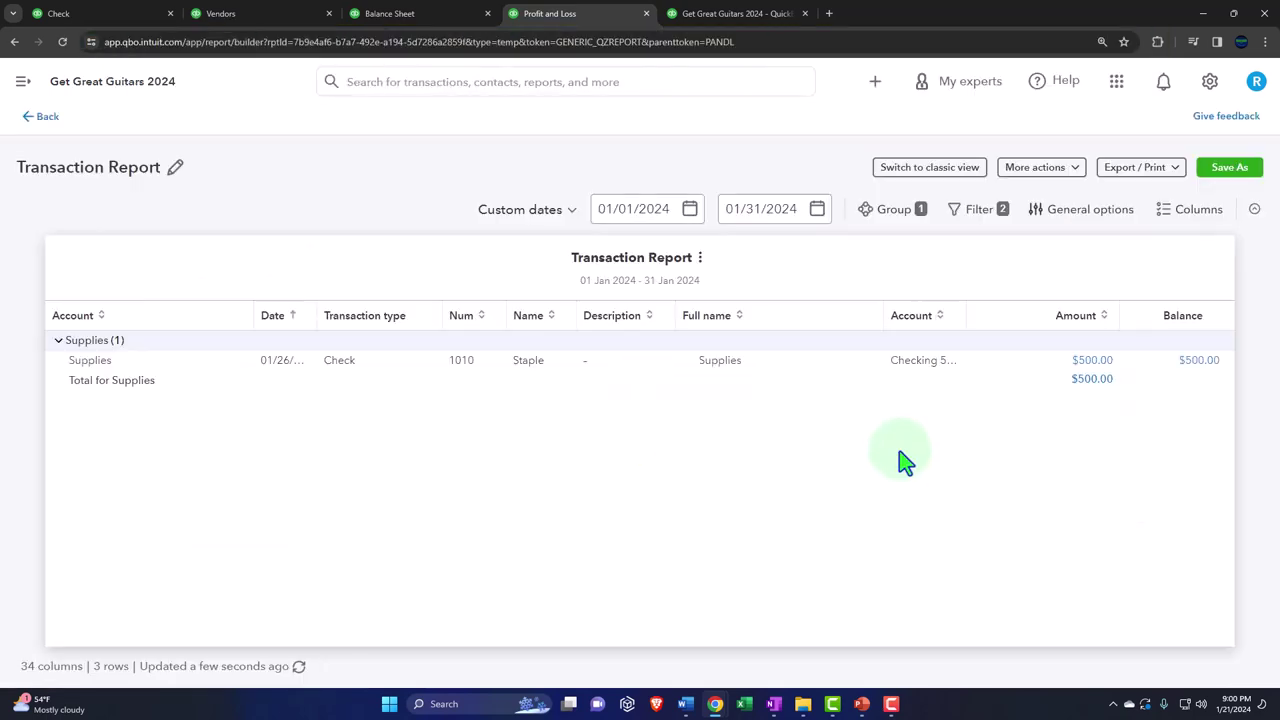
{"action": "left_click", "coordinate": [1080, 368]}
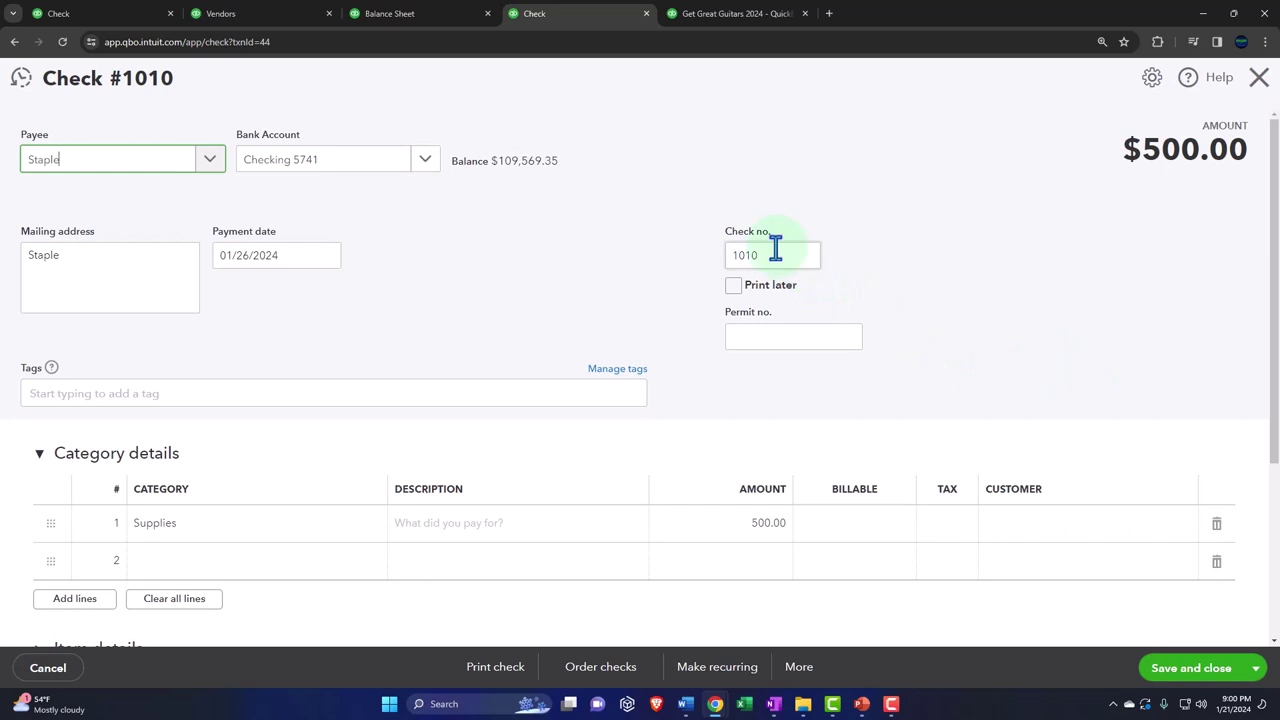
{"action": "double_click", "coordinate": [775, 252]}
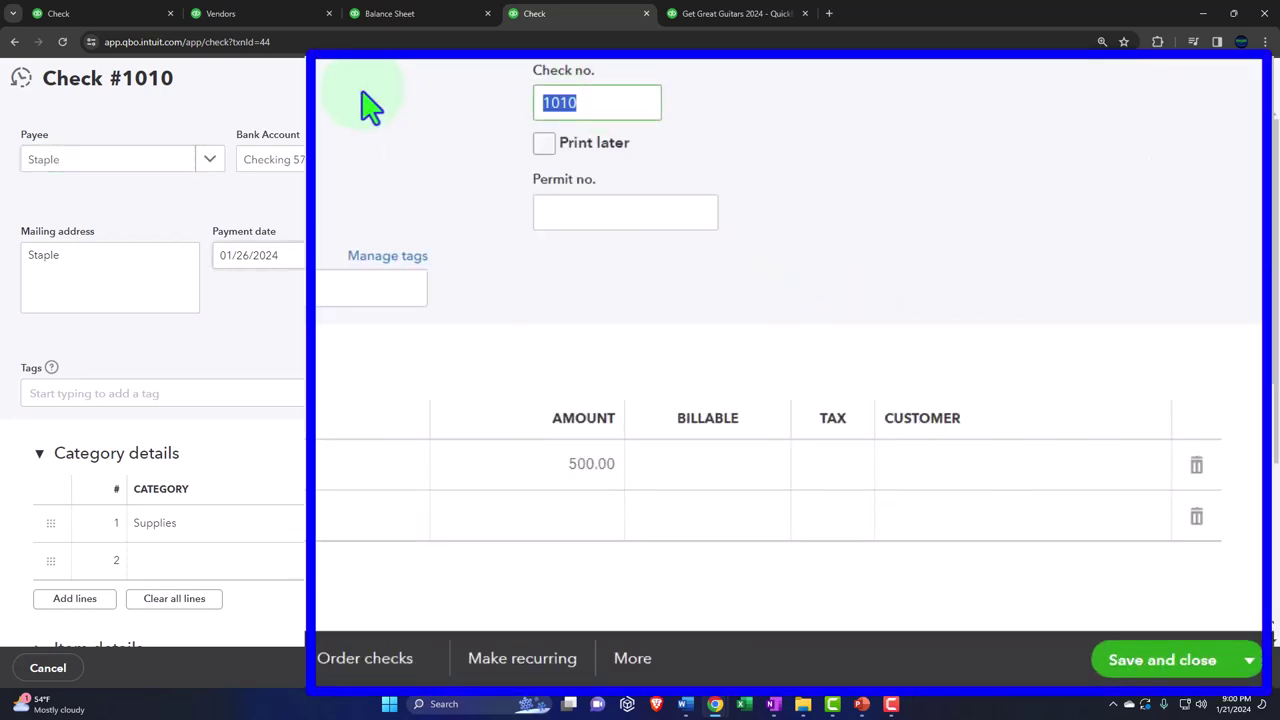
{"action": "type", "text": "1008"}
{"action": "key", "text": "Tab"}
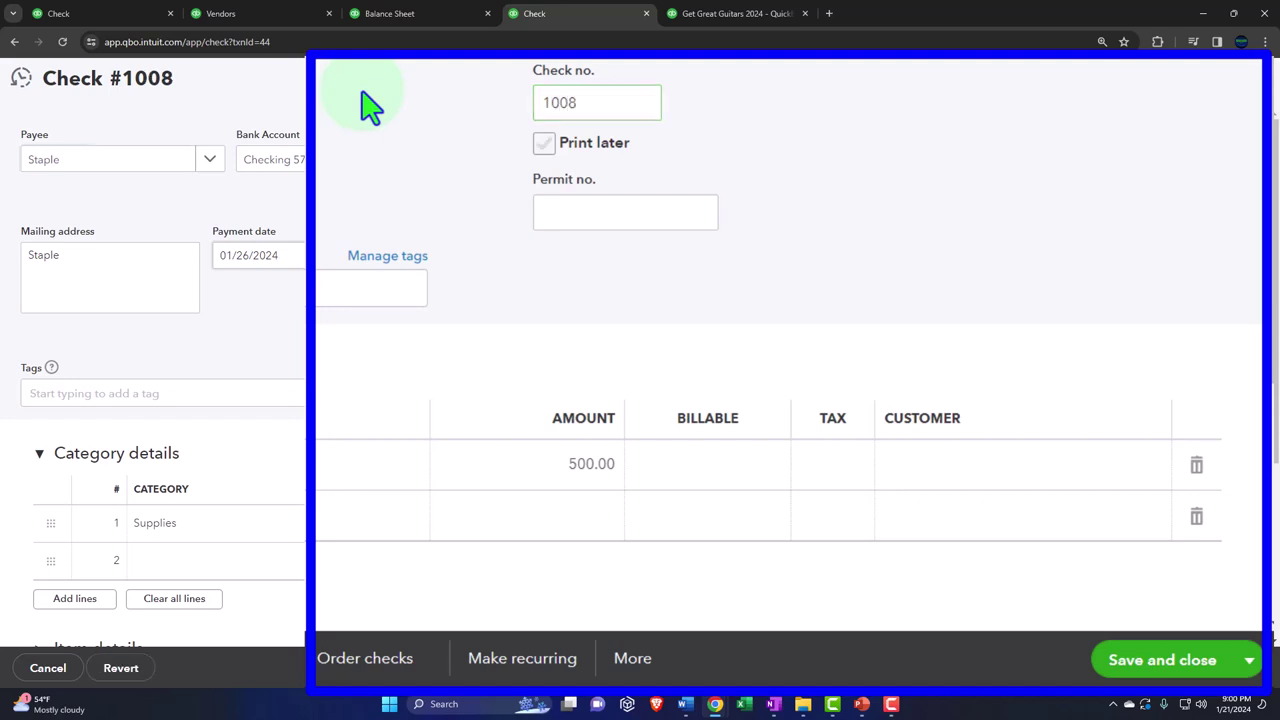
{"action": "left_click", "coordinate": [1192, 668]}
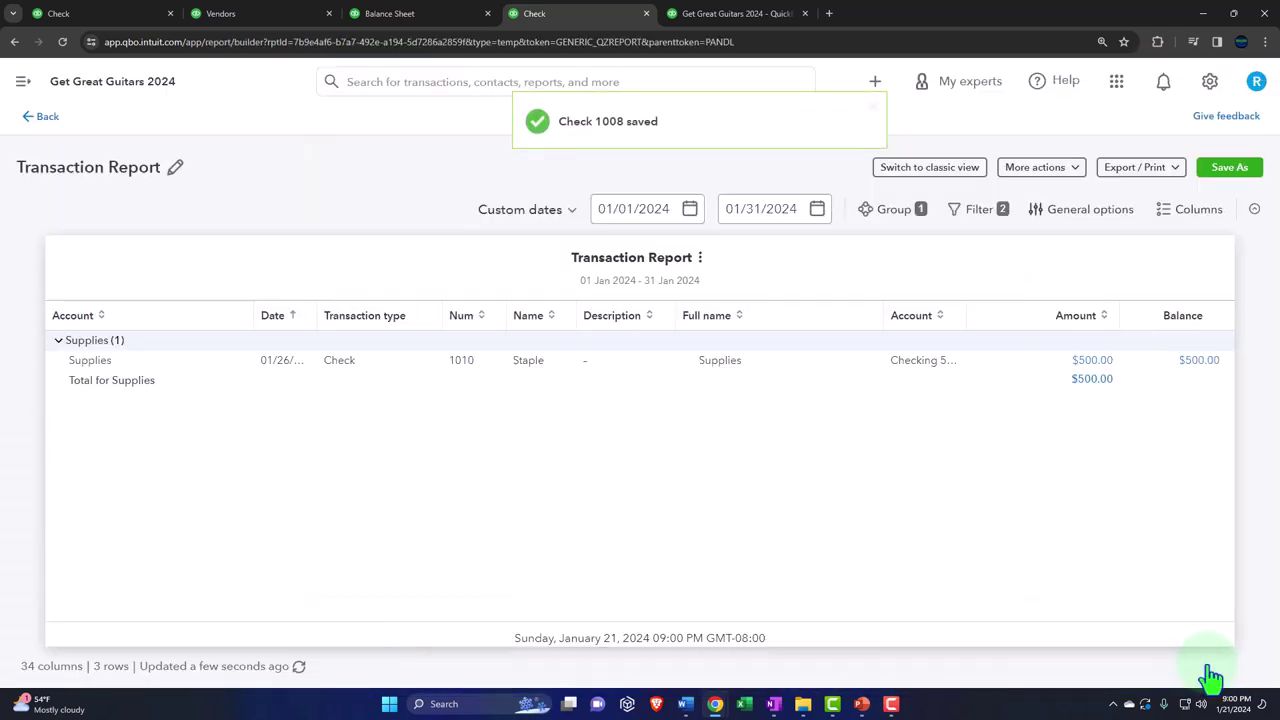
{"action": "left_click", "coordinate": [55, 117]}
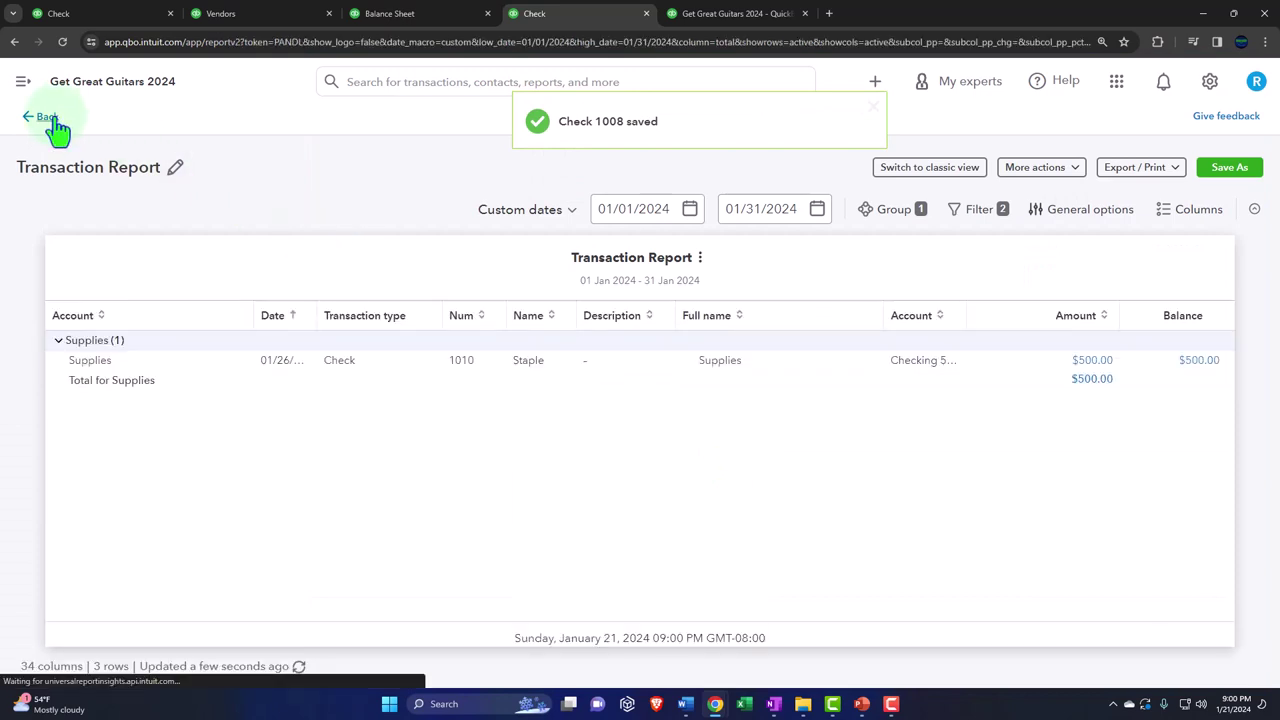
- Reopen the Checking account's transaction detail from the Balance Sheet and compare the check numbers with their January 26 payees
{"action": "left_click", "coordinate": [390, 18]}
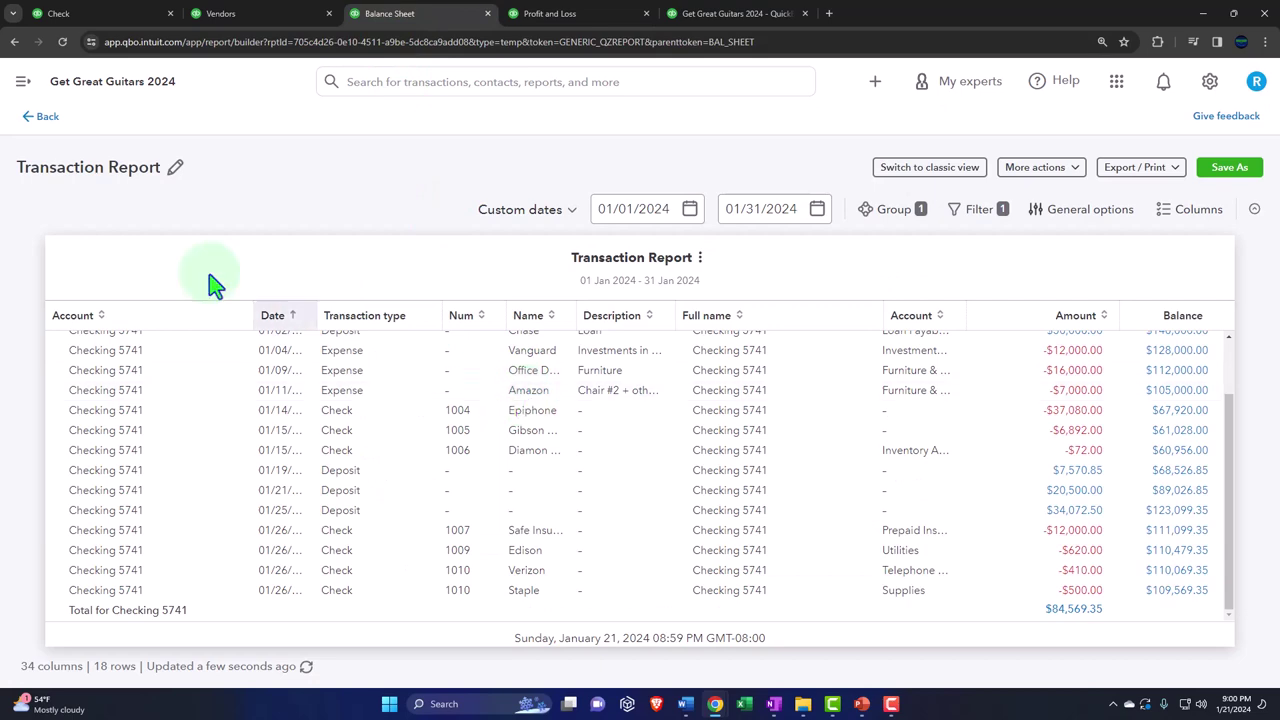
{"action": "left_click", "coordinate": [47, 117]}
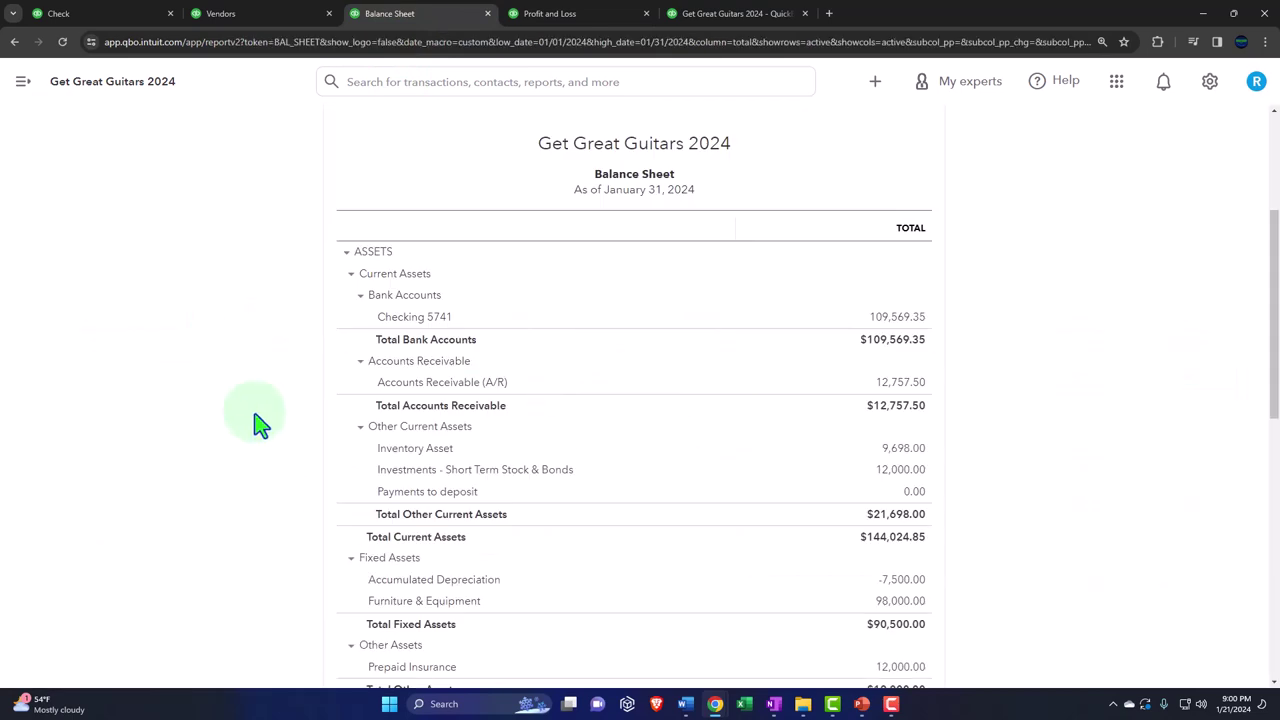
{"action": "left_click", "coordinate": [900, 318]}
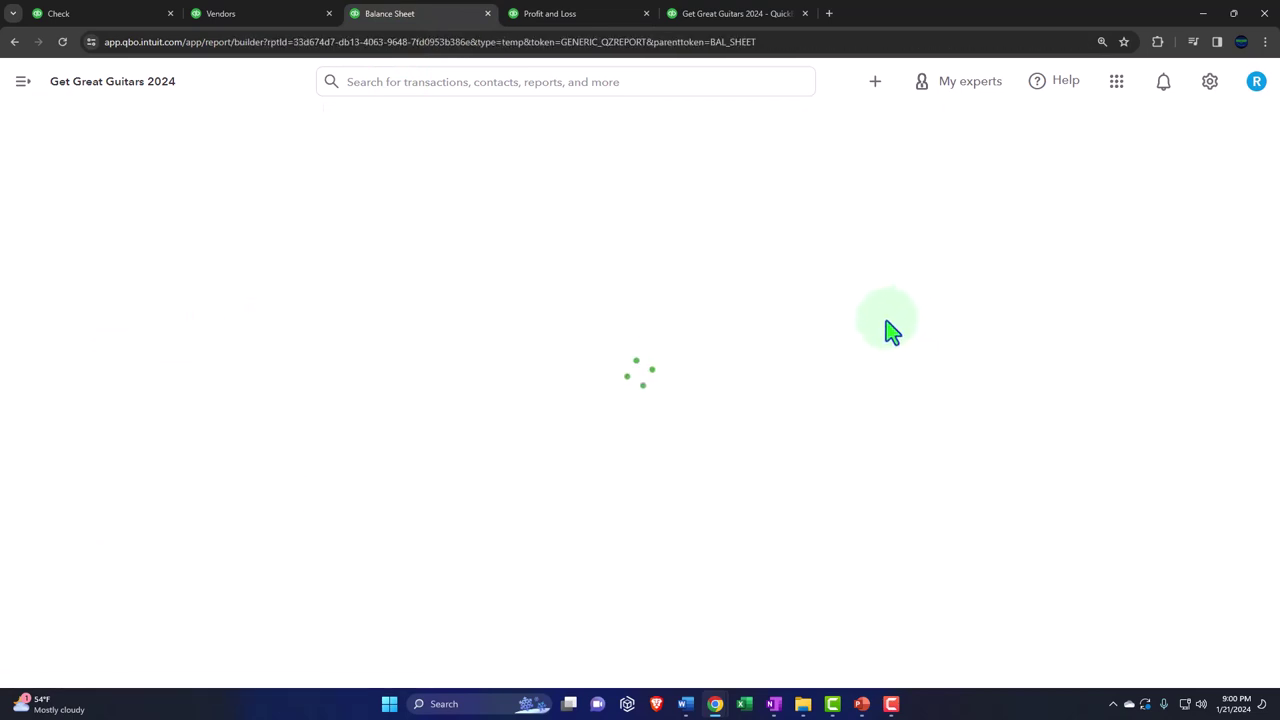
{"action": "scroll", "coordinate": [640, 460], "scroll_direction": "down", "scroll_amount": 5}
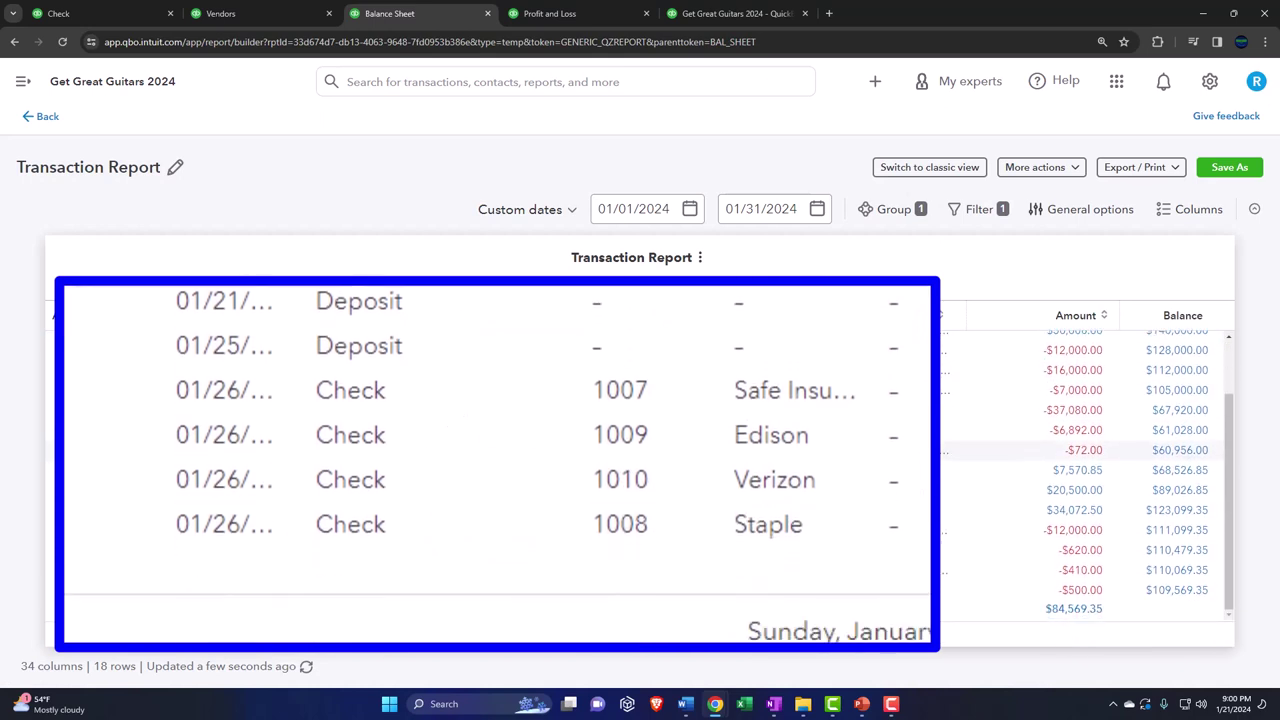
{"action": "left_click", "coordinate": [640, 436]}
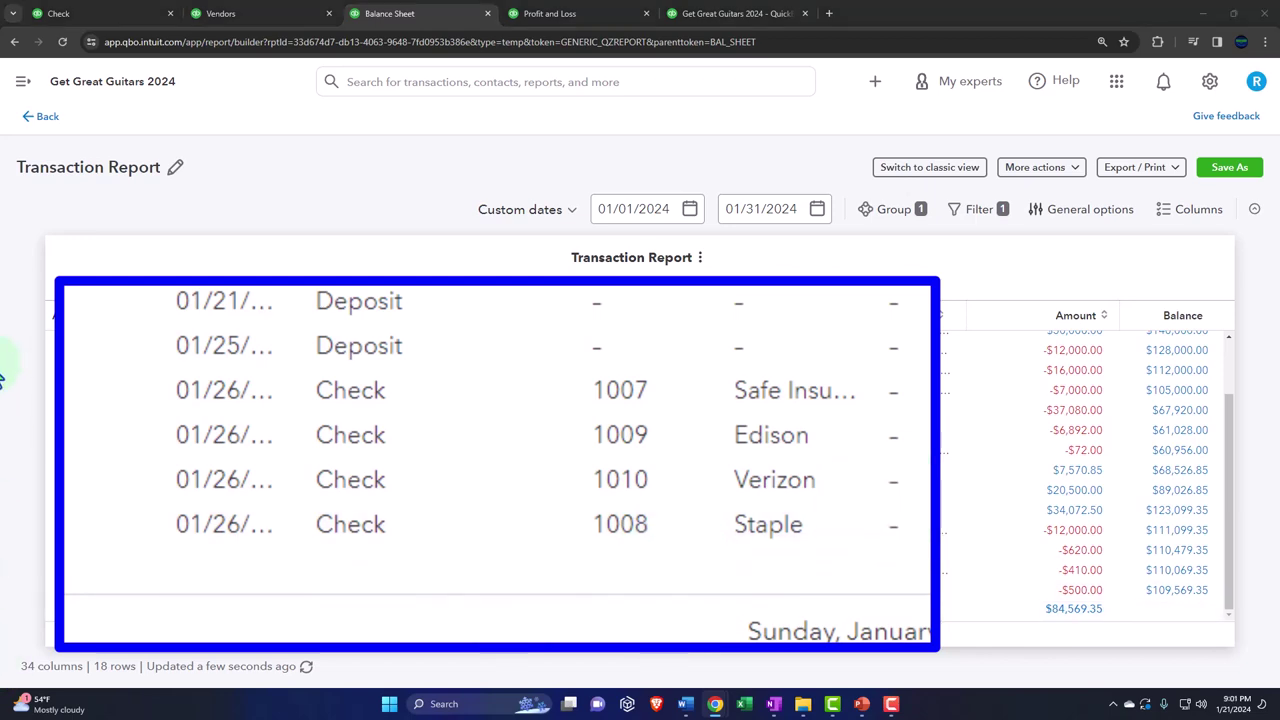
- Review the Expenses list filtered to Check transactions from the last 12 months, and open the list of unpaid bills
{"action": "left_click", "coordinate": [256, 20]}
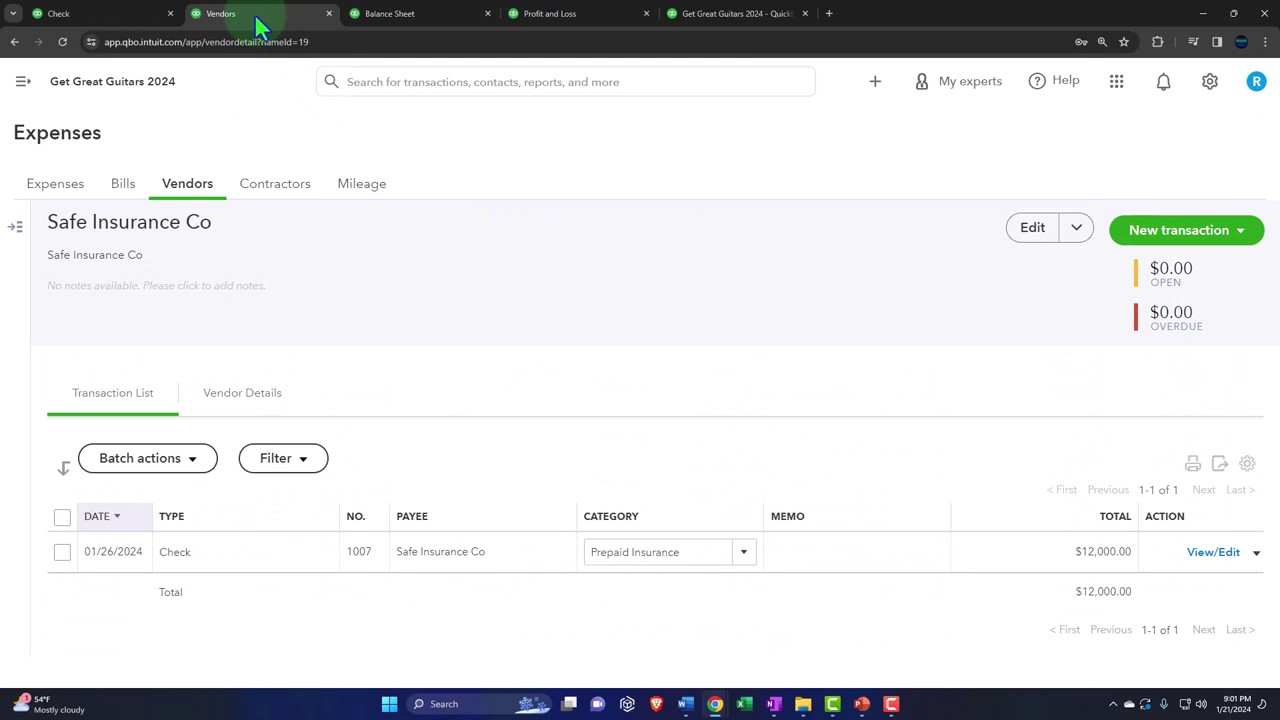
{"action": "left_click", "coordinate": [73, 200]}
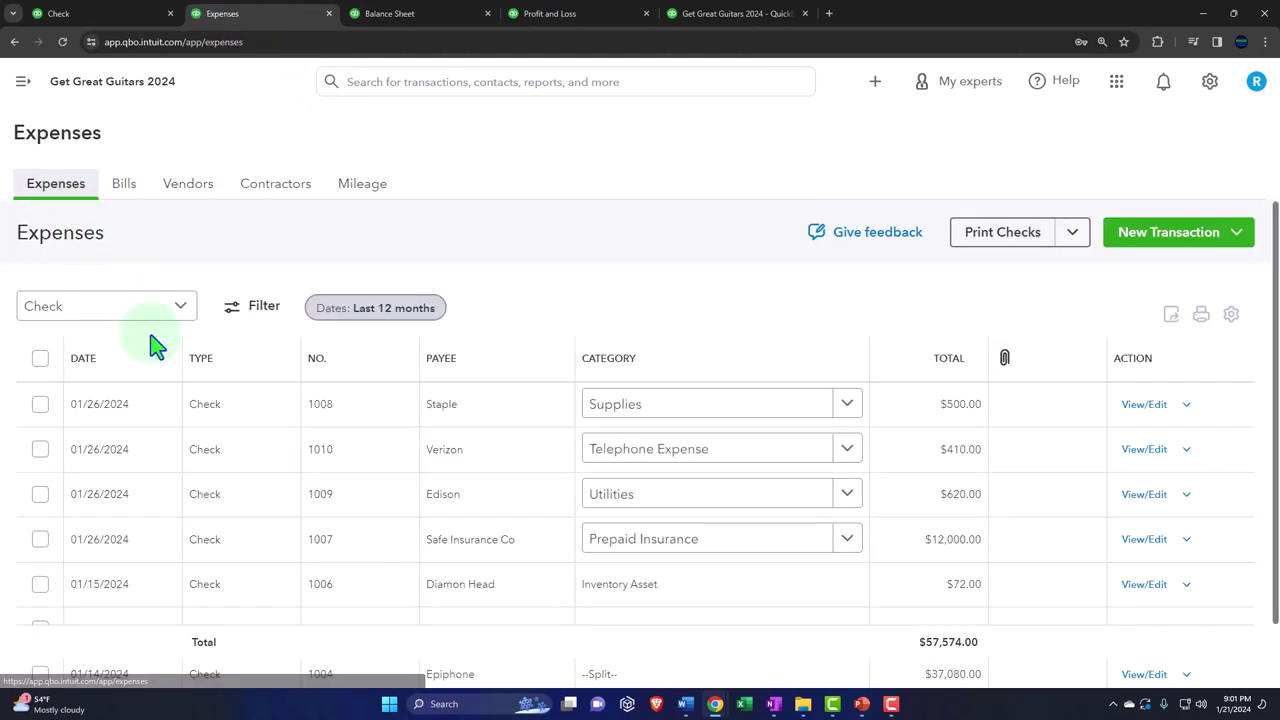
{"action": "left_click", "coordinate": [172, 310]}
{"action": "left_click", "coordinate": [190, 484]}
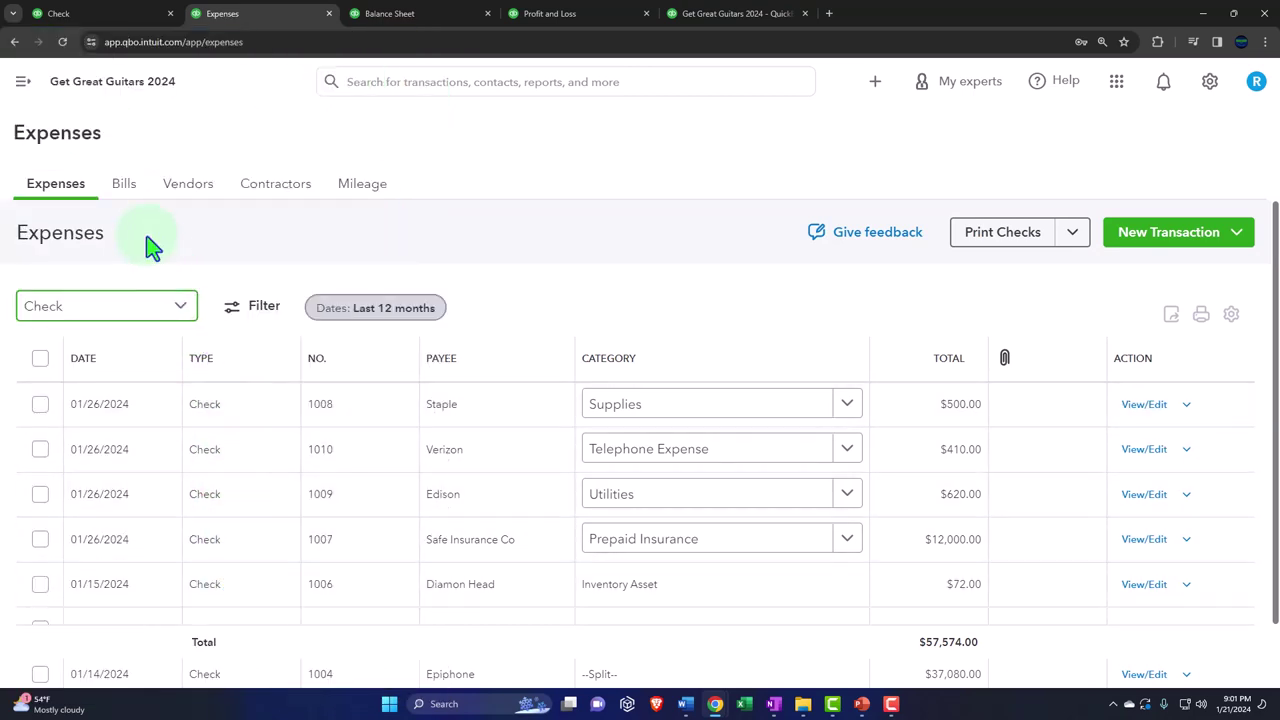
{"action": "left_click", "coordinate": [128, 196]}
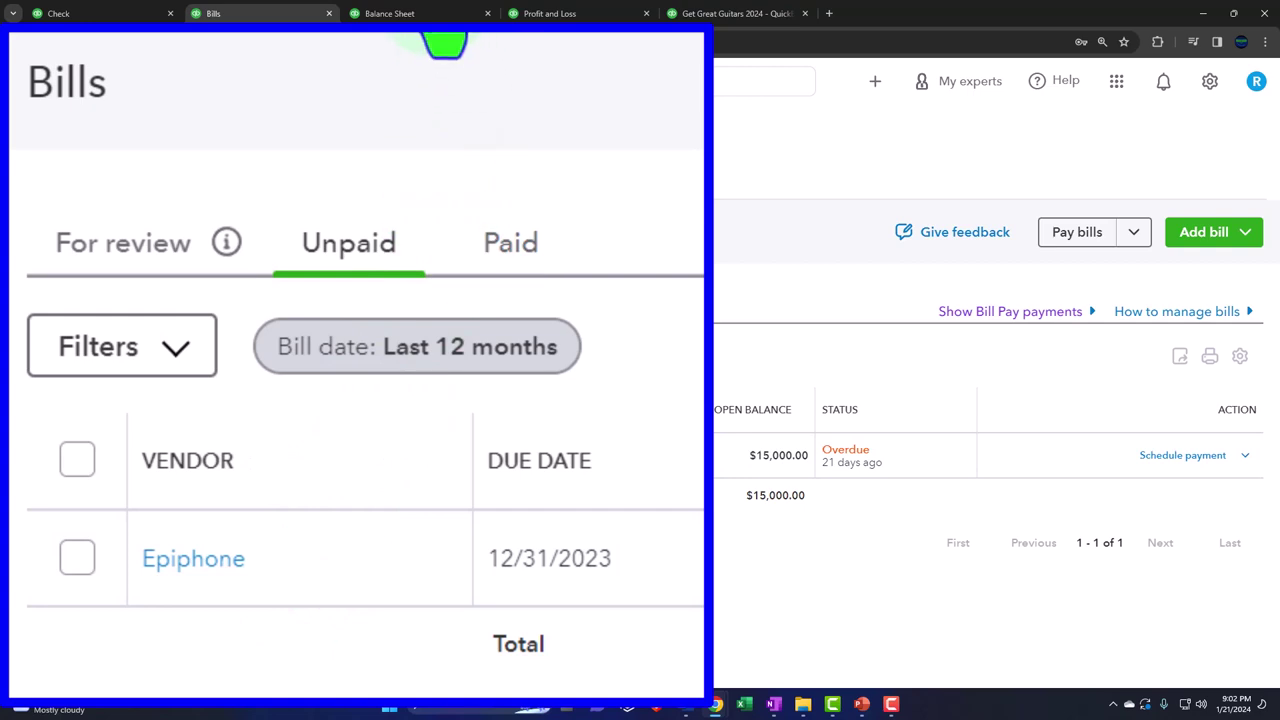
- Open the Vendors list, filter it to vendors paid in the last 30 days, and look through the listed vendors
{"action": "left_click", "coordinate": [188, 185]}
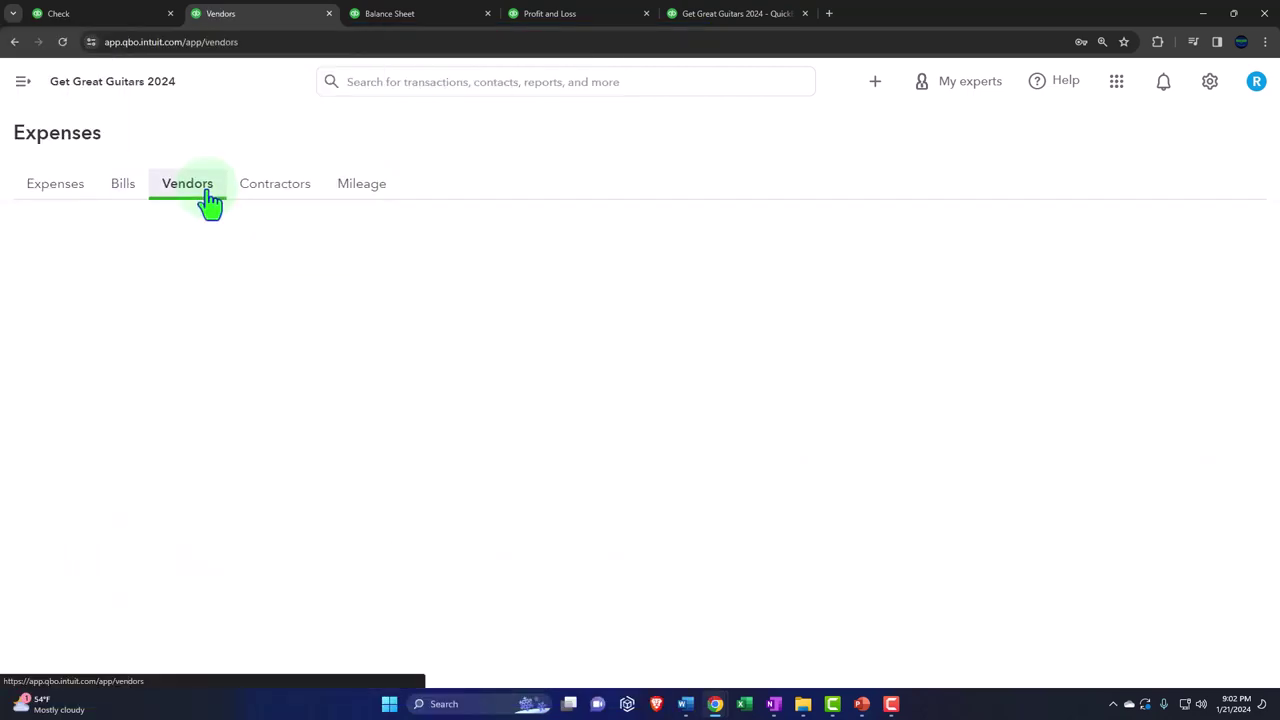
{"action": "scroll", "coordinate": [240, 414], "scroll_direction": "up", "scroll_amount": 3}
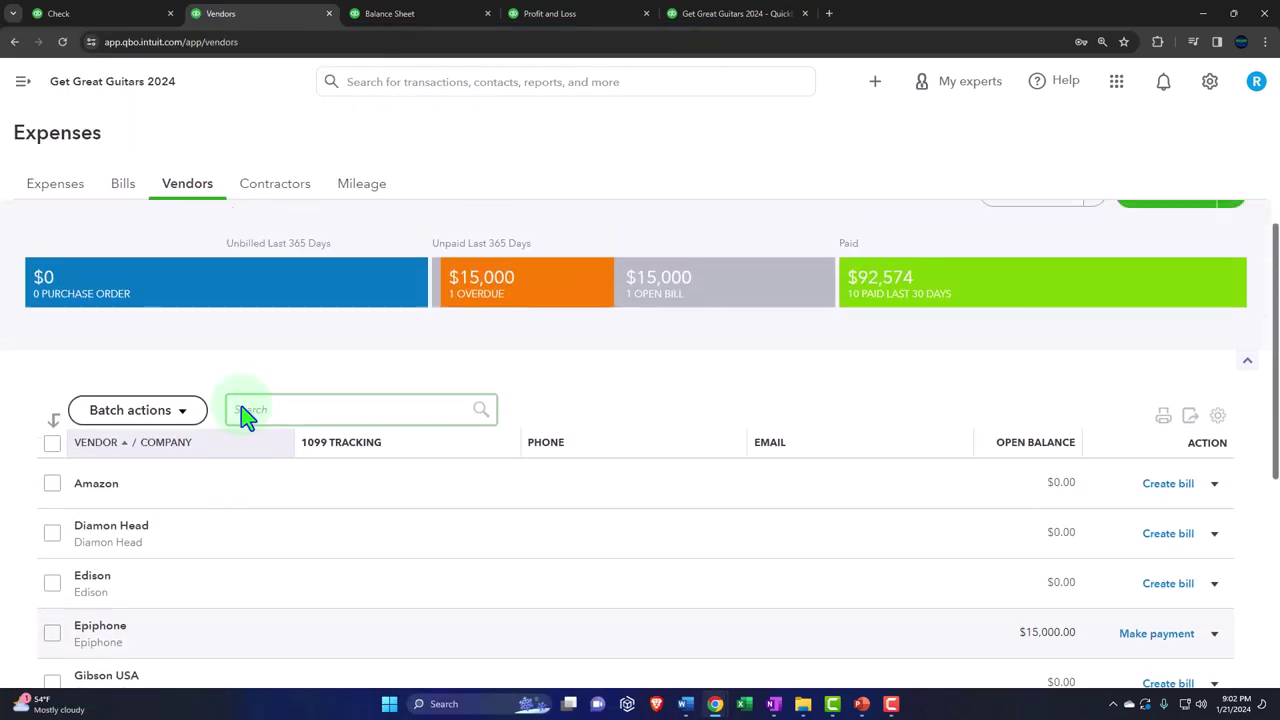
{"action": "left_click", "coordinate": [970, 335]}
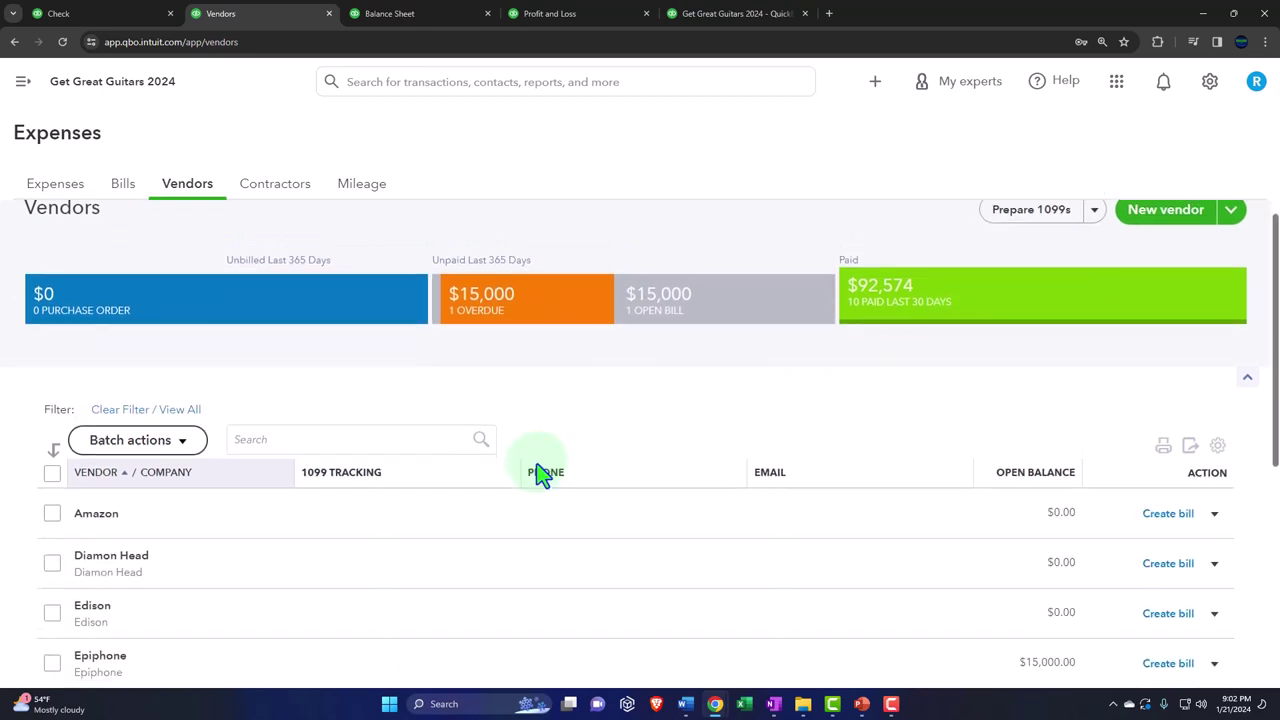
{"action": "scroll", "coordinate": [540, 474], "scroll_direction": "down", "scroll_amount": 1}
{"action": "scroll", "coordinate": [540, 474], "scroll_direction": "down", "scroll_amount": 2}
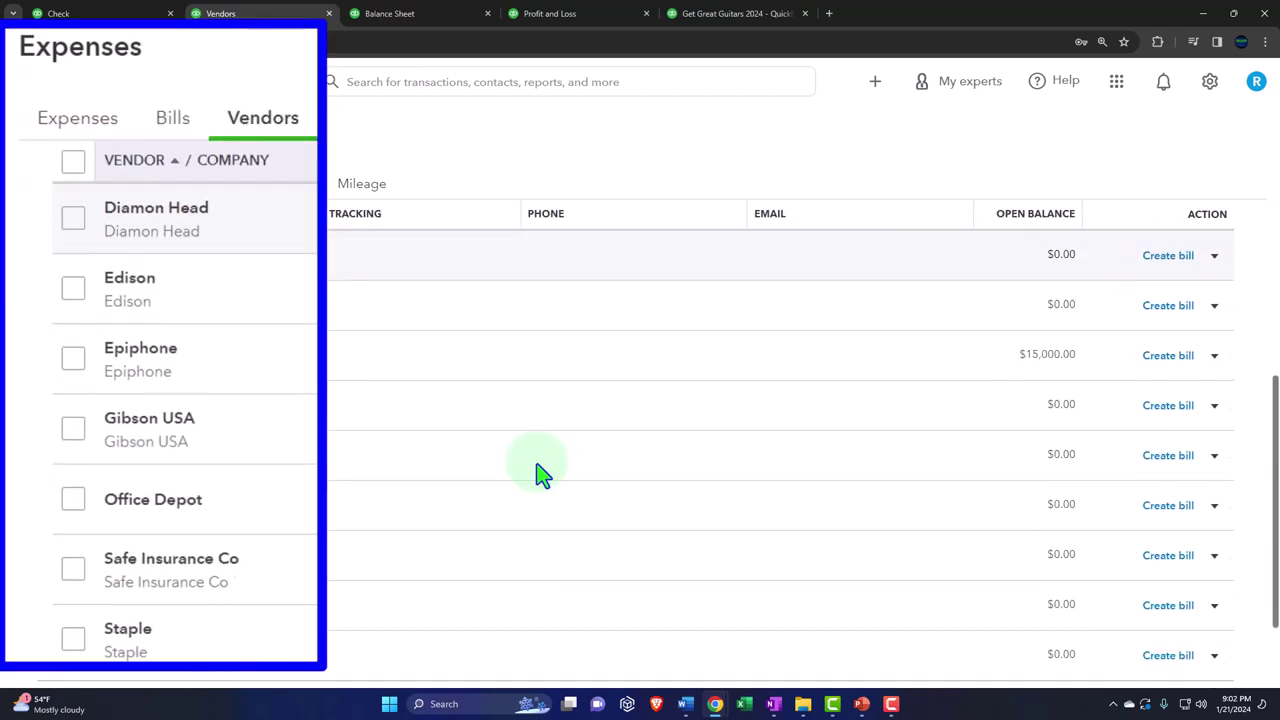
{"action": "scroll", "coordinate": [540, 474], "scroll_direction": "down", "scroll_amount": 2}
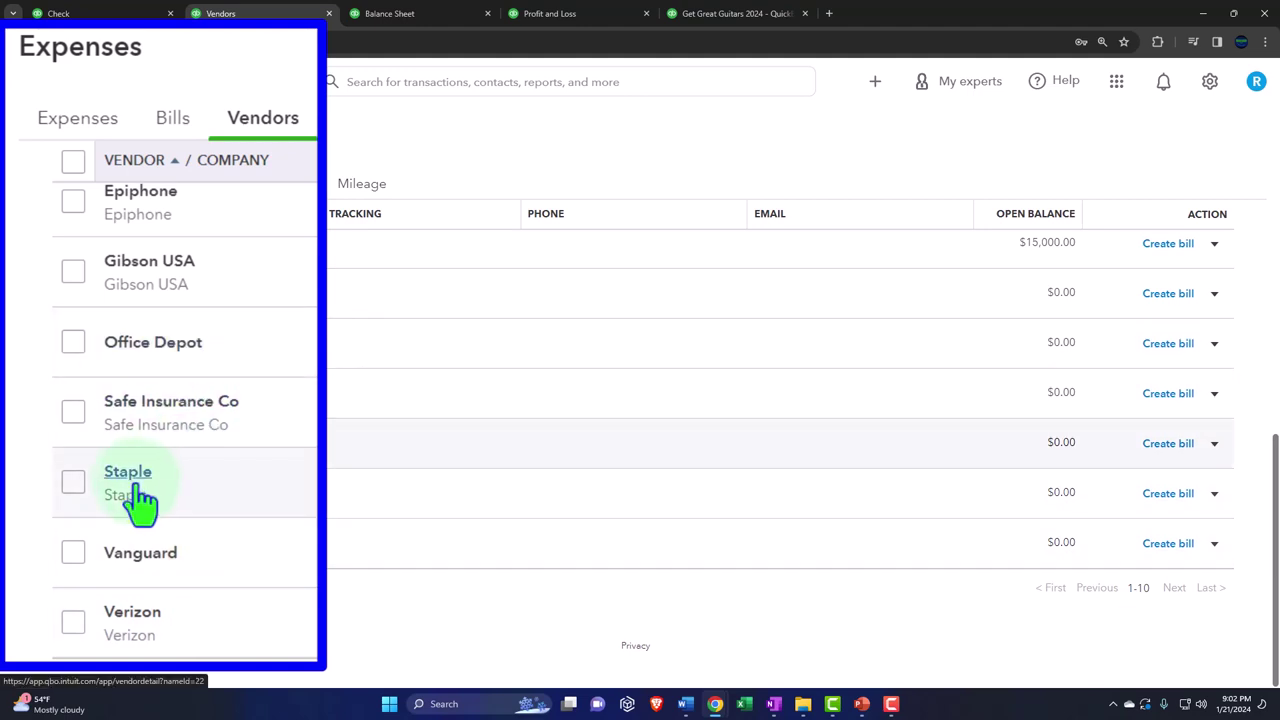
- Open the vendor Staple, view its January 26 Supplies check, and close the check without changing it
{"action": "left_click", "coordinate": [90, 440]}
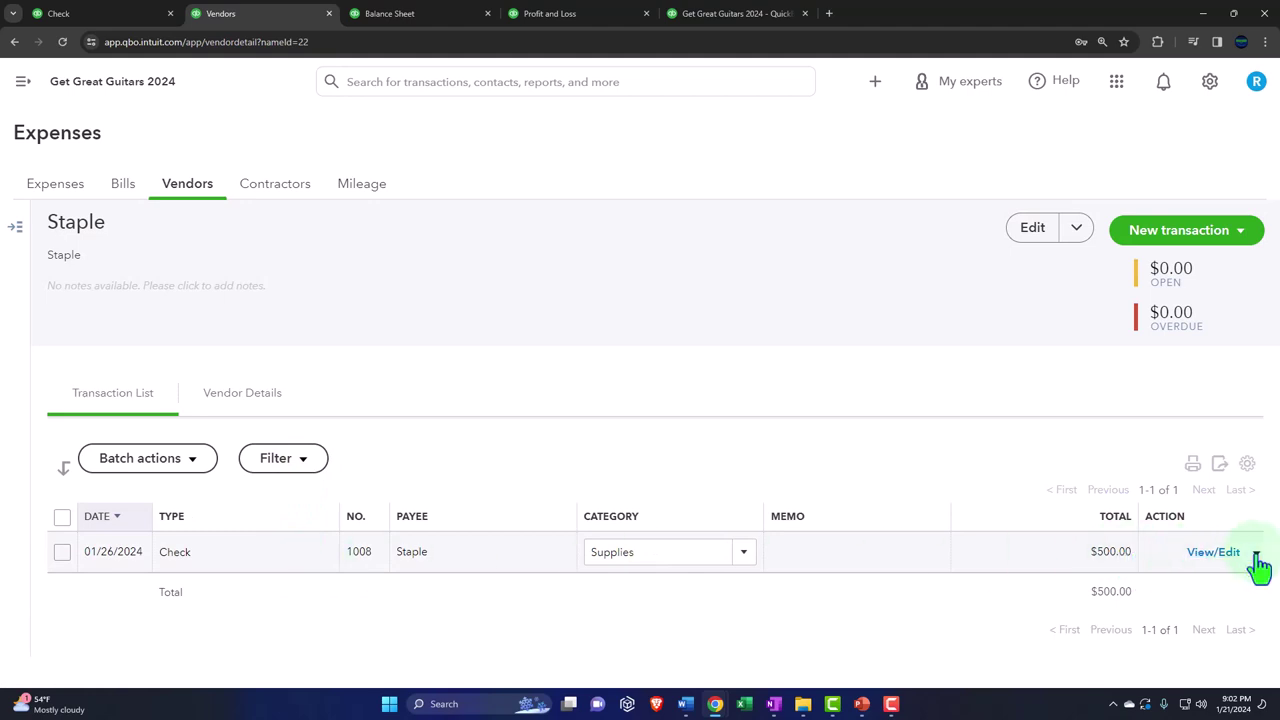
{"action": "left_click", "coordinate": [914, 557]}
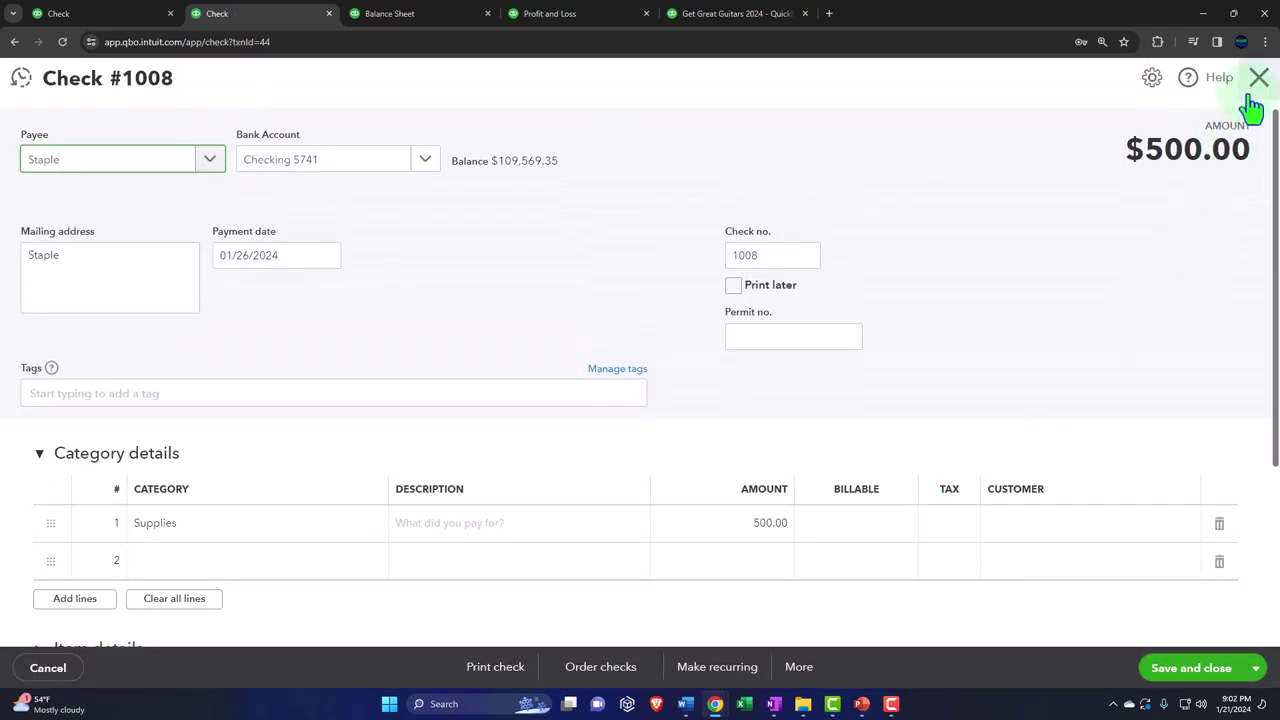
{"action": "left_click", "coordinate": [1258, 78]}
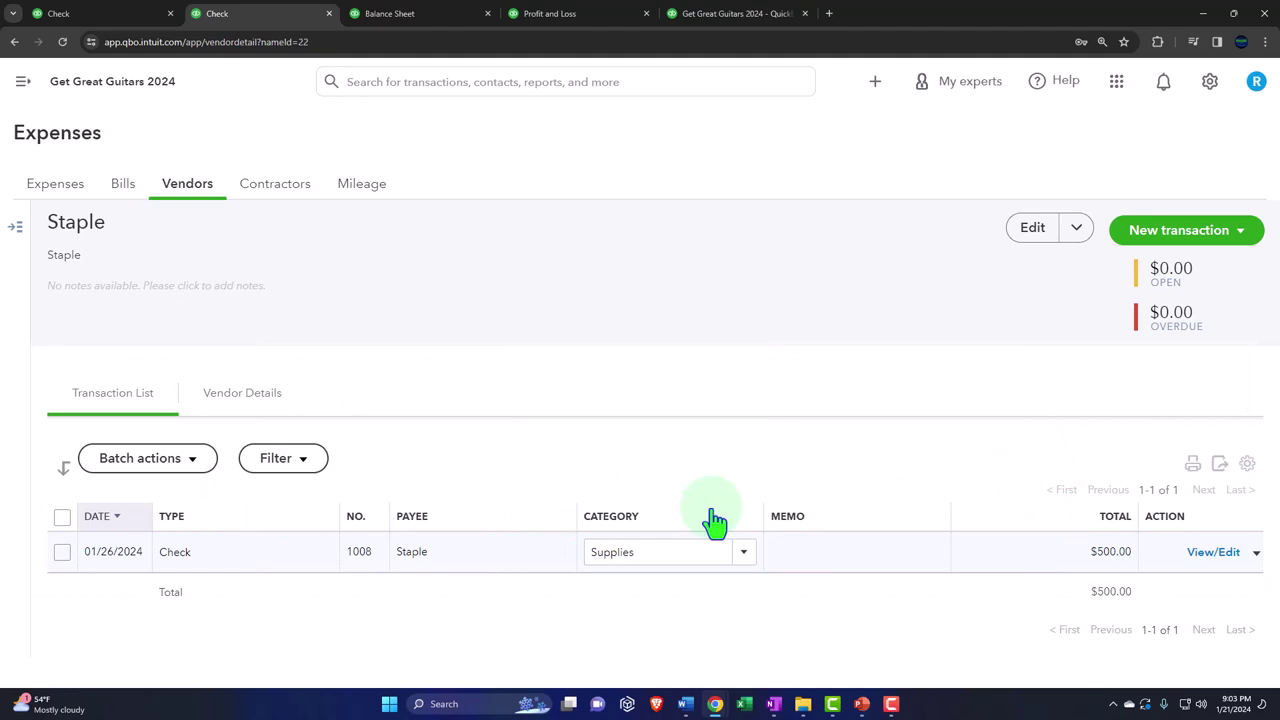
- Return from the Checking transaction report to the Balance Sheet and review its assets, liabilities and equity
{"action": "left_click", "coordinate": [448, 15]}
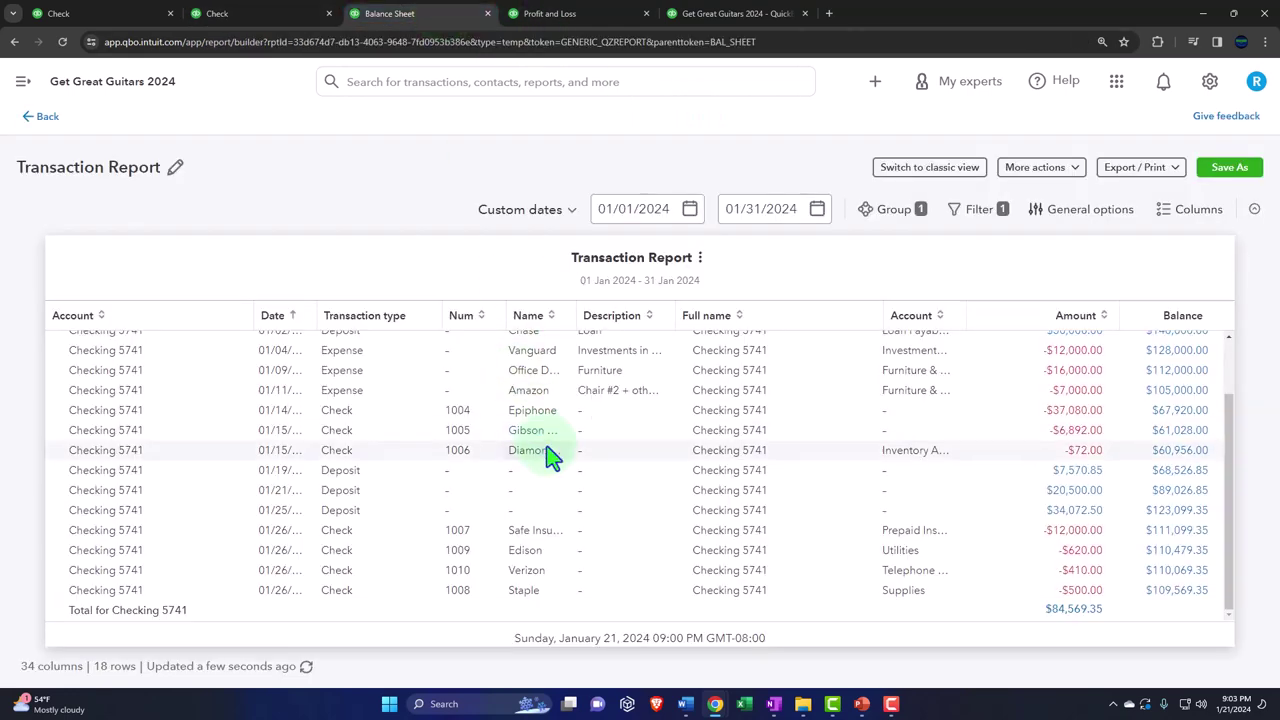
{"action": "left_click", "coordinate": [23, 81]}
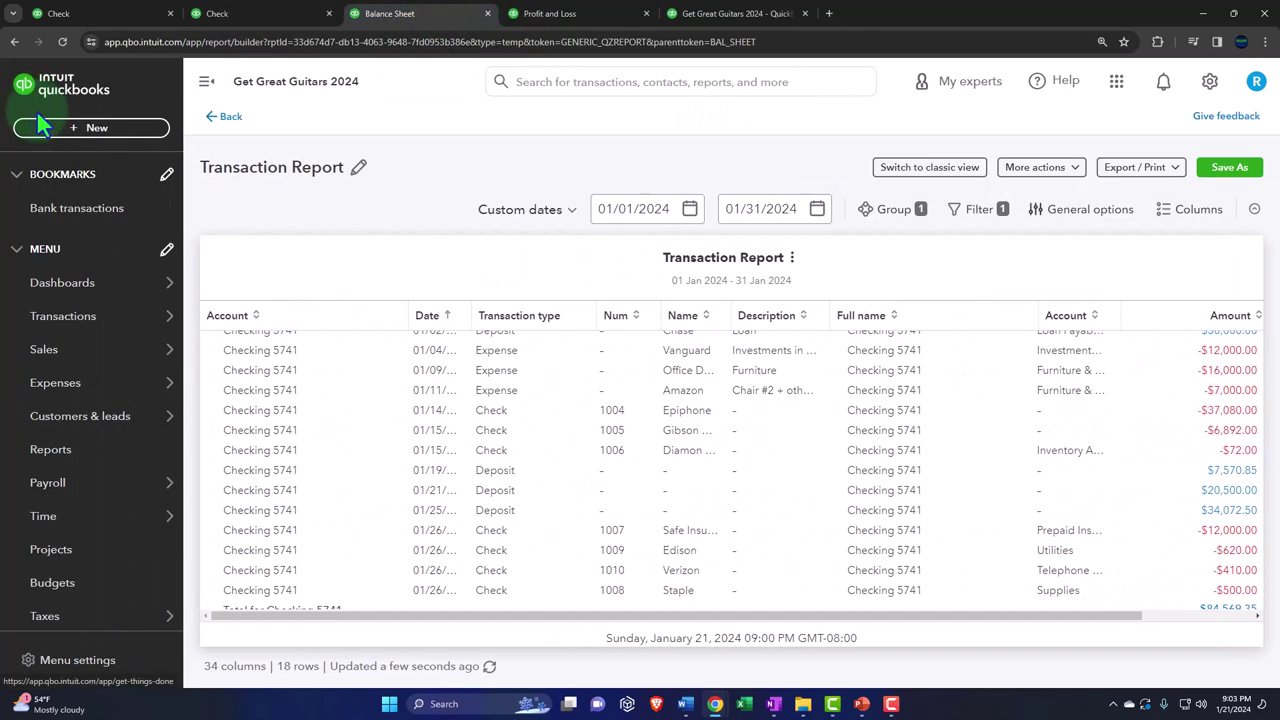
{"action": "left_click", "coordinate": [206, 81]}
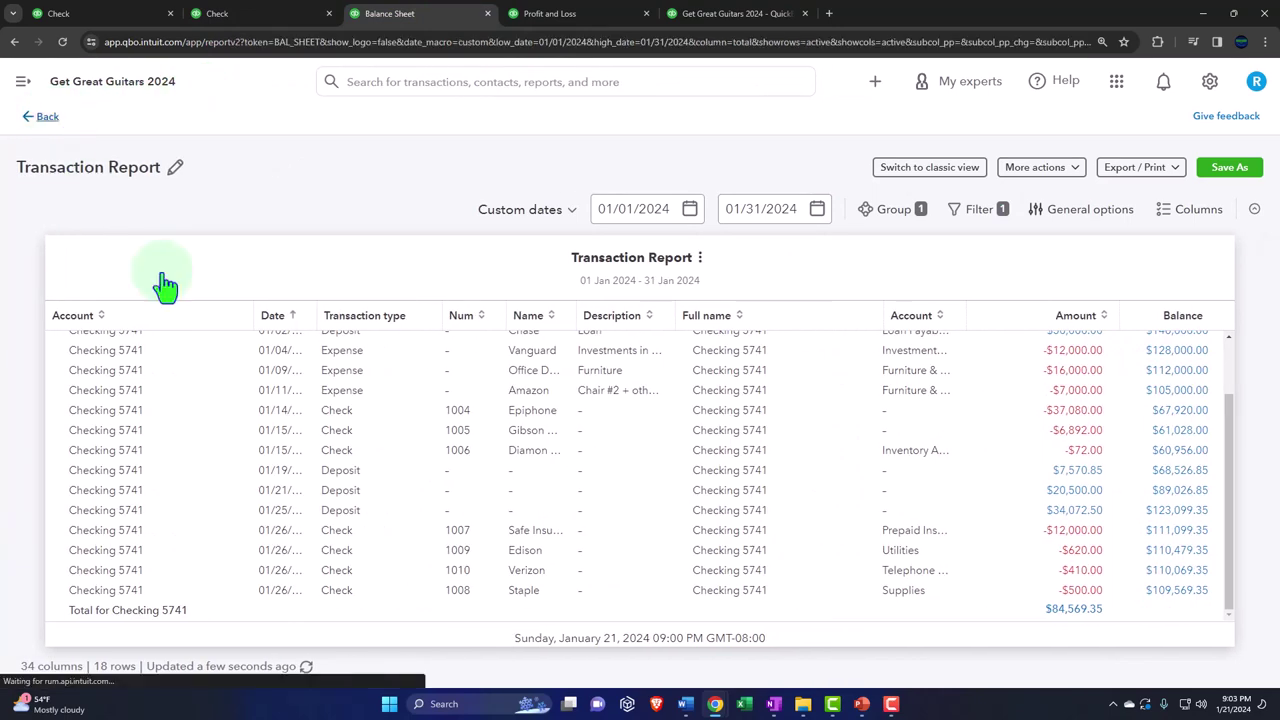
{"action": "key", "text": "alt+Left"}
{"action": "scroll", "coordinate": [329, 471], "scroll_direction": "down", "scroll_amount": 1}
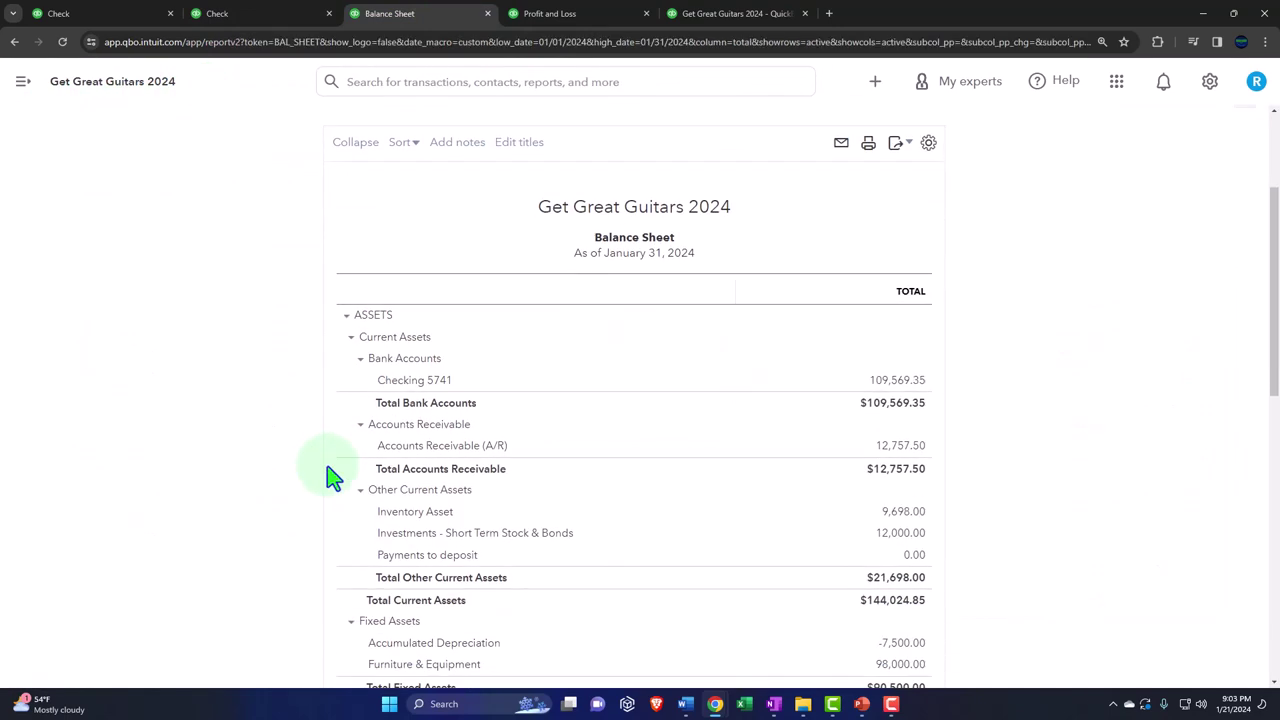
{"action": "scroll", "coordinate": [333, 477], "scroll_direction": "down", "scroll_amount": 5}
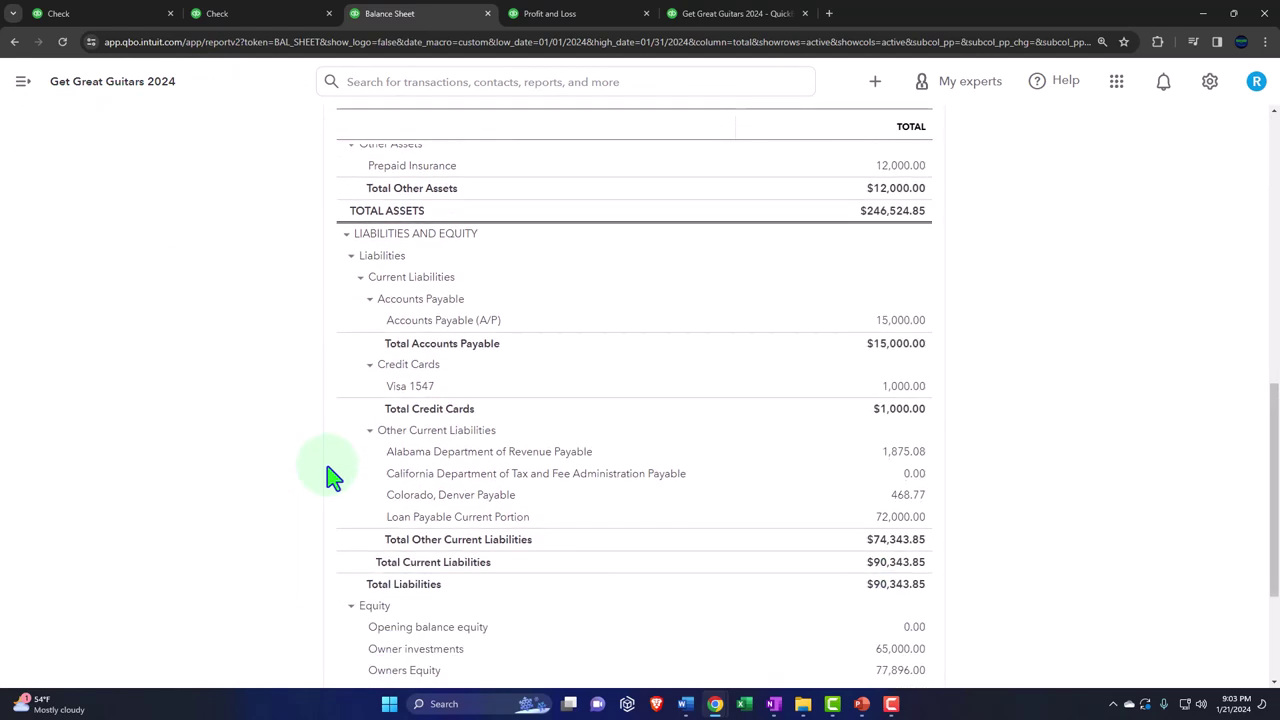
{"action": "scroll", "coordinate": [333, 477], "scroll_direction": "down", "scroll_amount": 2}
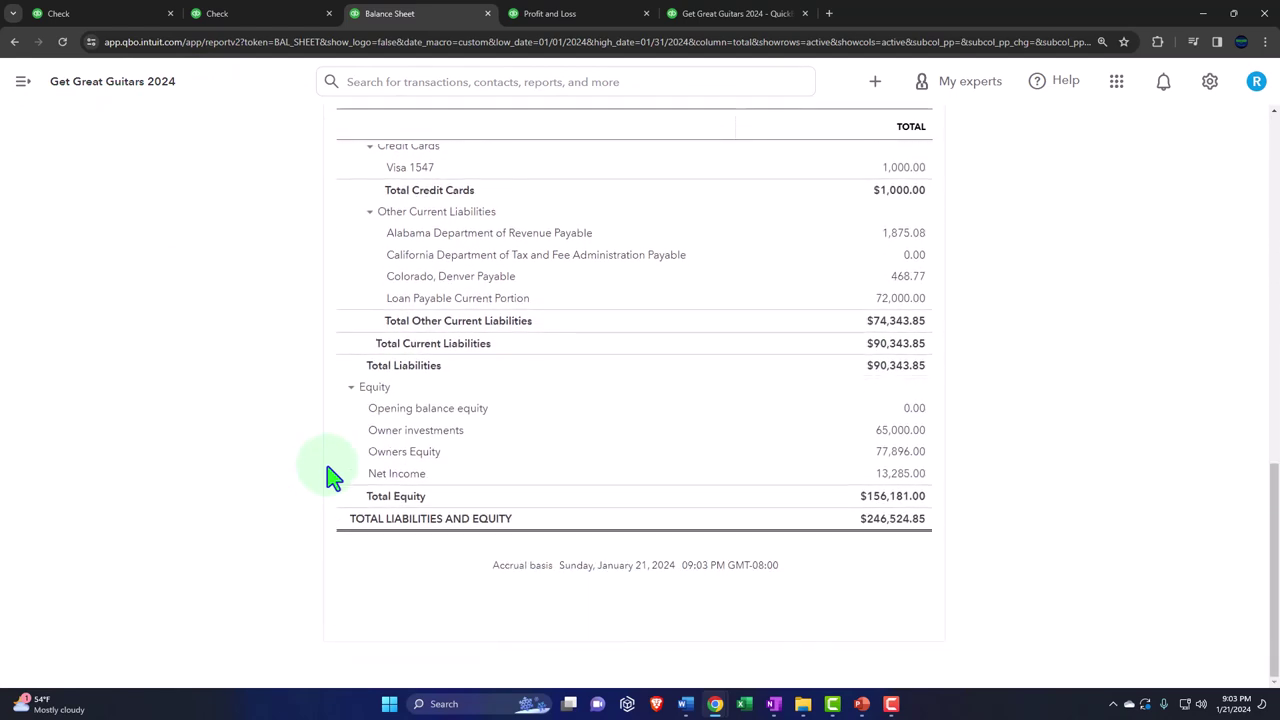
{"action": "scroll", "coordinate": [370, 480], "scroll_direction": "up", "scroll_amount": 1}
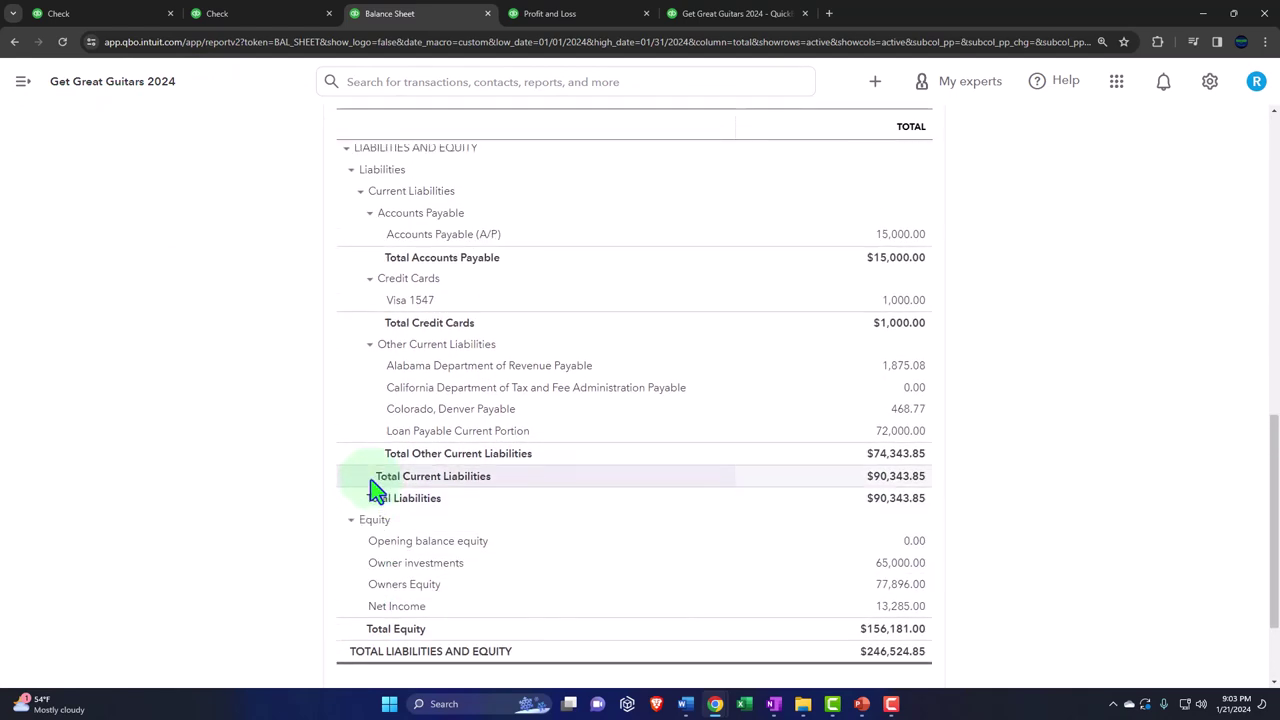
- Enlarge the January 2024 Profit and Loss report to 150% and review income, cost of goods sold and expenses
{"action": "left_click", "coordinate": [546, 16]}
{"action": "scroll", "coordinate": [250, 390], "scroll_direction": "up", "scroll_amount": 3}
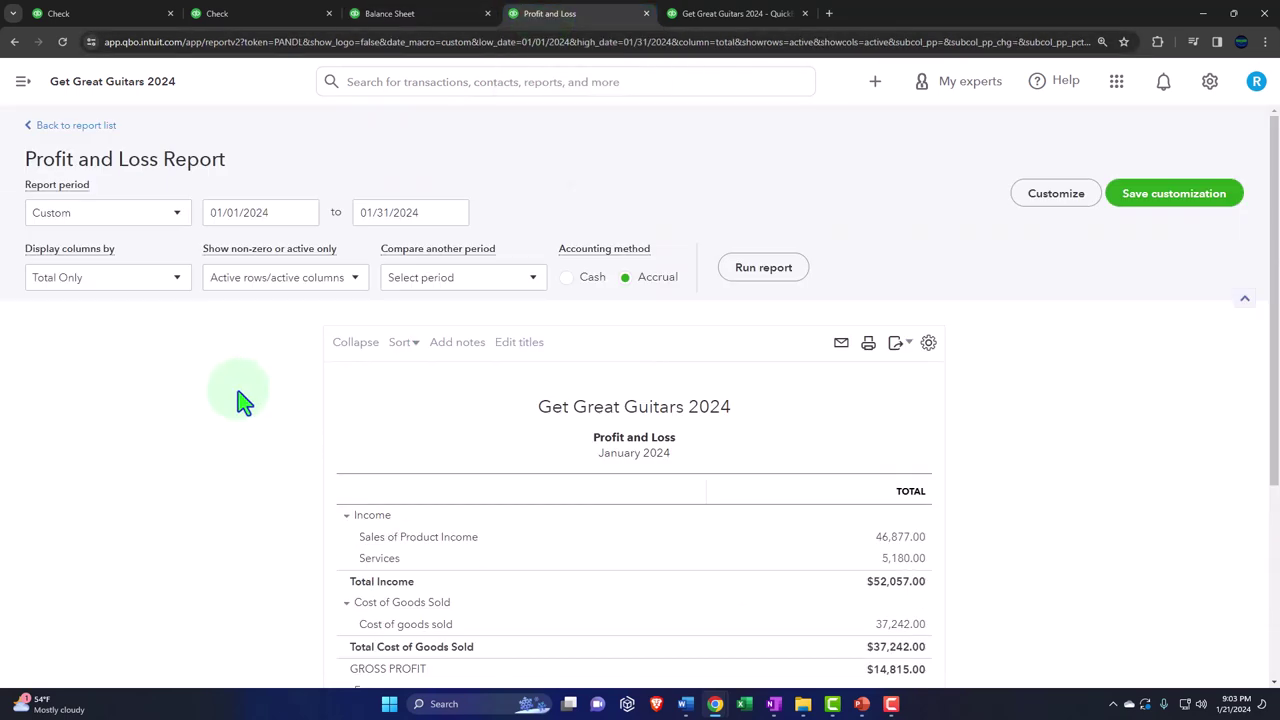
{"action": "key", "text": "ctrl+plus"}
{"action": "key", "text": "ctrl+plus"}
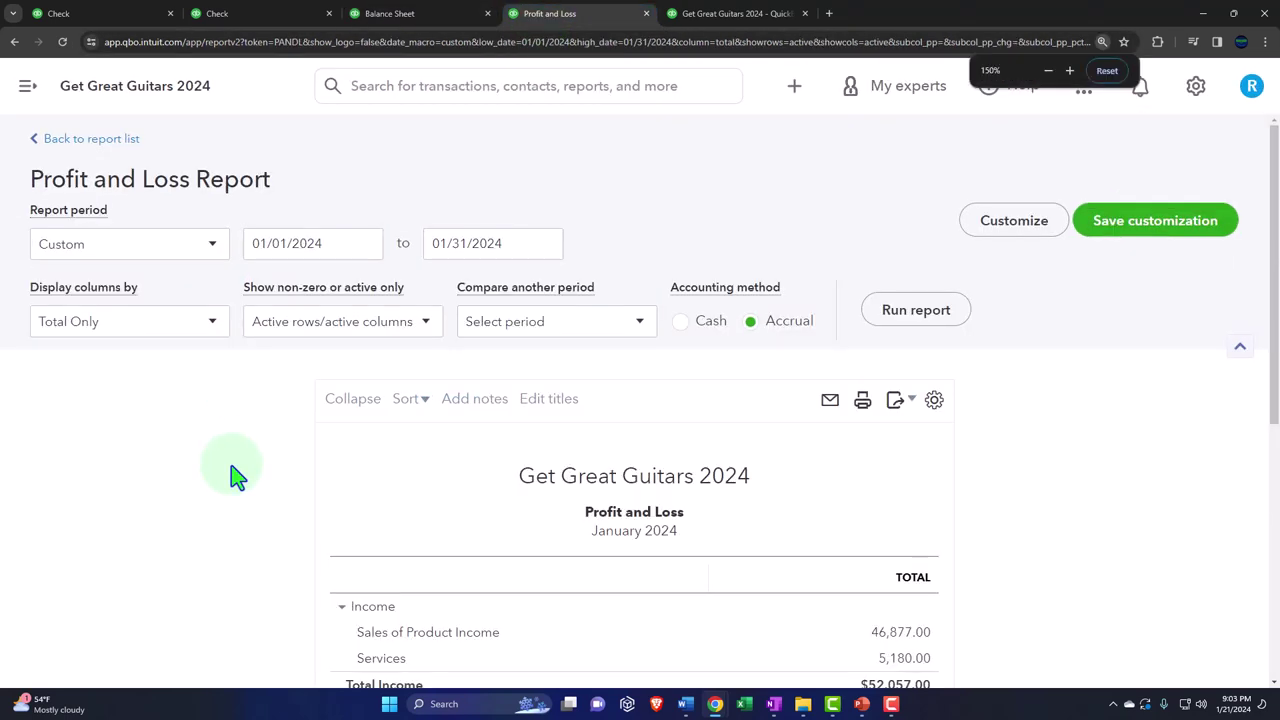
{"action": "scroll", "coordinate": [235, 475], "scroll_direction": "down", "scroll_amount": 3}
{"action": "scroll", "coordinate": [228, 478], "scroll_direction": "down", "scroll_amount": 2}
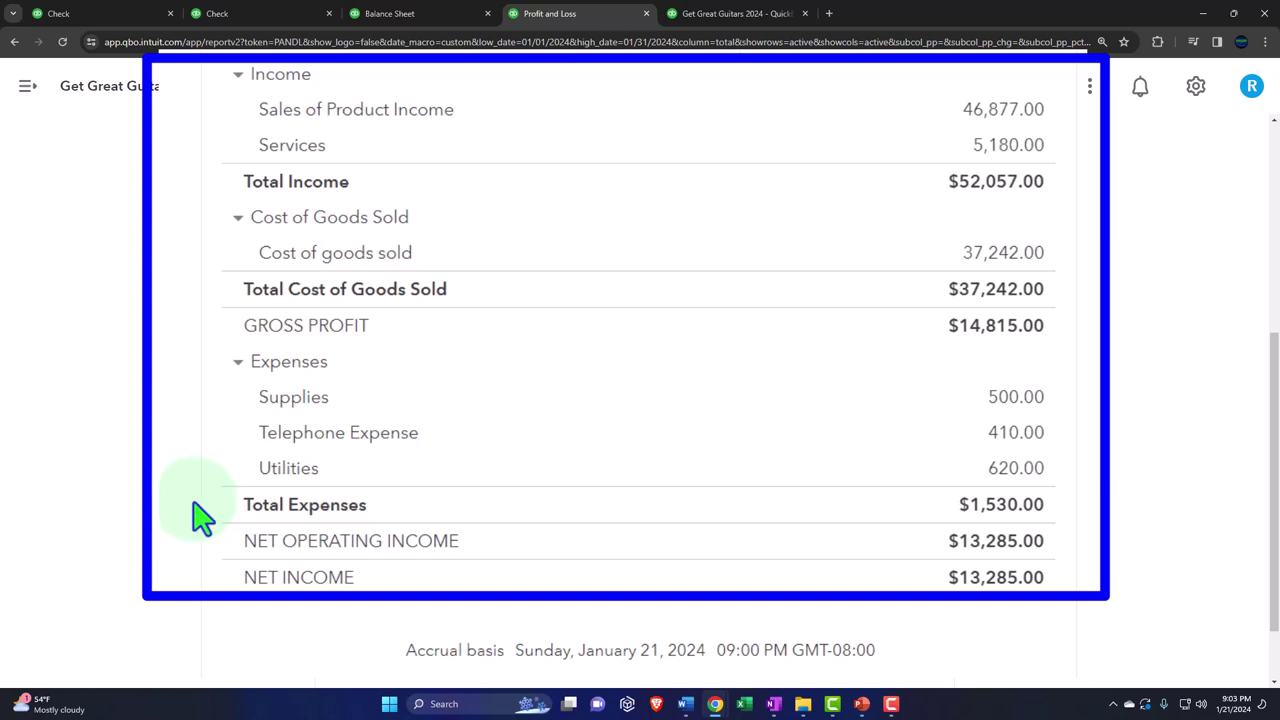
- Rerun the Trial Balance as of January 31, 2024, enlarge it, and examine the debit and credit balances down to the totals
{"action": "left_click", "coordinate": [695, 15]}
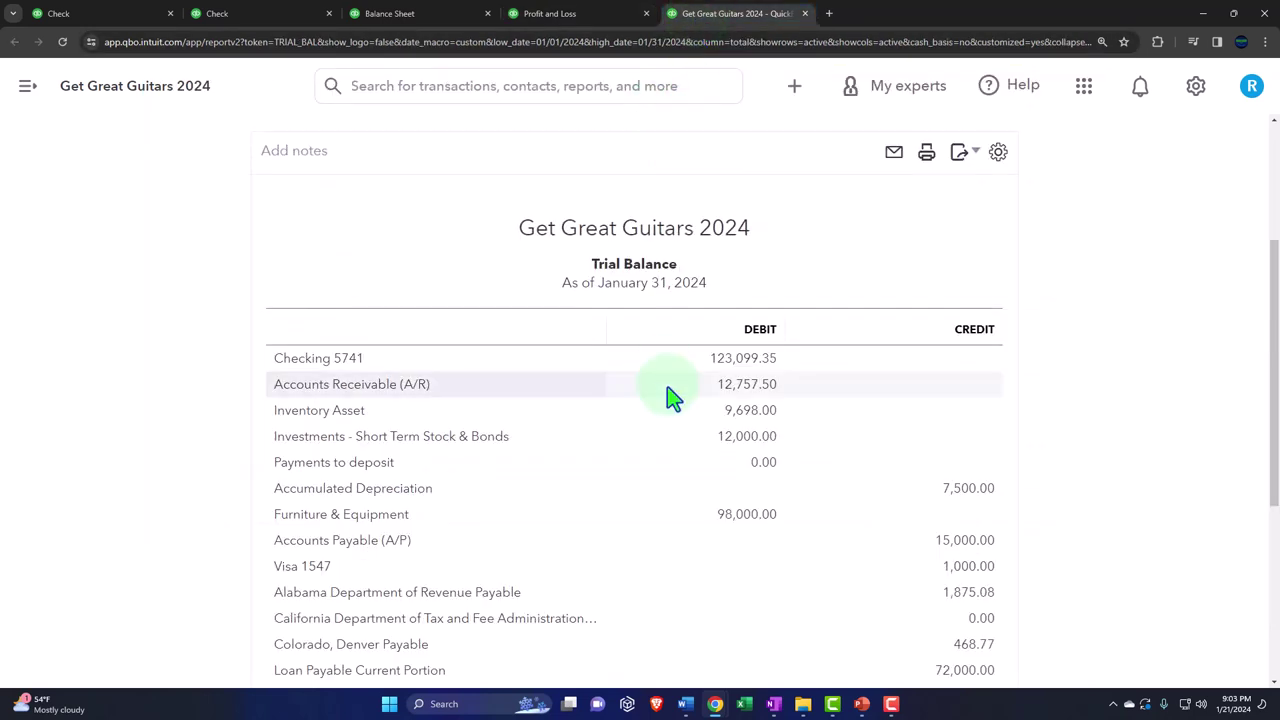
{"action": "scroll", "coordinate": [674, 394], "scroll_direction": "up", "scroll_amount": 2}
{"action": "left_click", "coordinate": [769, 309]}
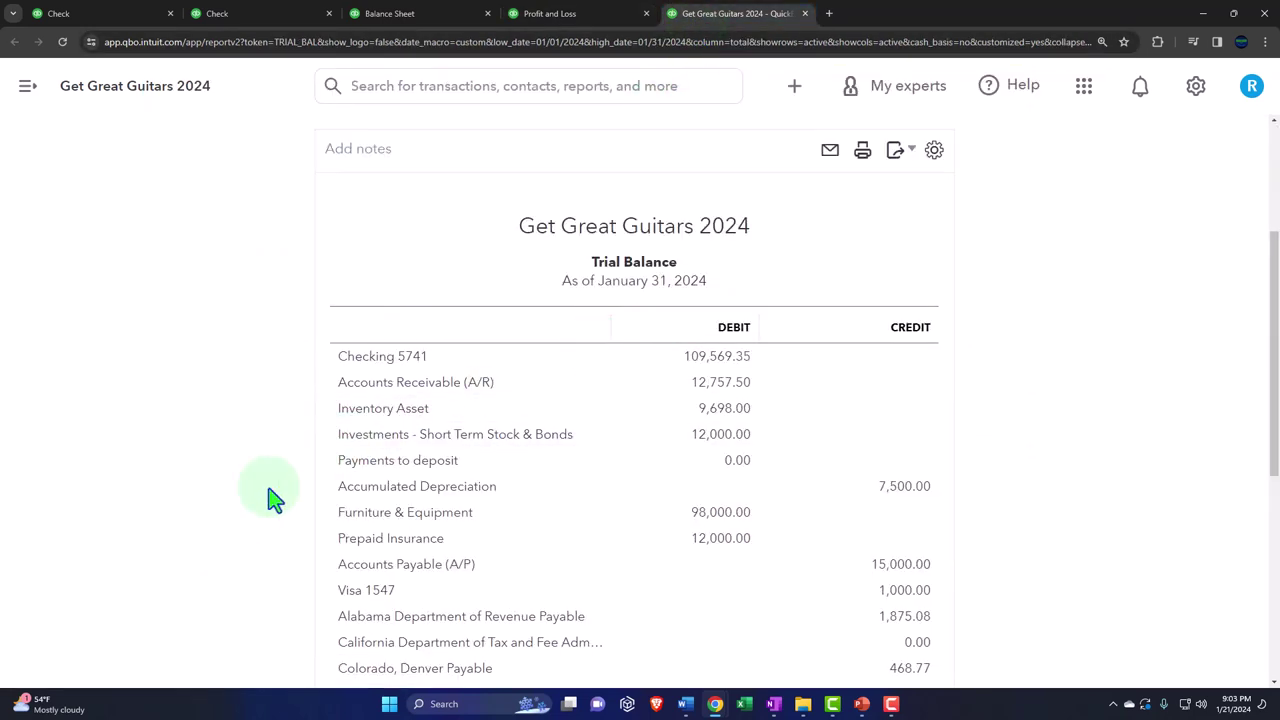
{"action": "scroll", "coordinate": [271, 500], "scroll_direction": "down", "scroll_amount": 2}
{"action": "key", "text": "ctrl+plus"}
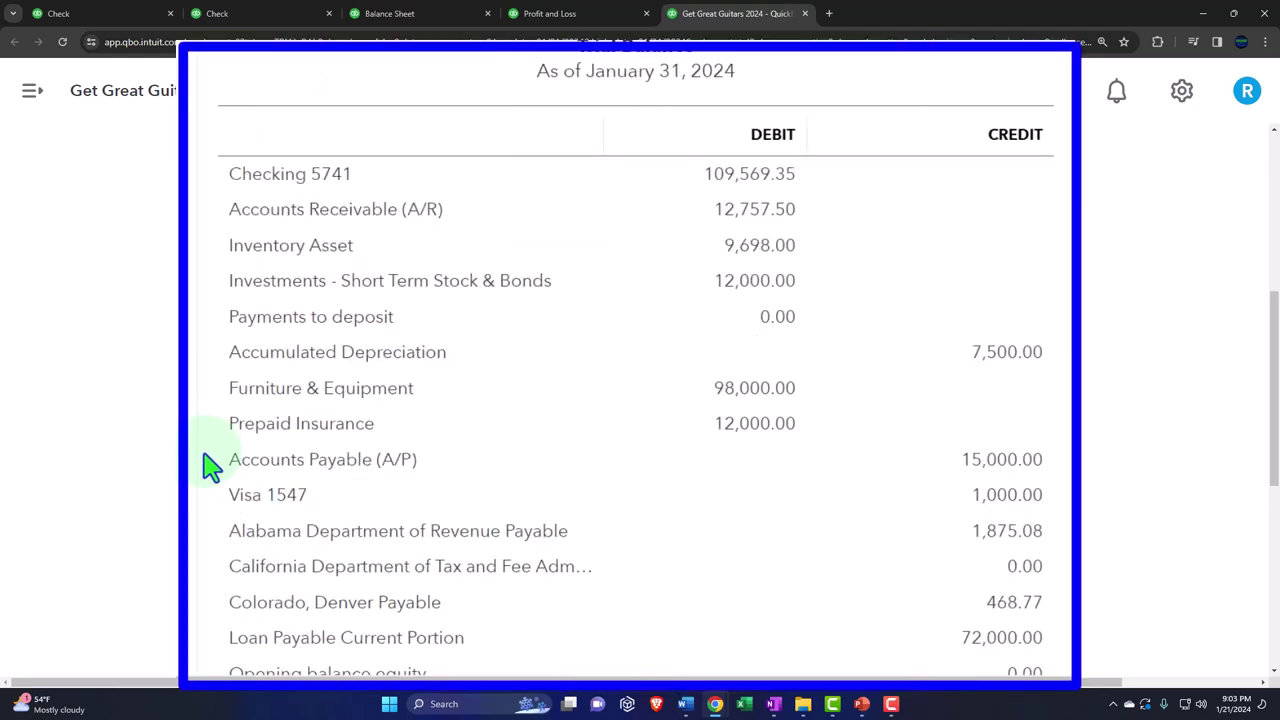
{"action": "scroll", "coordinate": [212, 465], "scroll_direction": "down", "scroll_amount": 2}
{"action": "scroll", "coordinate": [226, 375], "scroll_direction": "up", "scroll_amount": 2}
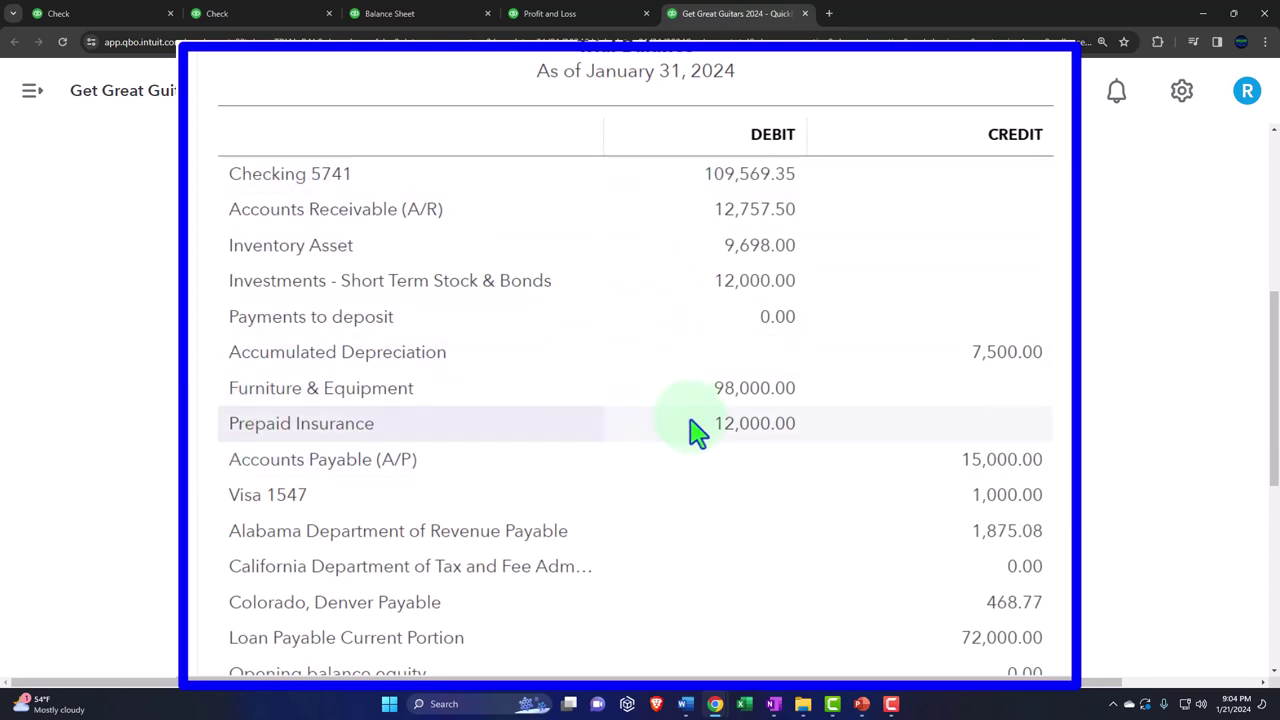
{"action": "scroll", "coordinate": [950, 440], "scroll_direction": "down", "scroll_amount": 2}
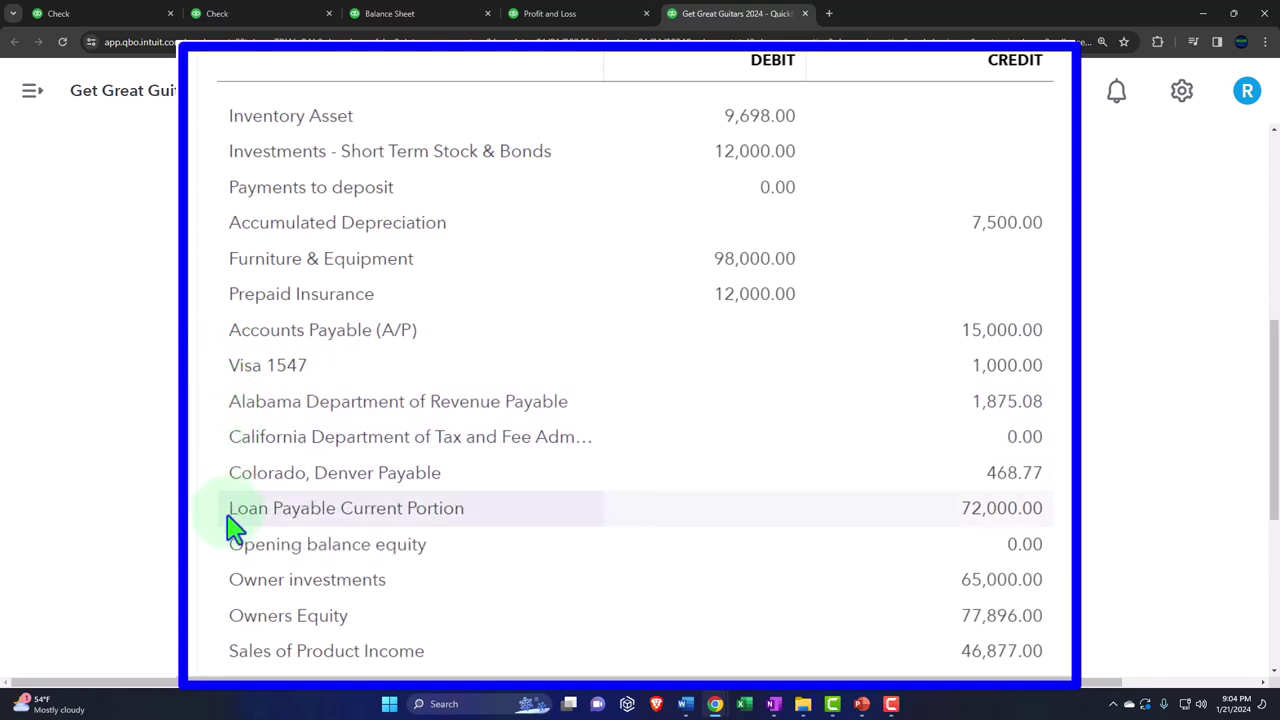
{"action": "scroll", "coordinate": [232, 525], "scroll_direction": "down", "scroll_amount": 1}
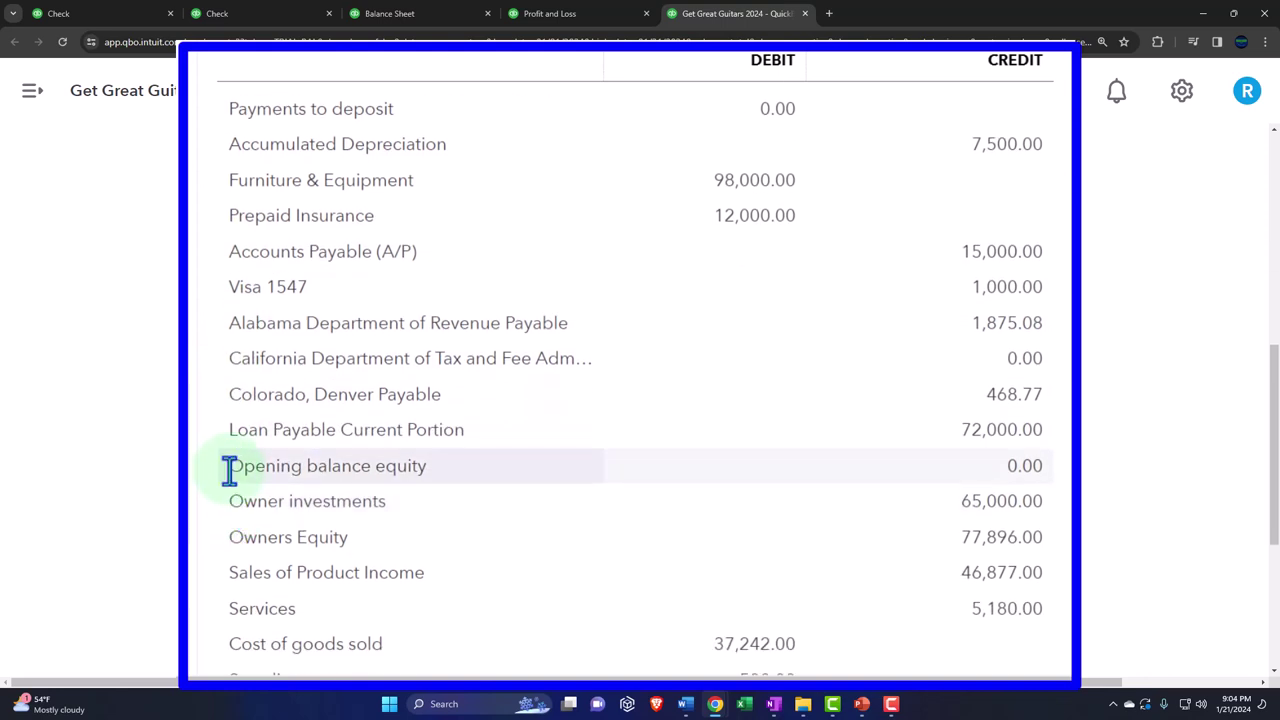
{"action": "scroll", "coordinate": [229, 470], "scroll_direction": "down", "scroll_amount": 2}
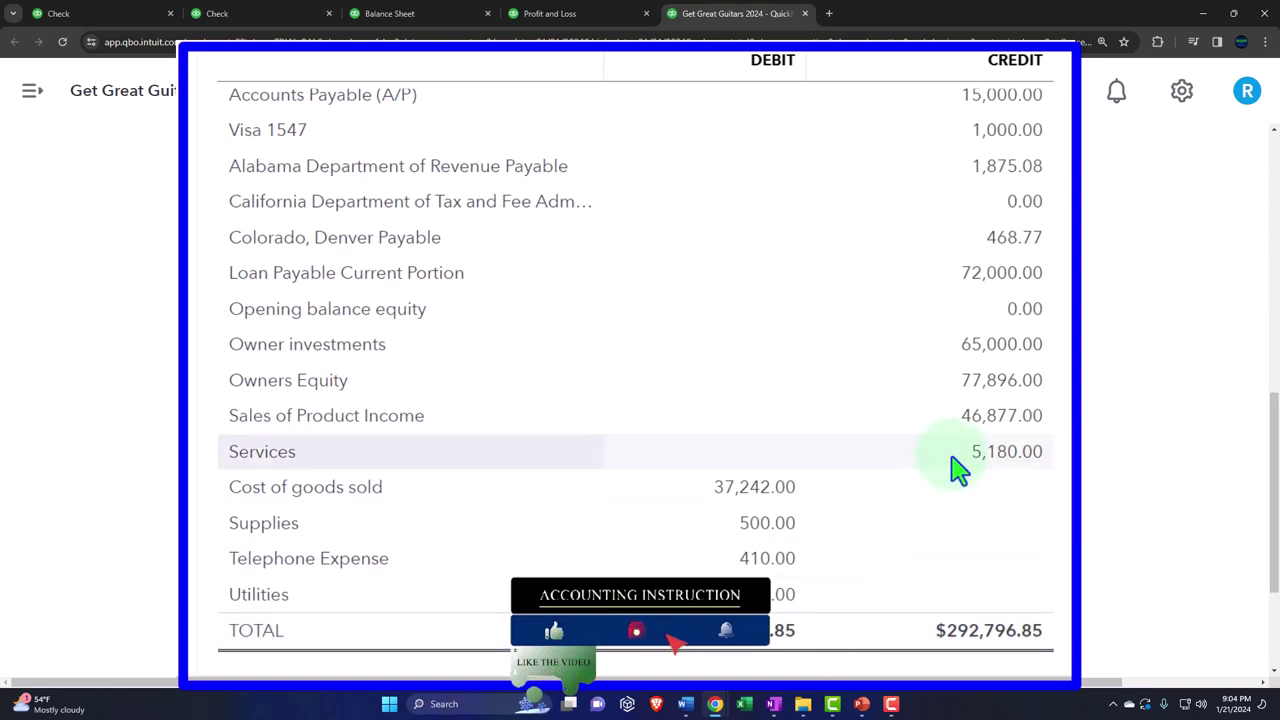
- Open the Windows Calculator and keep it on top beside the Trial Balance's balance columns
{"action": "left_click", "coordinate": [479, 703]}
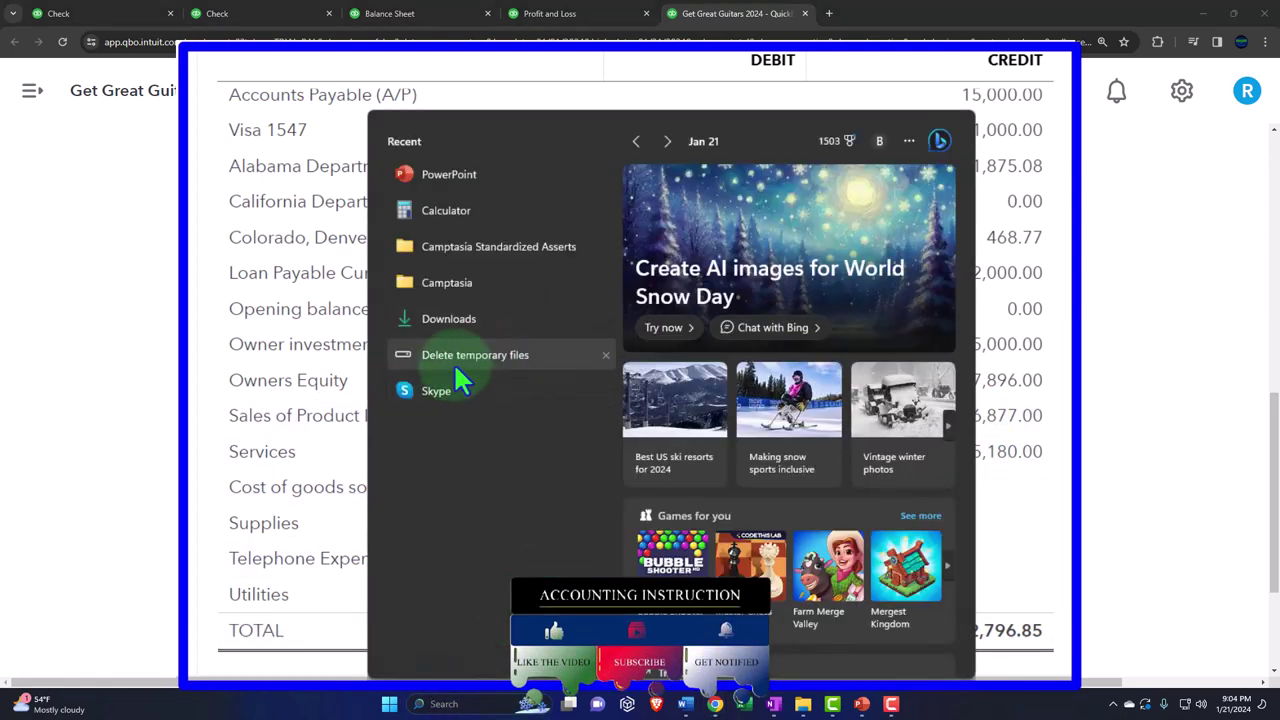
{"action": "left_click", "coordinate": [425, 210]}
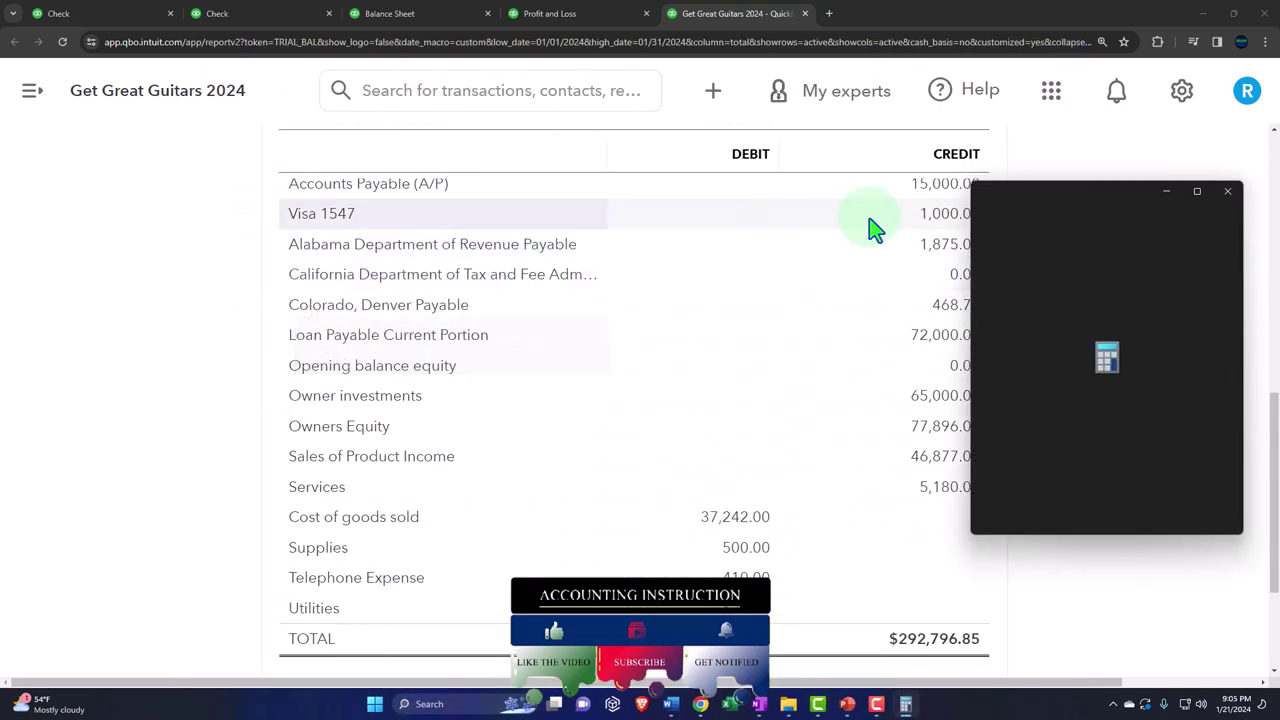
{"action": "left_click", "coordinate": [1073, 213]}
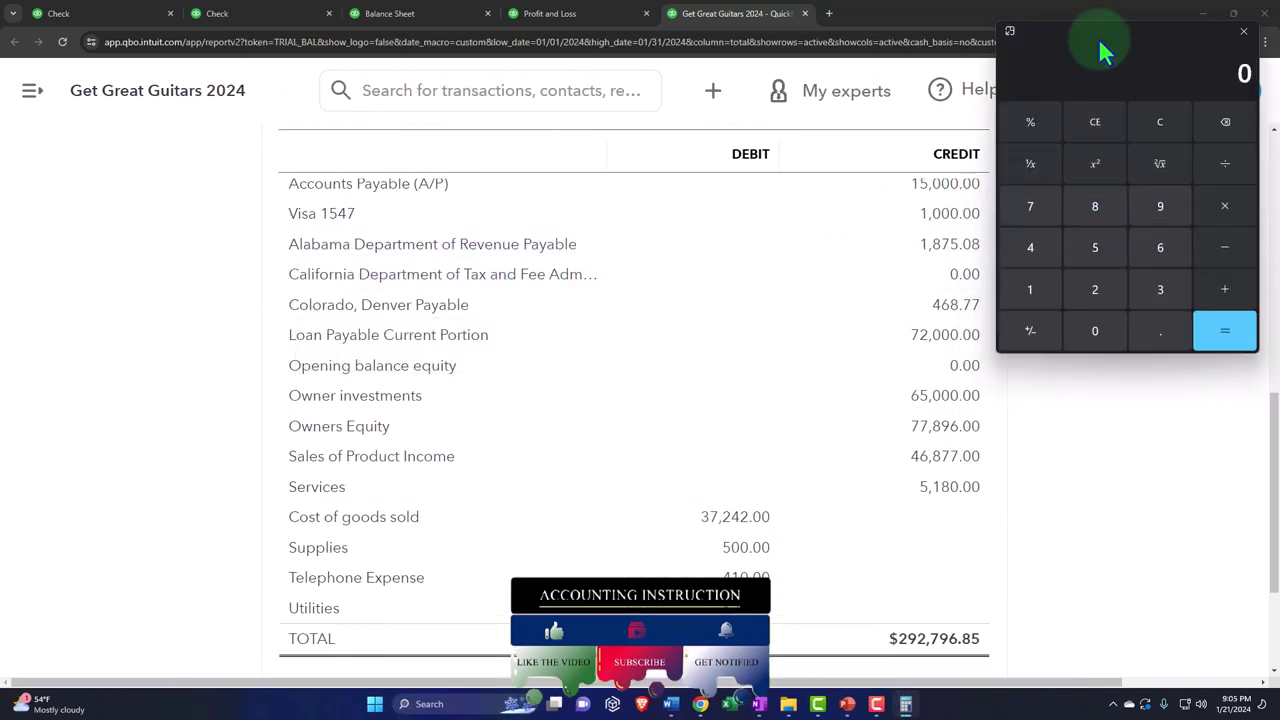
{"action": "left_click_drag", "start_coordinate": [1098, 37], "coordinate": [1113, 186]}
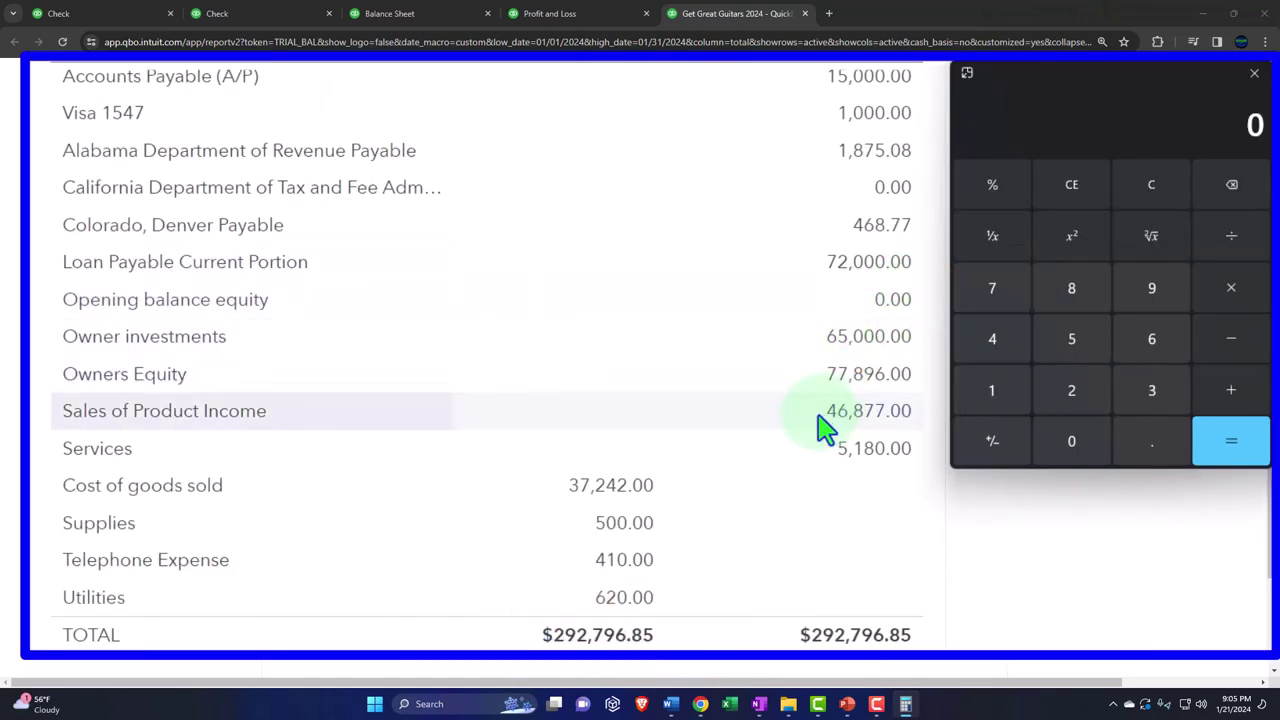
{"action": "type", "text": "468"}
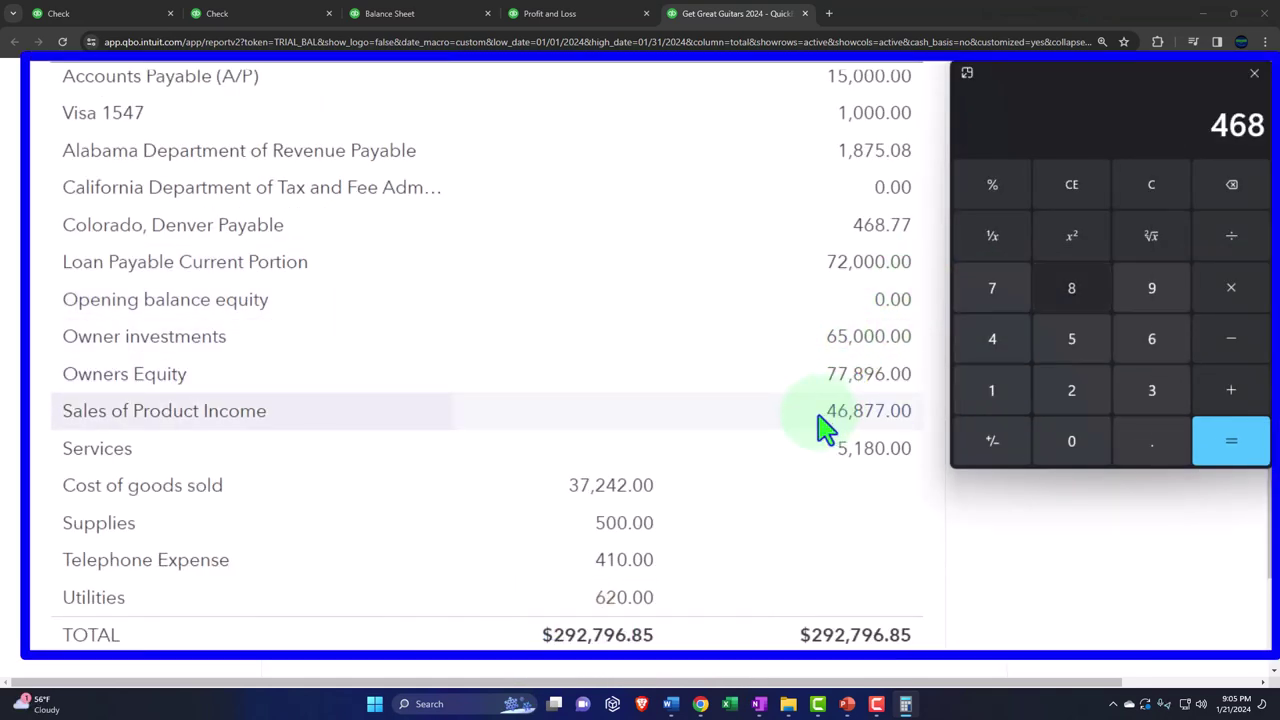
{"action": "type", "text": "77+5180"}
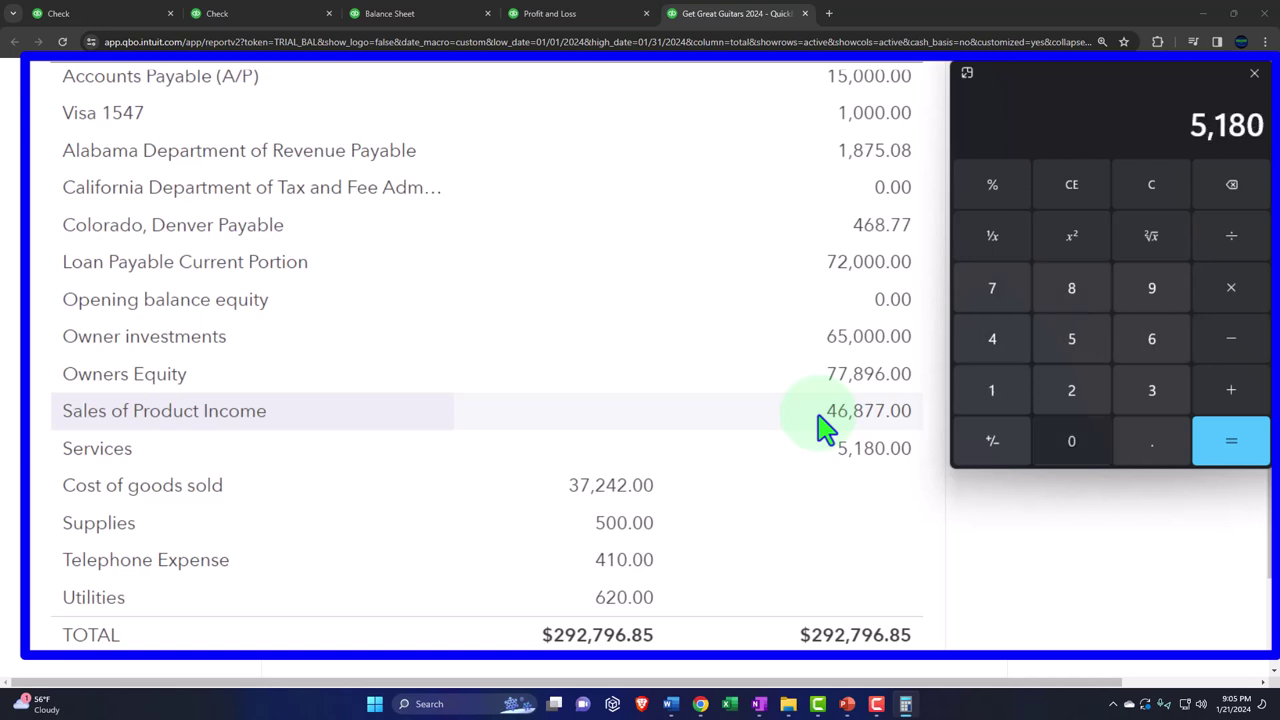
{"action": "key", "text": "Return"}
{"action": "type", "text": "372"}
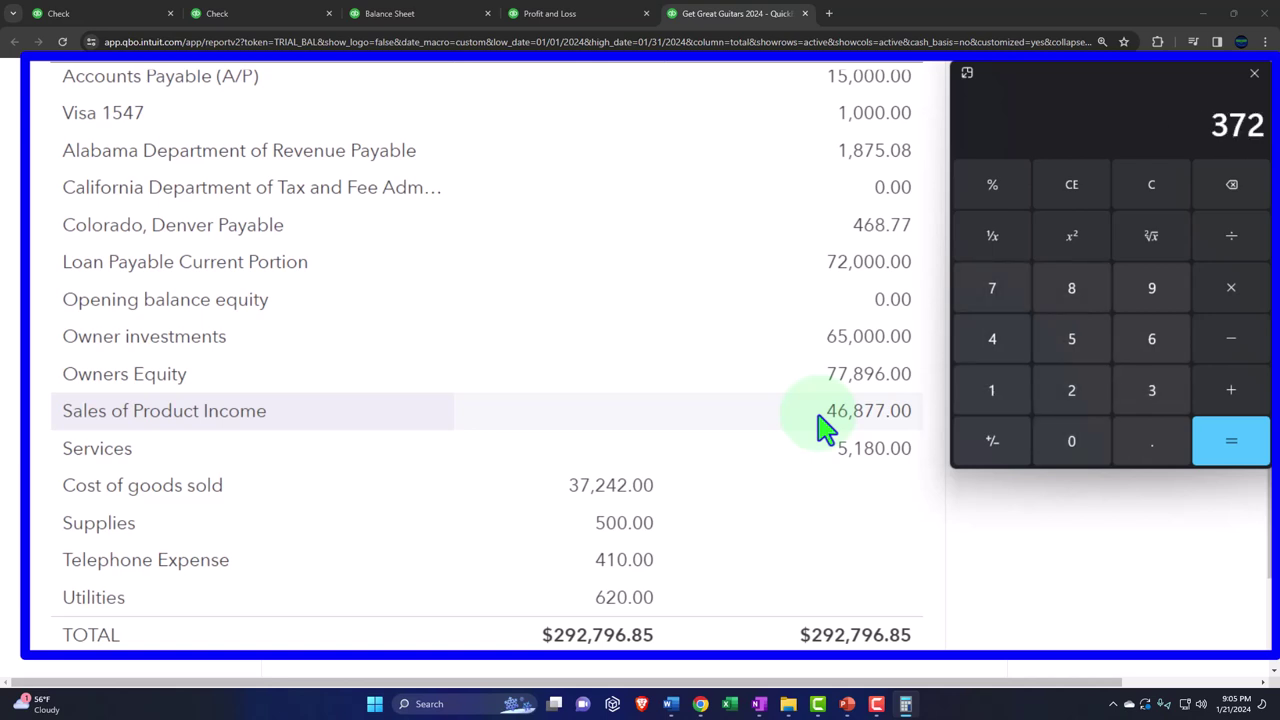
{"action": "type", "text": "42+500-410-"}
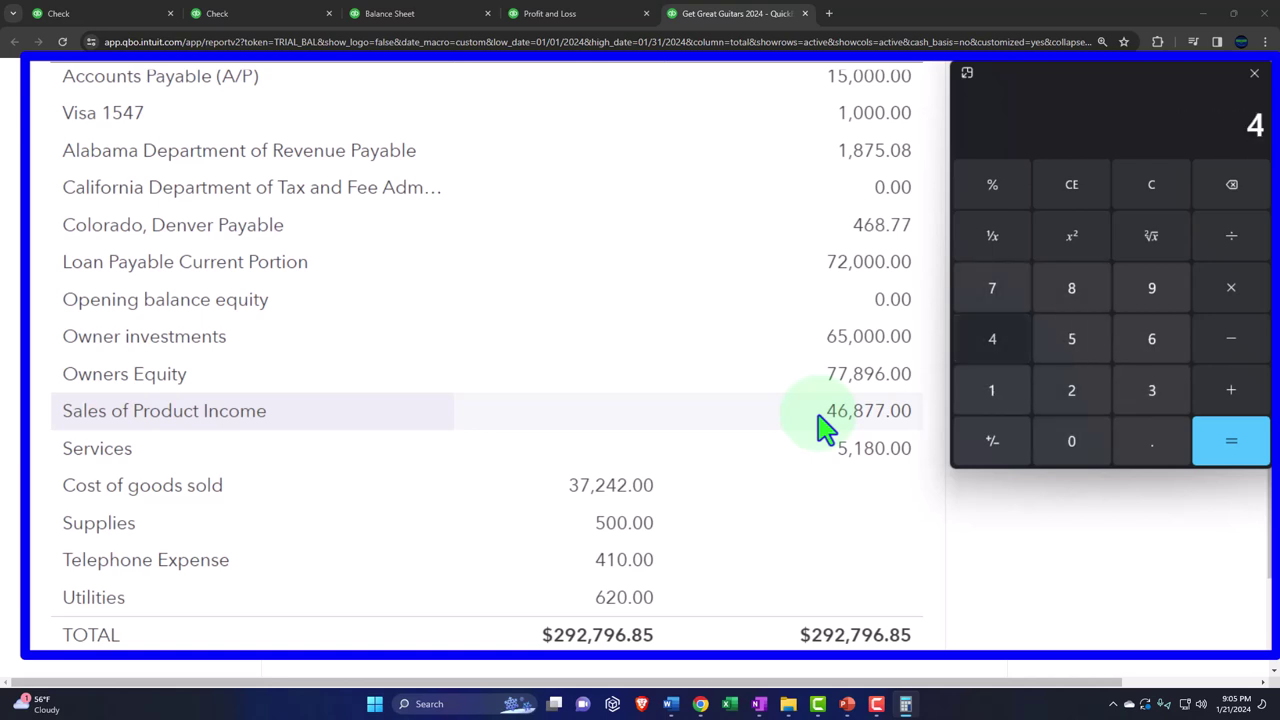
{"action": "type", "text": "62-"}
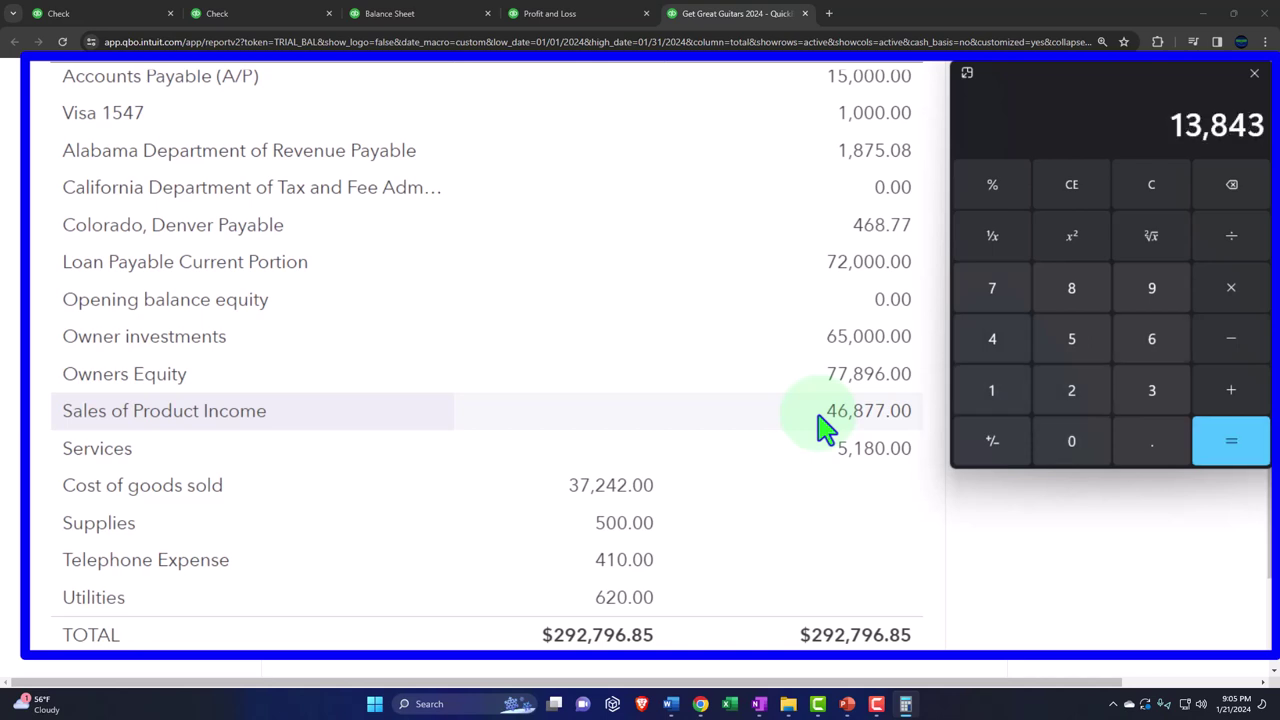
{"action": "left_click", "coordinate": [1162, 190]}
- Calculate net income from the Trial Balance as 46877 + 5180 - 37242 - 500 - 410 - 620
{"action": "type", "text": "46"}
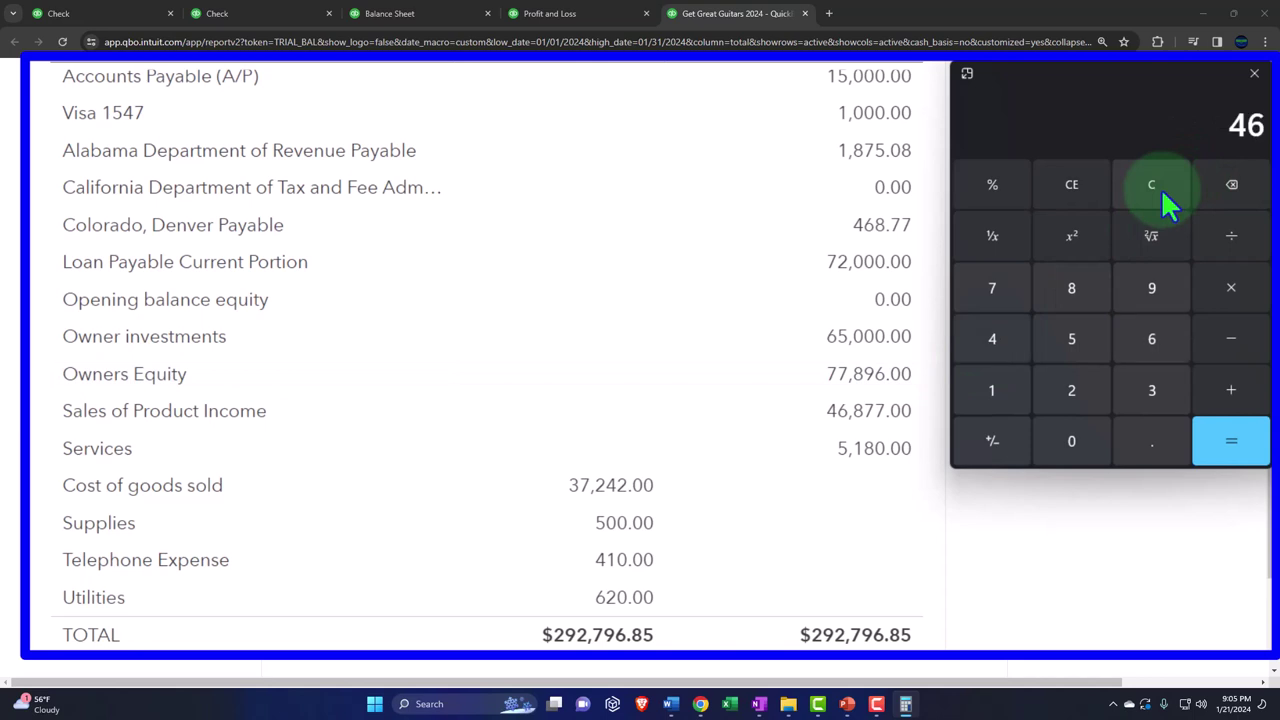
{"action": "type", "text": "877+5180=372"}
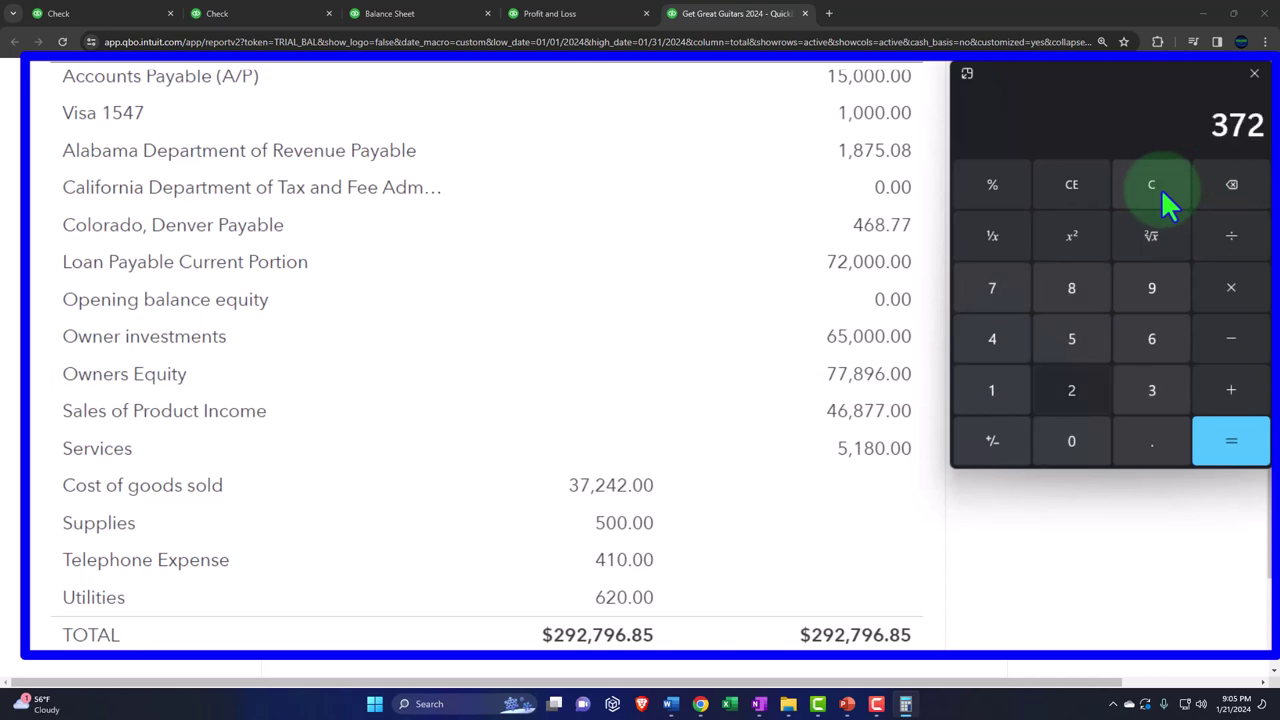
{"action": "type", "text": "42+500-410"}
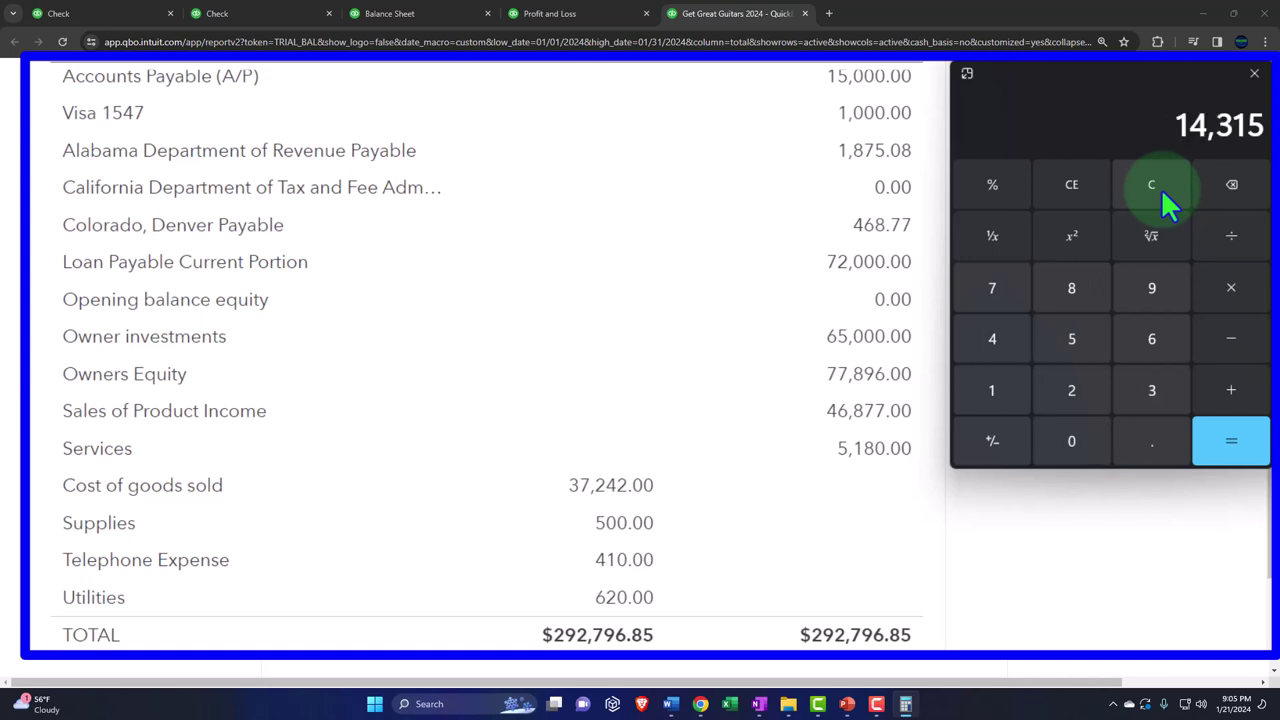
{"action": "type", "text": "-620="}
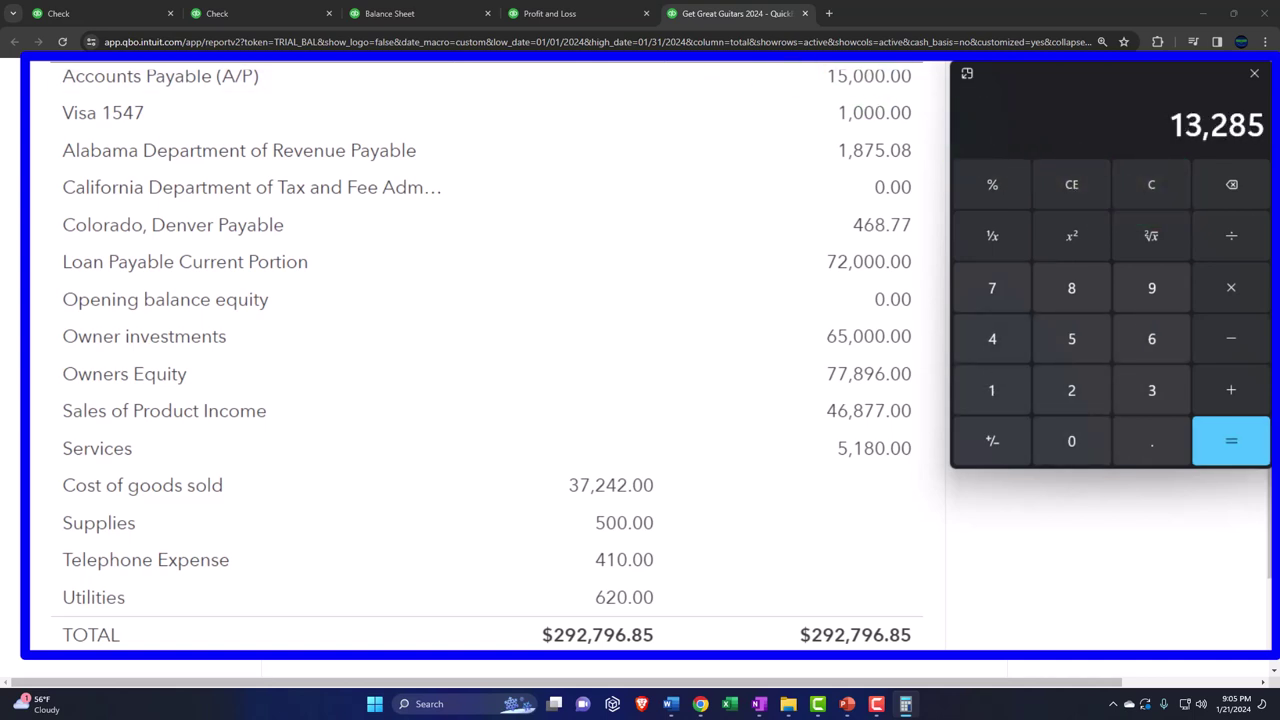
- Compare the calculated net income with the Profit and Loss report's net income, and return to the Trial Balance
{"action": "left_click", "coordinate": [562, 15]}
{"action": "scroll", "coordinate": [510, 340], "scroll_direction": "down", "scroll_amount": 2}
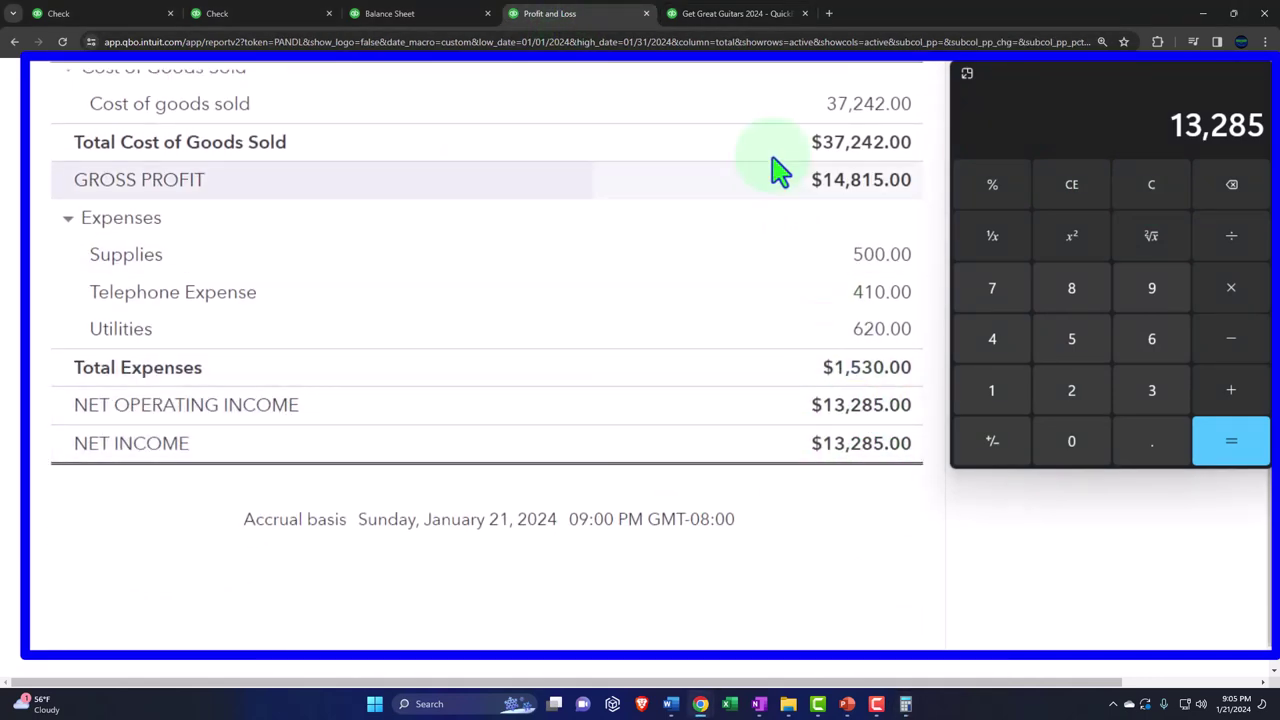
{"action": "left_click", "coordinate": [738, 16]}
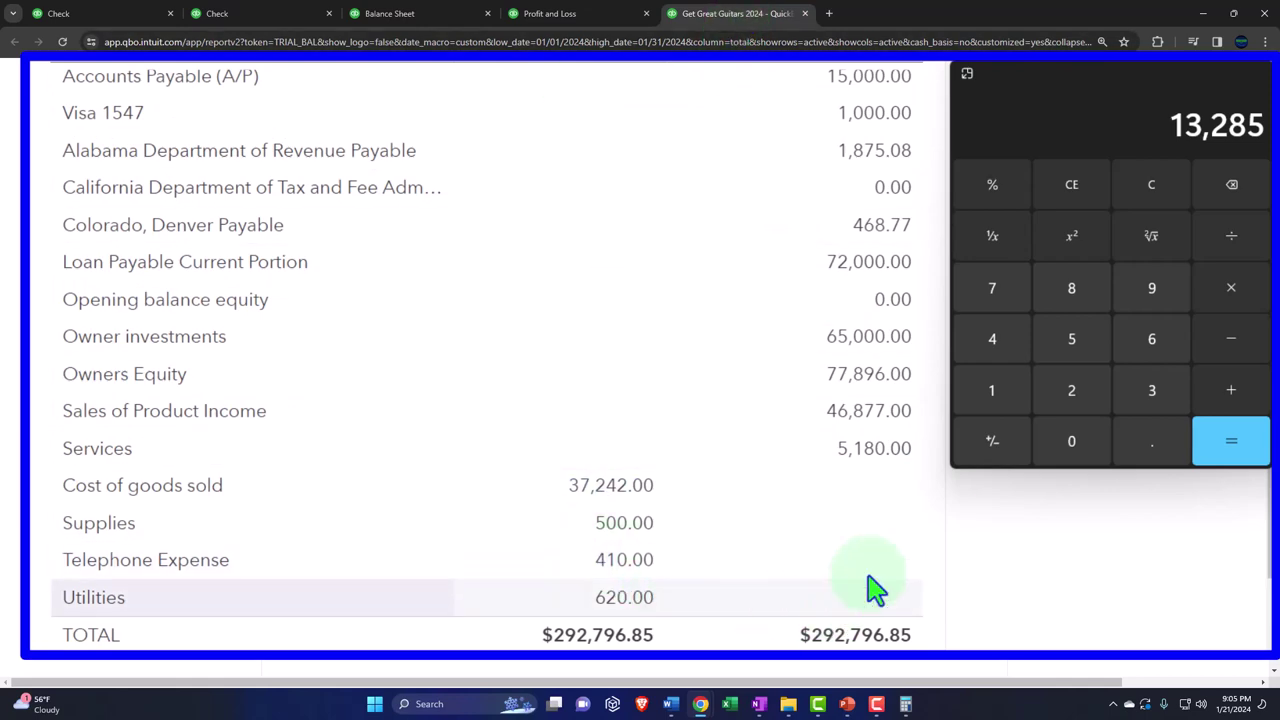
- Set the Trial Balance report period to 01/01/2025 through 12/31/2025 and run the report
{"action": "scroll", "coordinate": [980, 528], "scroll_direction": "up", "scroll_amount": 5}
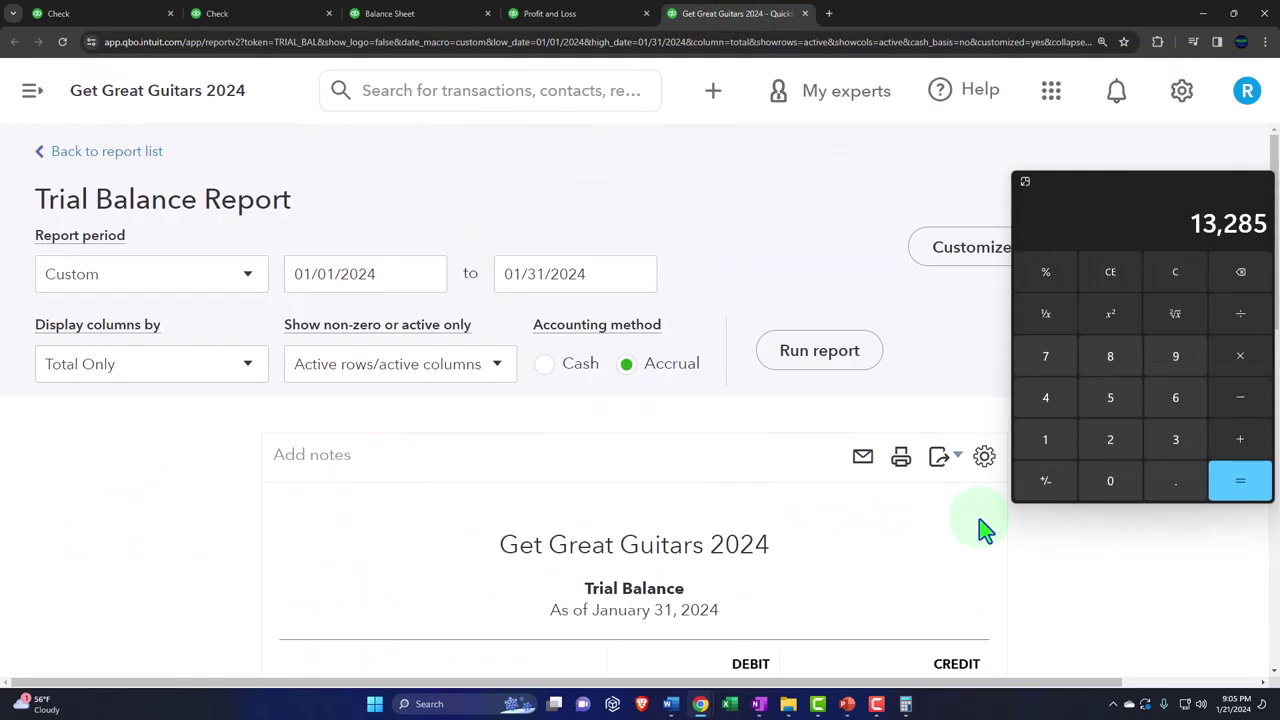
{"action": "left_click", "coordinate": [403, 276]}
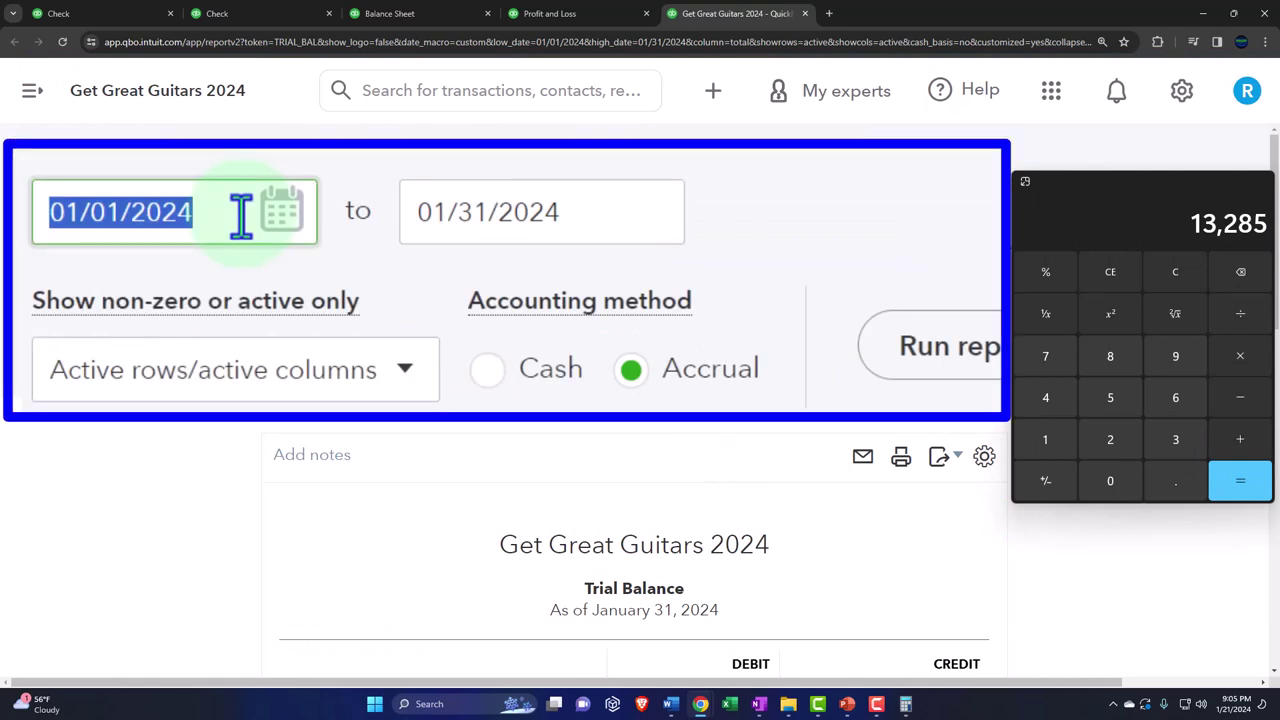
{"action": "left_click", "coordinate": [190, 214]}
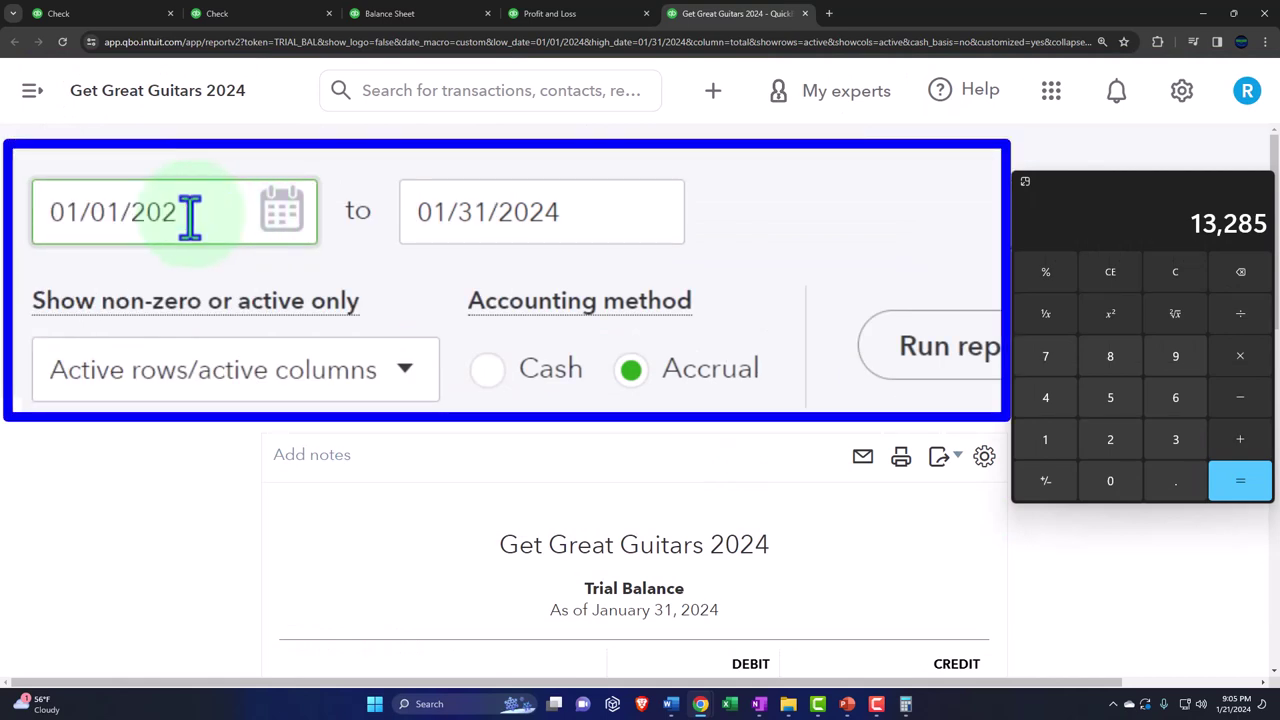
{"action": "type", "text": "5"}
{"action": "key", "text": "Tab"}
{"action": "type", "text": "1"}
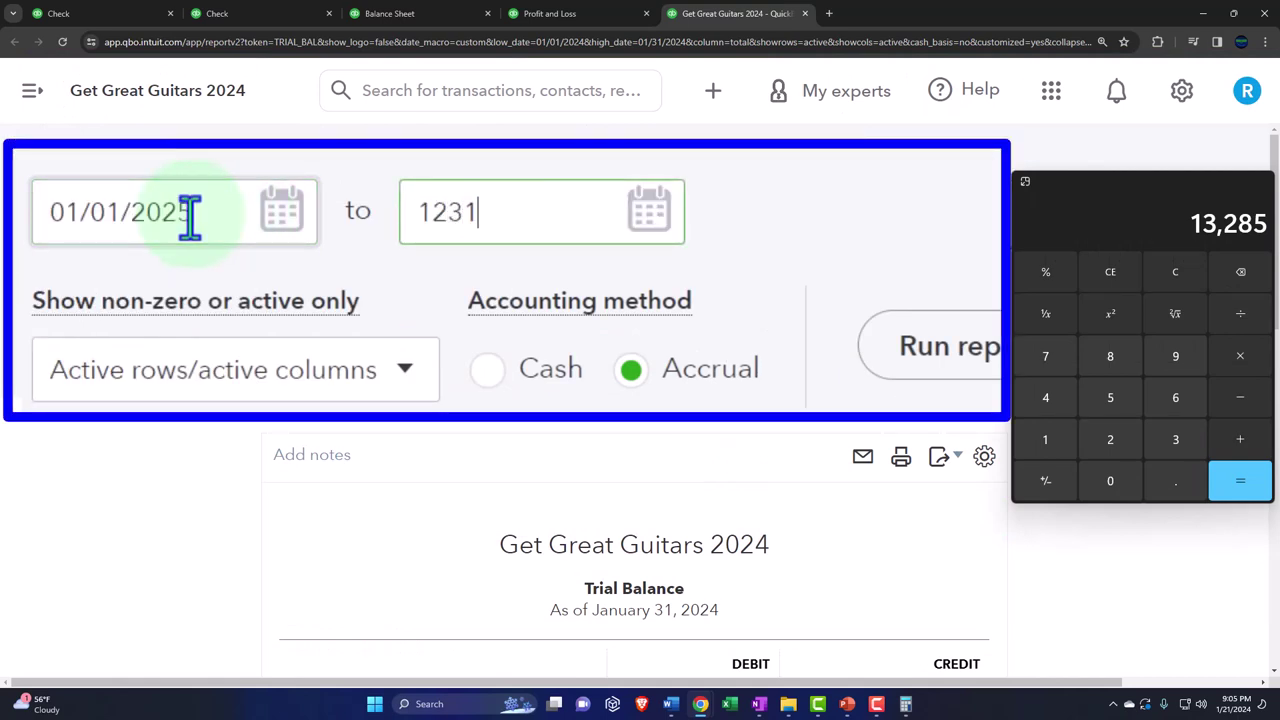
{"action": "type", "text": "2/31/2005"}
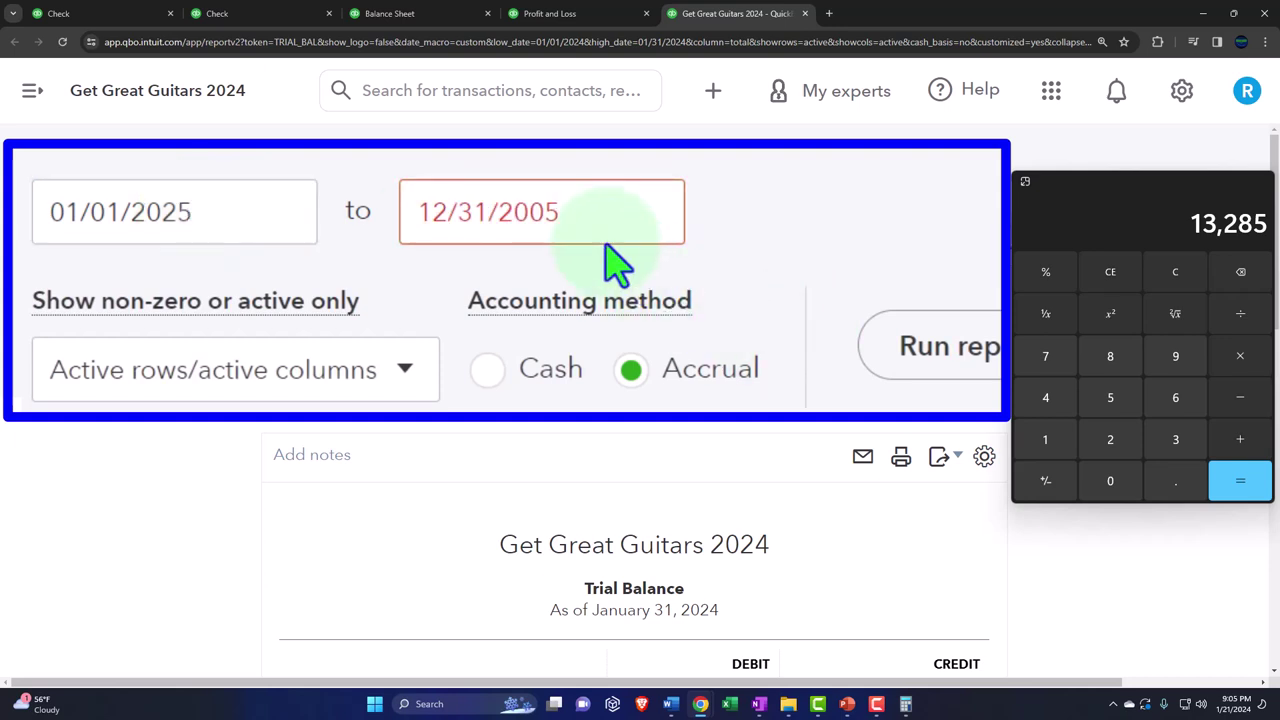
{"action": "left_click", "coordinate": [577, 222]}
{"action": "left_click", "coordinate": [569, 215]}
{"action": "key", "text": "BackSpace"}
{"action": "key", "text": "BackSpace"}
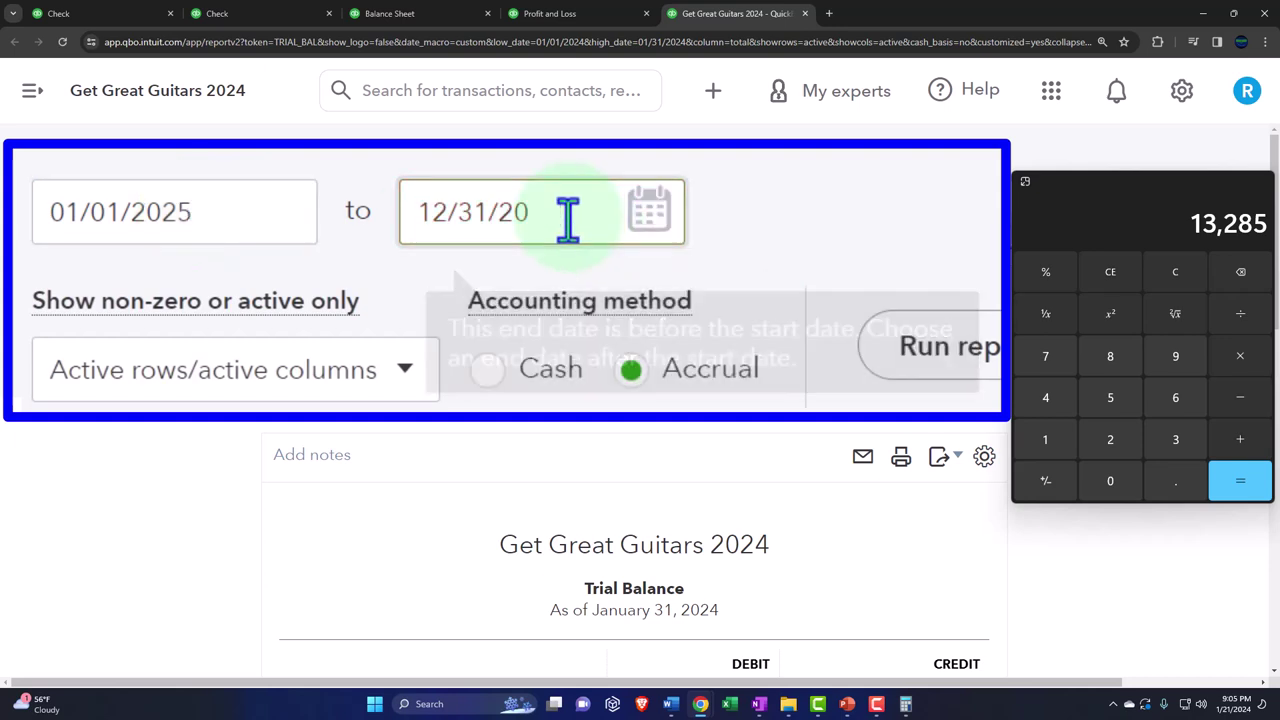
{"action": "type", "text": "25"}
{"action": "left_click", "coordinate": [945, 350]}
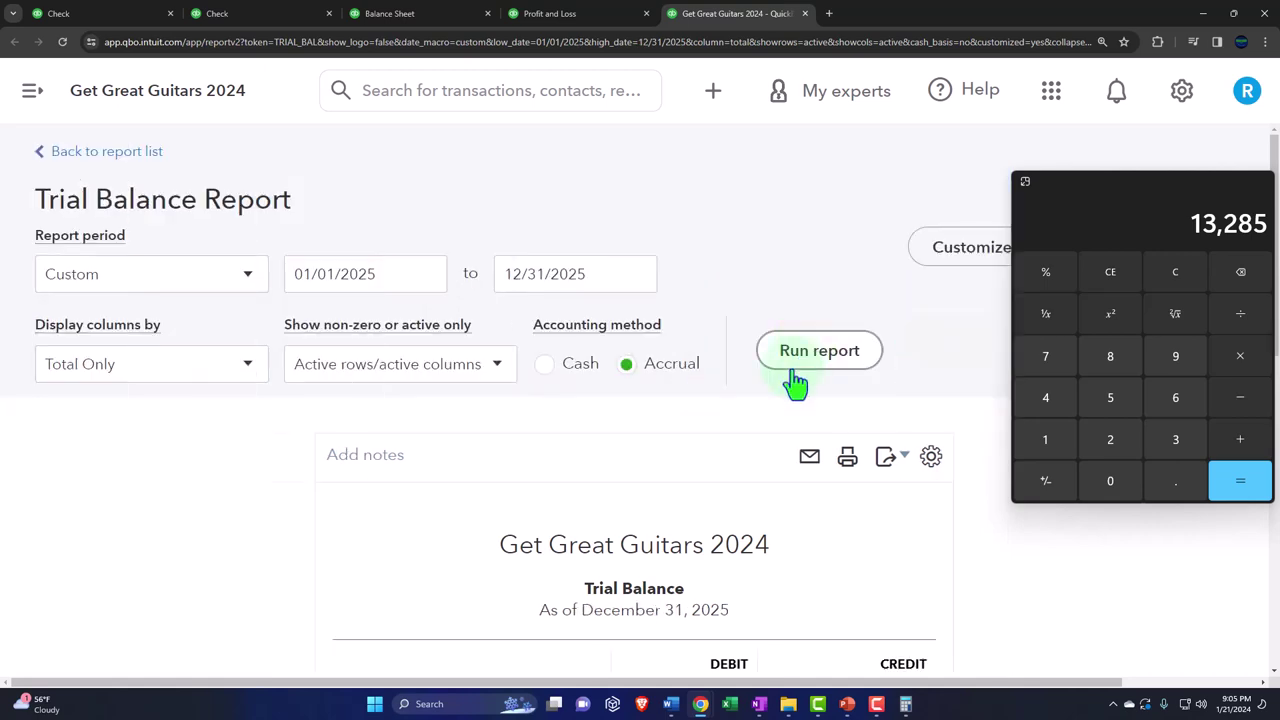
- Examine the December 31, 2025 Trial Balance, checking Owners Equity, the remaining accounts and the debit and credit totals
{"action": "scroll", "coordinate": [790, 385], "scroll_direction": "down", "scroll_amount": 3}
{"action": "scroll", "coordinate": [786, 388], "scroll_direction": "down", "scroll_amount": 5}
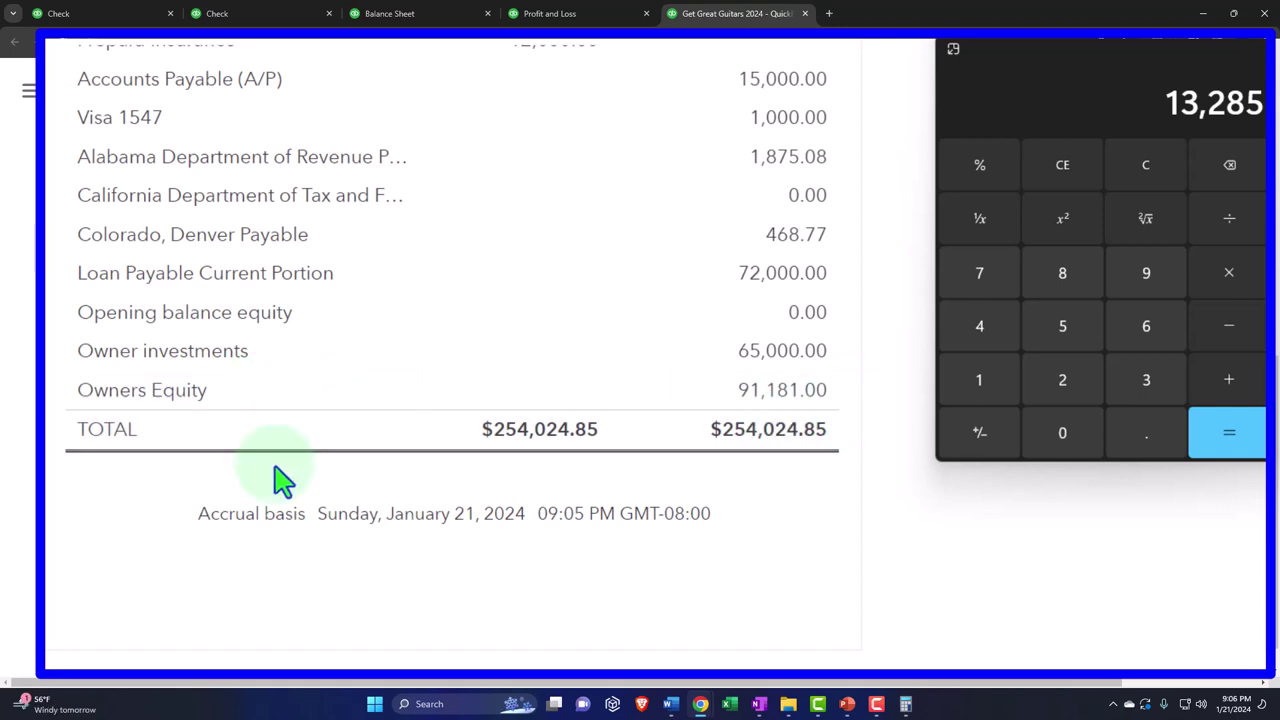
{"action": "scroll", "coordinate": [285, 487], "scroll_direction": "up", "scroll_amount": 5}
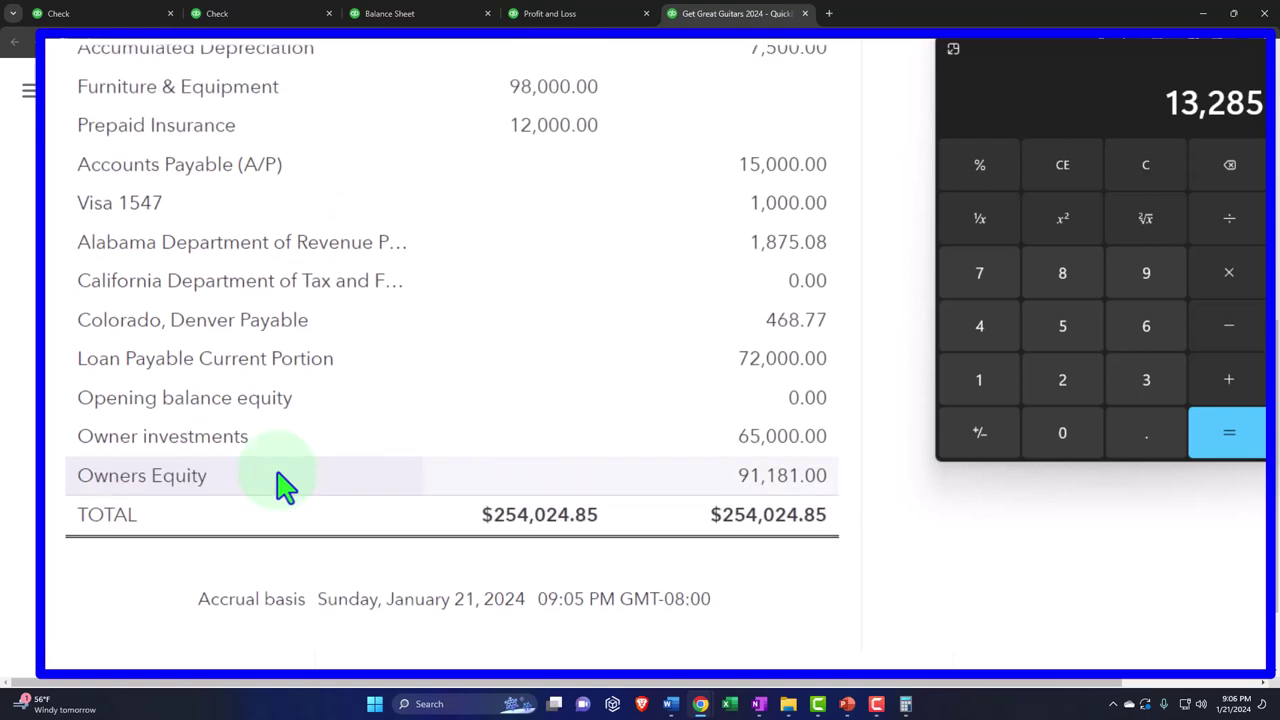
{"action": "scroll", "coordinate": [285, 487], "scroll_direction": "up", "scroll_amount": 2}
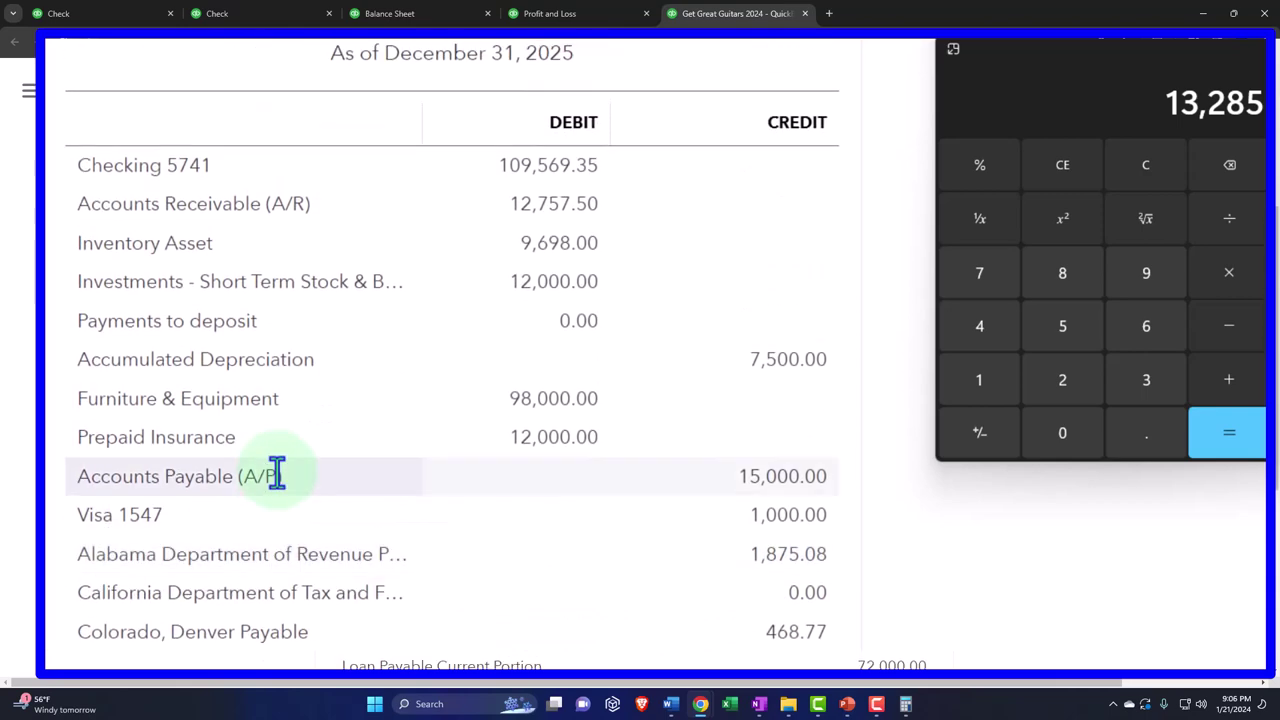